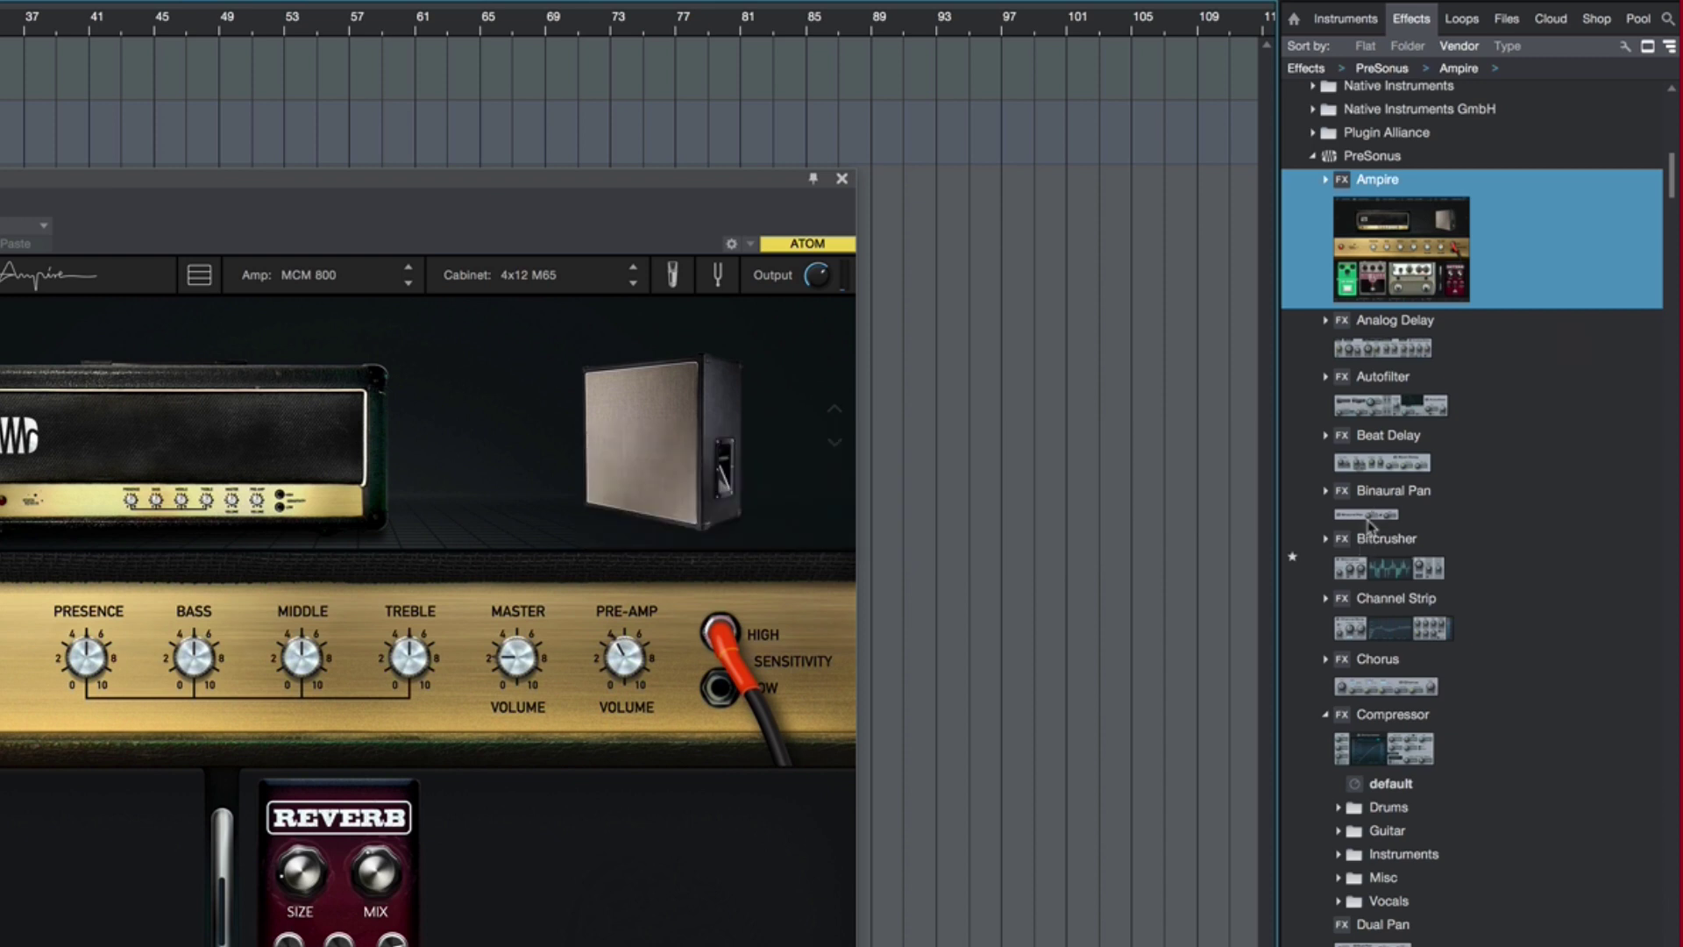
Step: Open the PreSonus Shop in the browser and alternate its categories between list and gallery display, ending in list display
click(1595, 19)
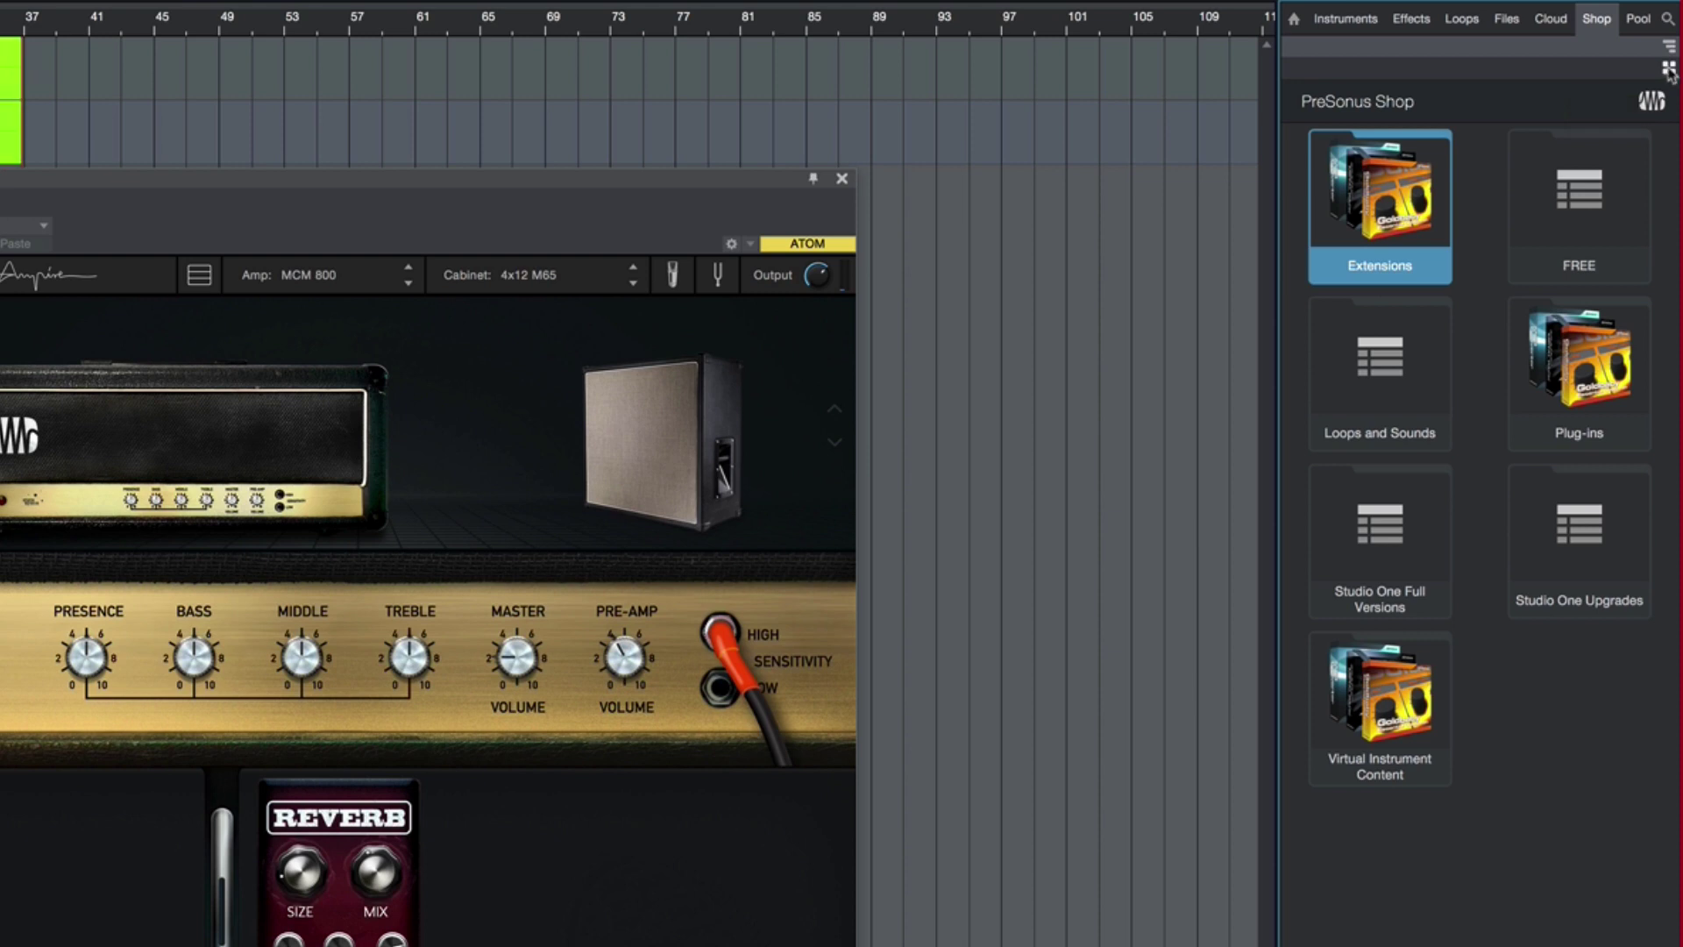
click(1669, 70)
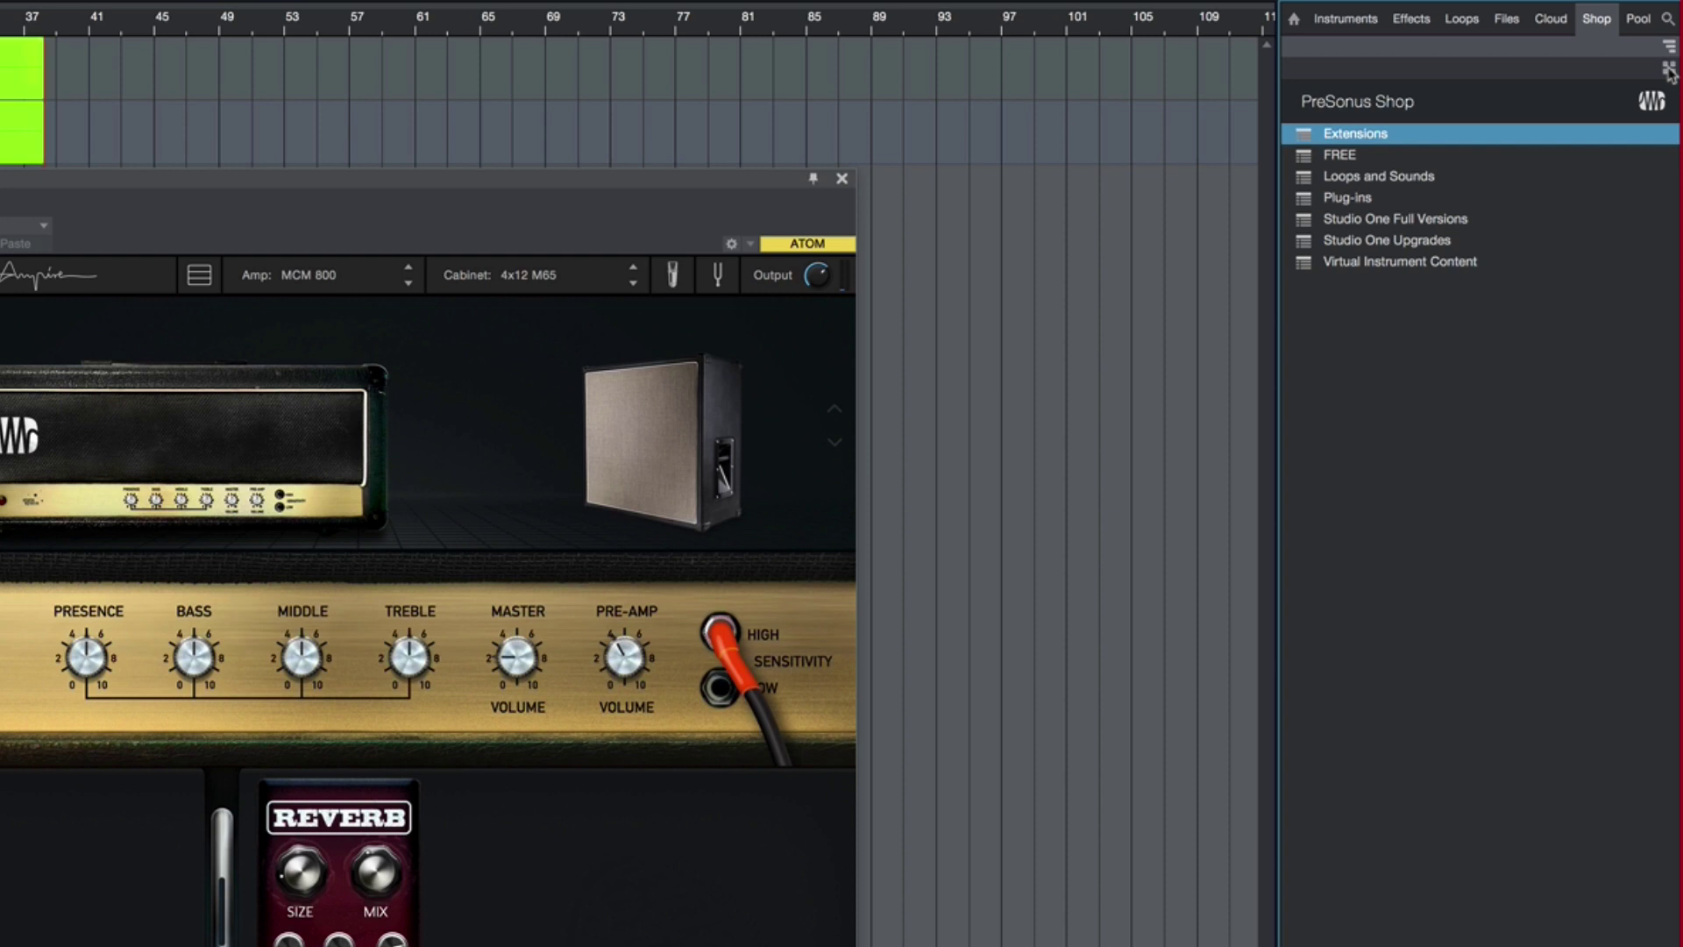
click(1669, 70)
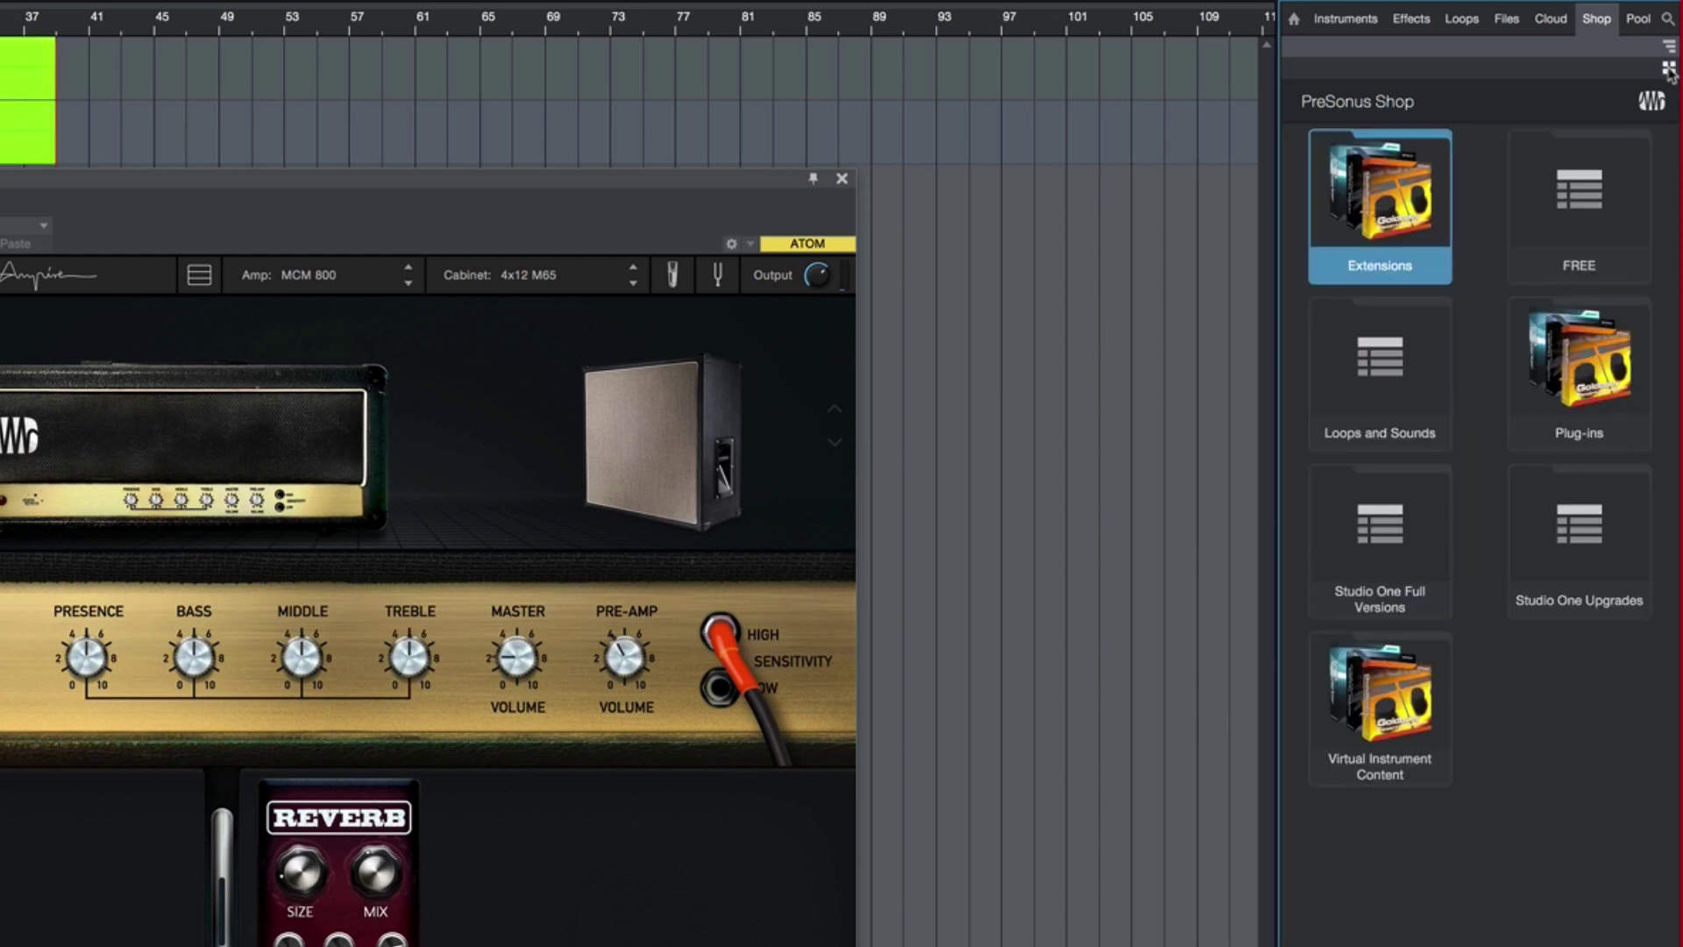
click(1669, 70)
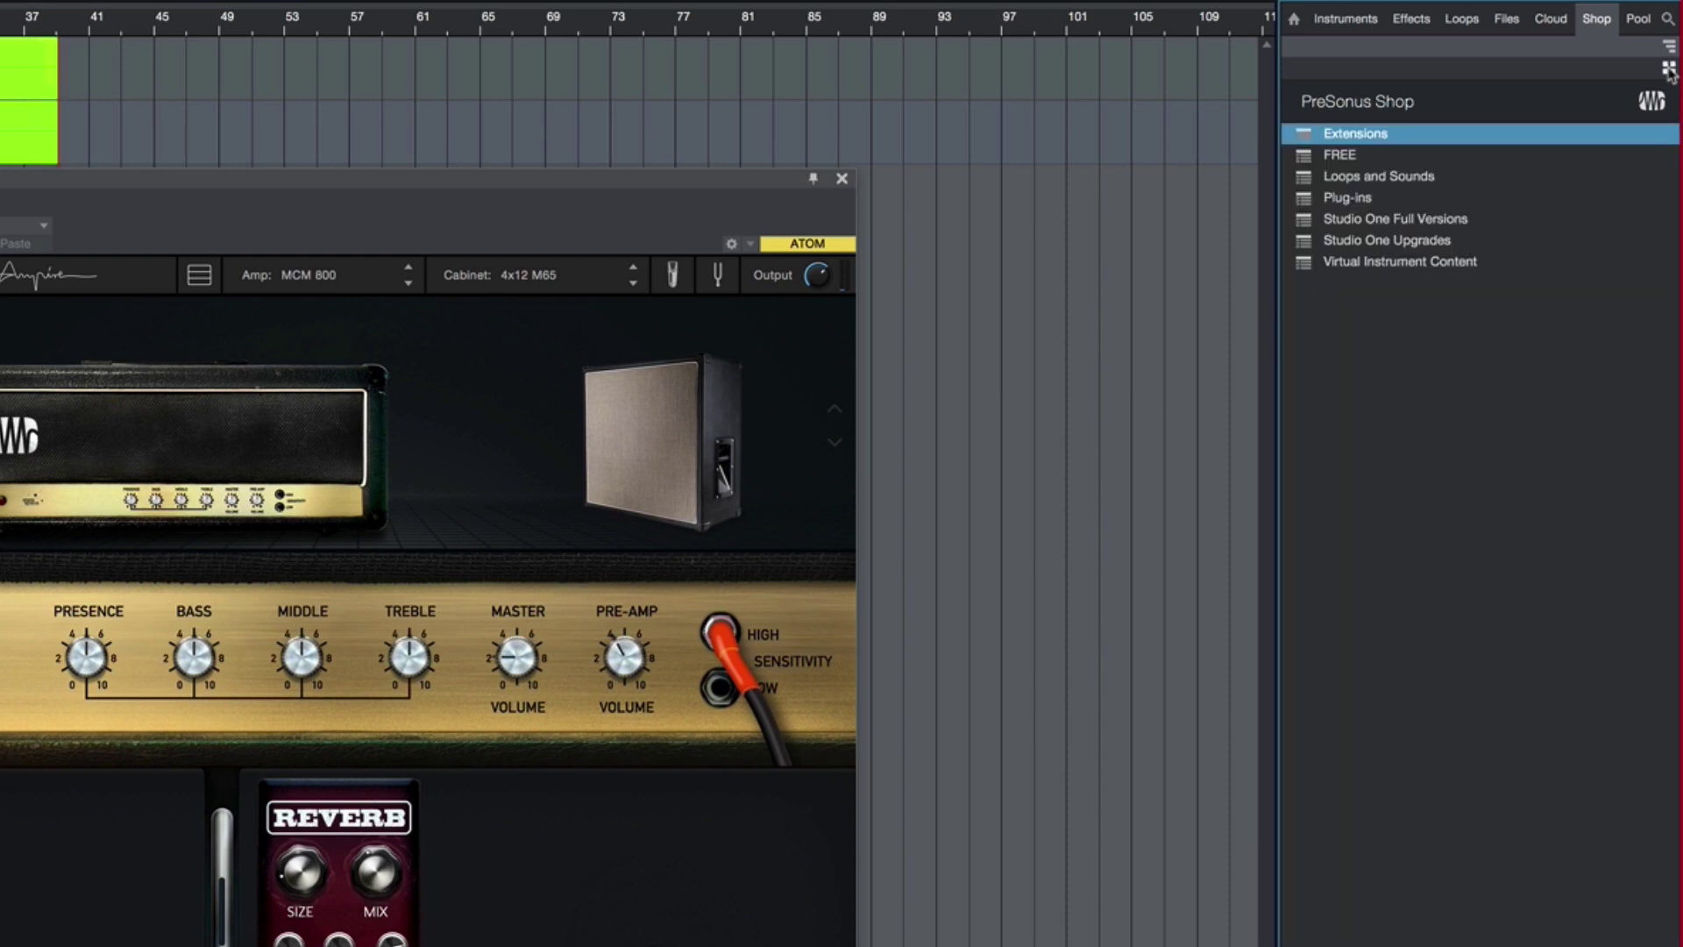
Step: Open the shop's Loops and Sounds category, show its vendors as a gallery, and return to the shop overview
double_click(1350, 177)
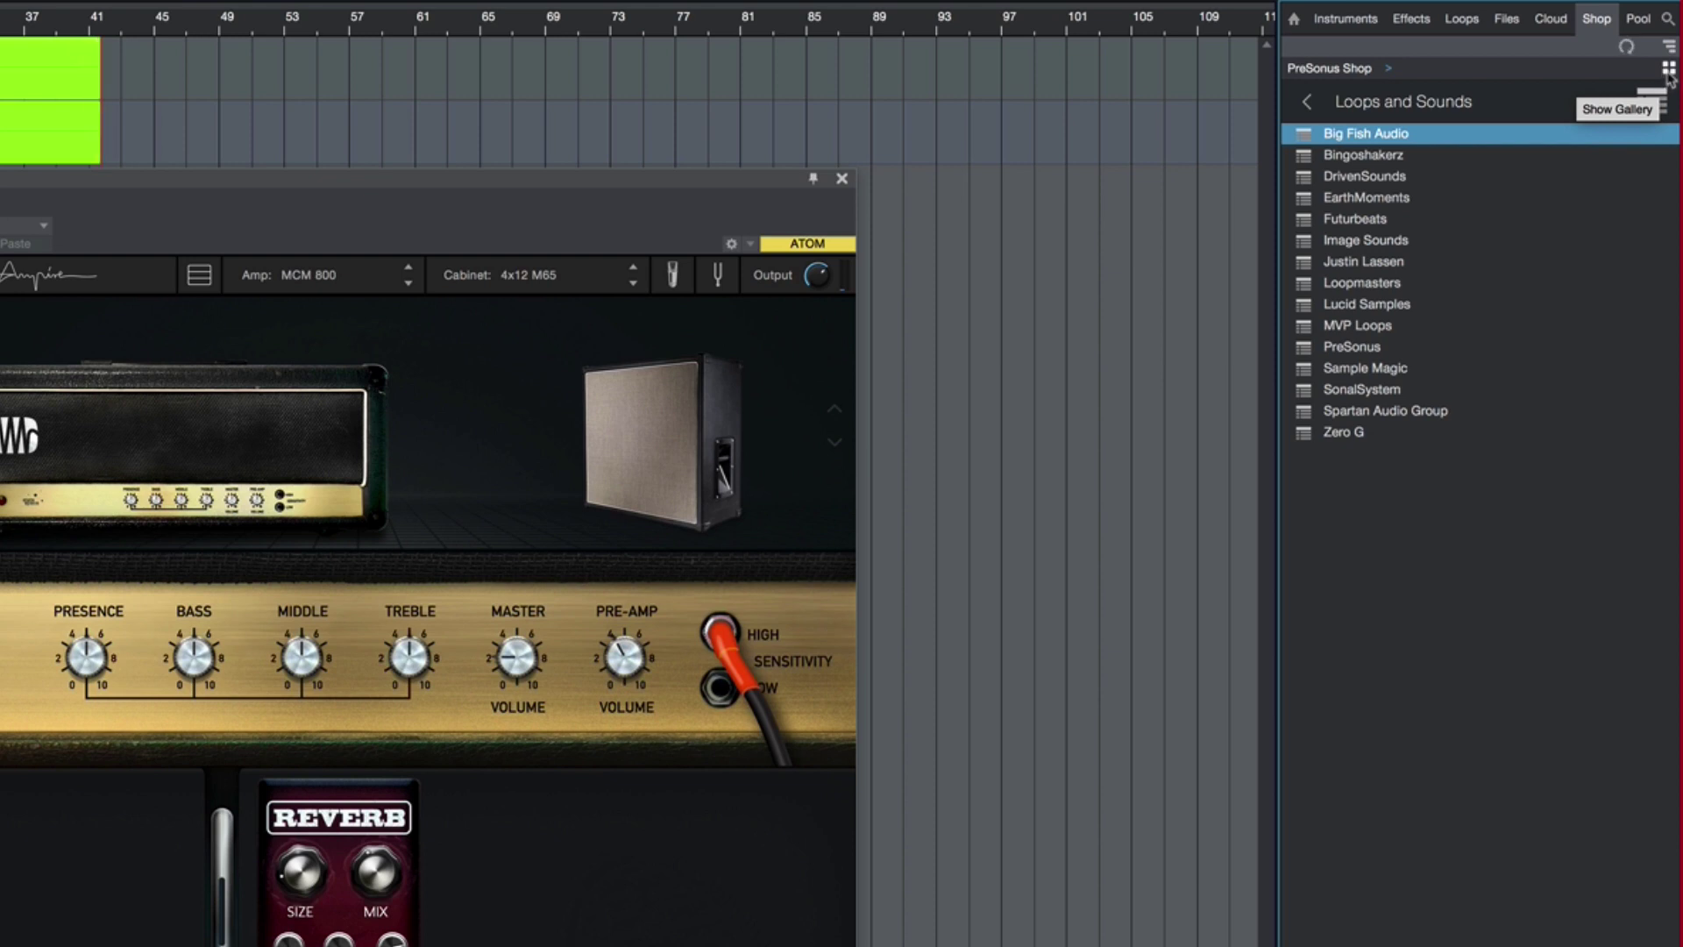
click(1668, 70)
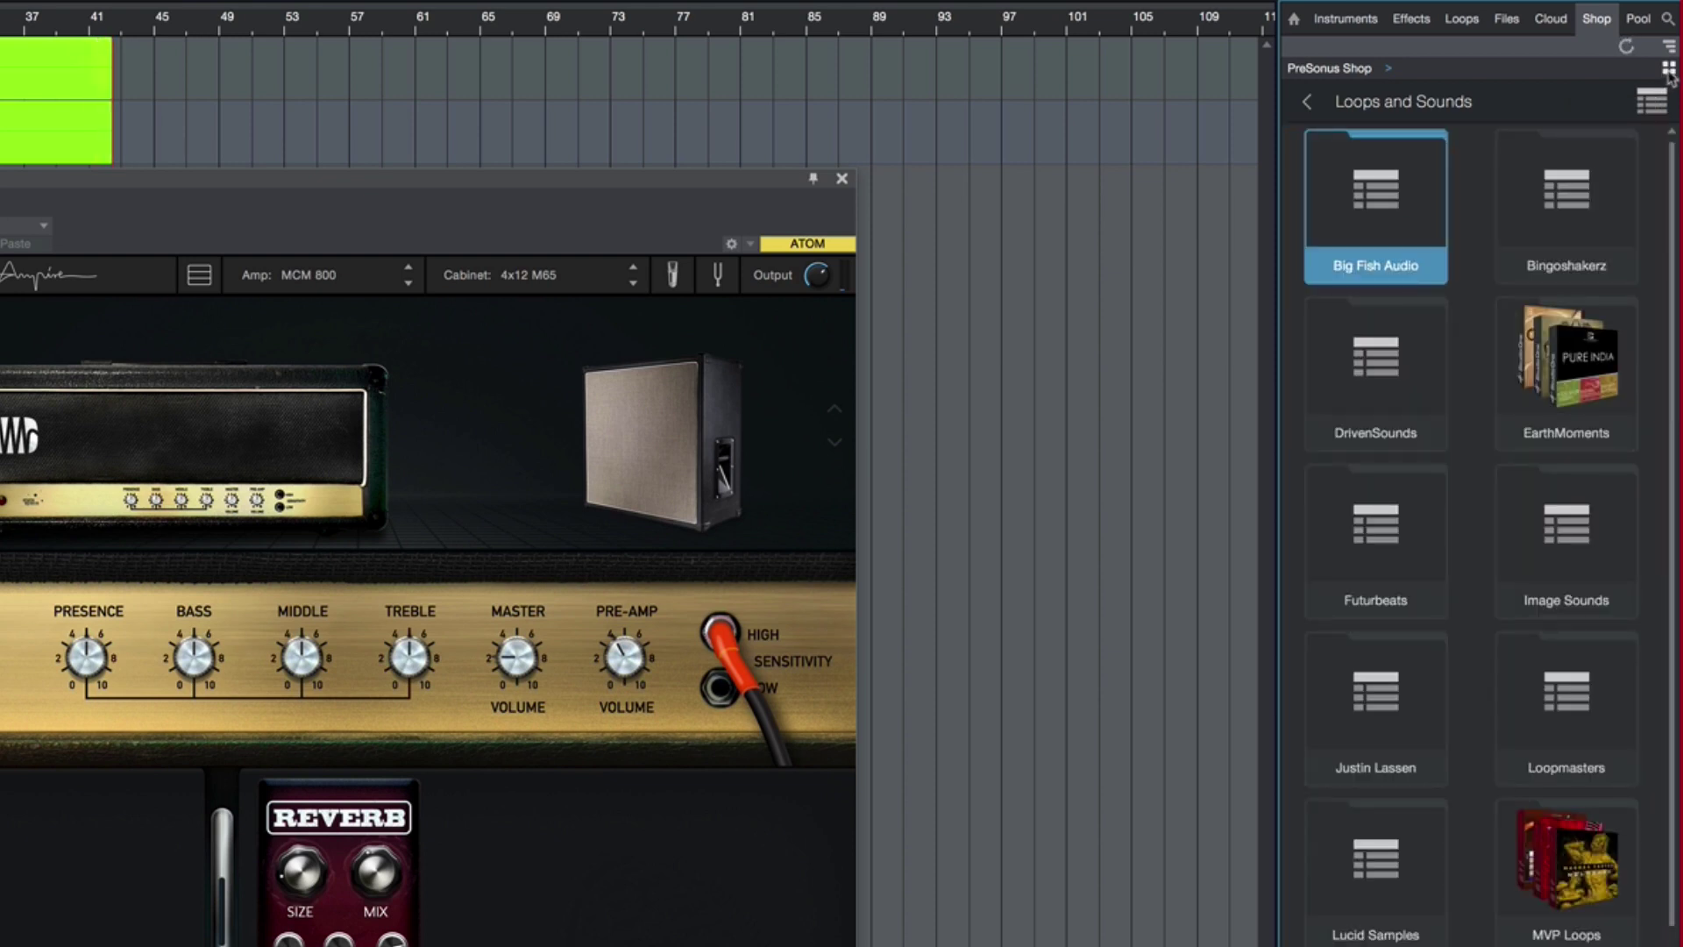
click(1307, 105)
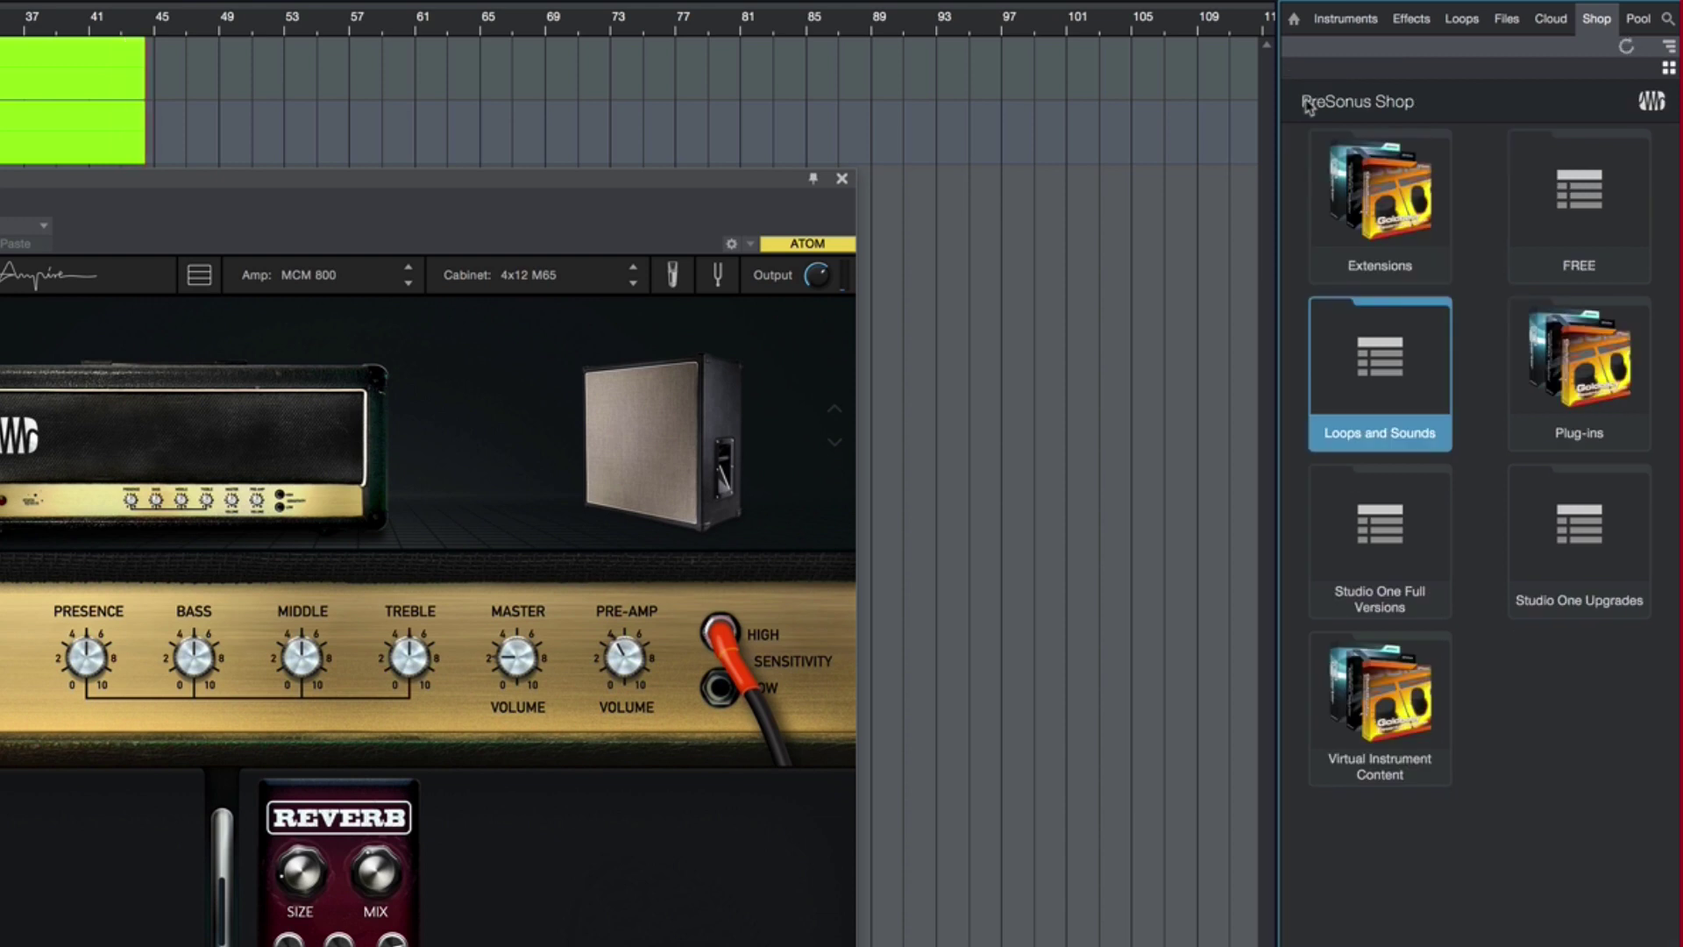
Step: Switch the shop to the tree view and back, and alternate its categories between list and gallery display
click(1670, 49)
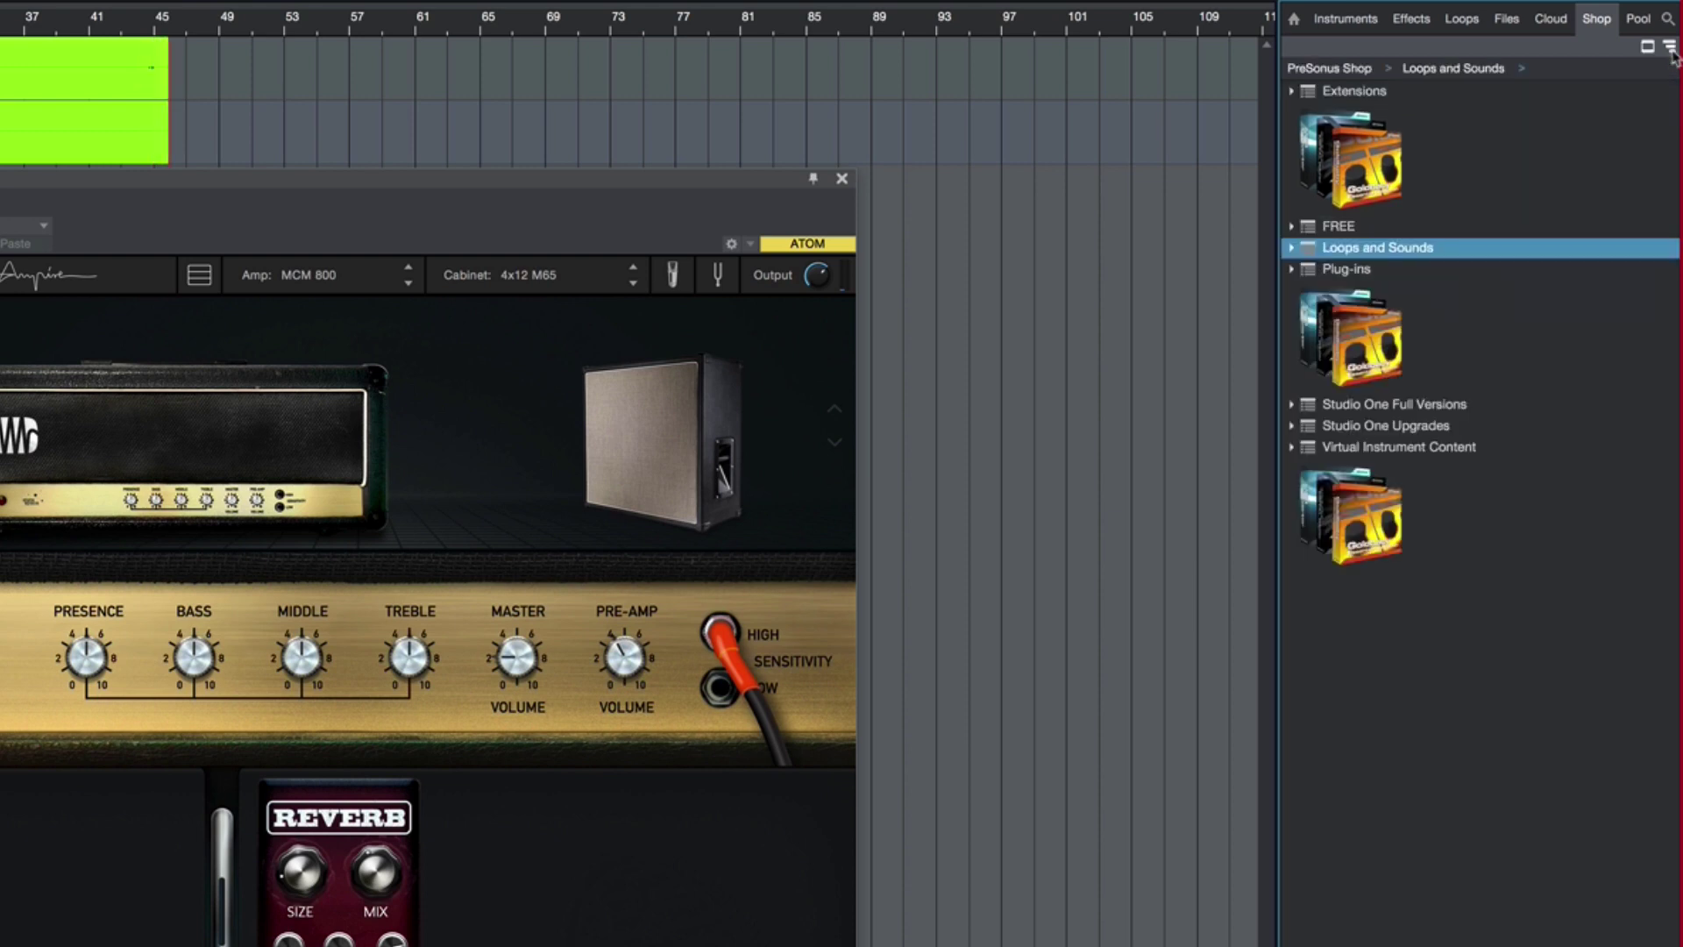
click(1670, 50)
click(1668, 70)
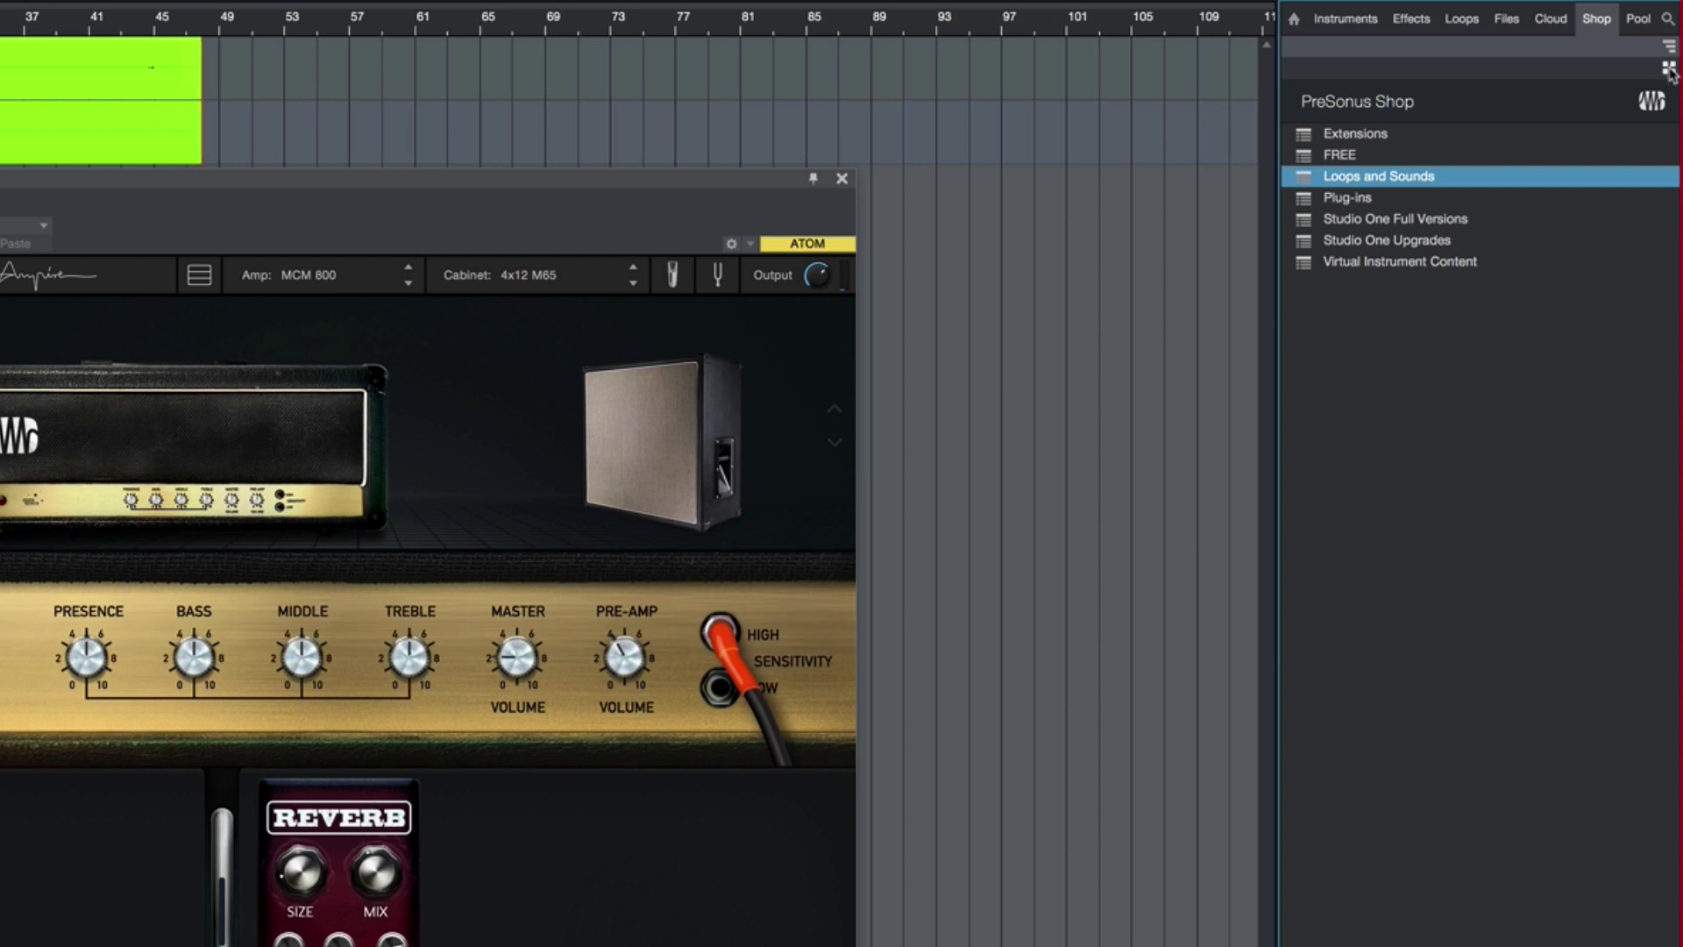
click(1669, 70)
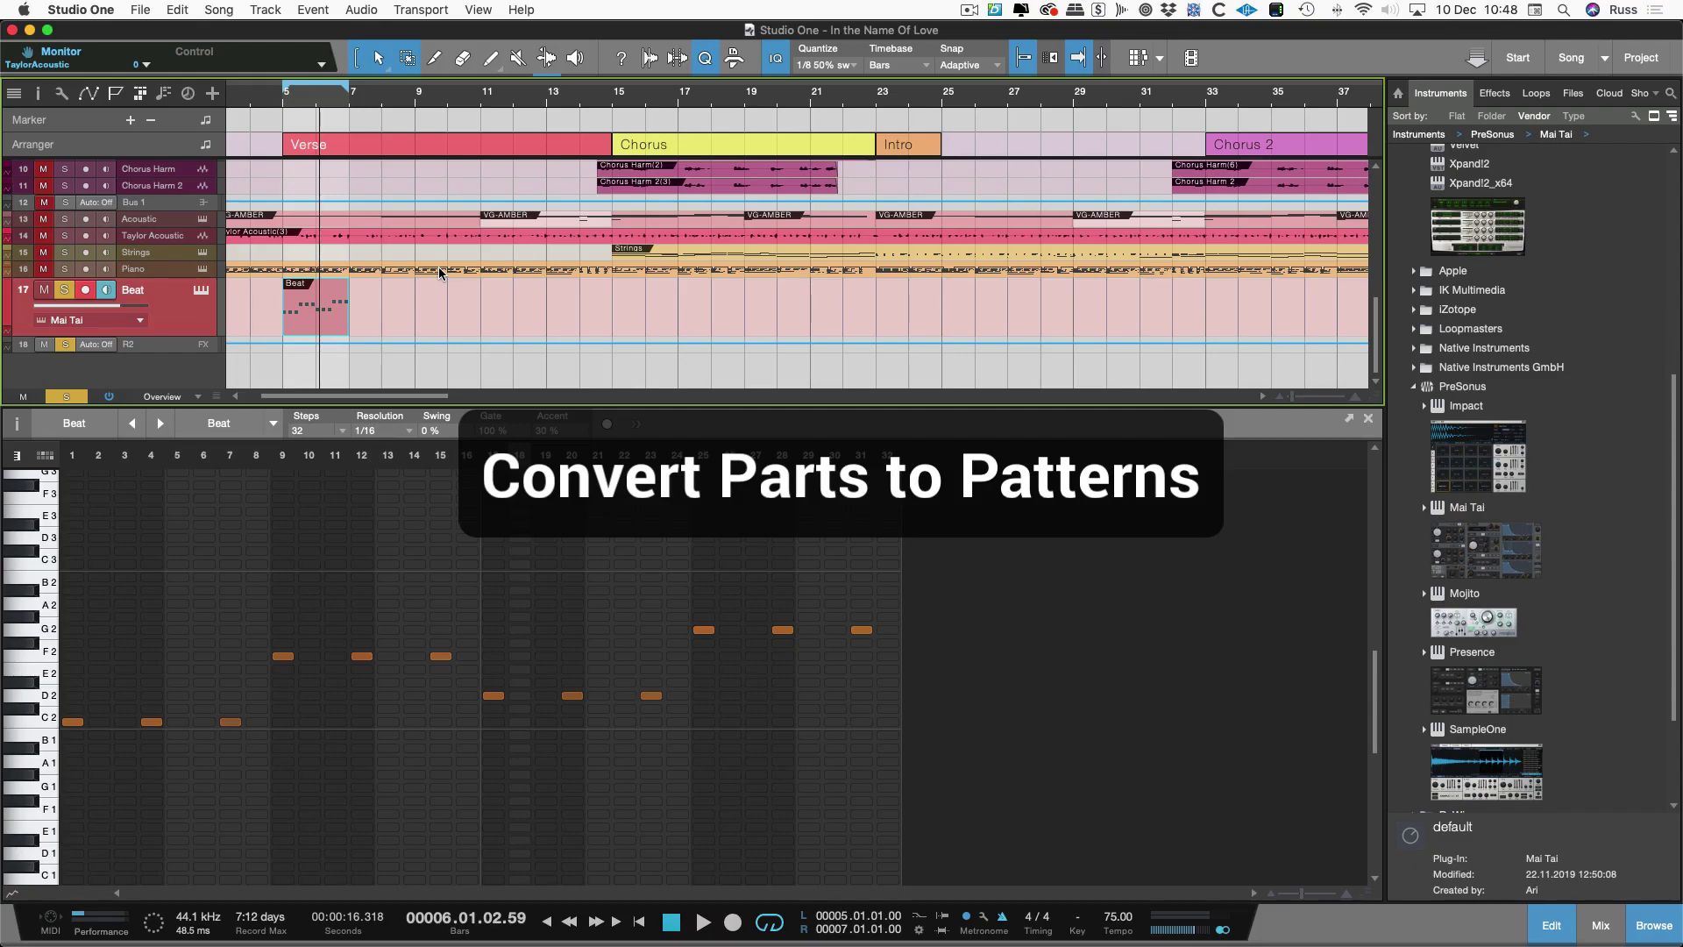
Step: Convert the Beat pattern on the Mai Tai track to an instrument part and back to a pattern
right_click(323, 314)
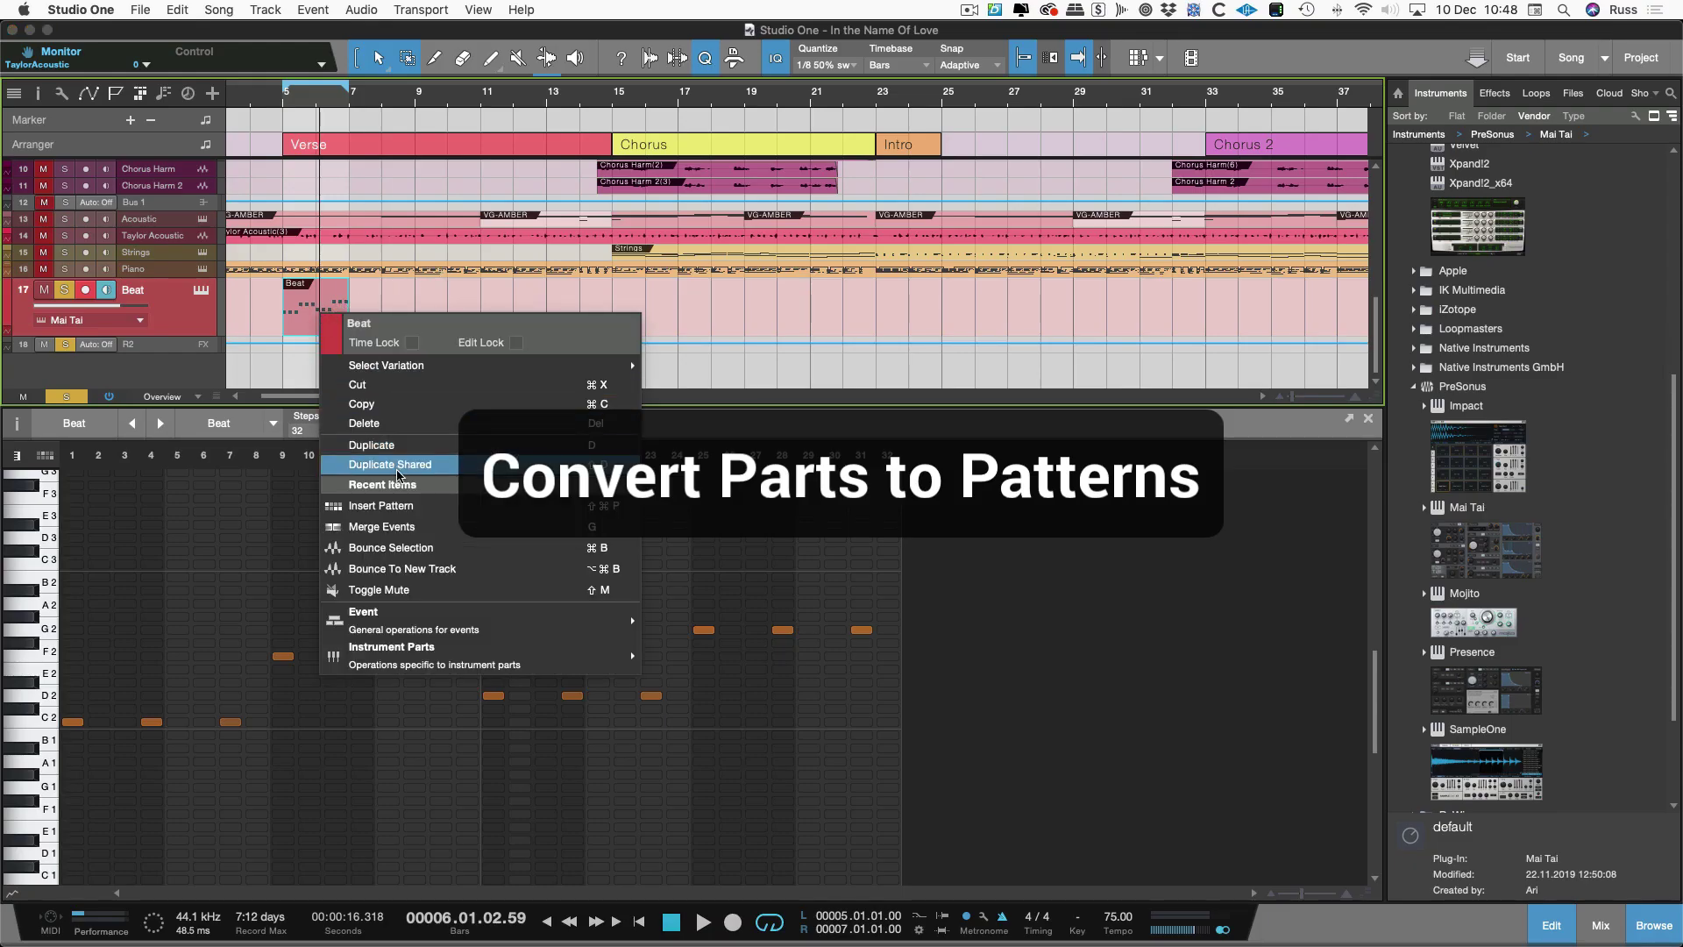
mouse_move(539, 653)
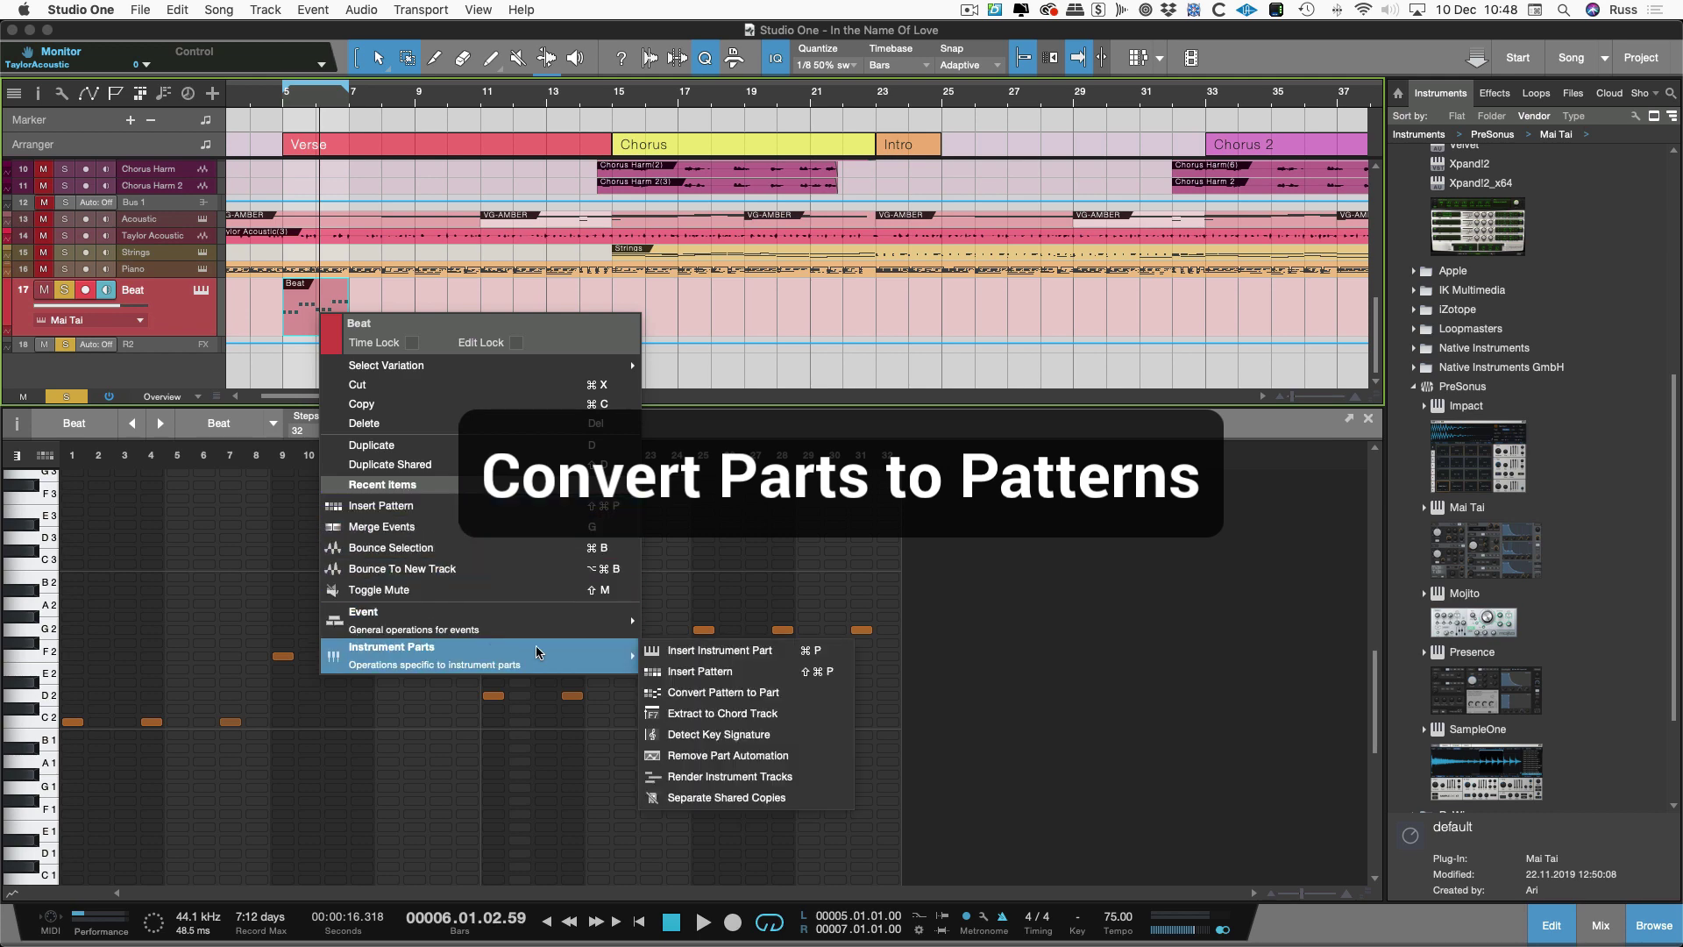
click(688, 693)
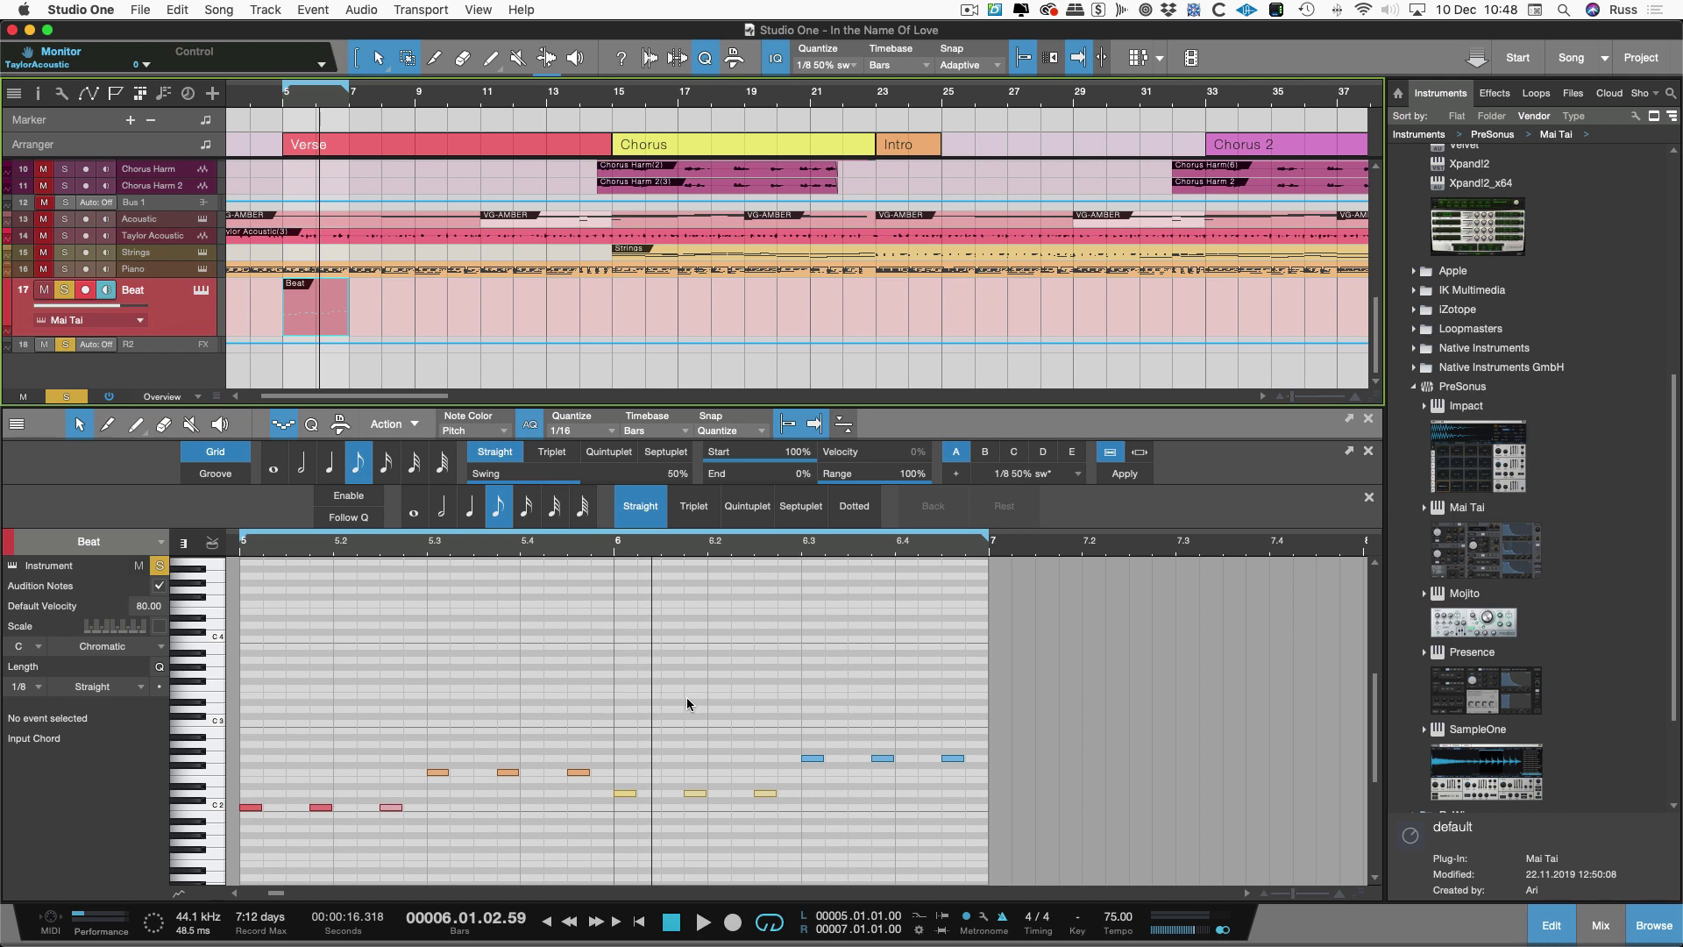
right_click(326, 298)
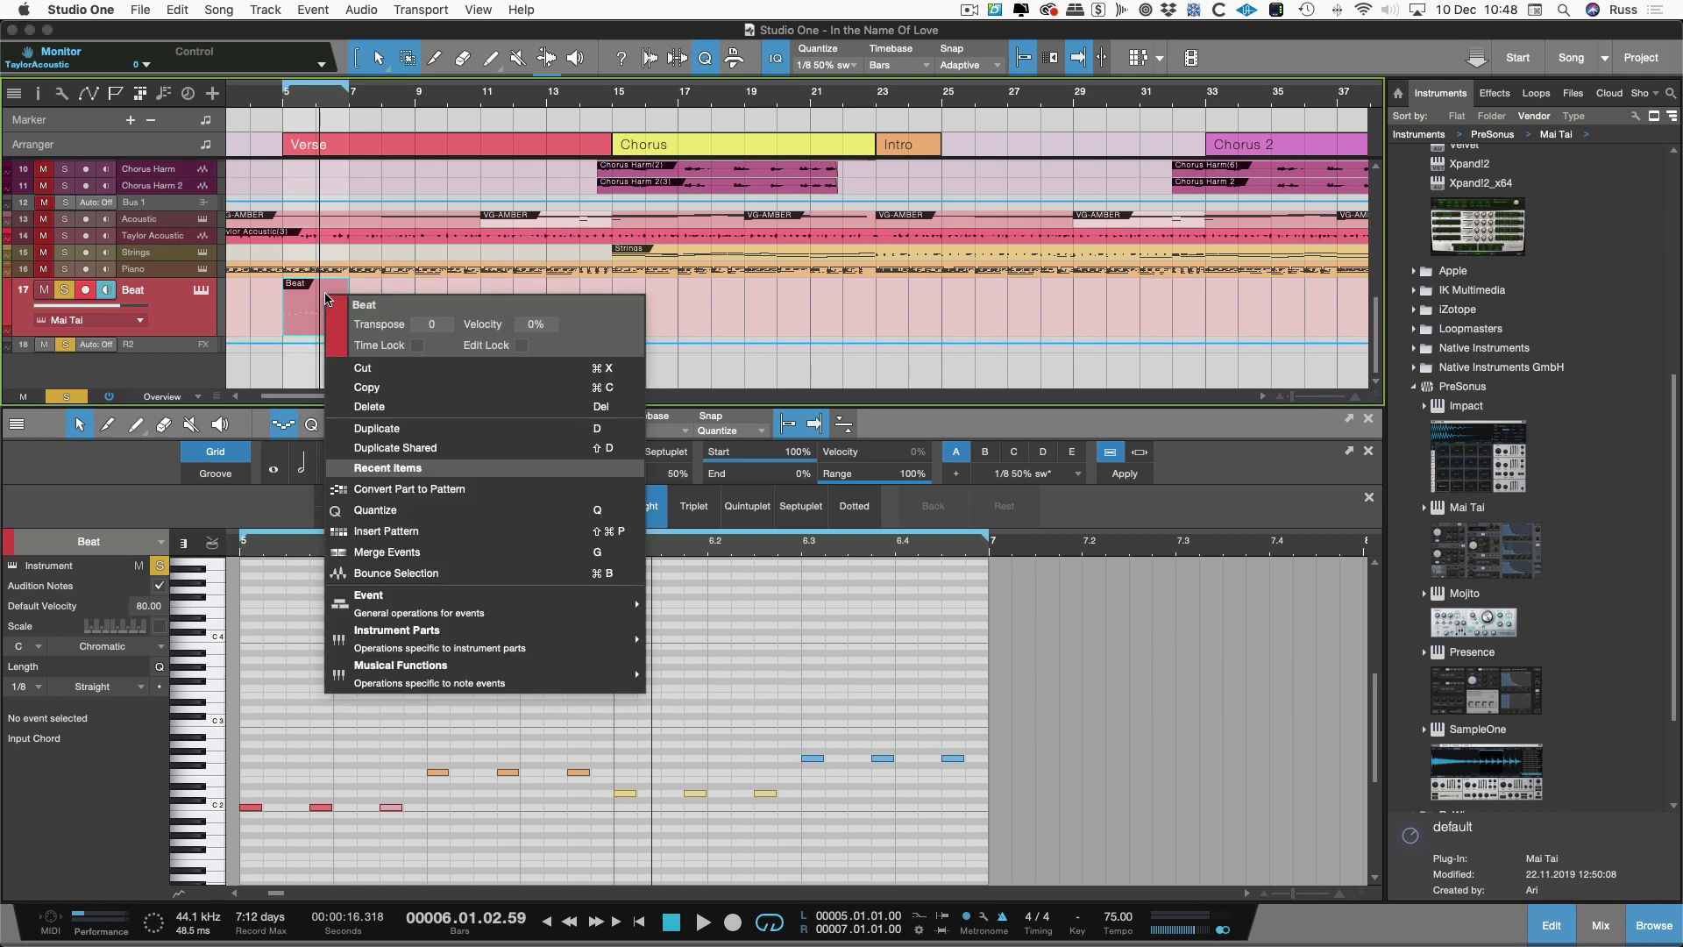
click(410, 489)
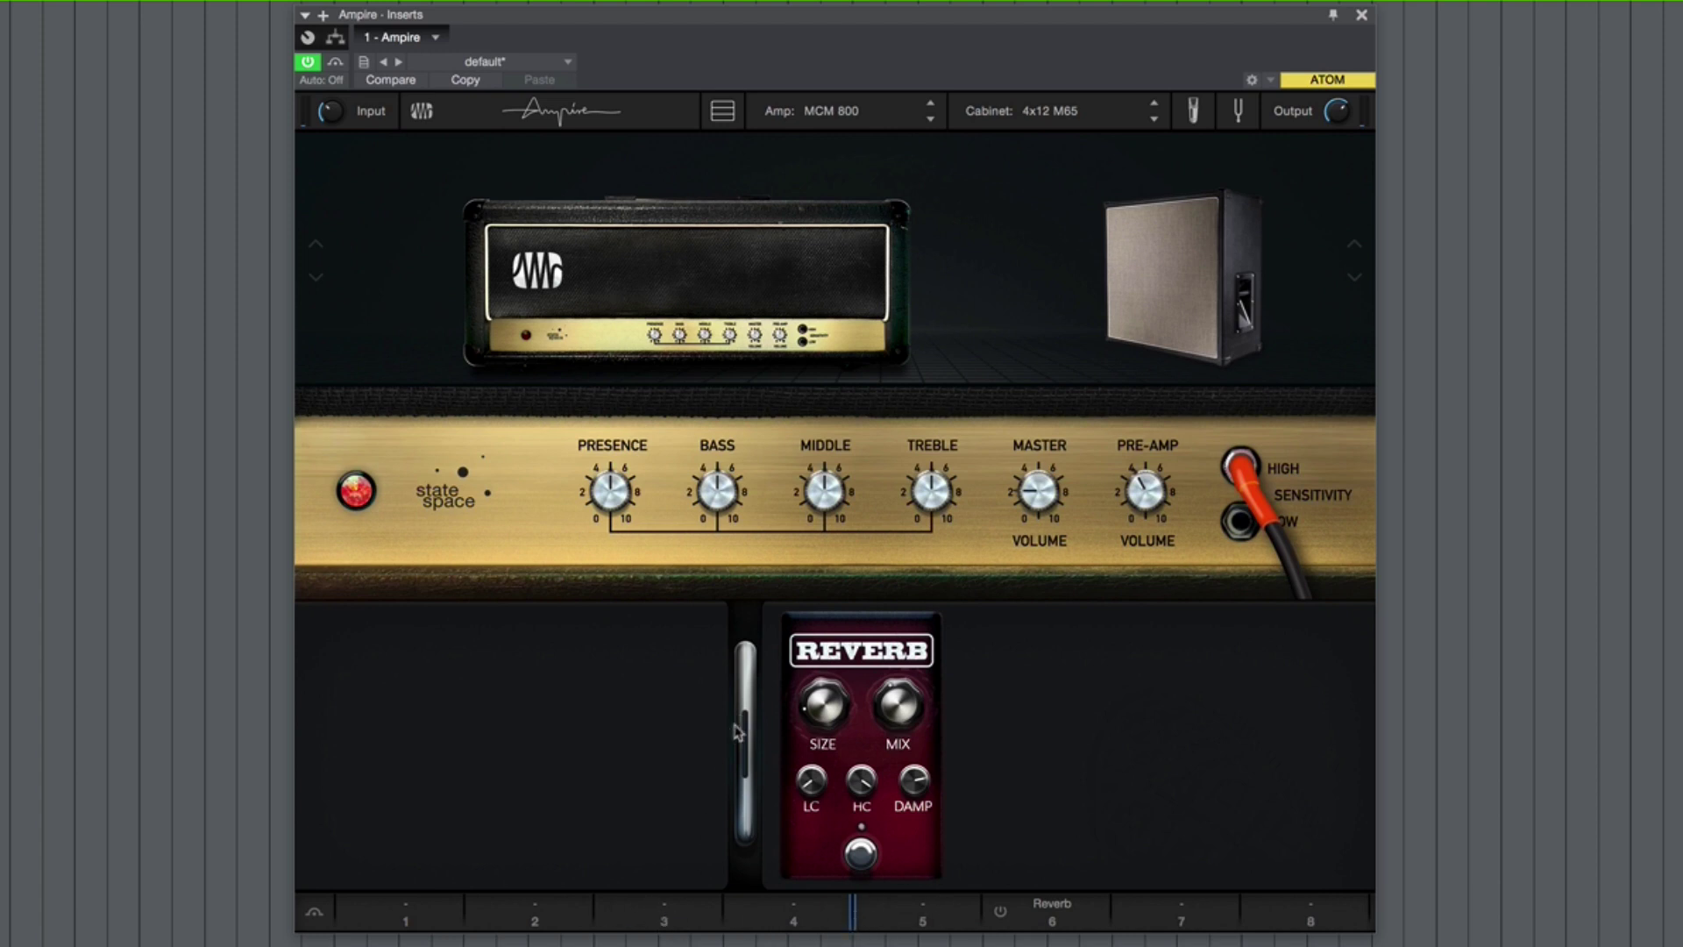
Step: Add a Tube Driver stomp to the empty pedal slot 1 before the amp and switch on the Reverb pedal
click(375, 792)
mouse_move(1038, 723)
scroll(997, 701, down, 1)
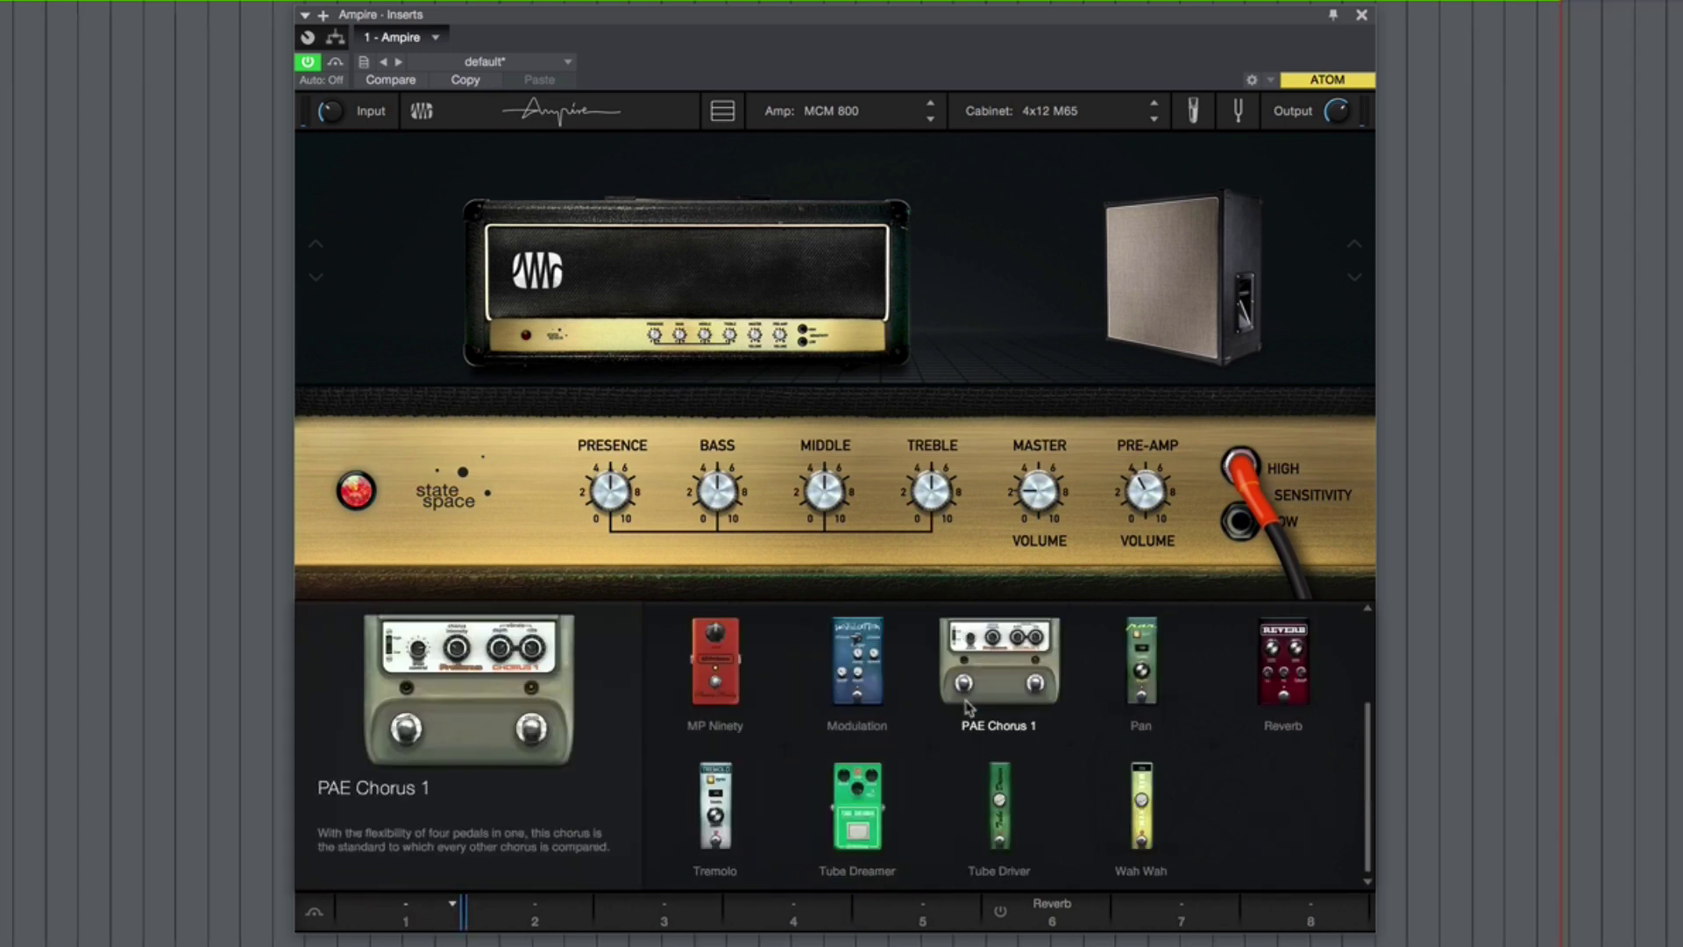
mouse_move(879, 818)
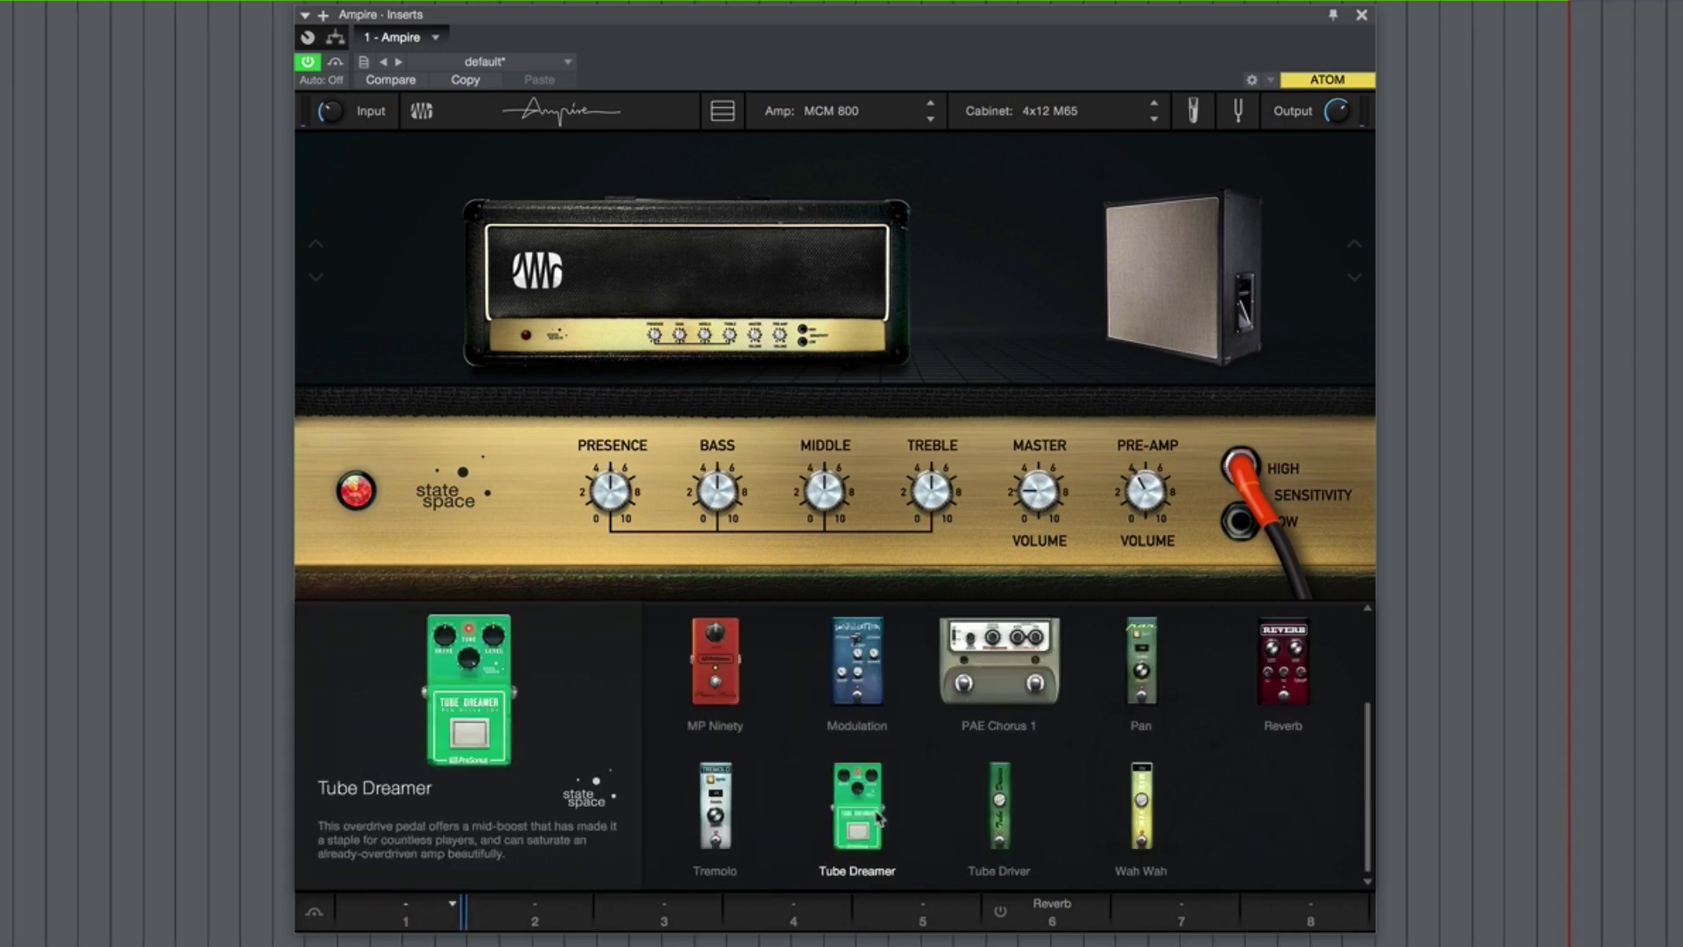
click(1000, 806)
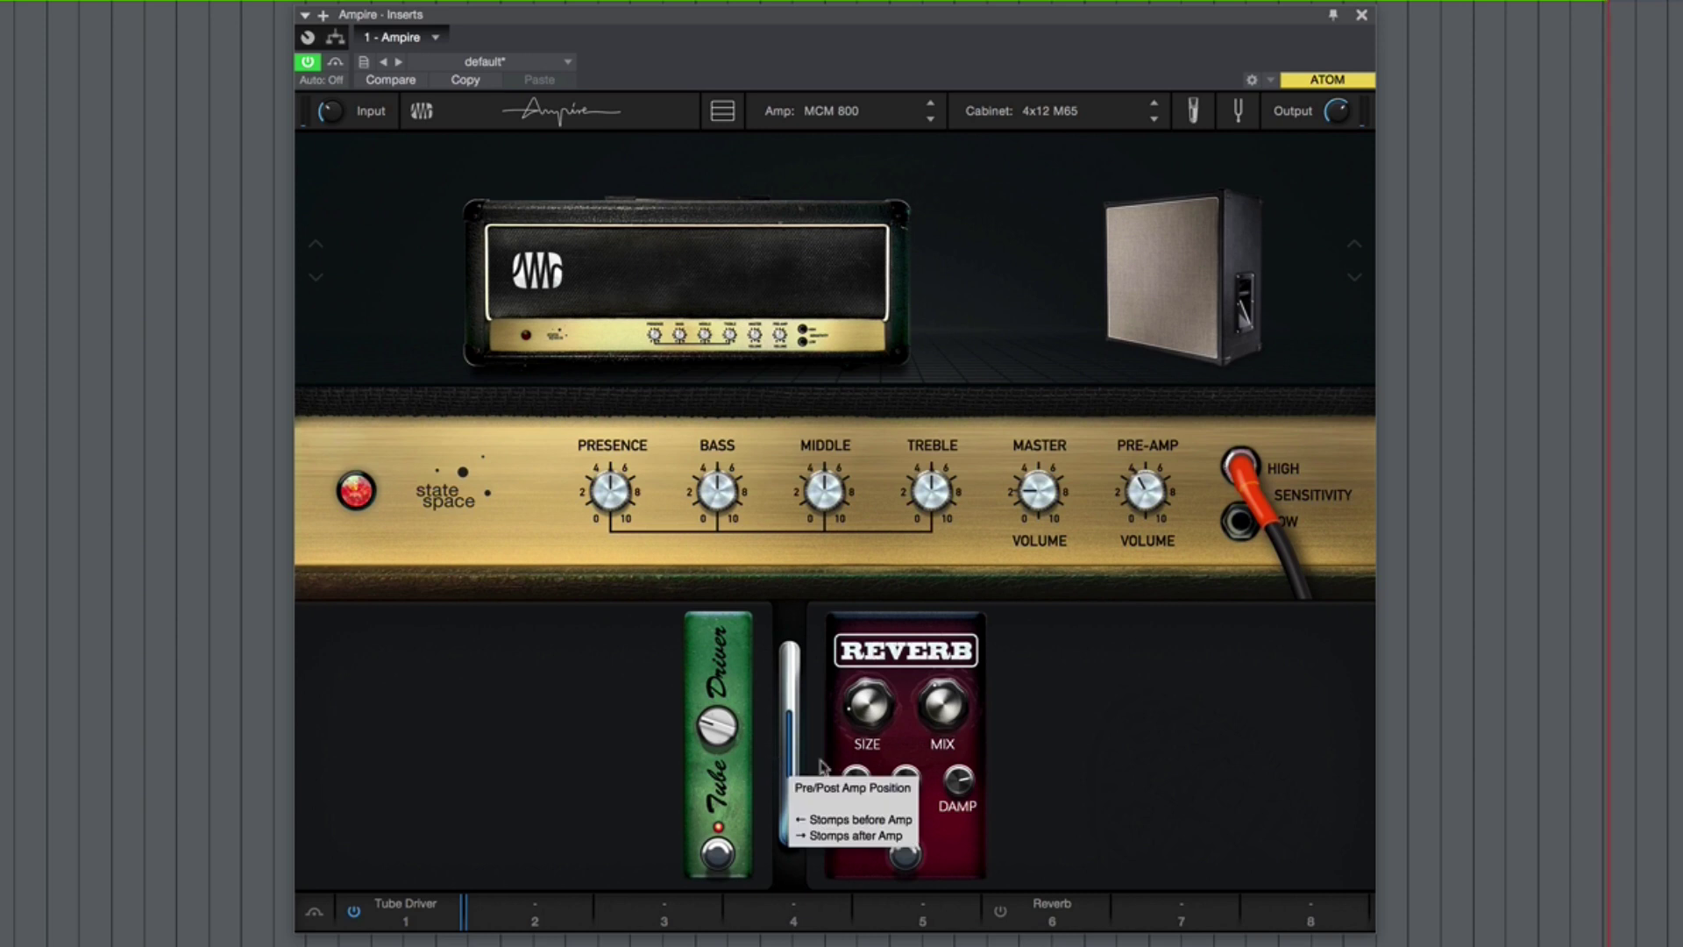
mouse_move(952, 790)
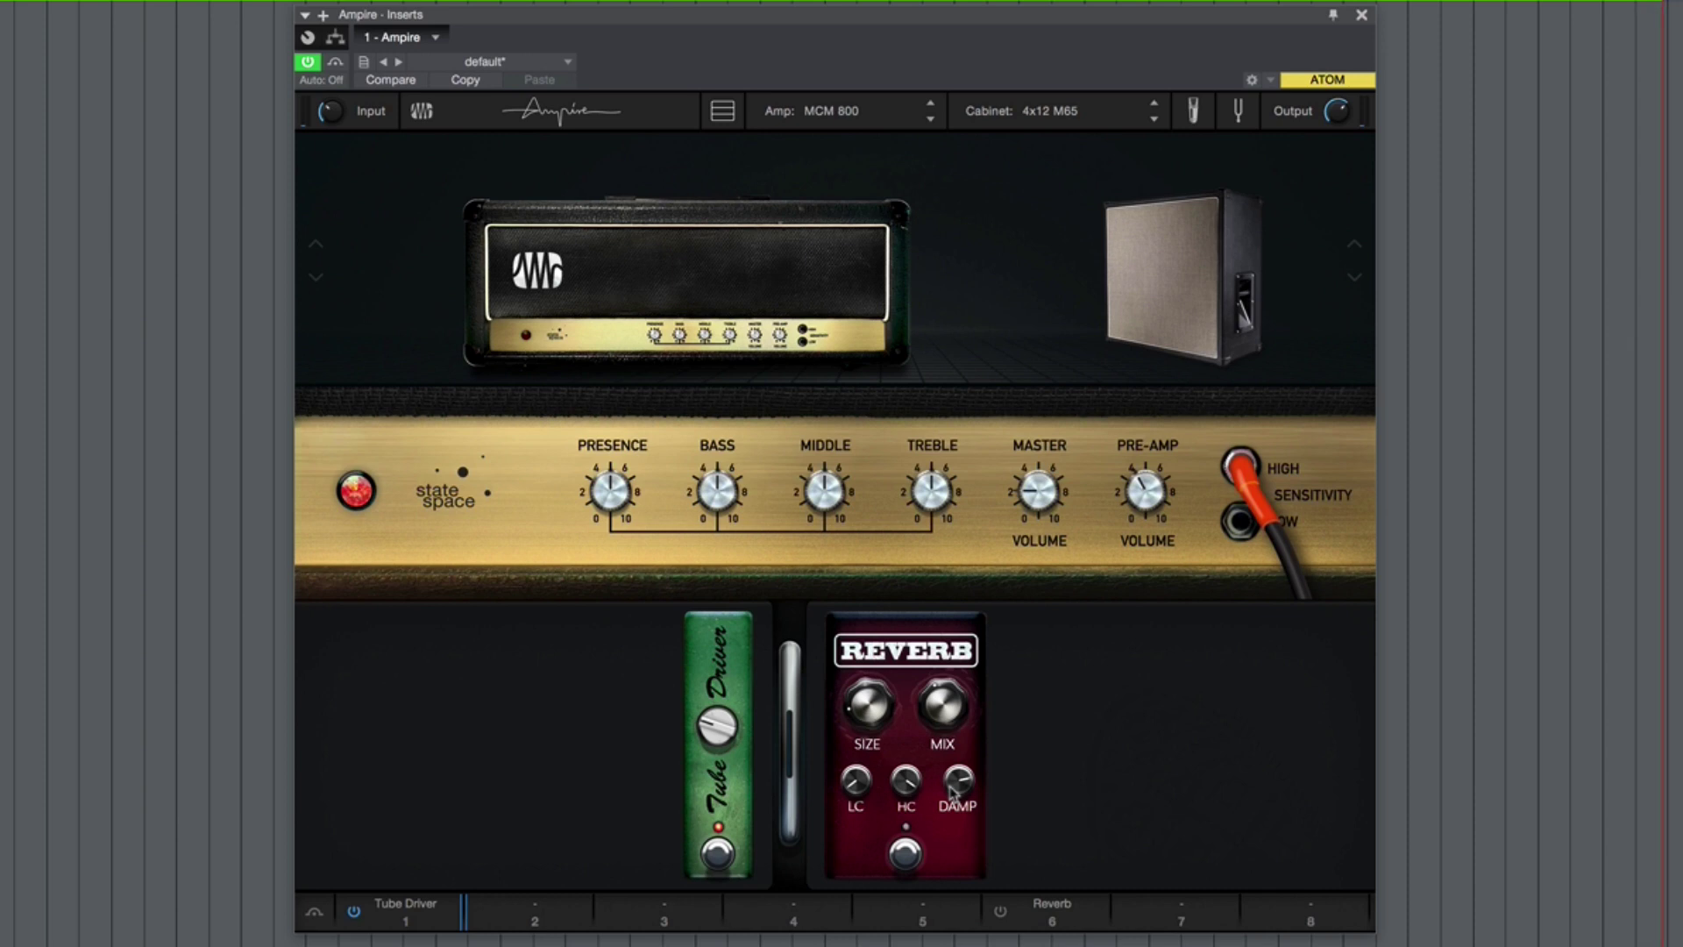
click(1000, 912)
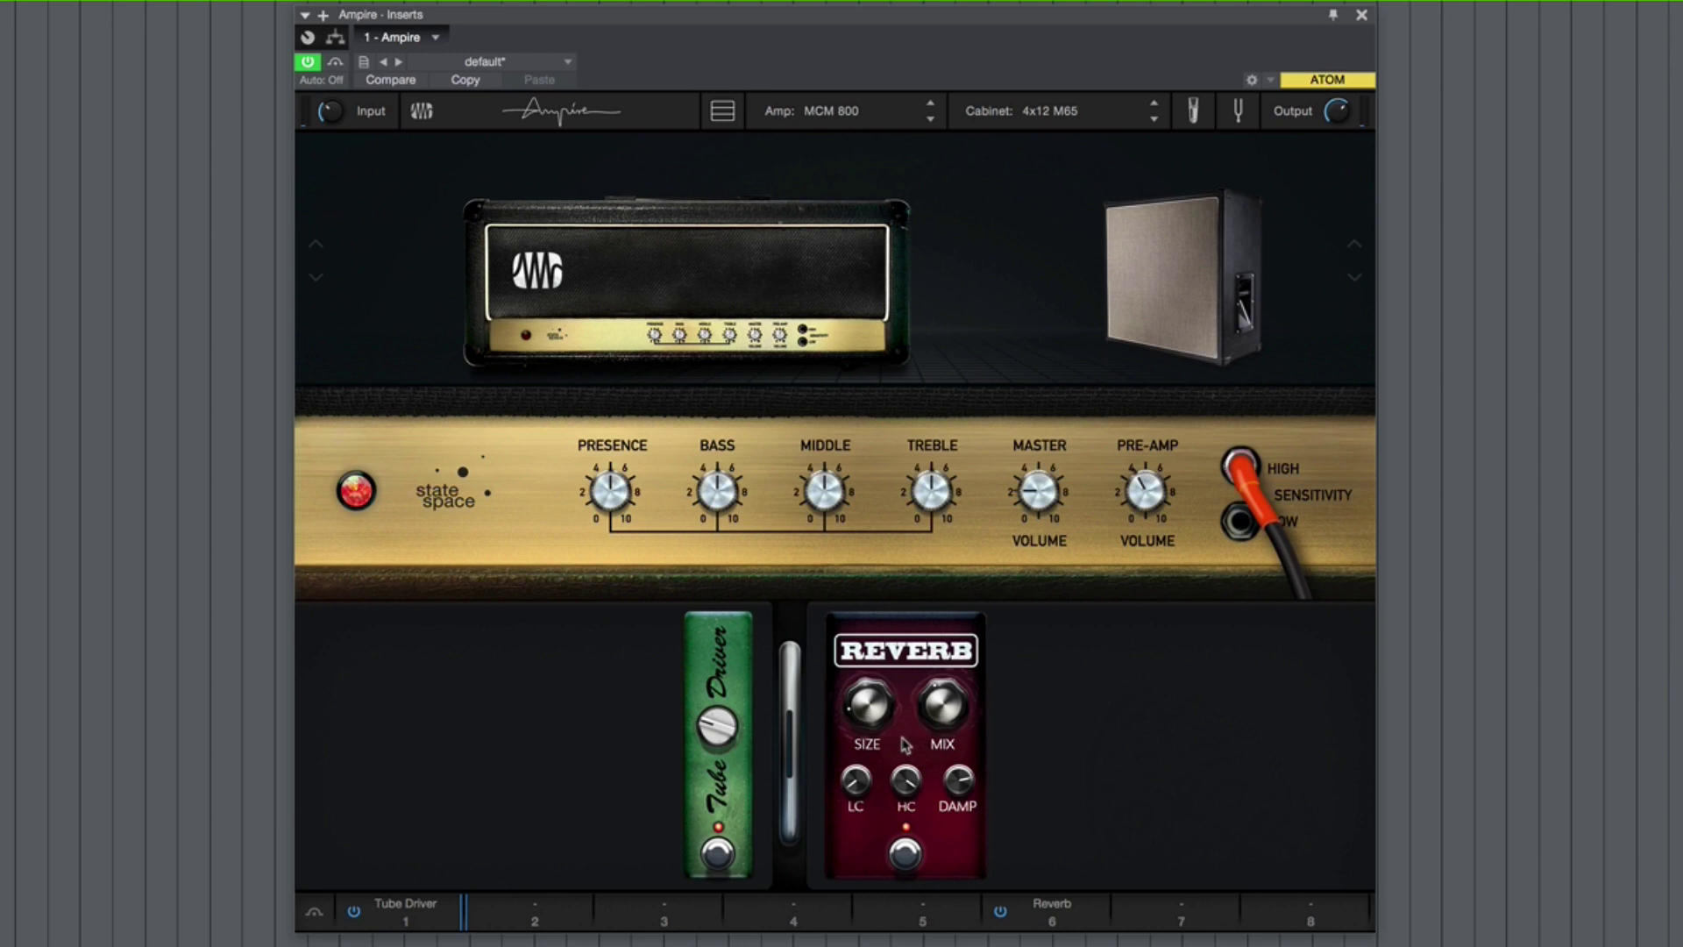
Step: Toggle the Tube Driver pedal off and on, and turn up its drive knob
click(717, 853)
click(716, 853)
drag(711, 727, 729, 642)
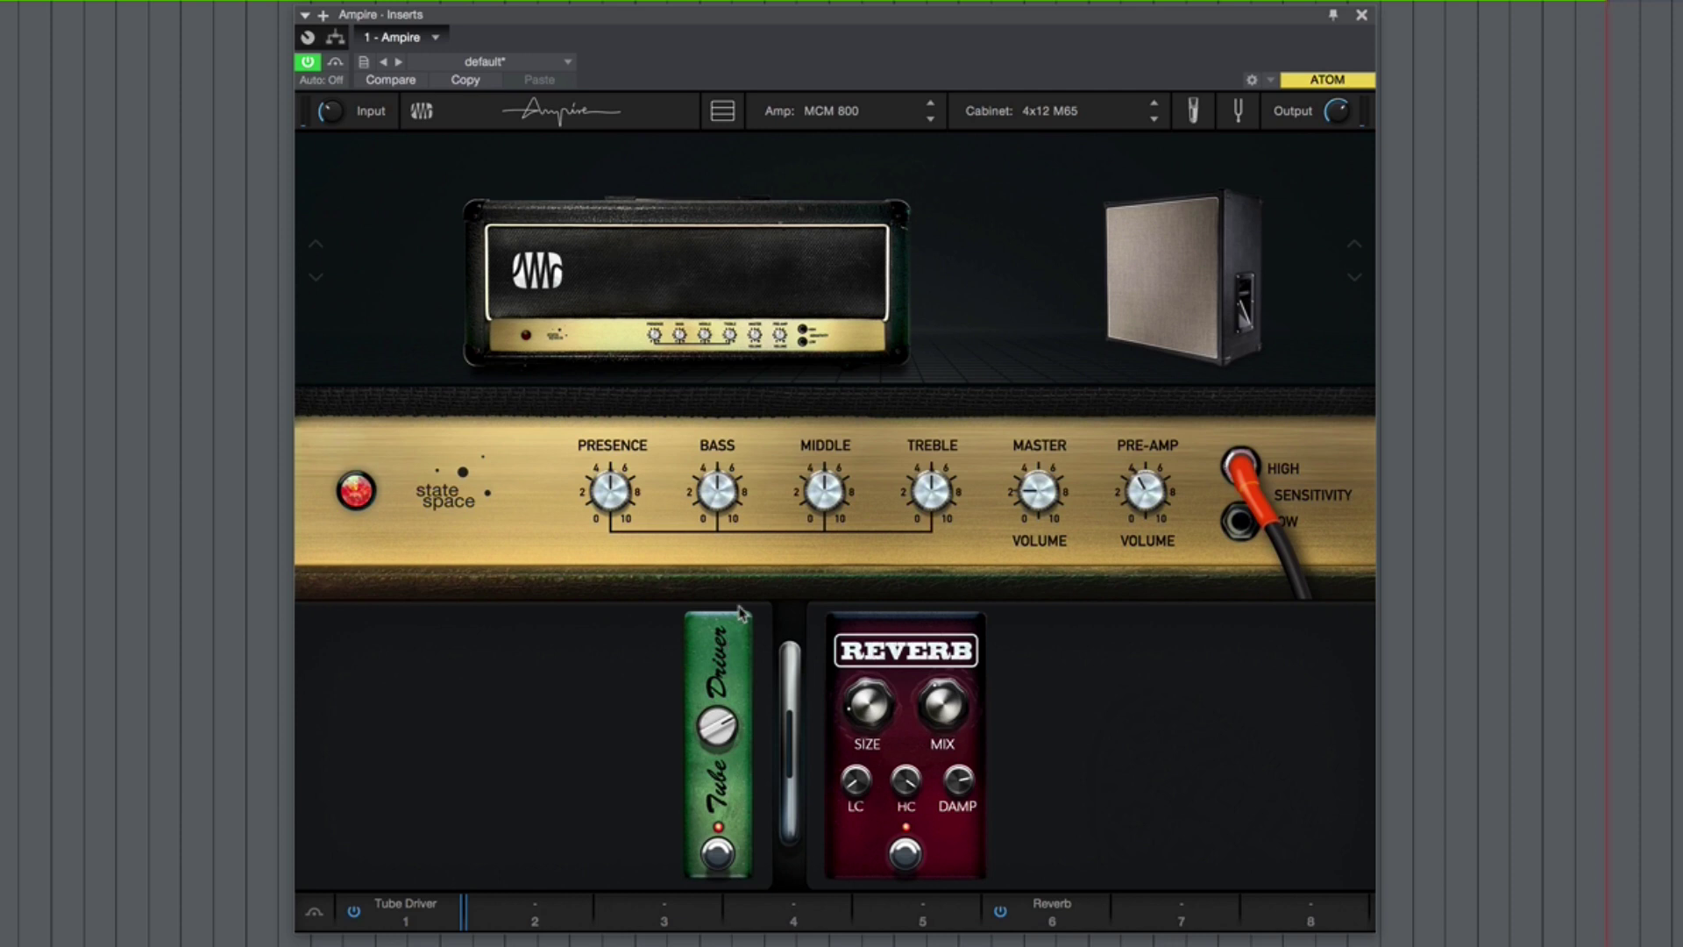
Step: Change the Ampire amp model to VC30, and replace it with the Blackface Twin
click(693, 300)
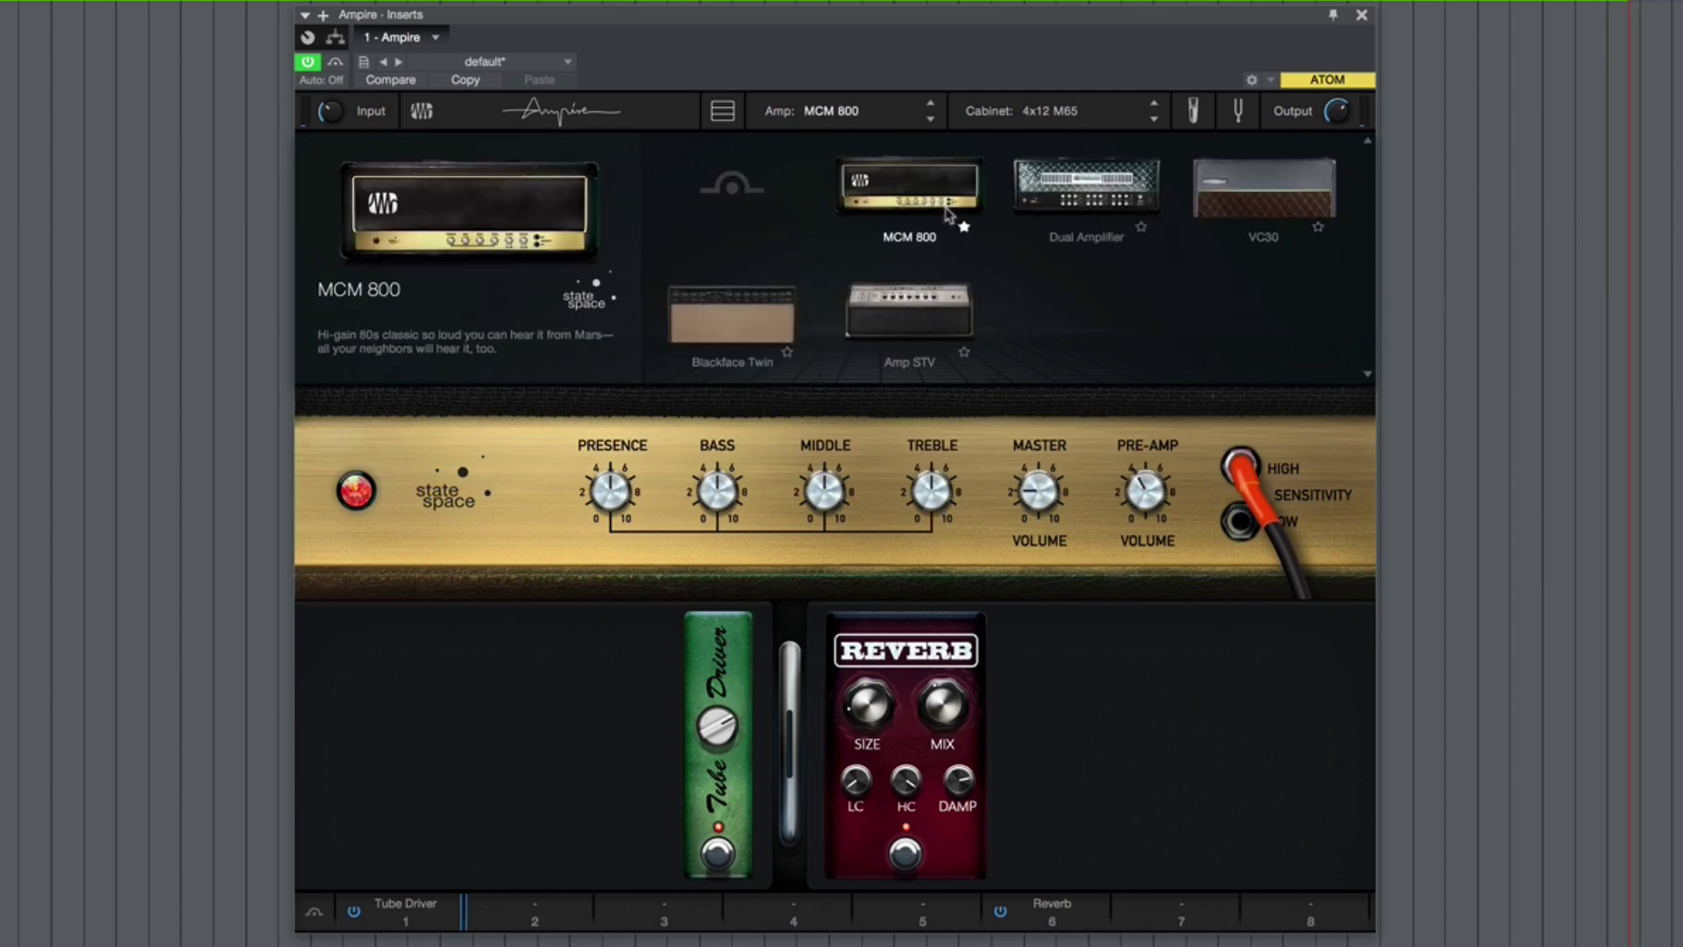
click(1306, 188)
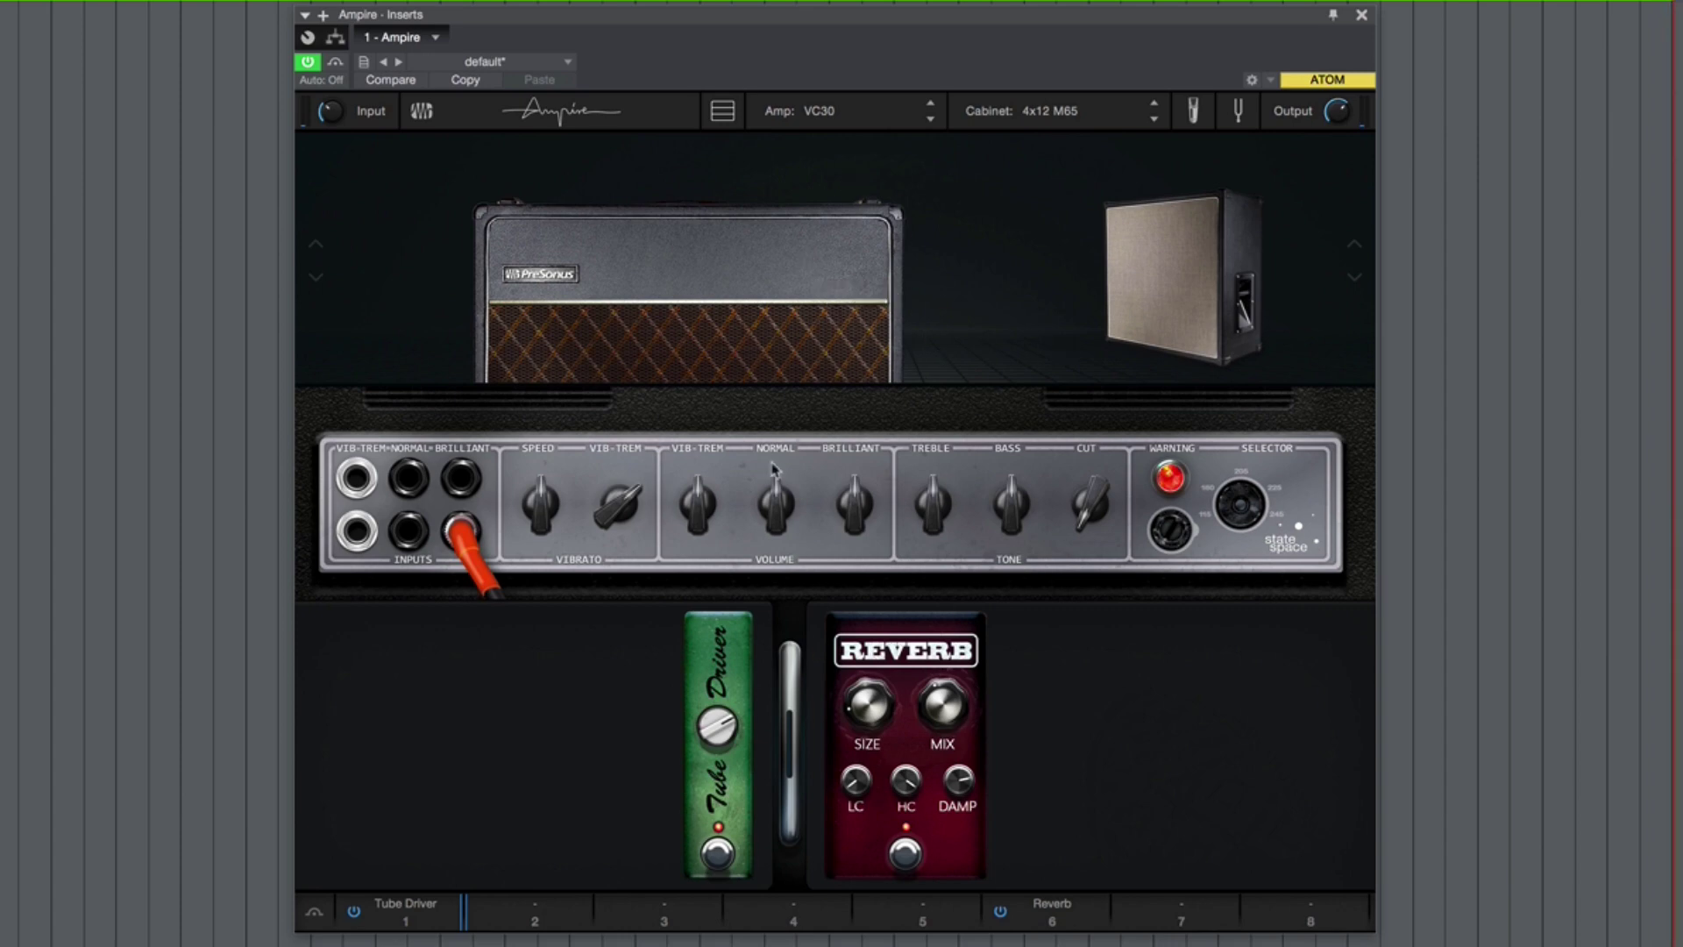
click(872, 285)
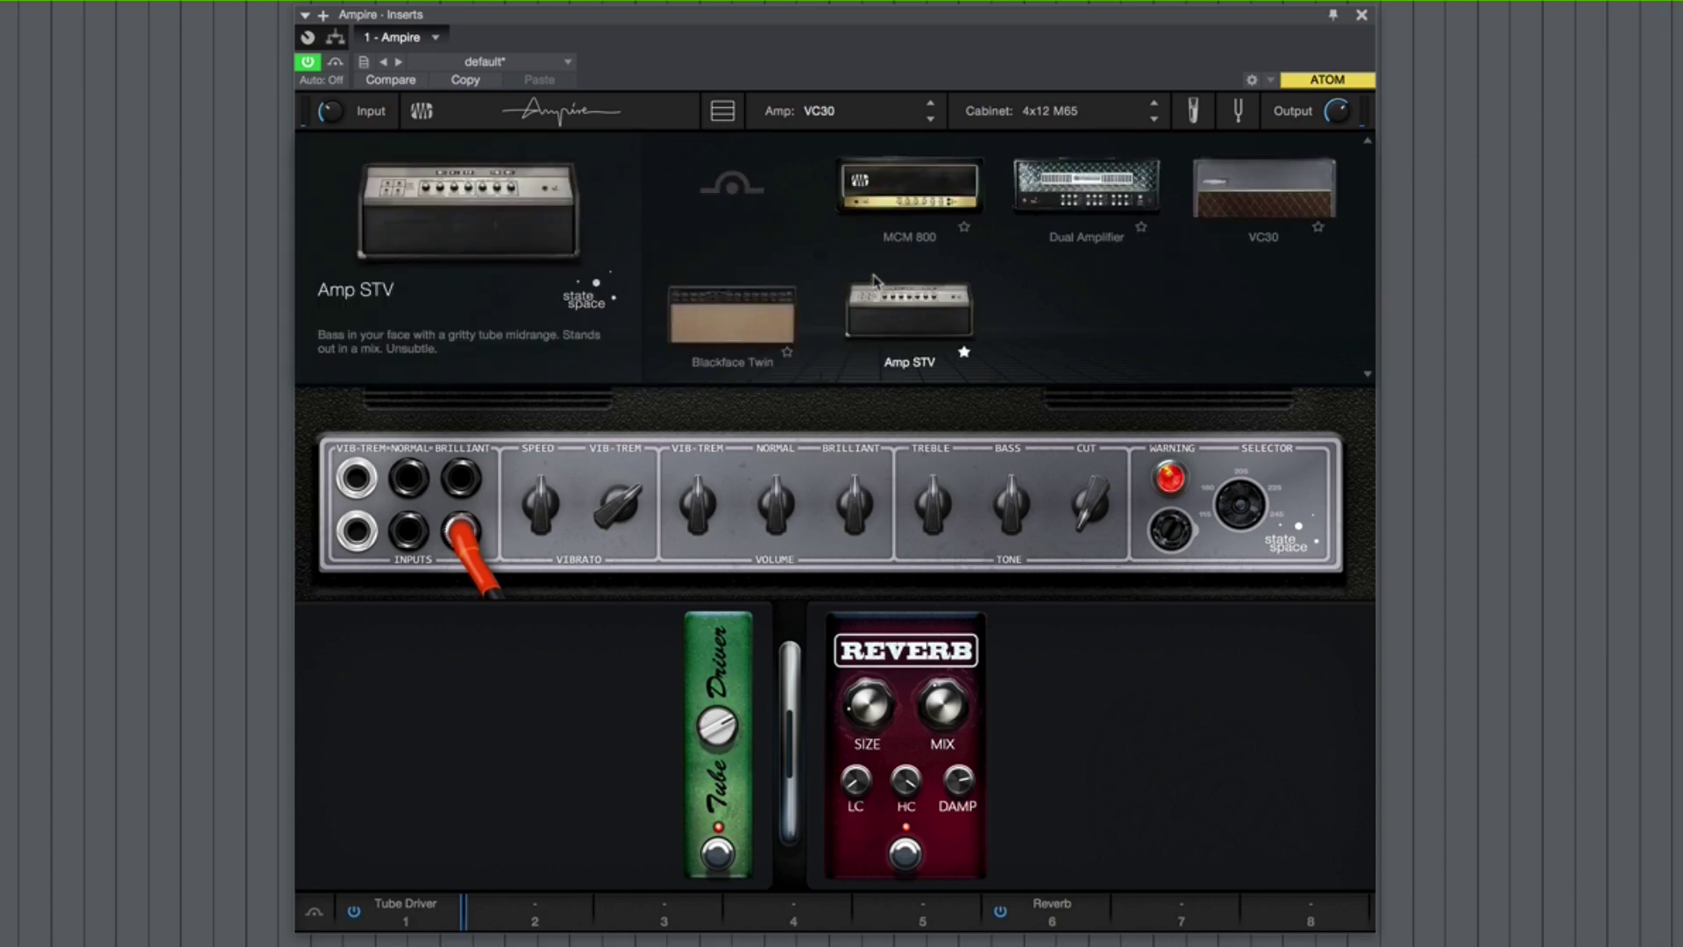
key(Escape)
scroll(714, 334, up, 1)
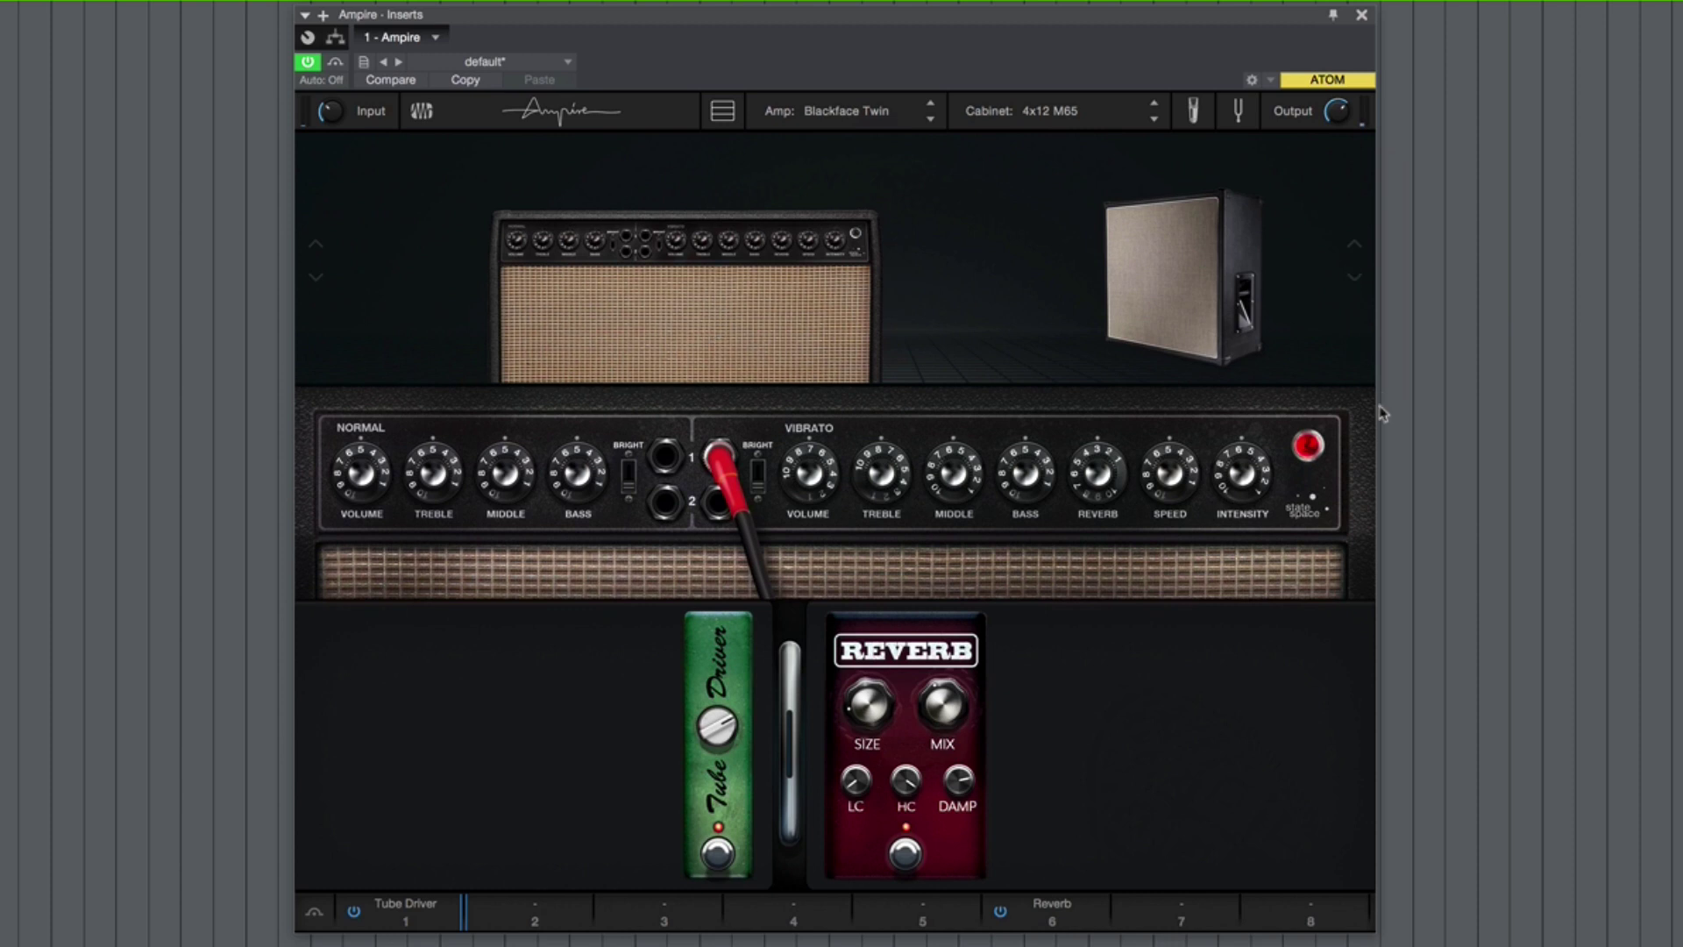
Step: Turn down the Blackface Twin's vibrato intensity and speed, and lower and raise the Tube Driver's drive
drag(1225, 451, 1221, 695)
drag(1171, 471, 1166, 809)
drag(708, 736, 704, 727)
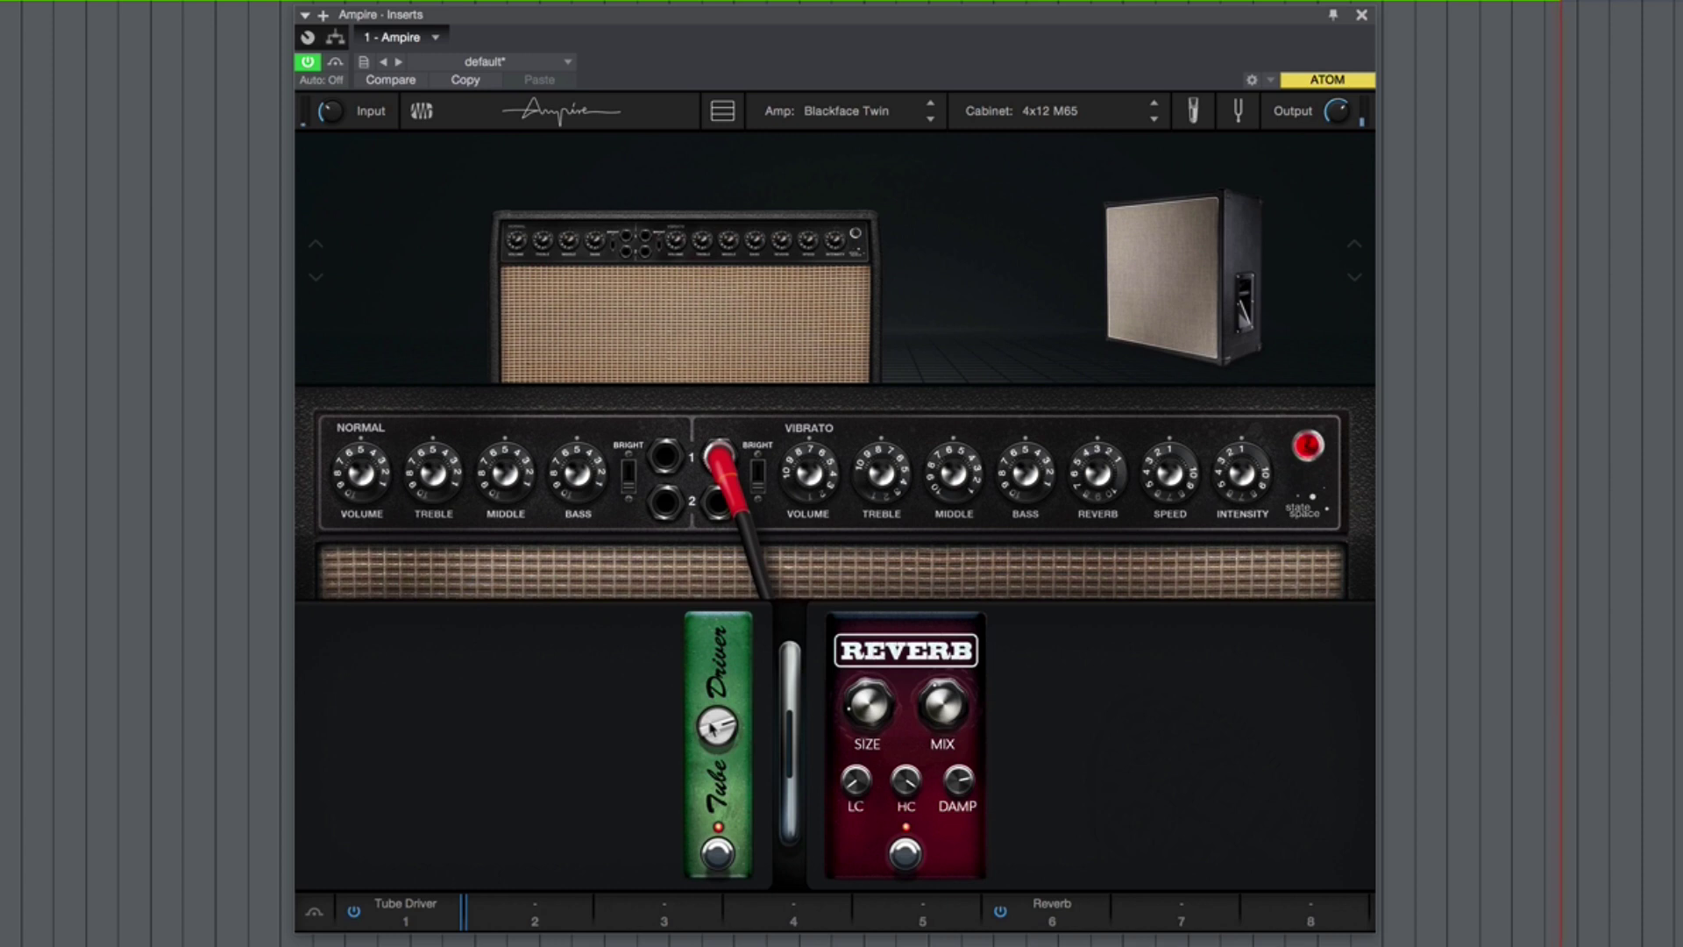
drag(712, 727, 719, 681)
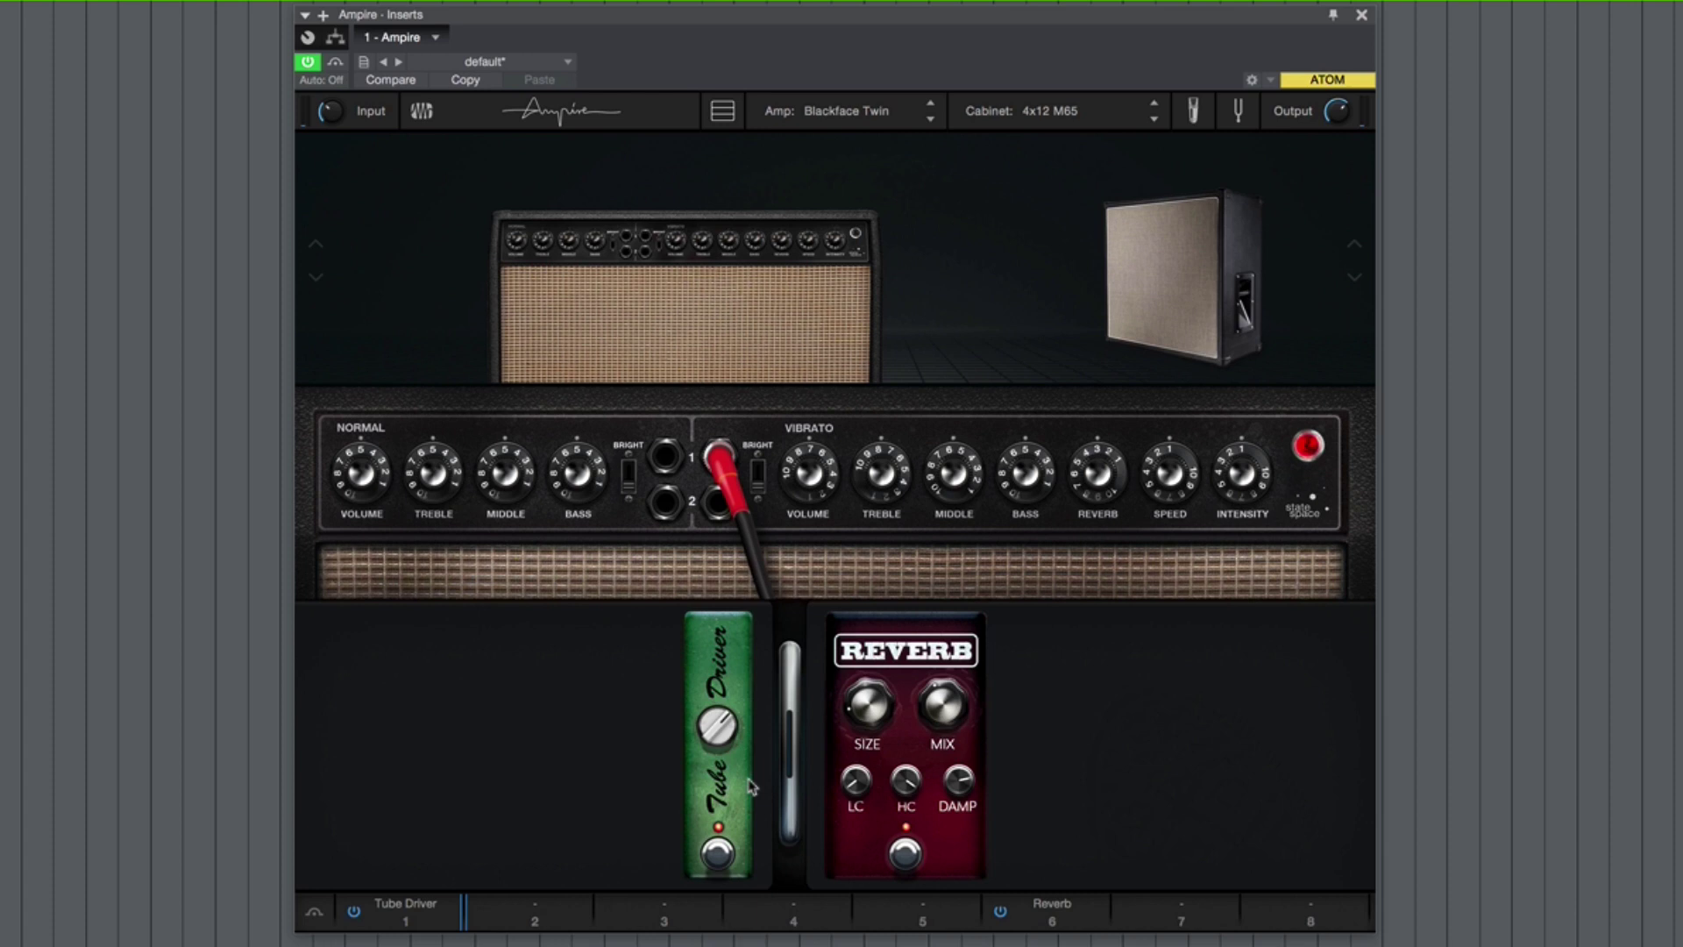
Step: Change the amp model to Dual Amplifier and toggle the Tube Driver pedal off, on and off again
click(875, 114)
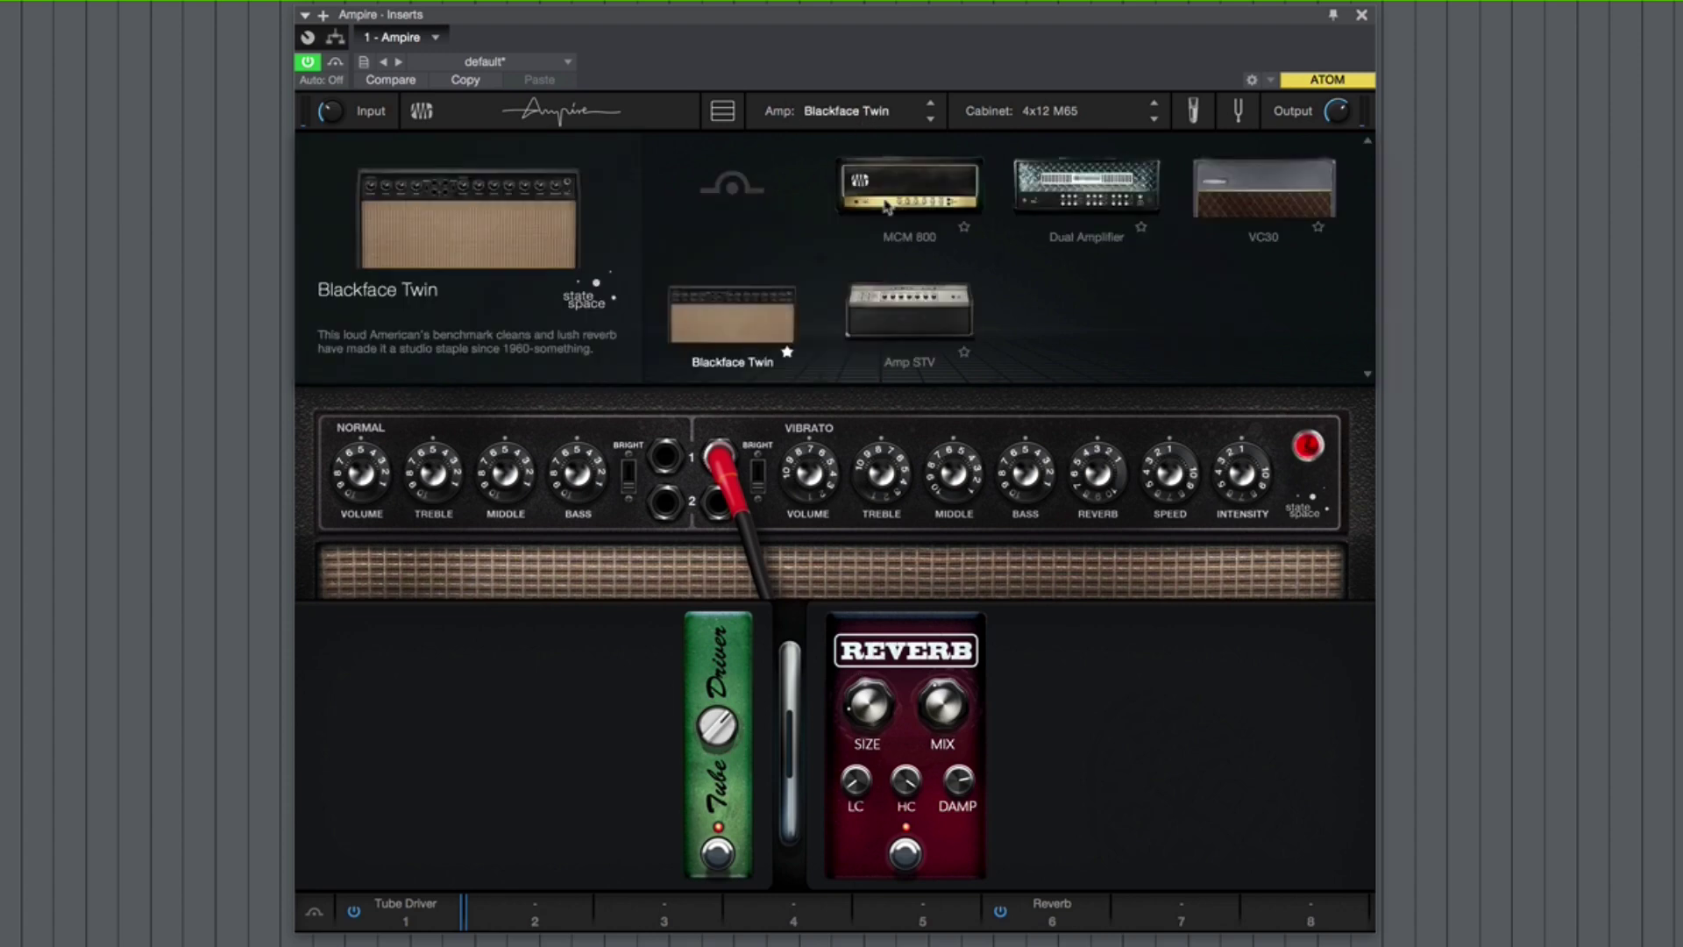
click(1116, 204)
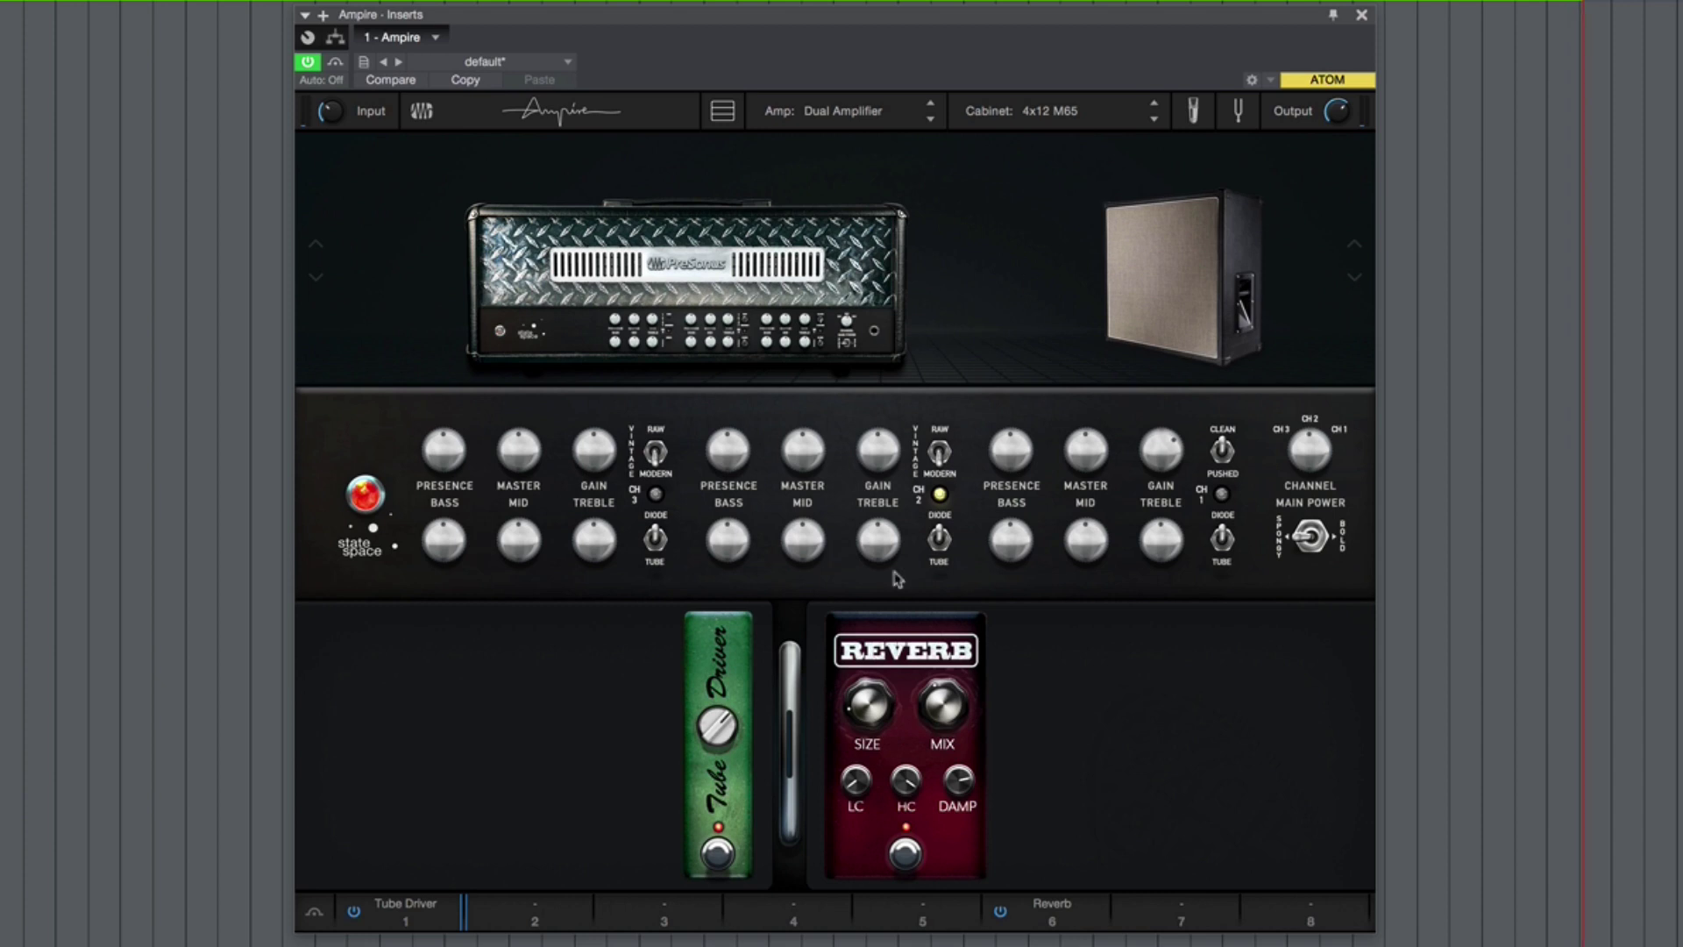
click(717, 864)
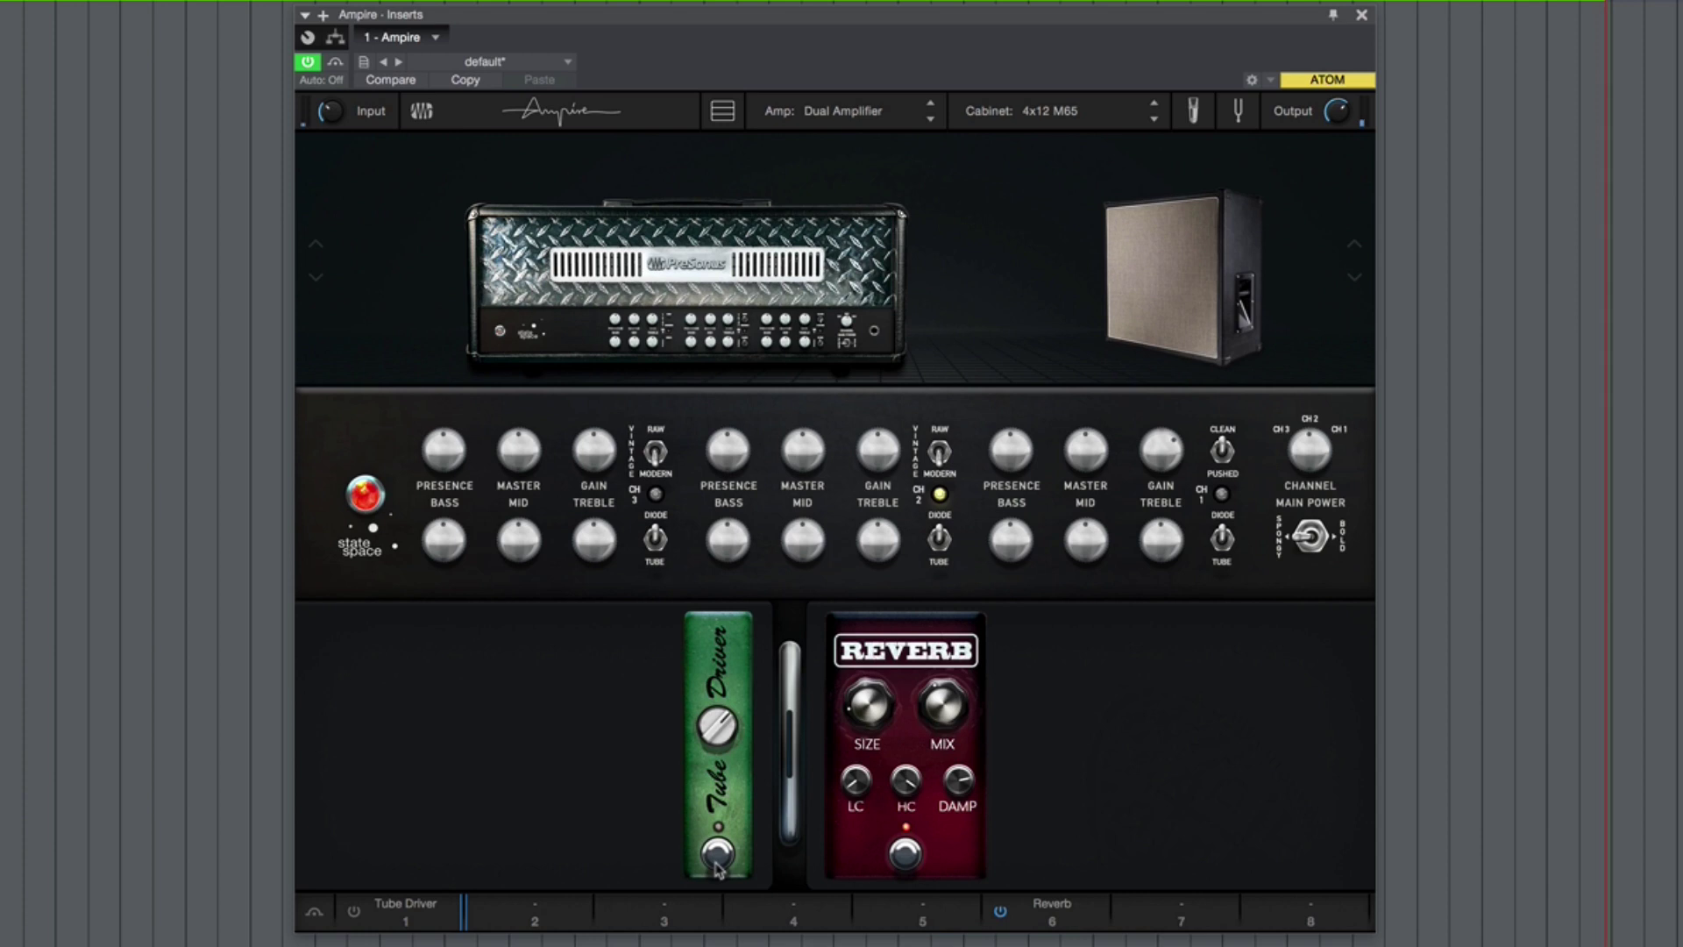
click(718, 857)
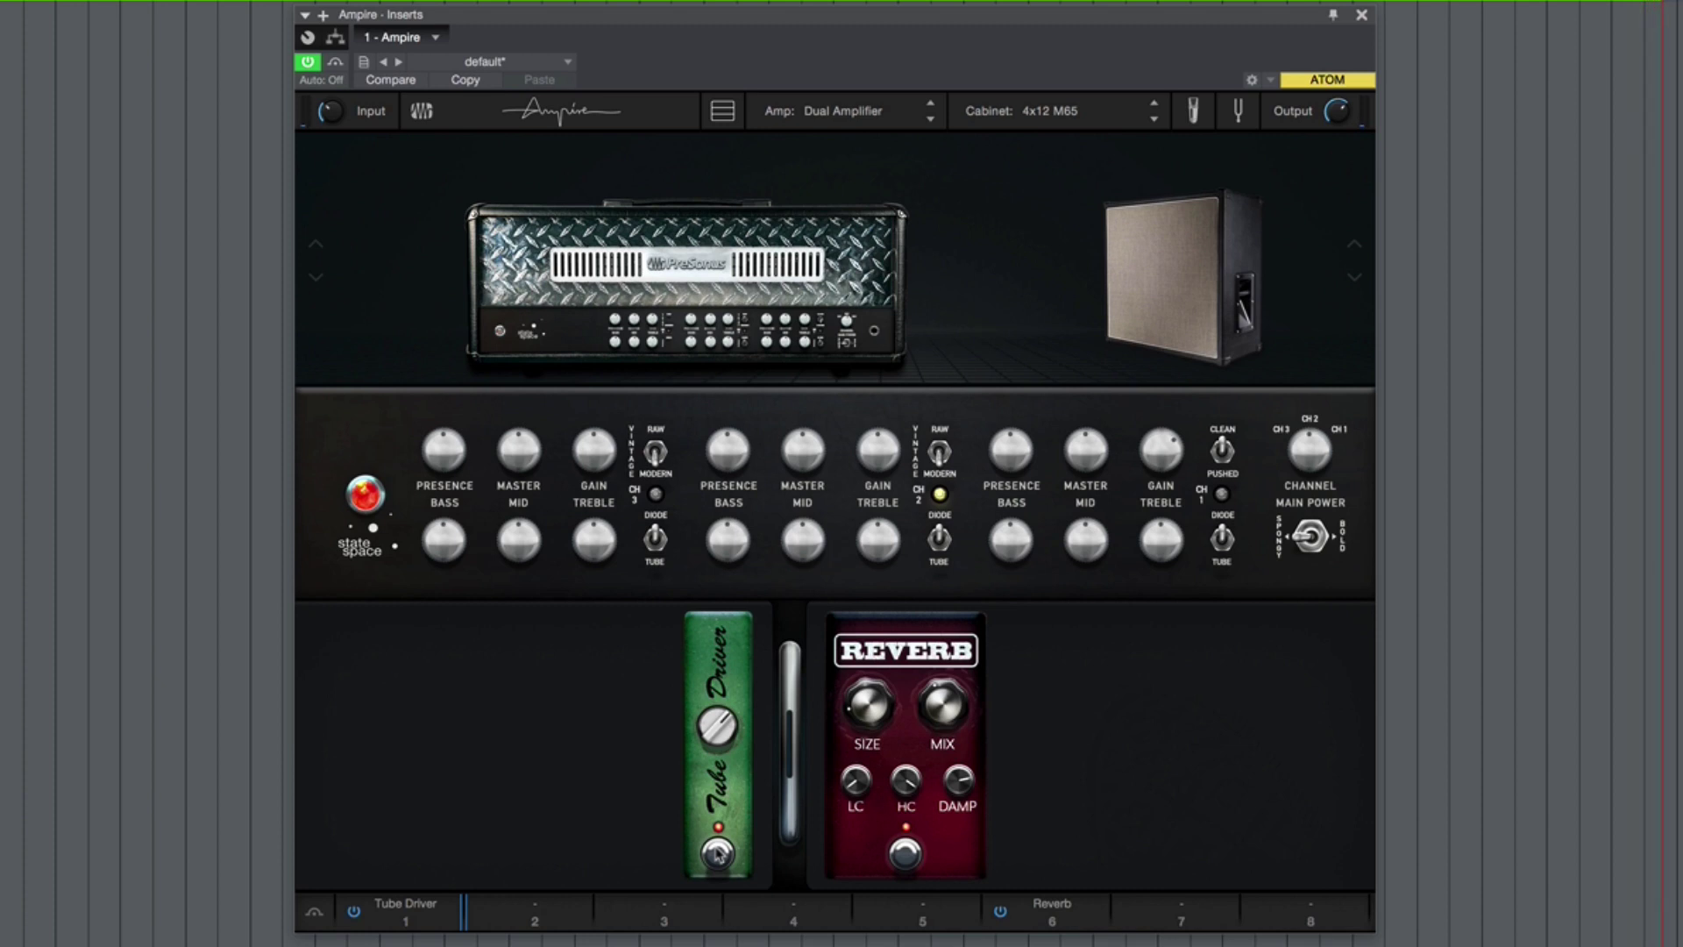
click(717, 853)
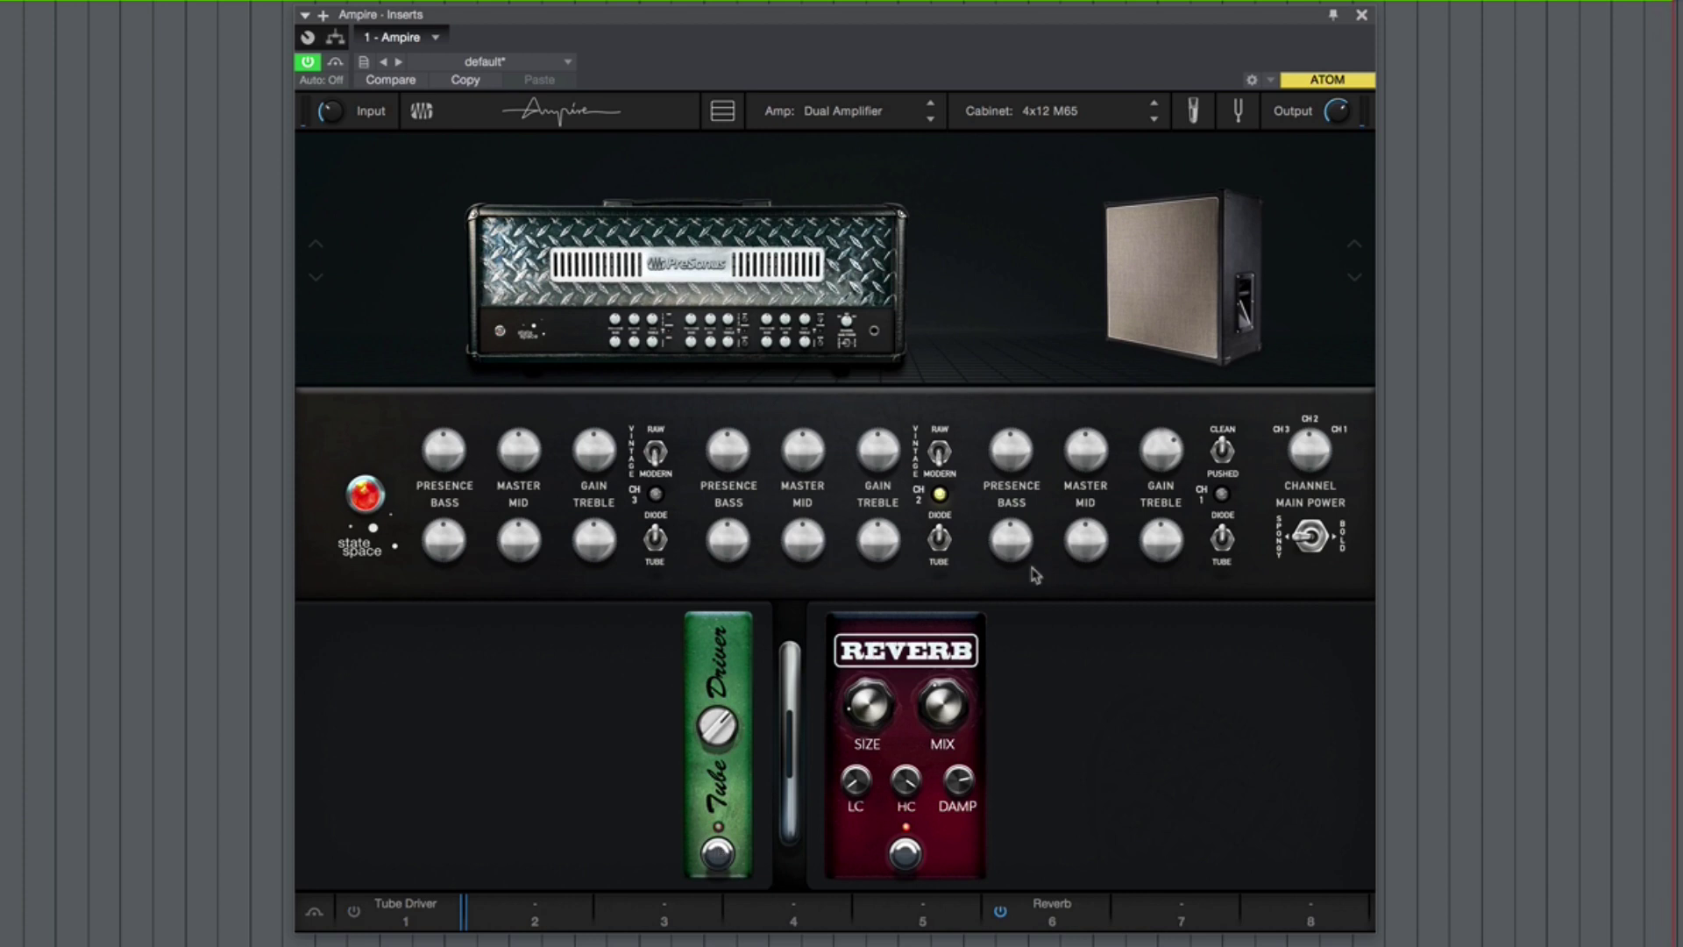
Step: Browse the available cabinet models down to User Cabinet and view the list of amp models
click(1095, 120)
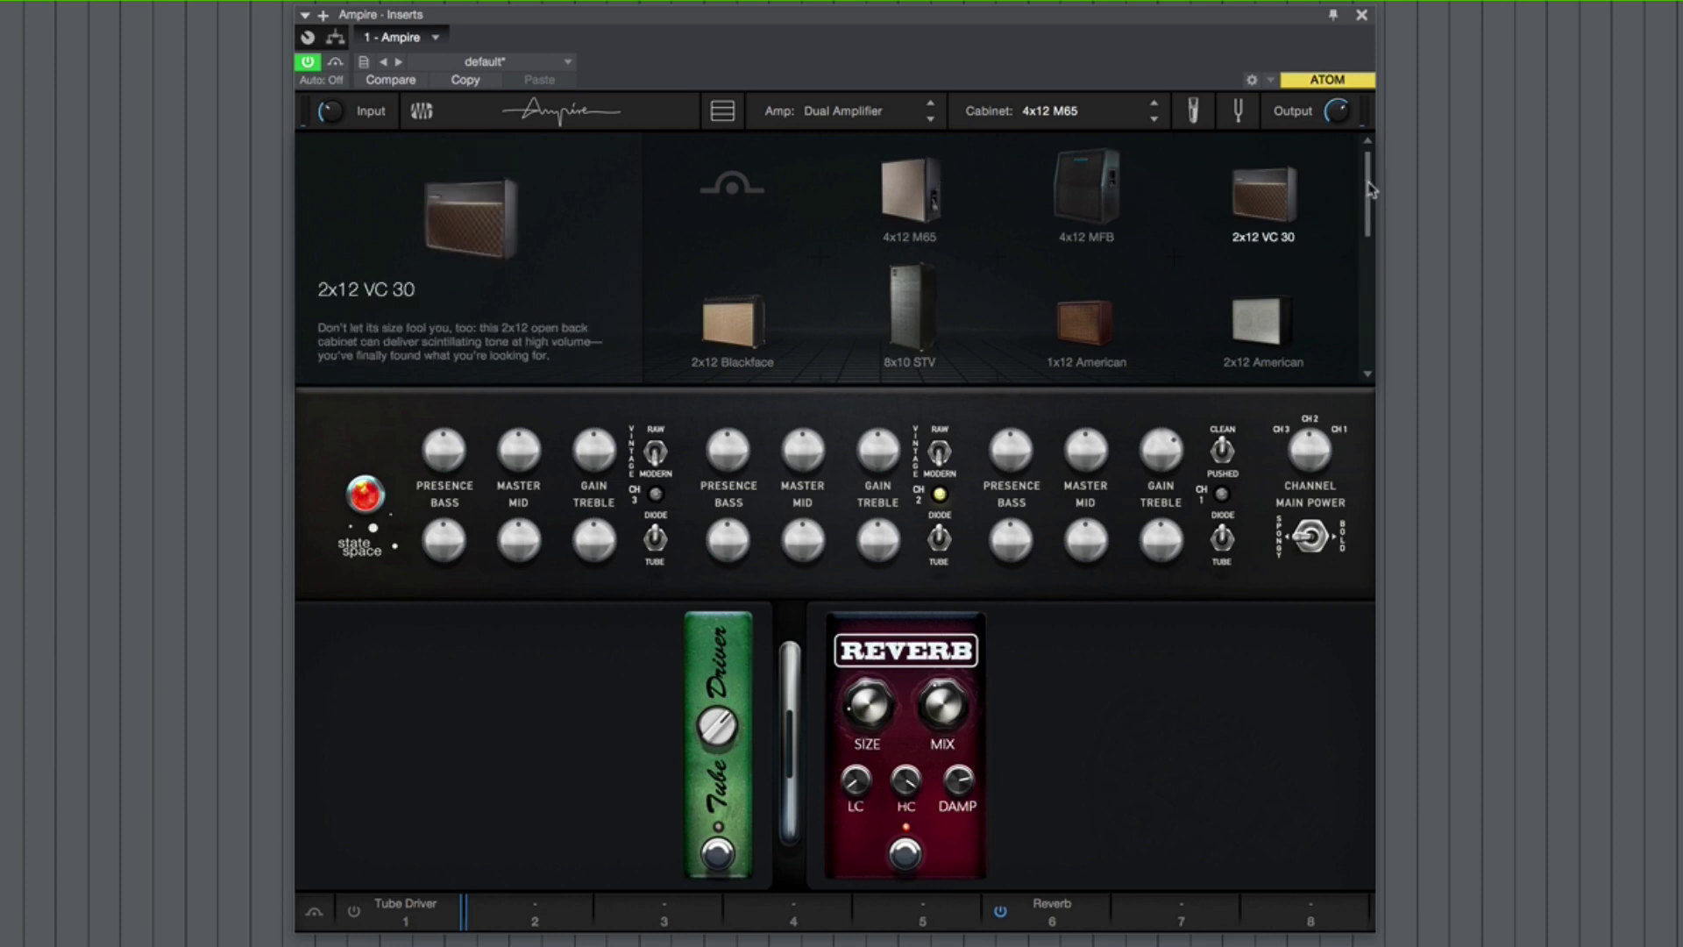
scroll(1370, 186, down, 3)
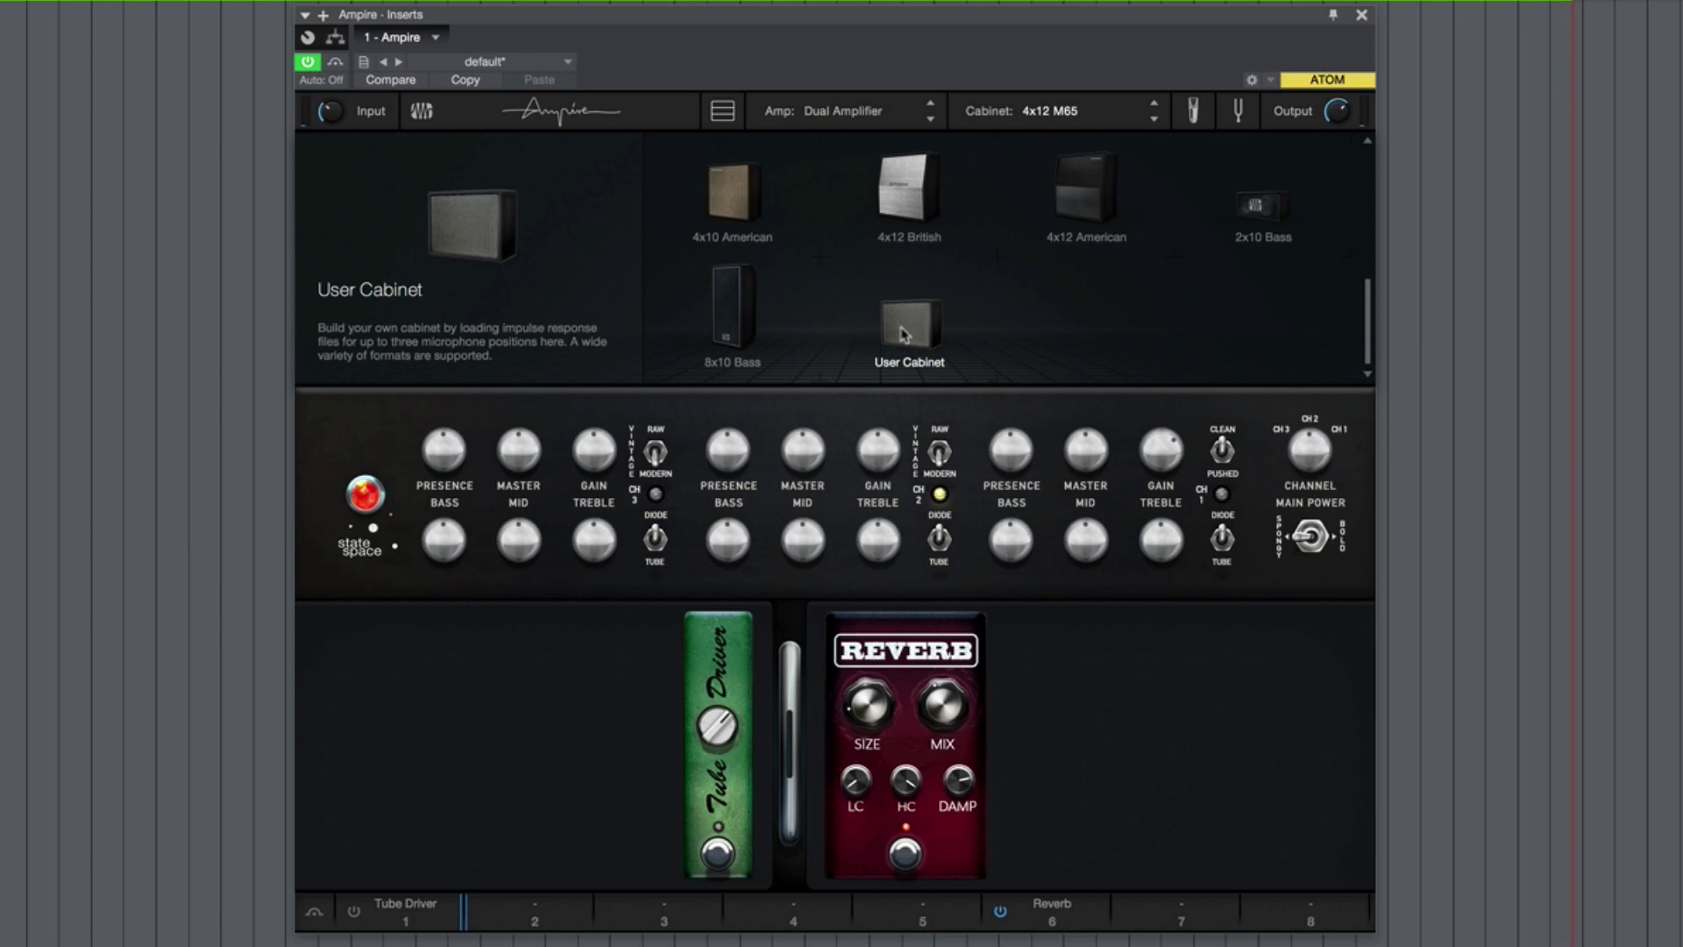
click(865, 109)
click(866, 109)
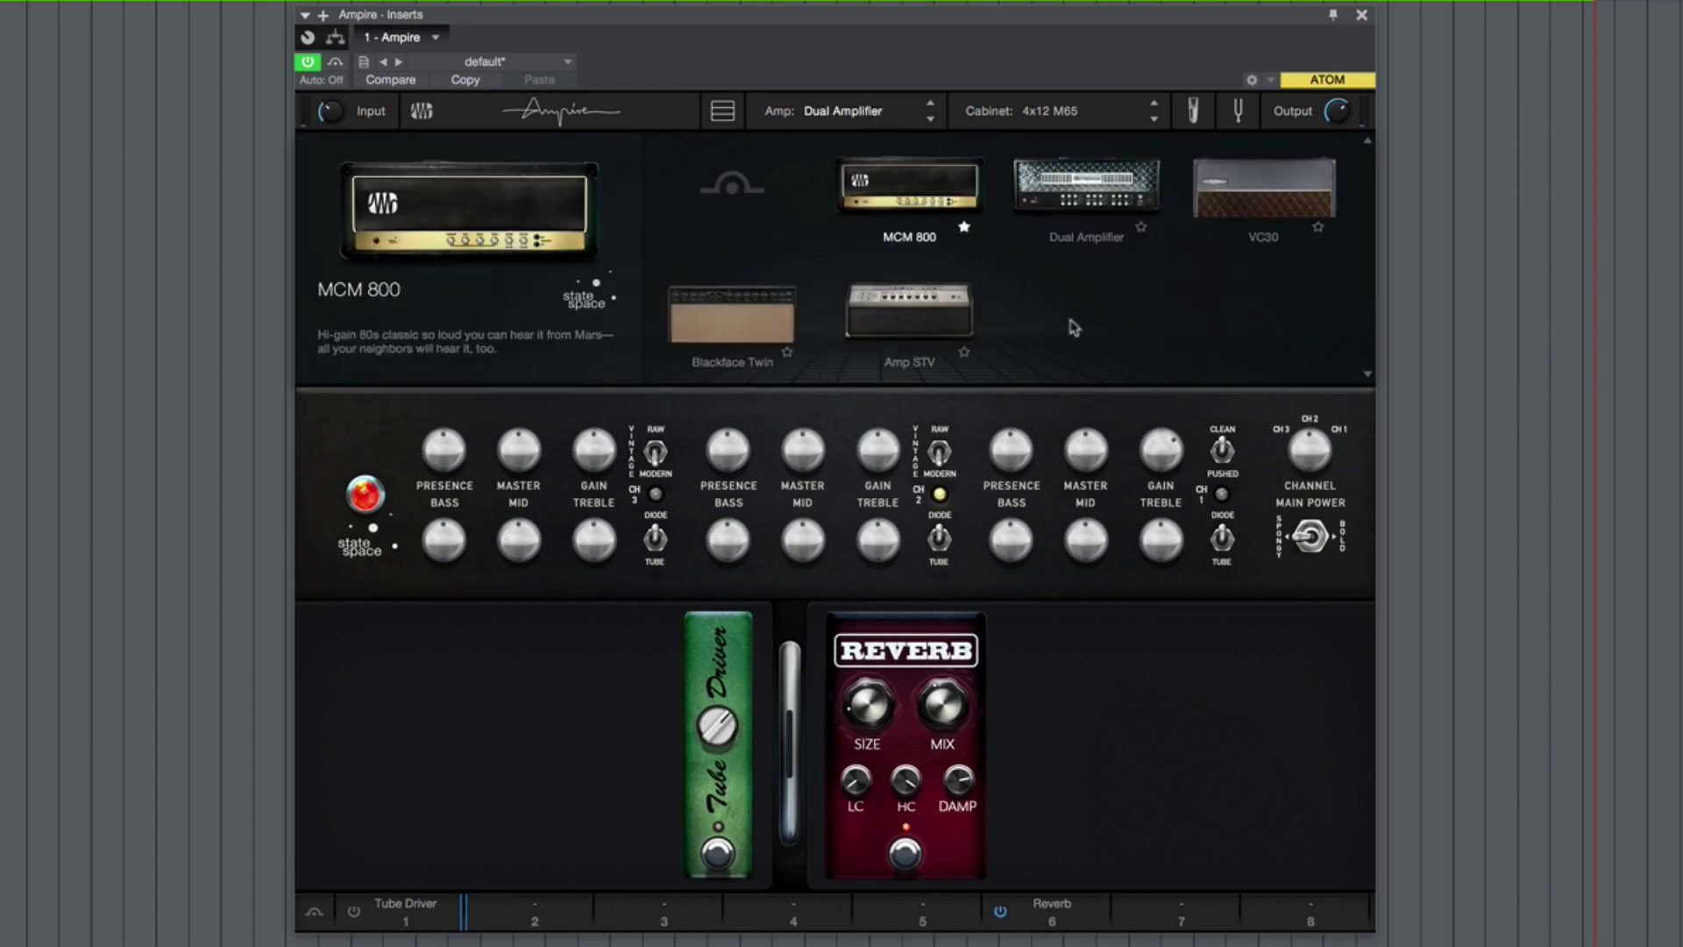
Step: Change the amp model to the Blackface Twin and switch off the Reverb pedal
click(745, 320)
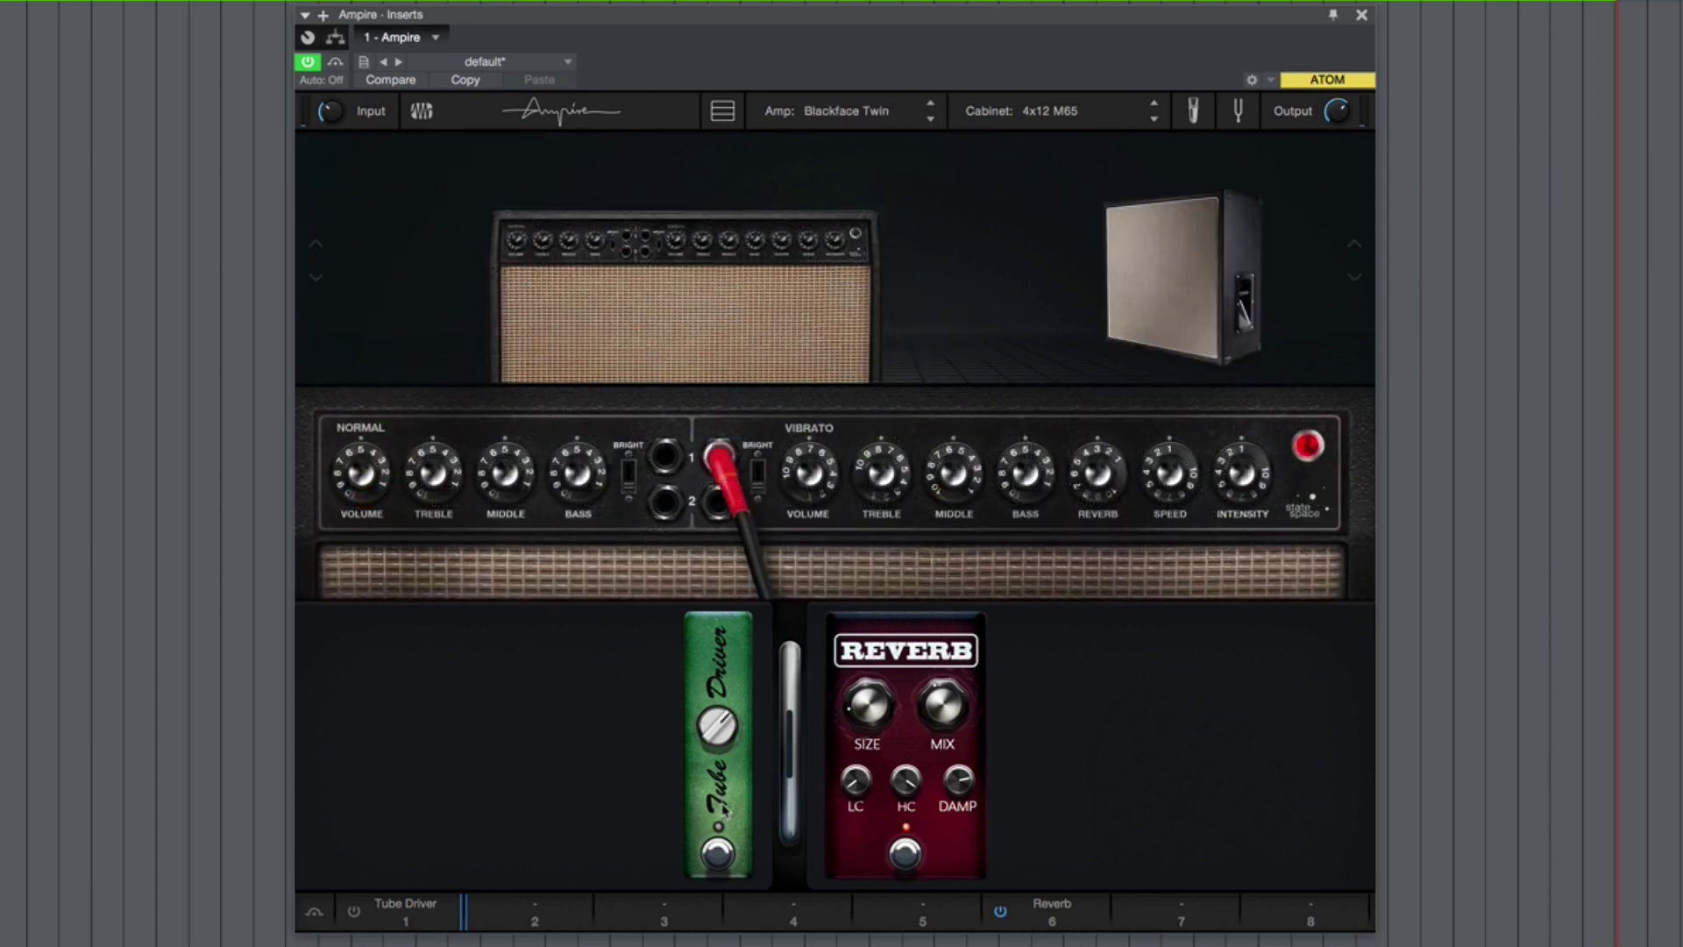
click(912, 848)
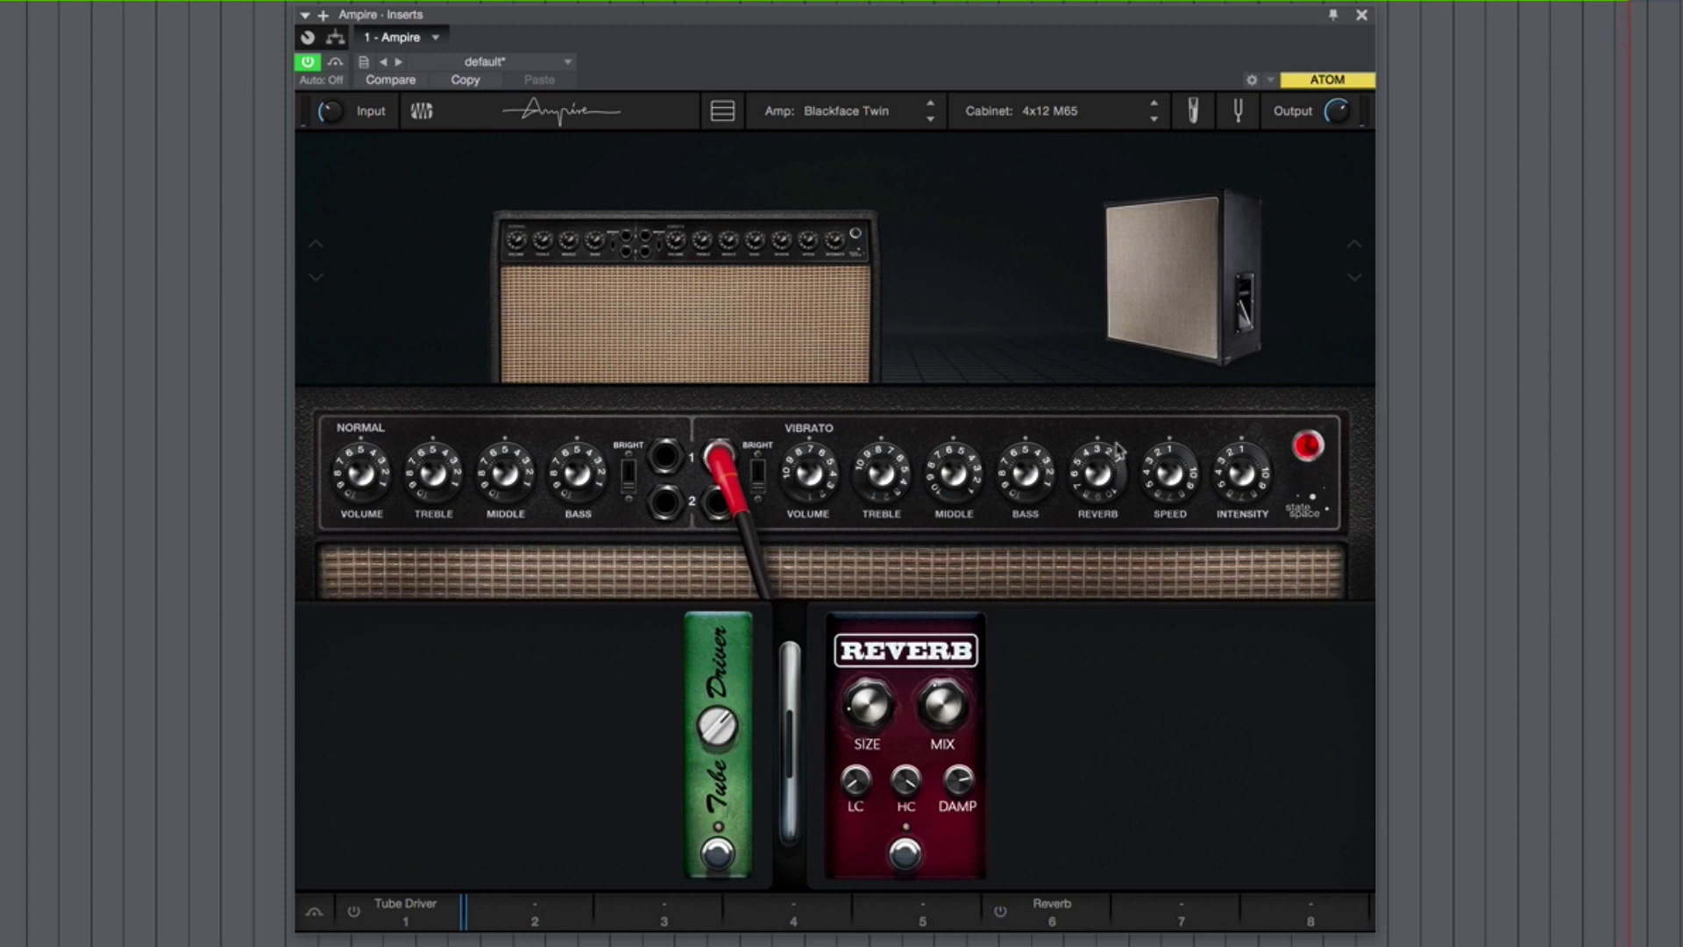
mouse_move(1118, 450)
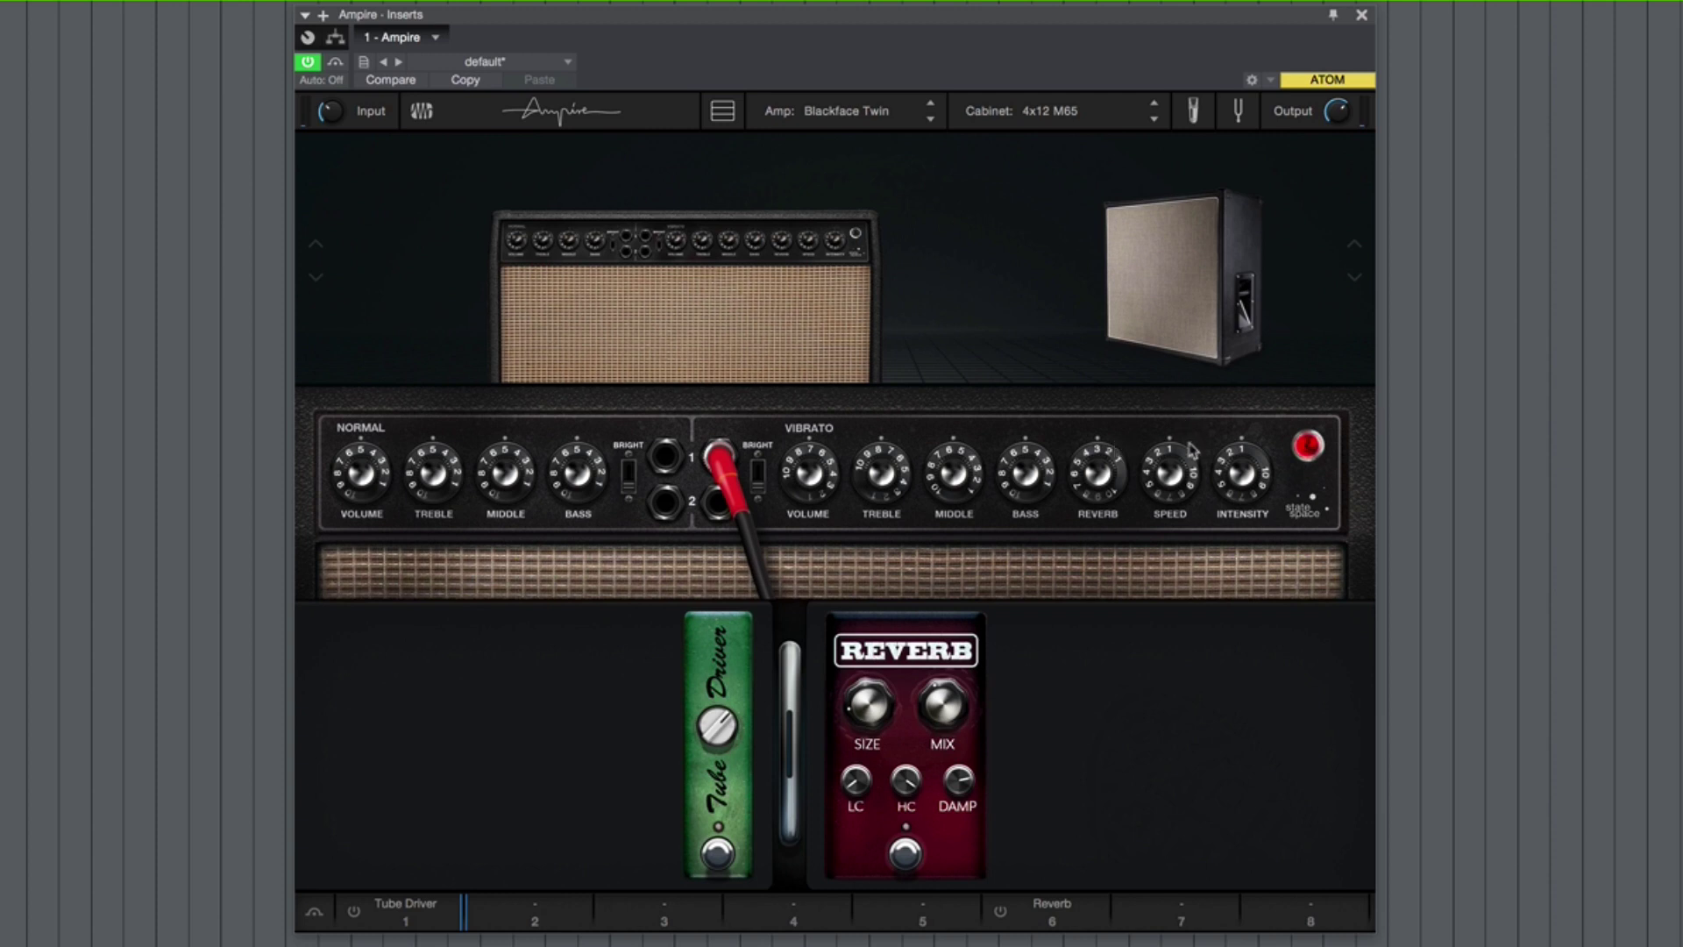
mouse_move(1182, 521)
Step: Set the cabinet to 2x12 American and raise the Blackface Twin's vibrato intensity and speed
click(1130, 117)
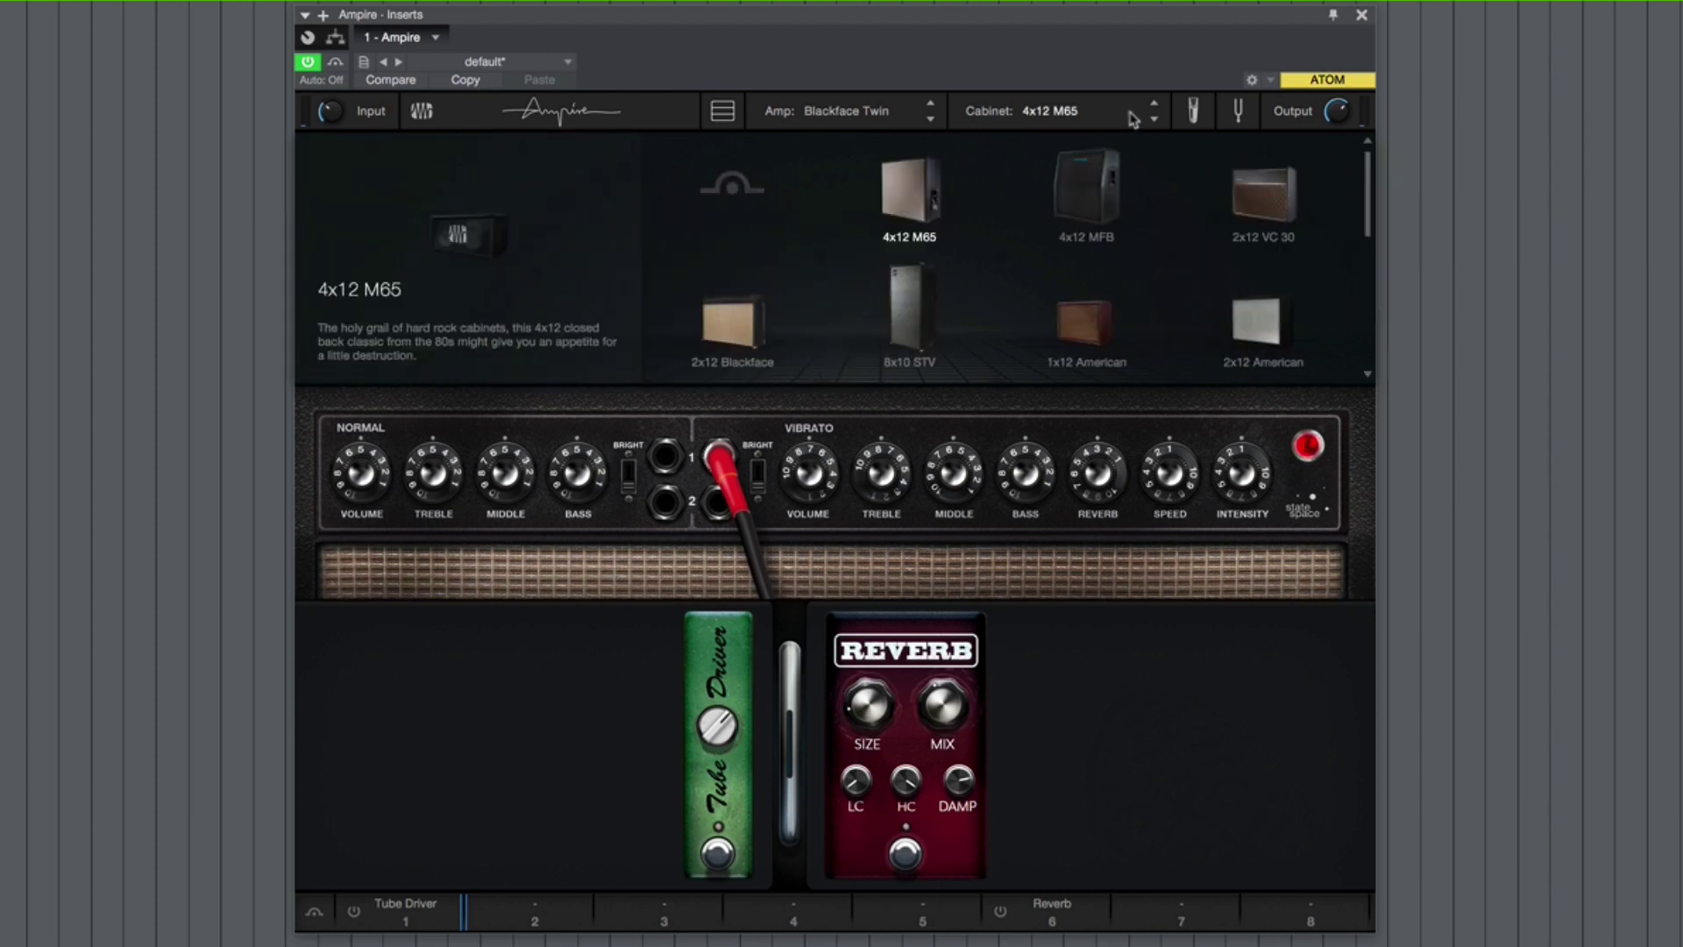
click(1254, 327)
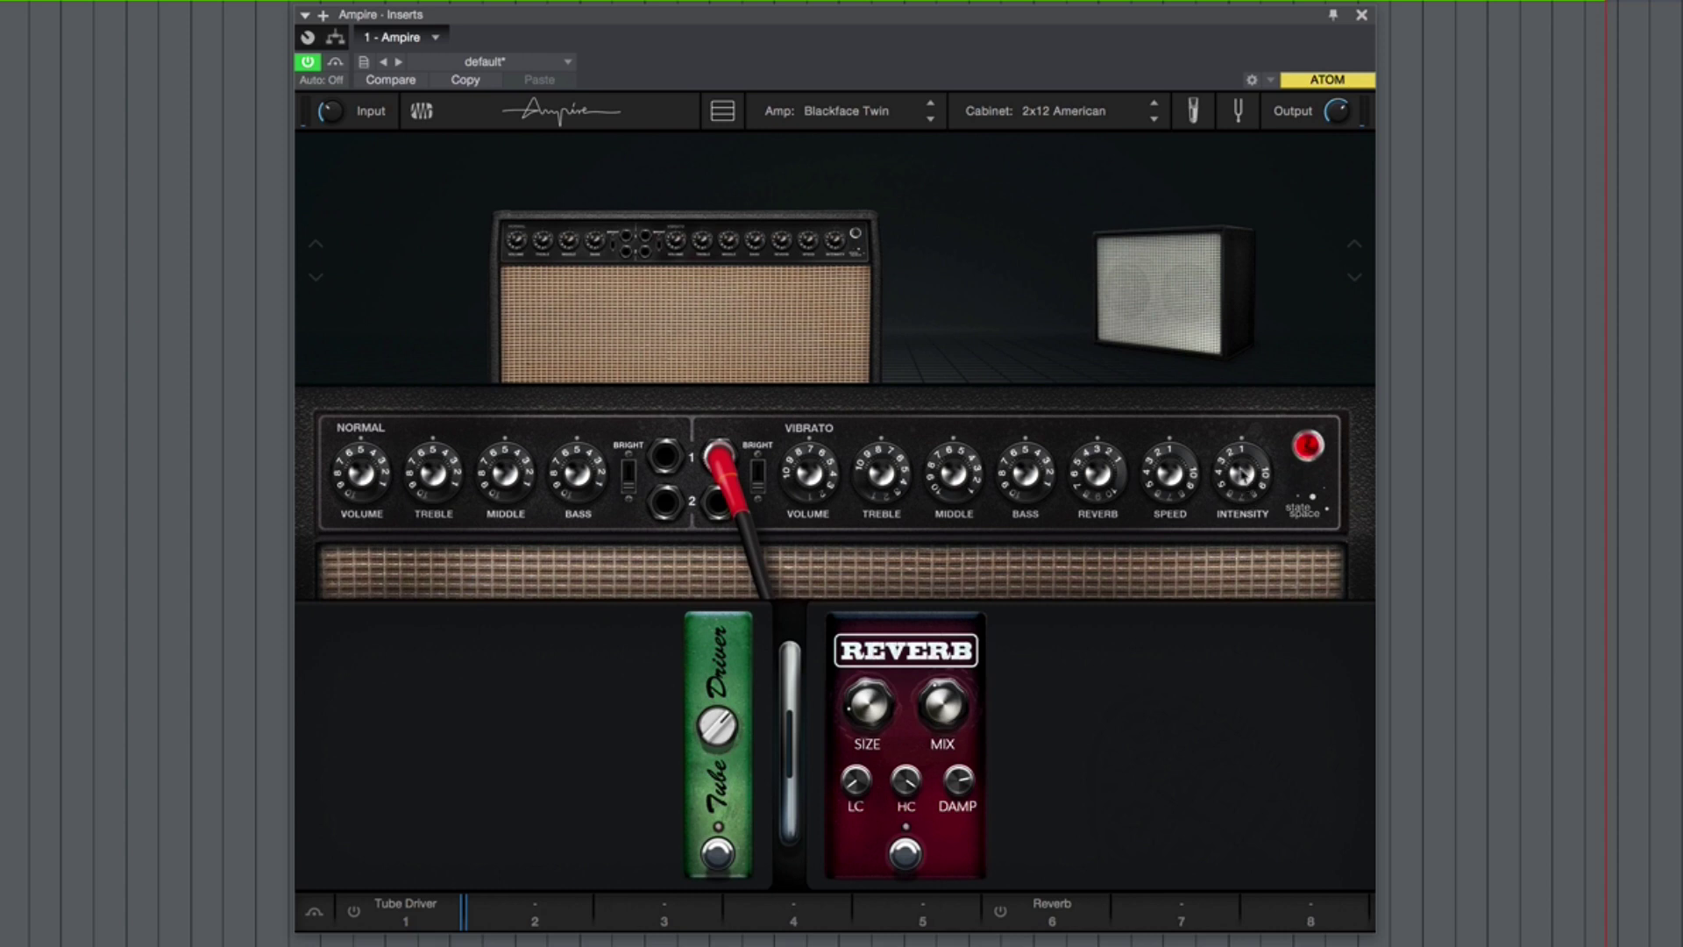
mouse_move(1243, 474)
drag(1243, 474, 1201, 383)
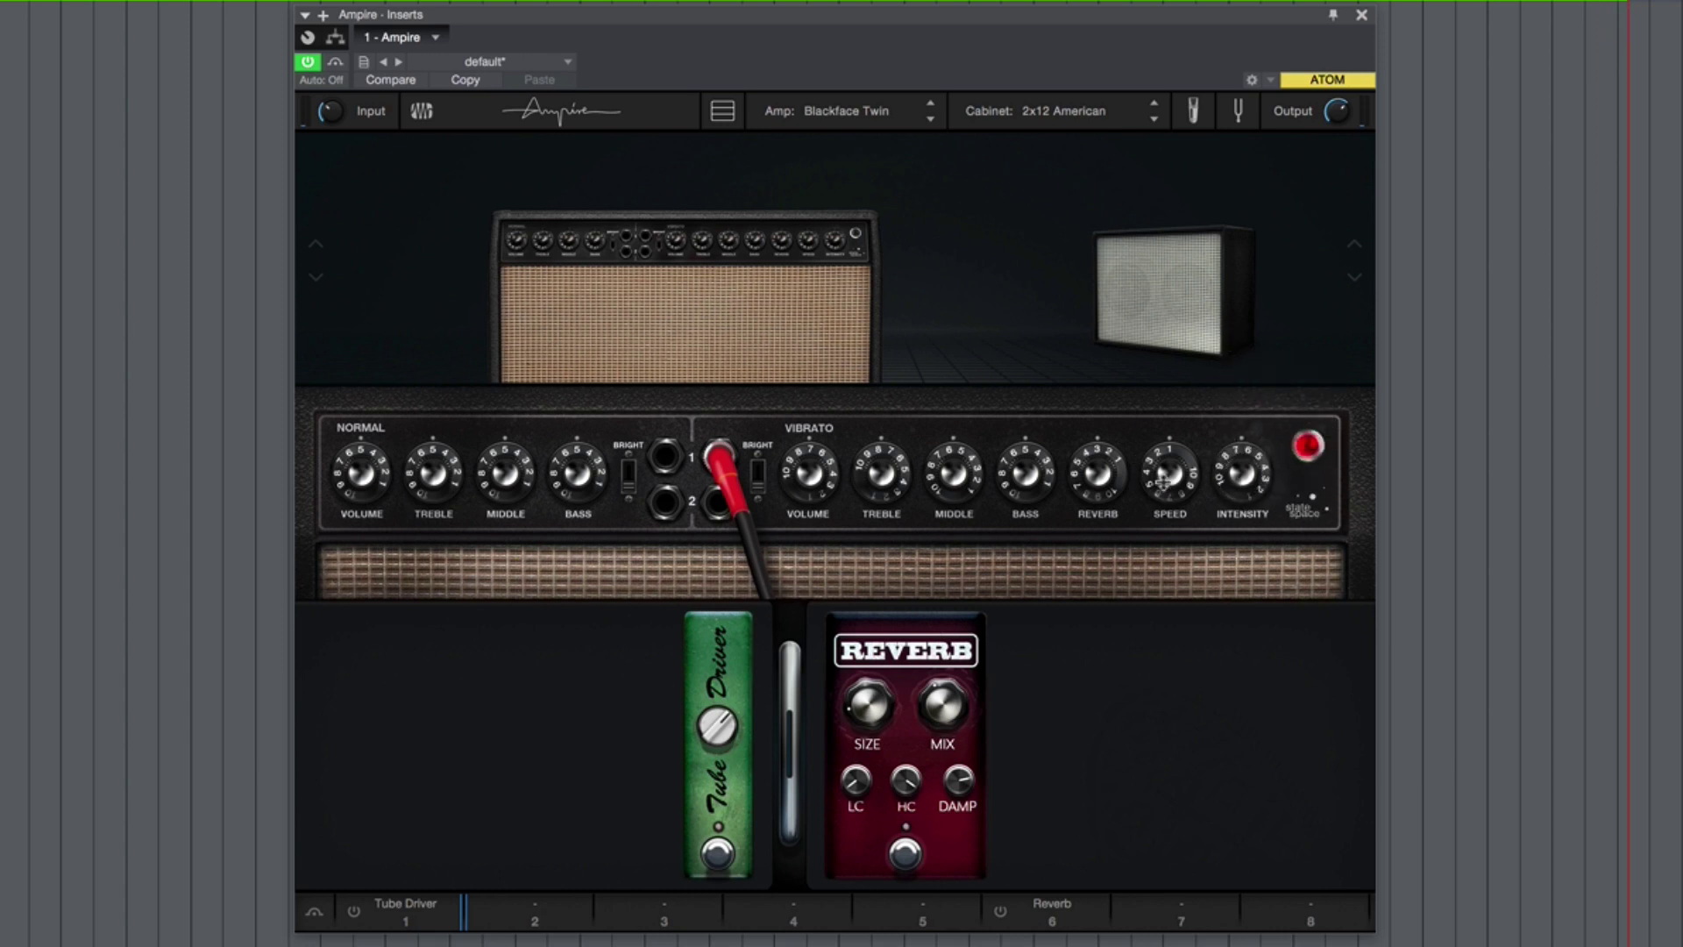
drag(1156, 474, 1166, 431)
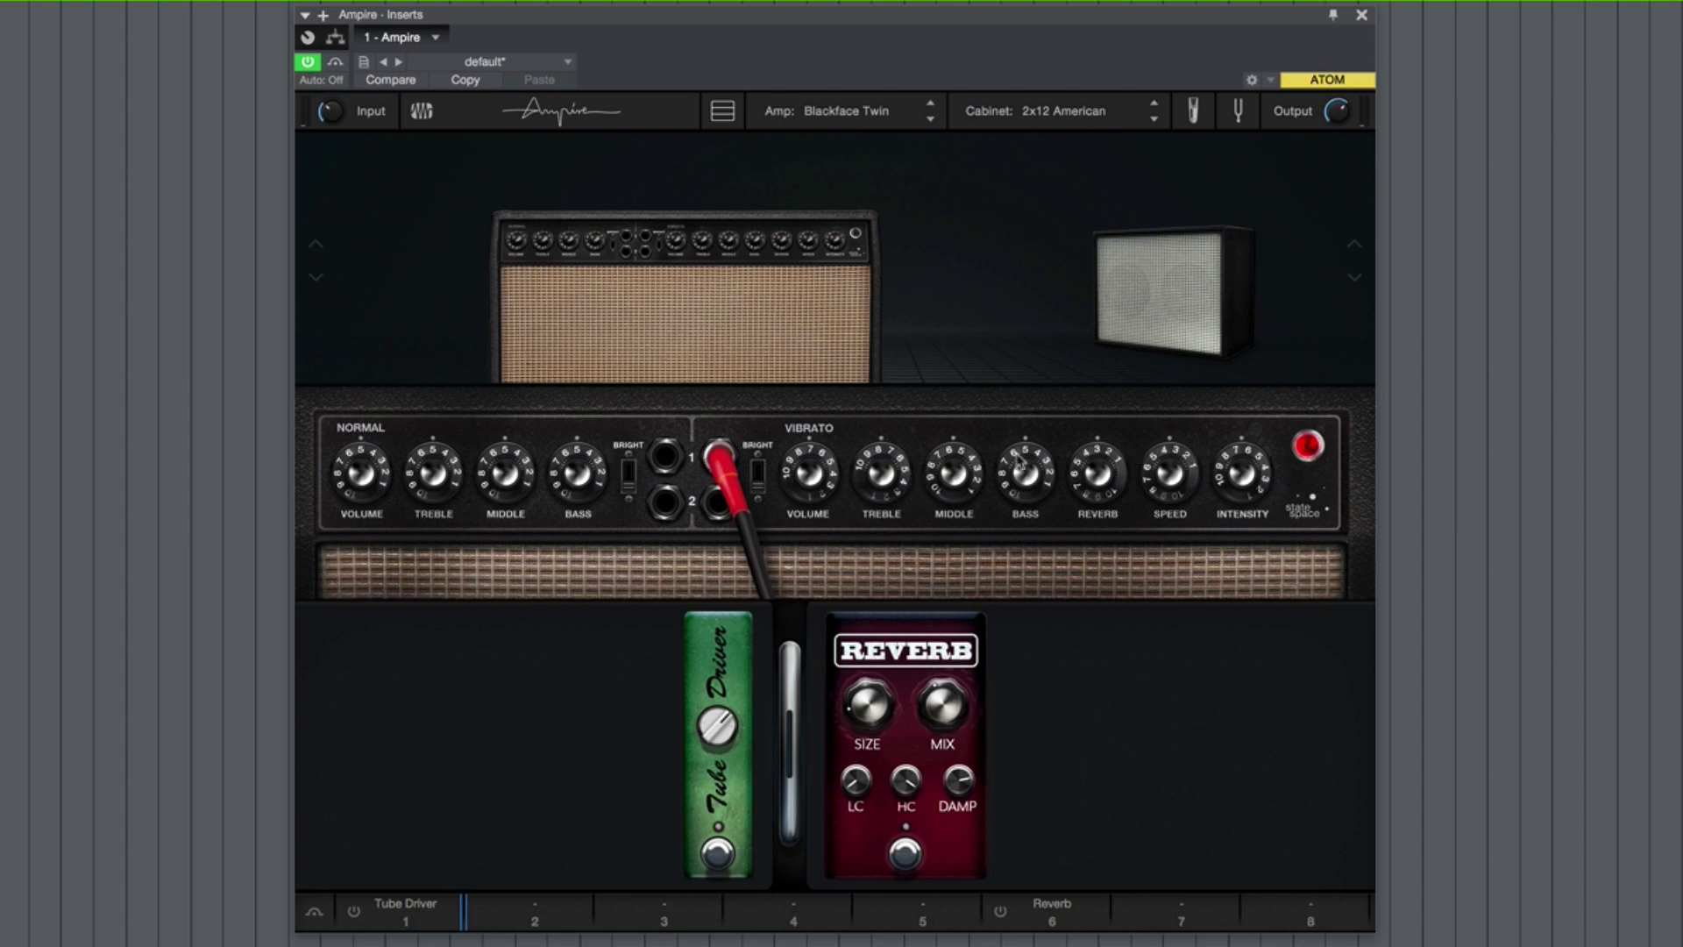
Step: Change the amp model to VC30 and switch the Reverb pedal on
click(818, 293)
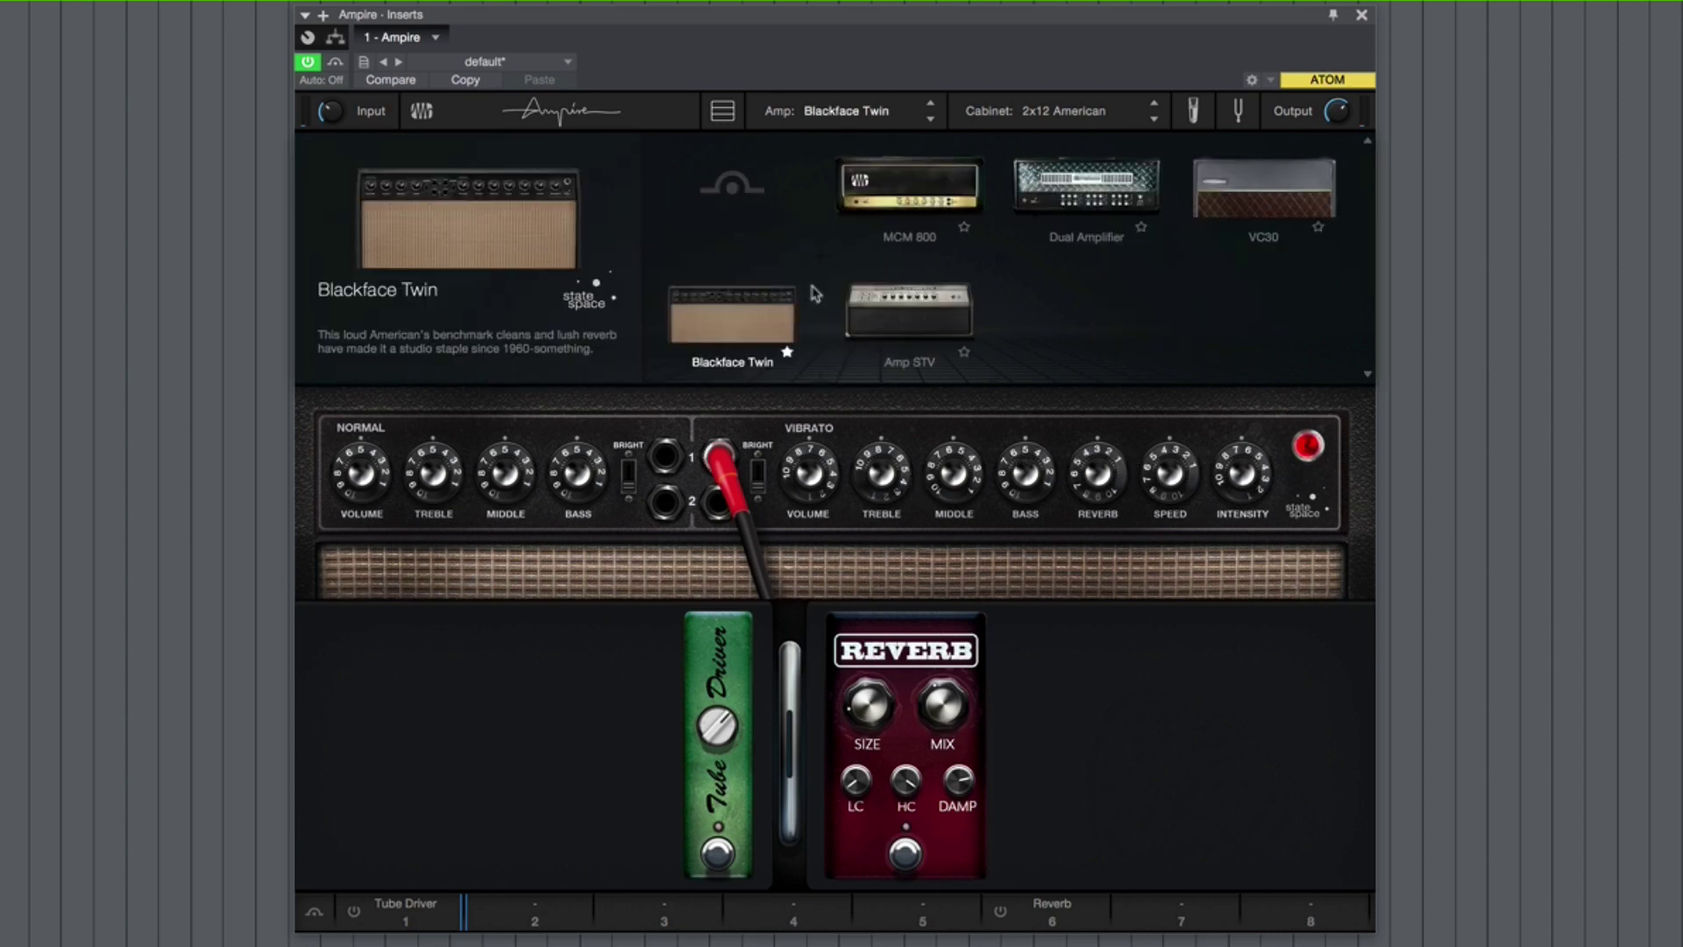
click(1285, 176)
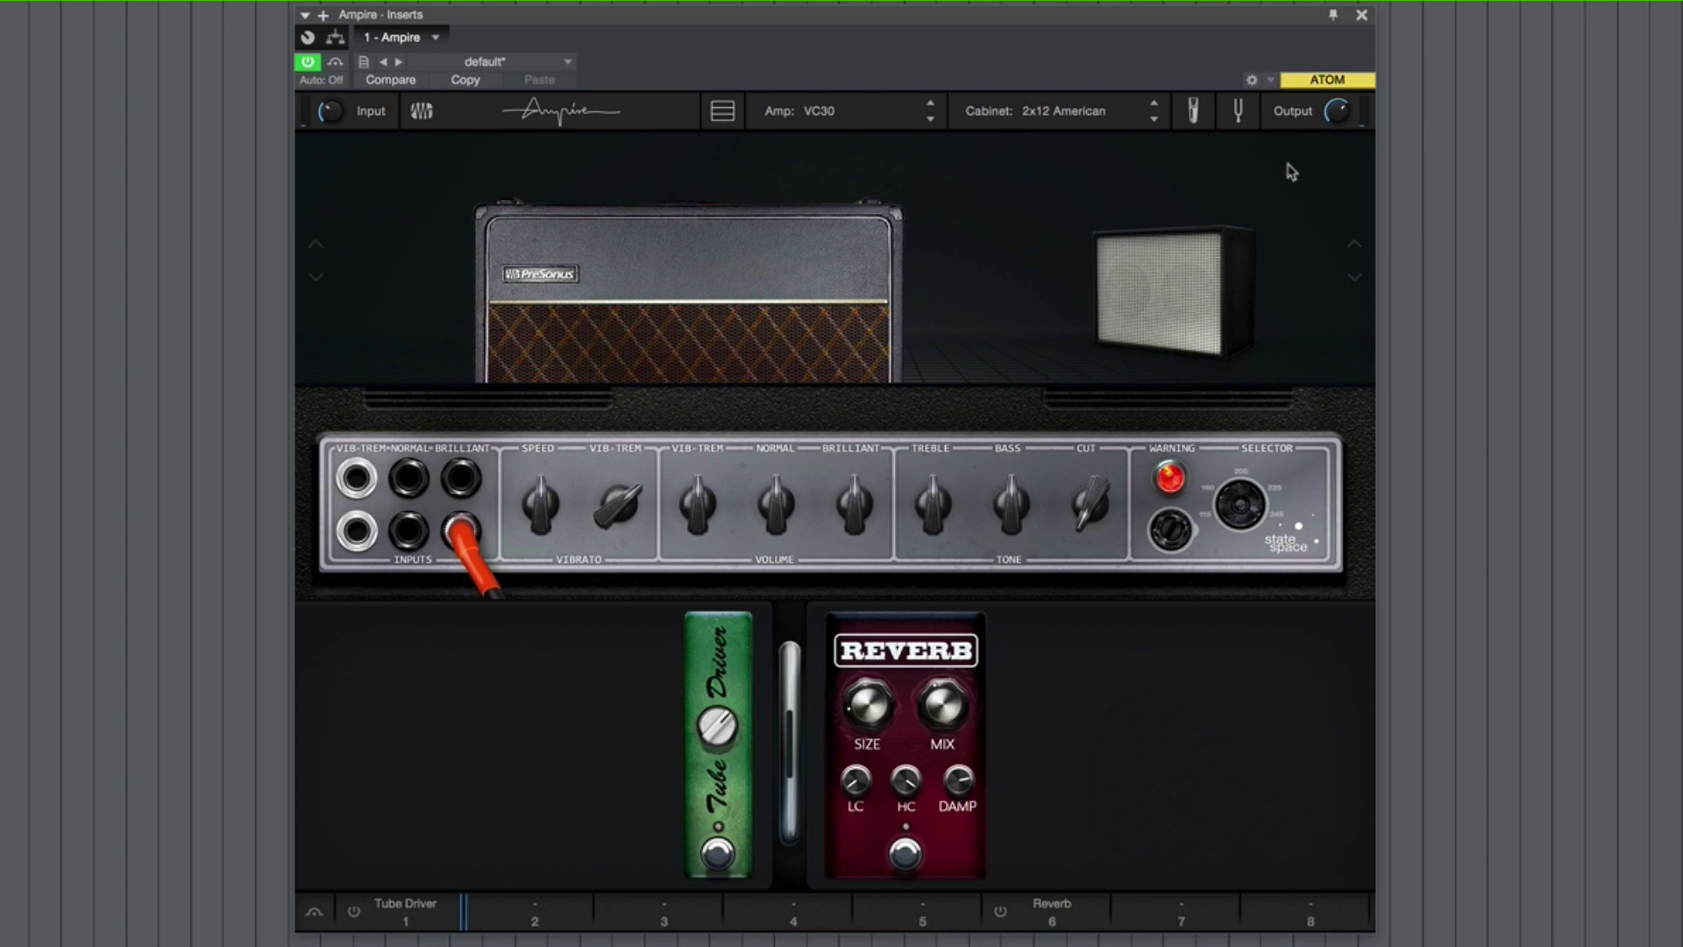
click(903, 852)
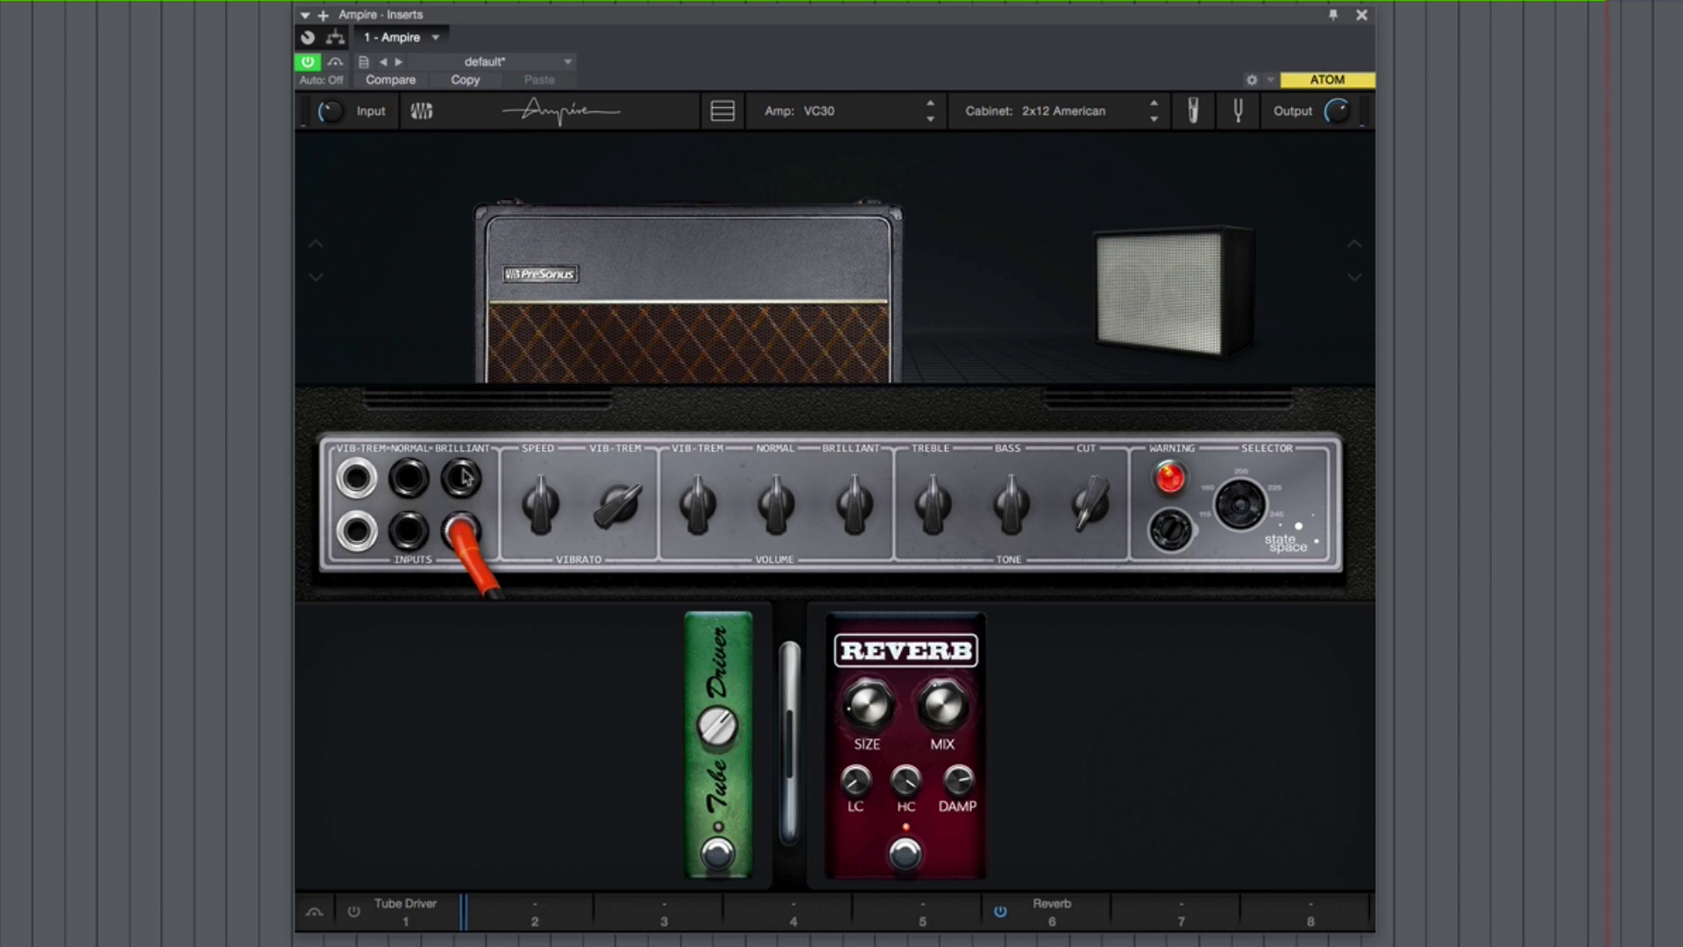
Step: Move the VC30's input cable to the lower Vib-Trem jack and raise the Vib-Trem volume
click(367, 543)
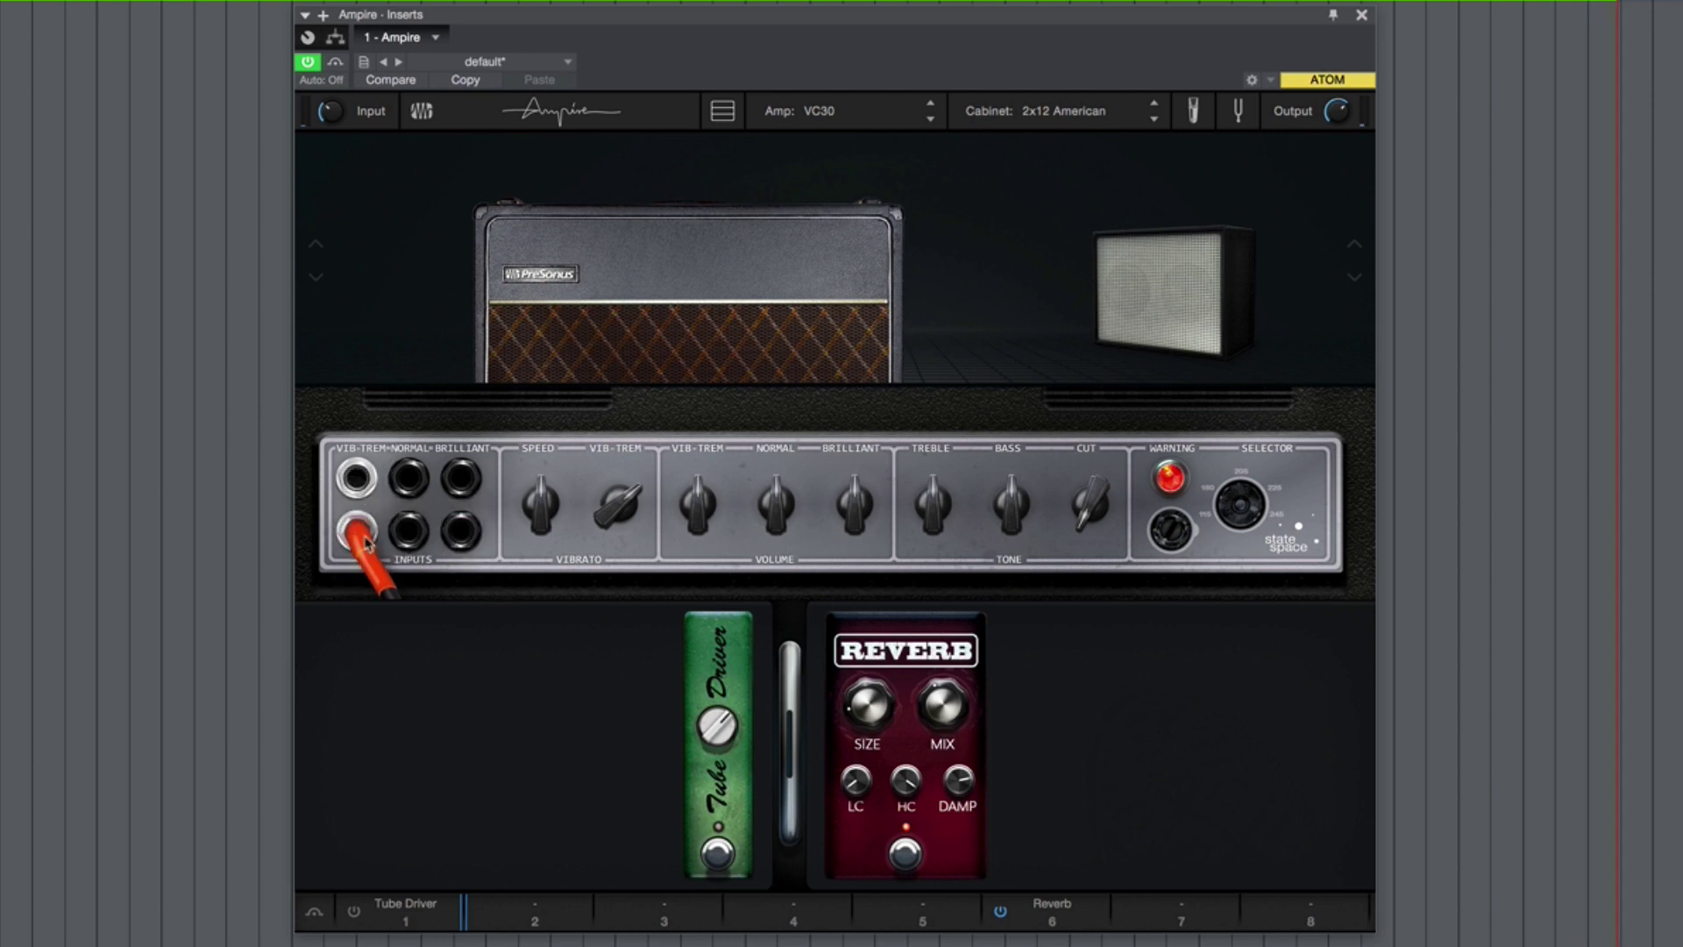
mouse_move(751, 499)
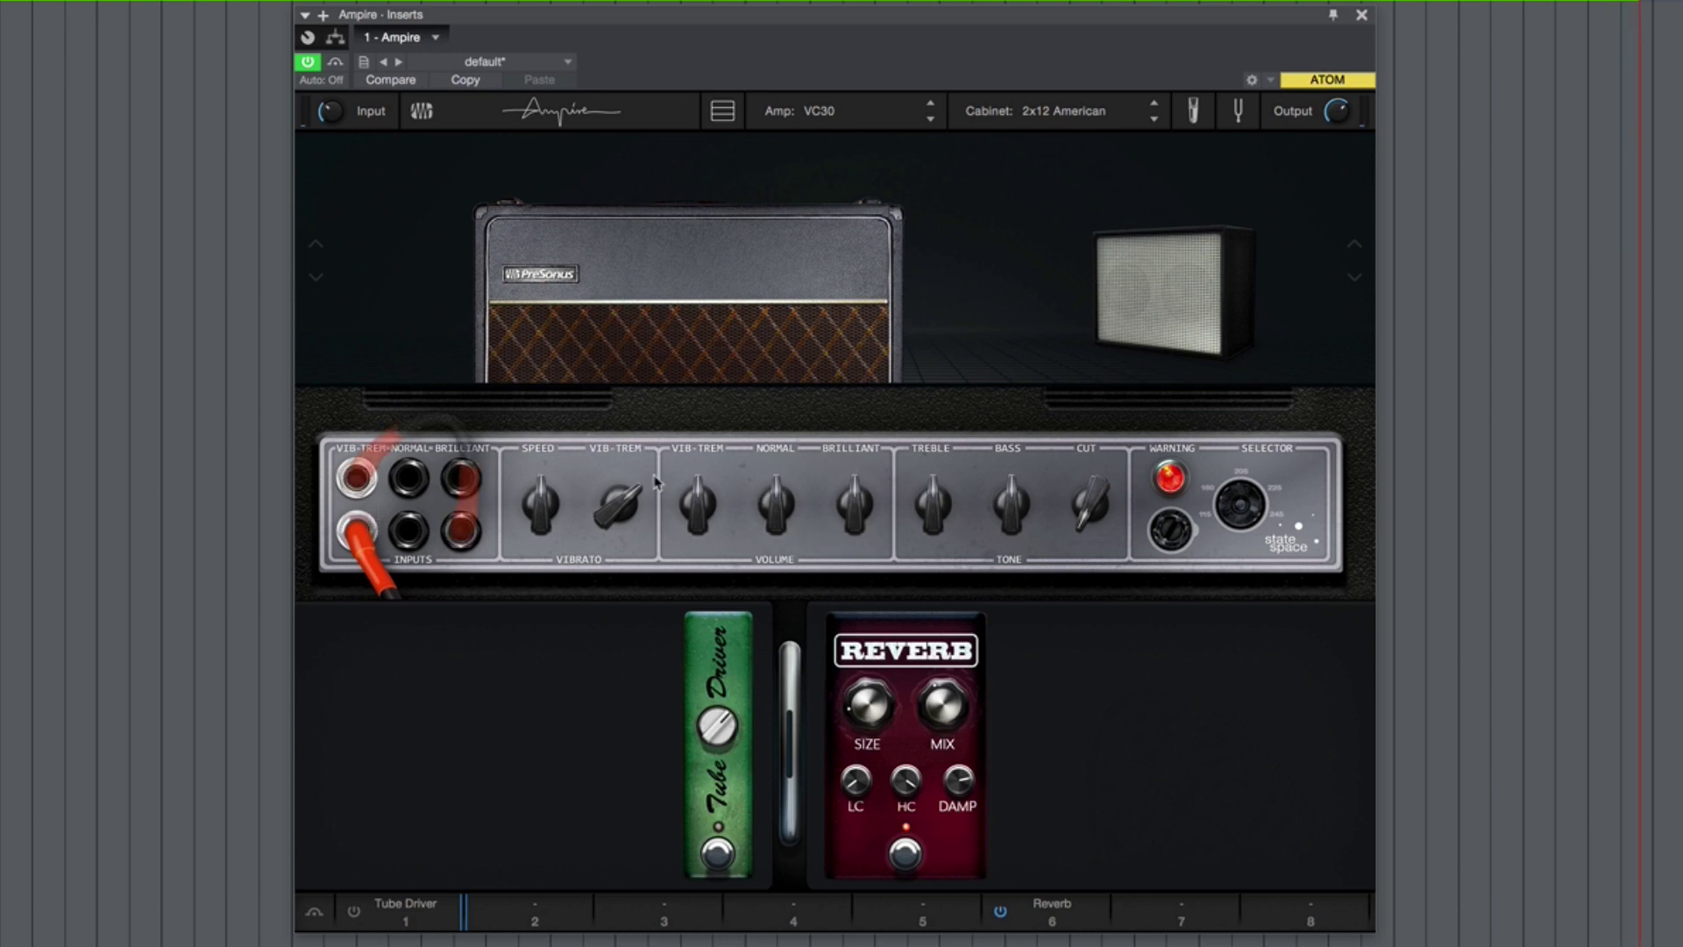
drag(690, 519, 695, 456)
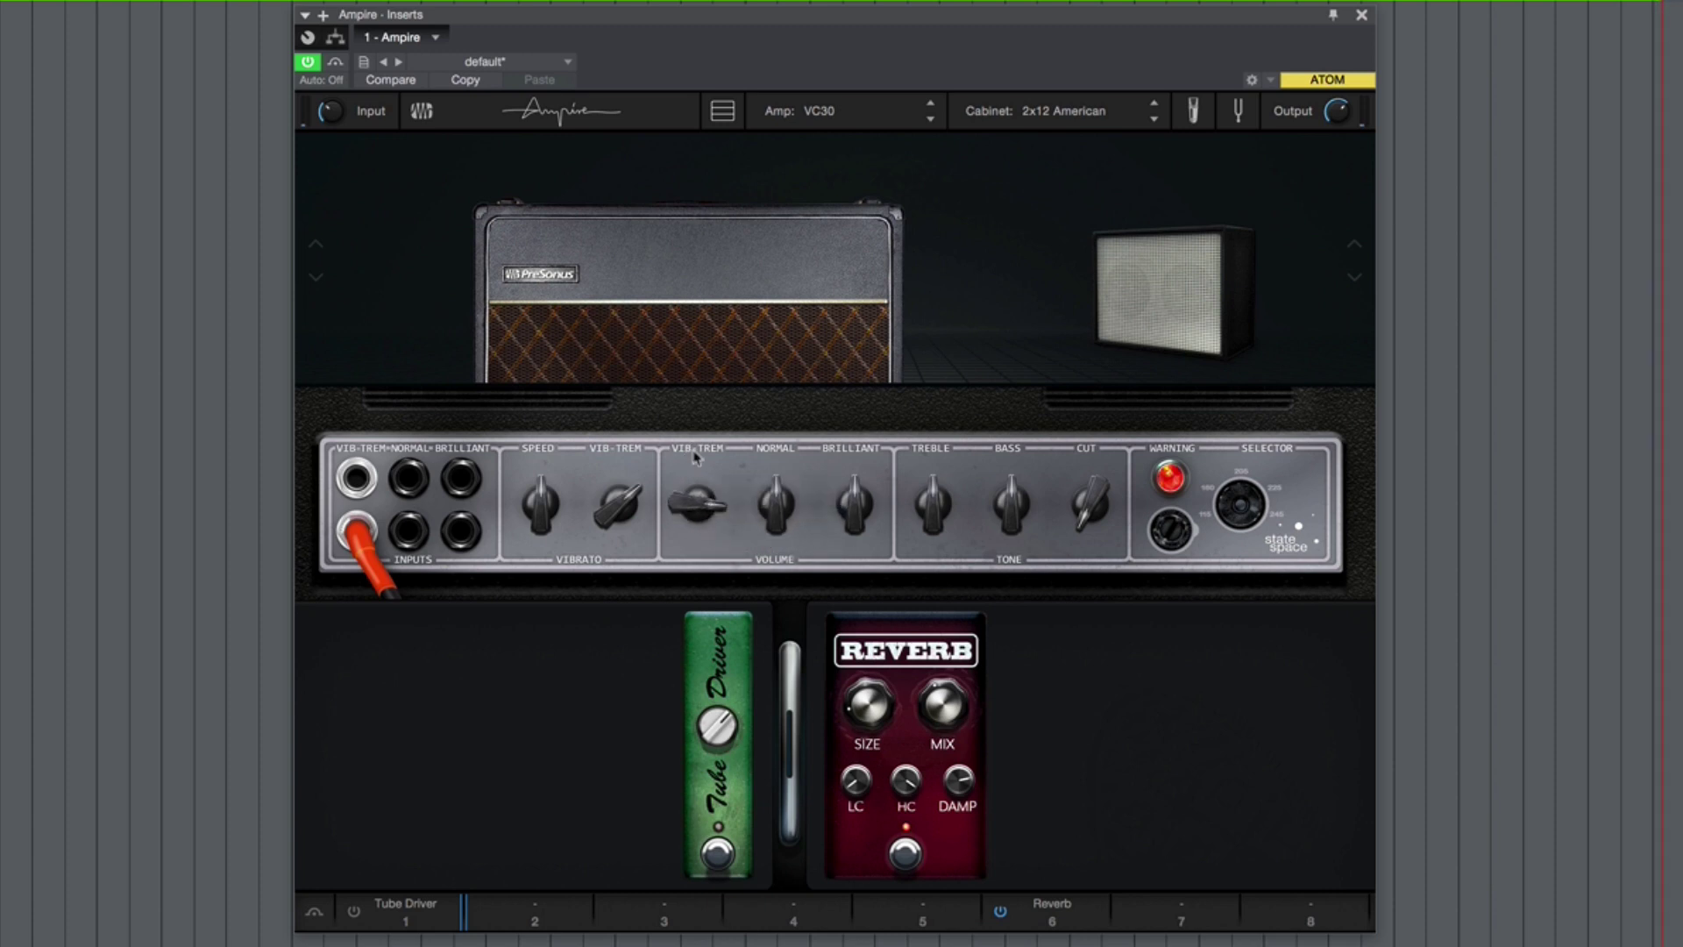
Step: Adjust the VC30's vibrato speed and Vib-Trem knobs, and patch the upper Vib-Trem jack to the lower Brilliant jack
drag(607, 457, 620, 531)
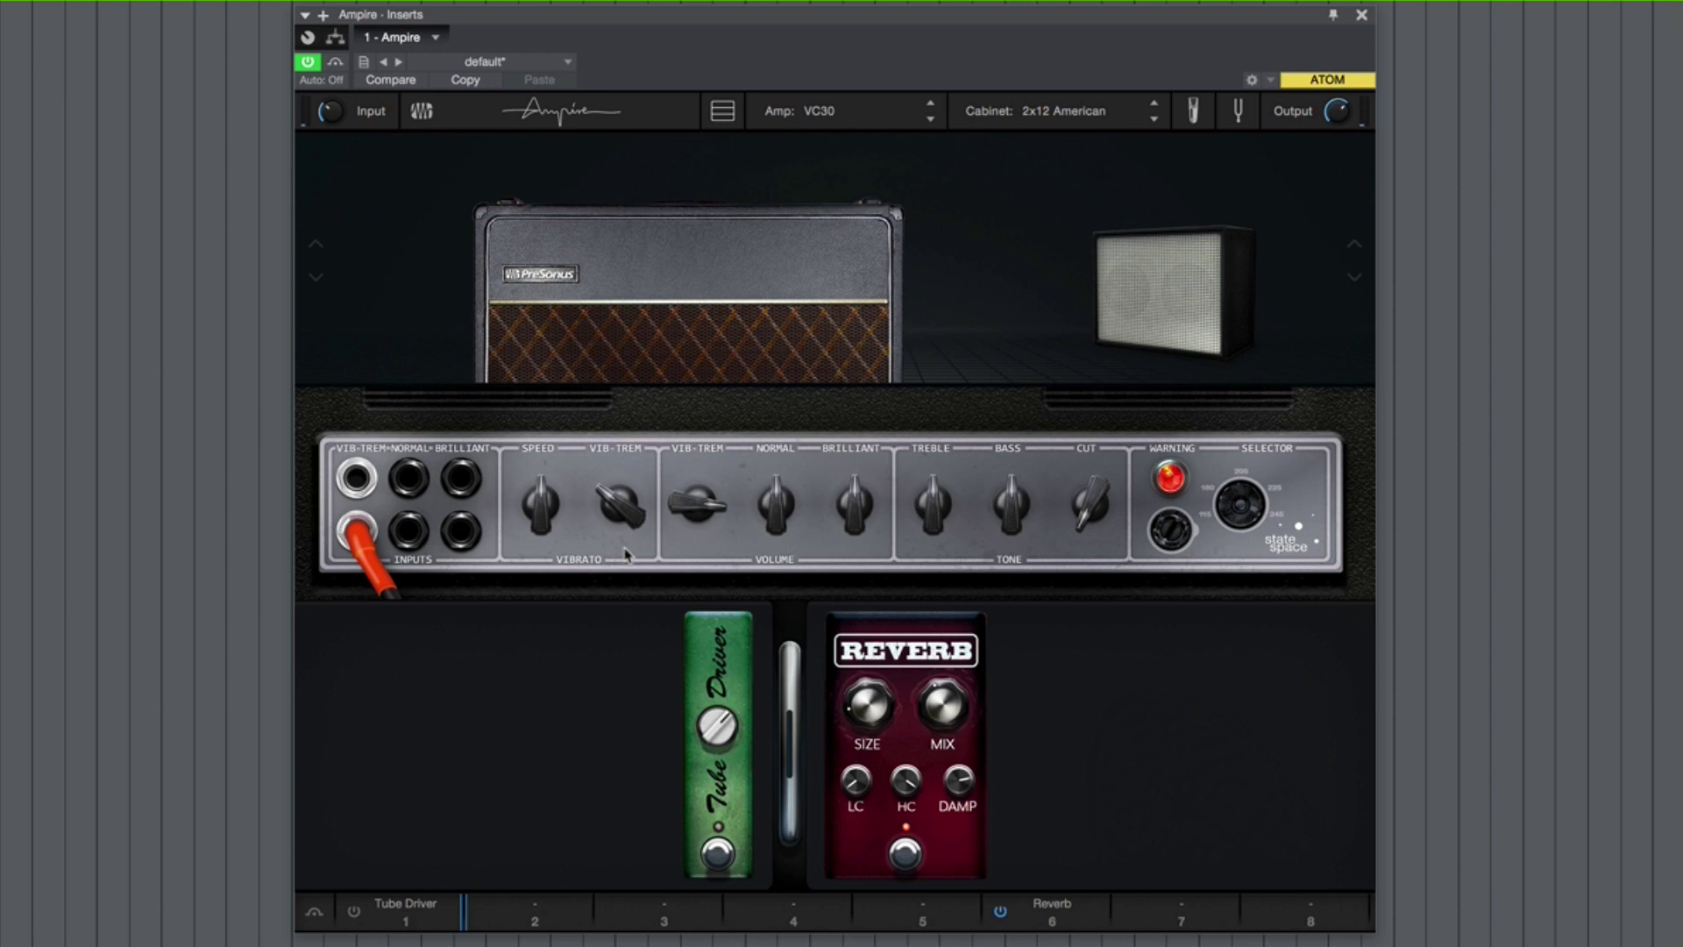
drag(619, 512, 582, 740)
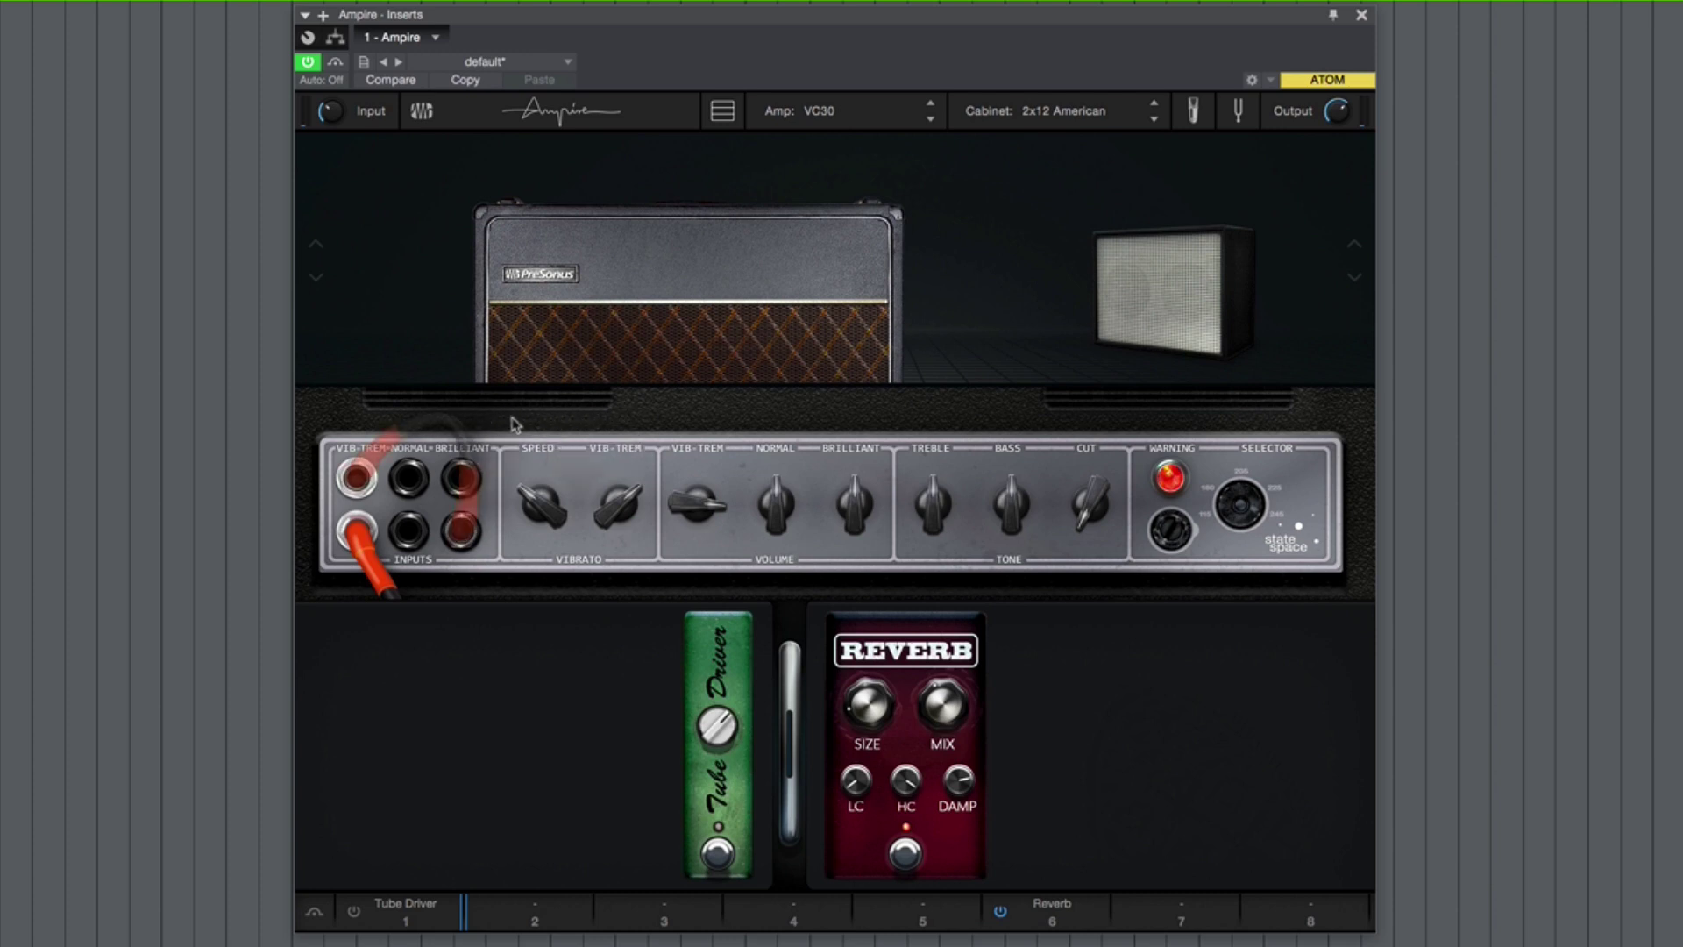
click(455, 427)
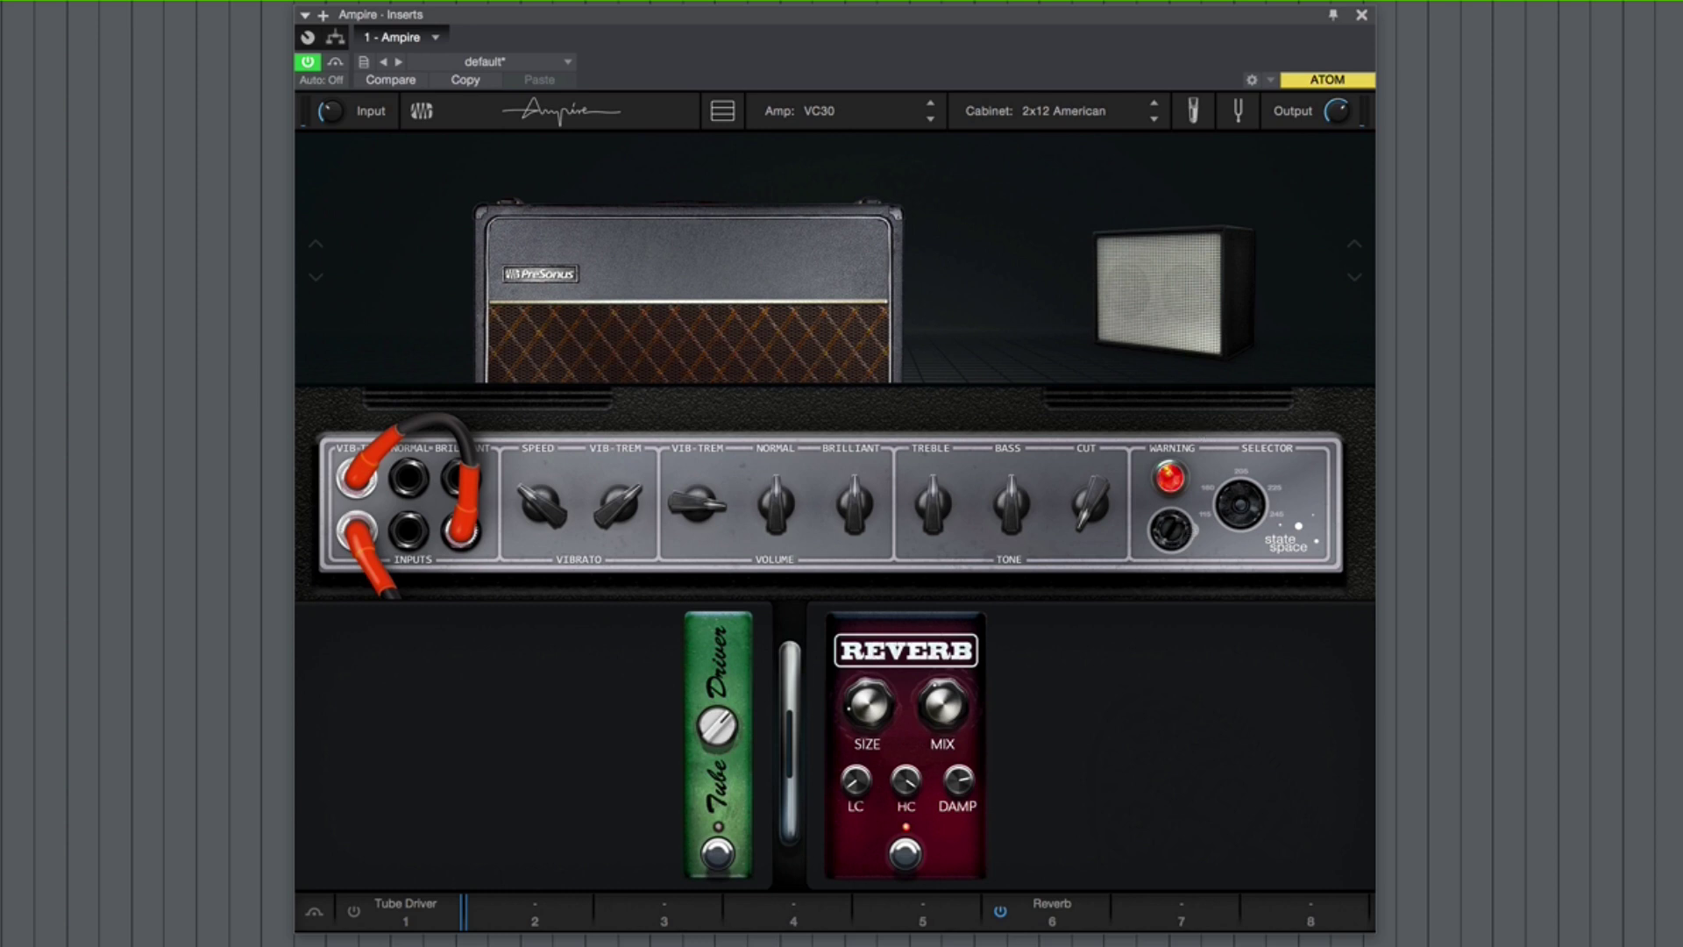
Step: Show the cabinet's microphone controls and try the Mic B and Mic C level faders
click(1193, 111)
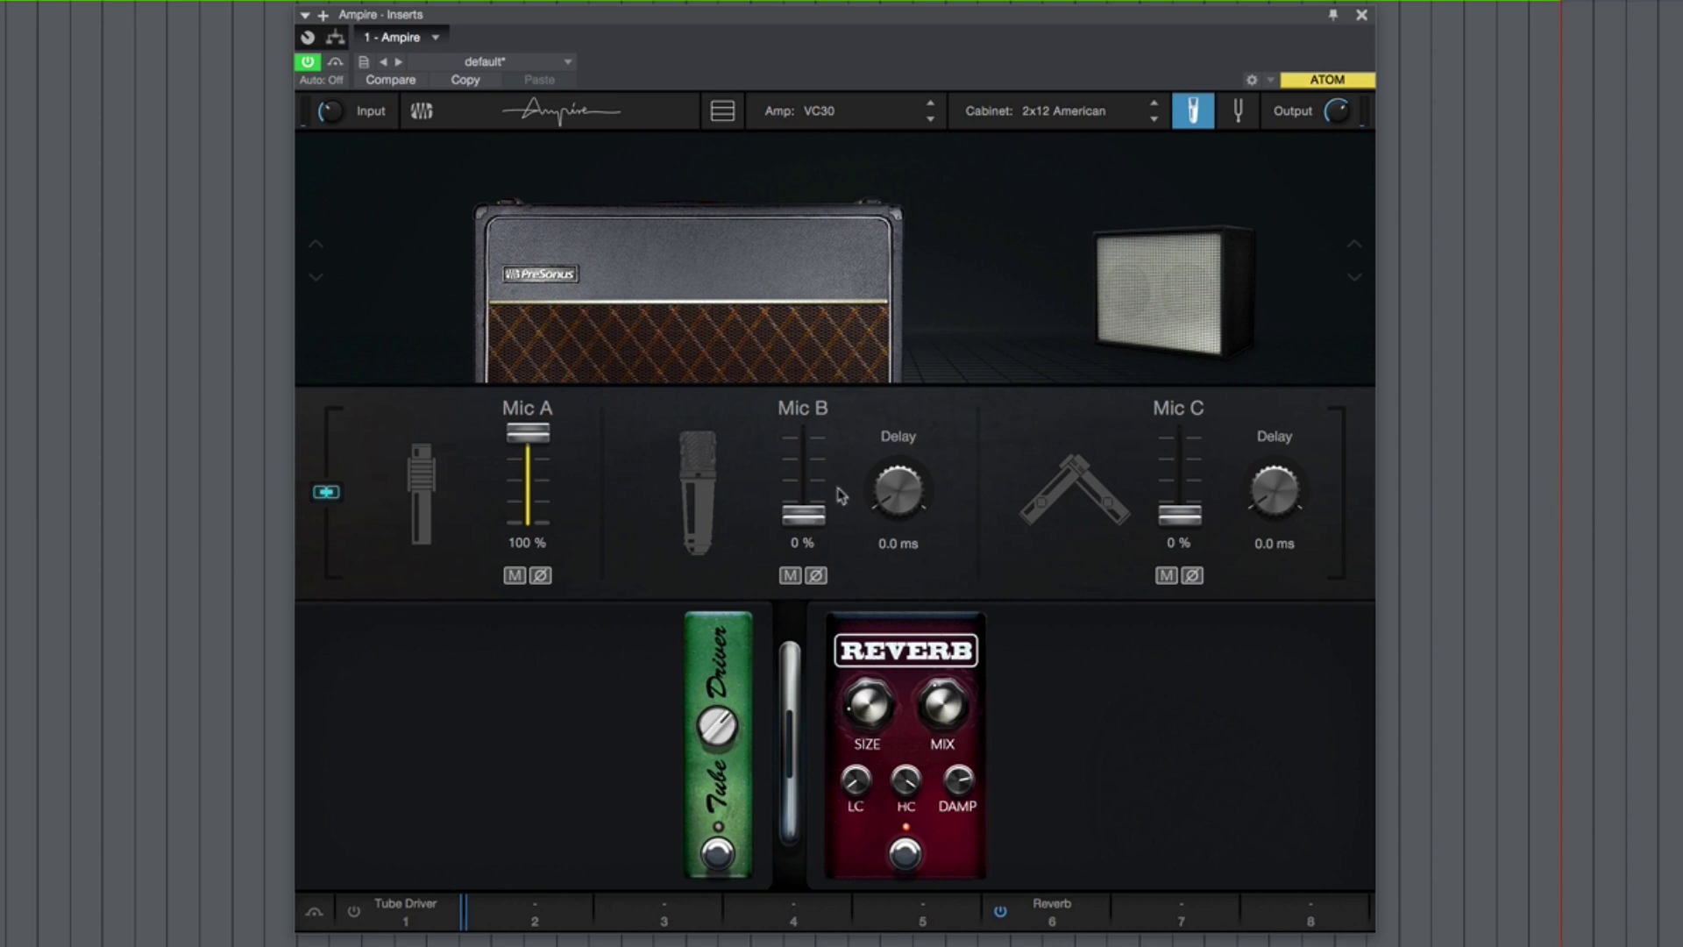
click(803, 516)
mouse_move(1183, 515)
mouse_down()
mouse_move(1180, 433)
mouse_move(1179, 538)
mouse_up()
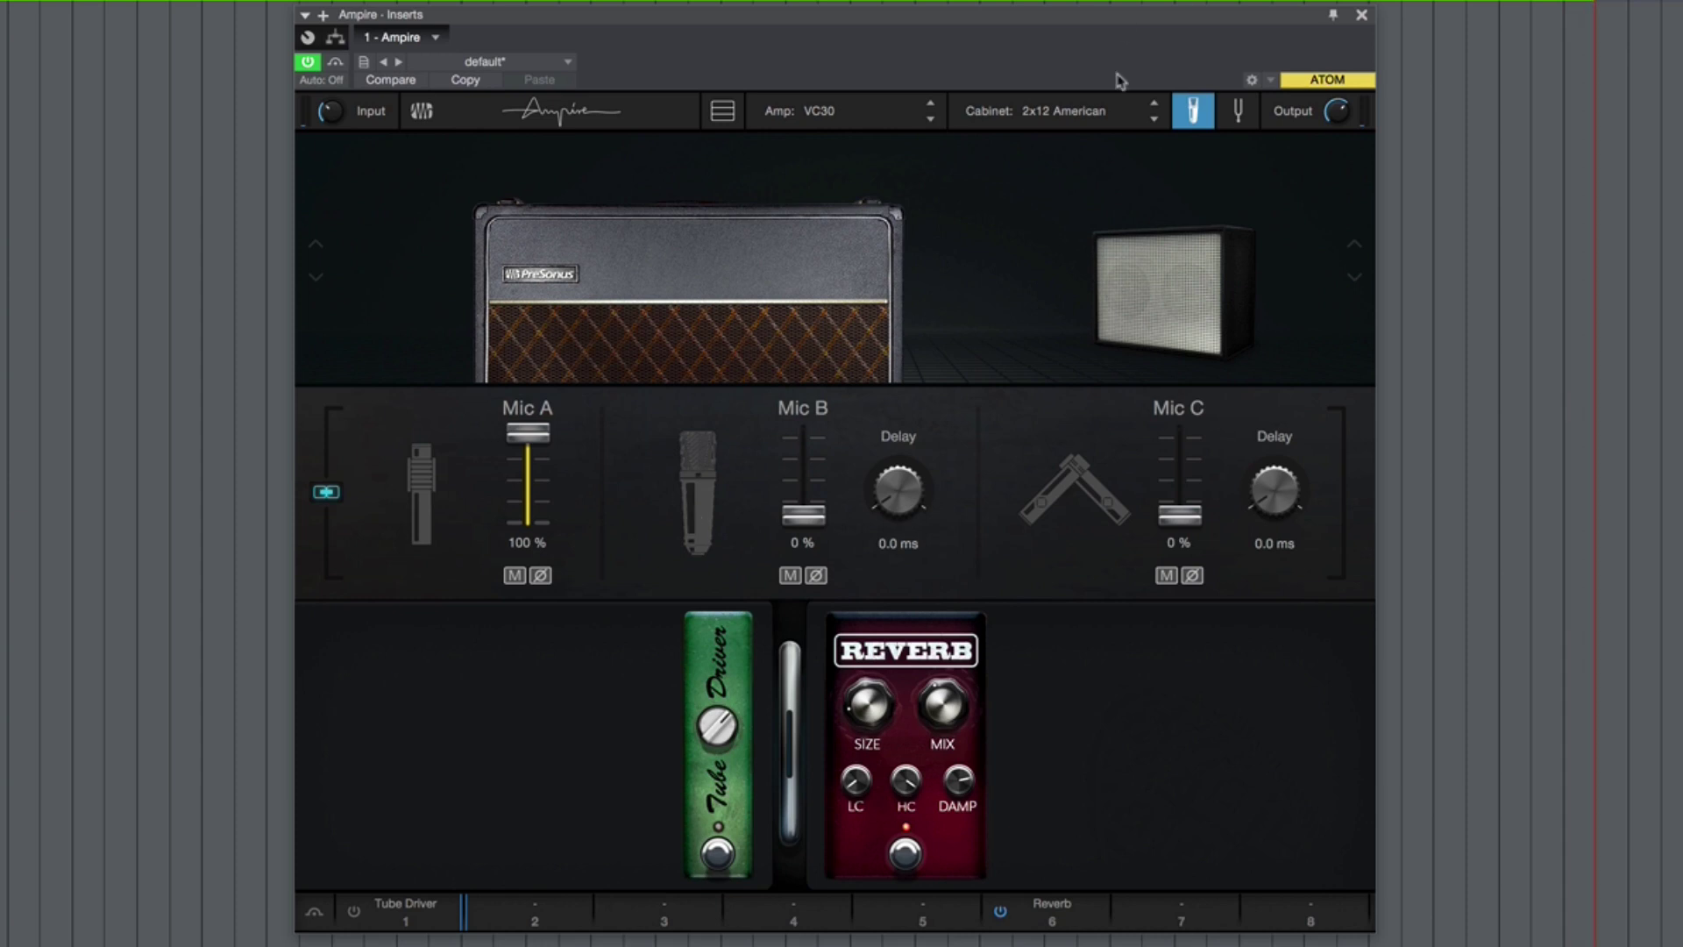
Step: Switch the cabinet between None, 4x12 MFB and 4x12 M65, and settle on 4x12 MFB
click(1113, 112)
click(1113, 116)
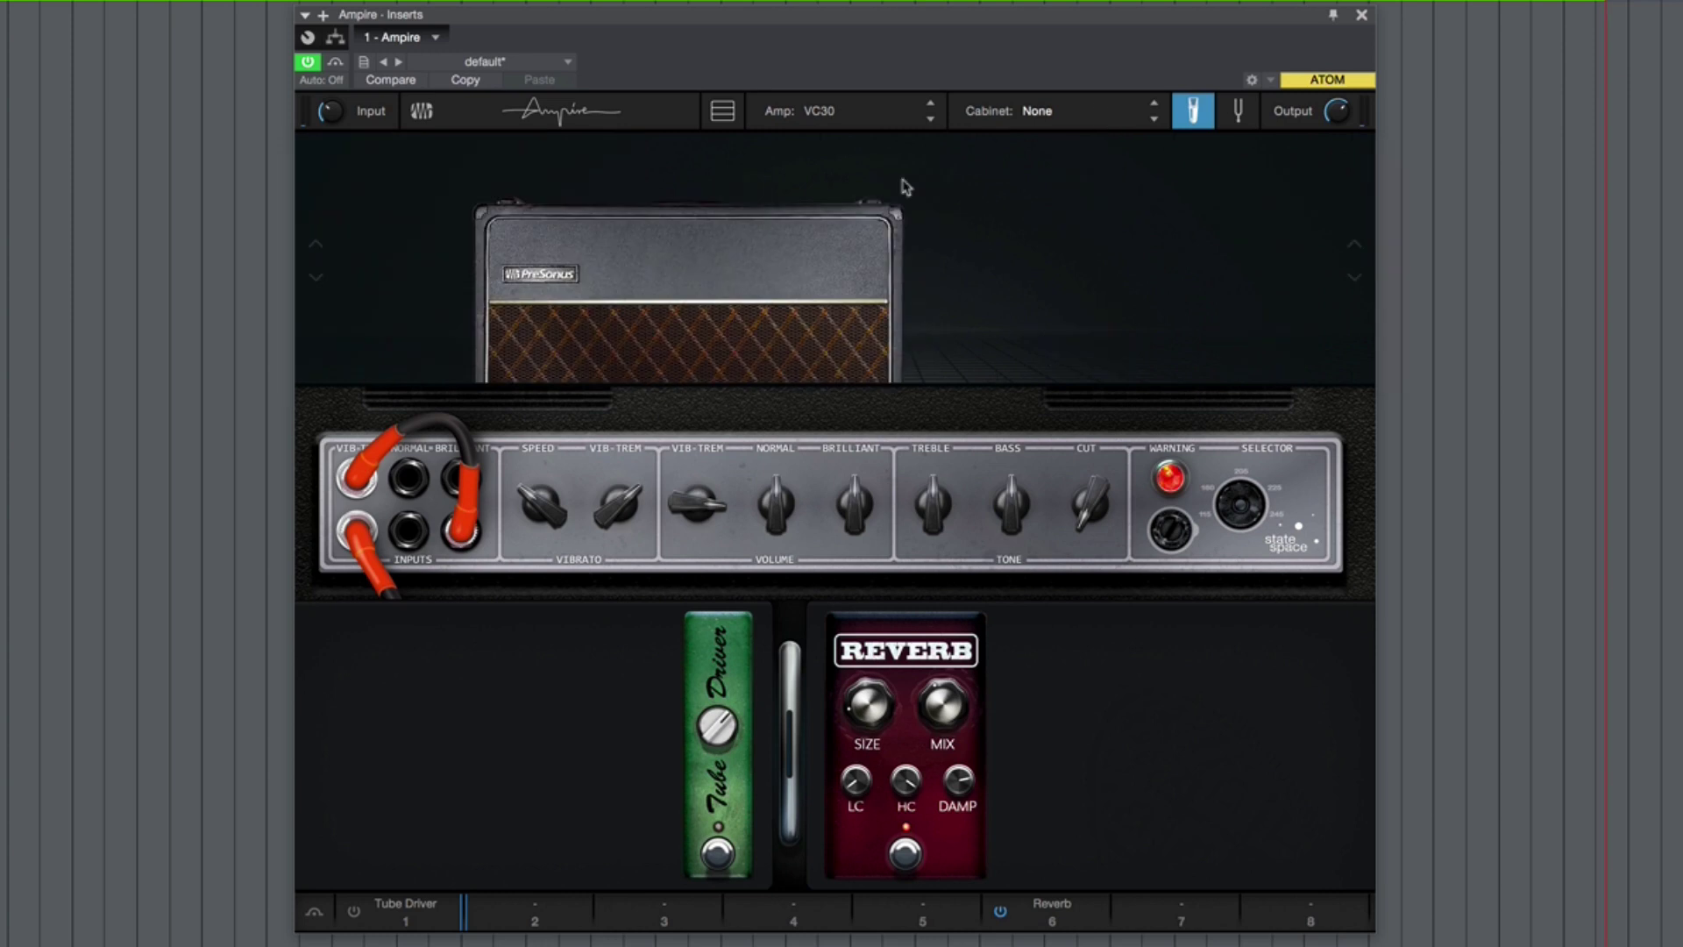
click(1056, 120)
click(1103, 193)
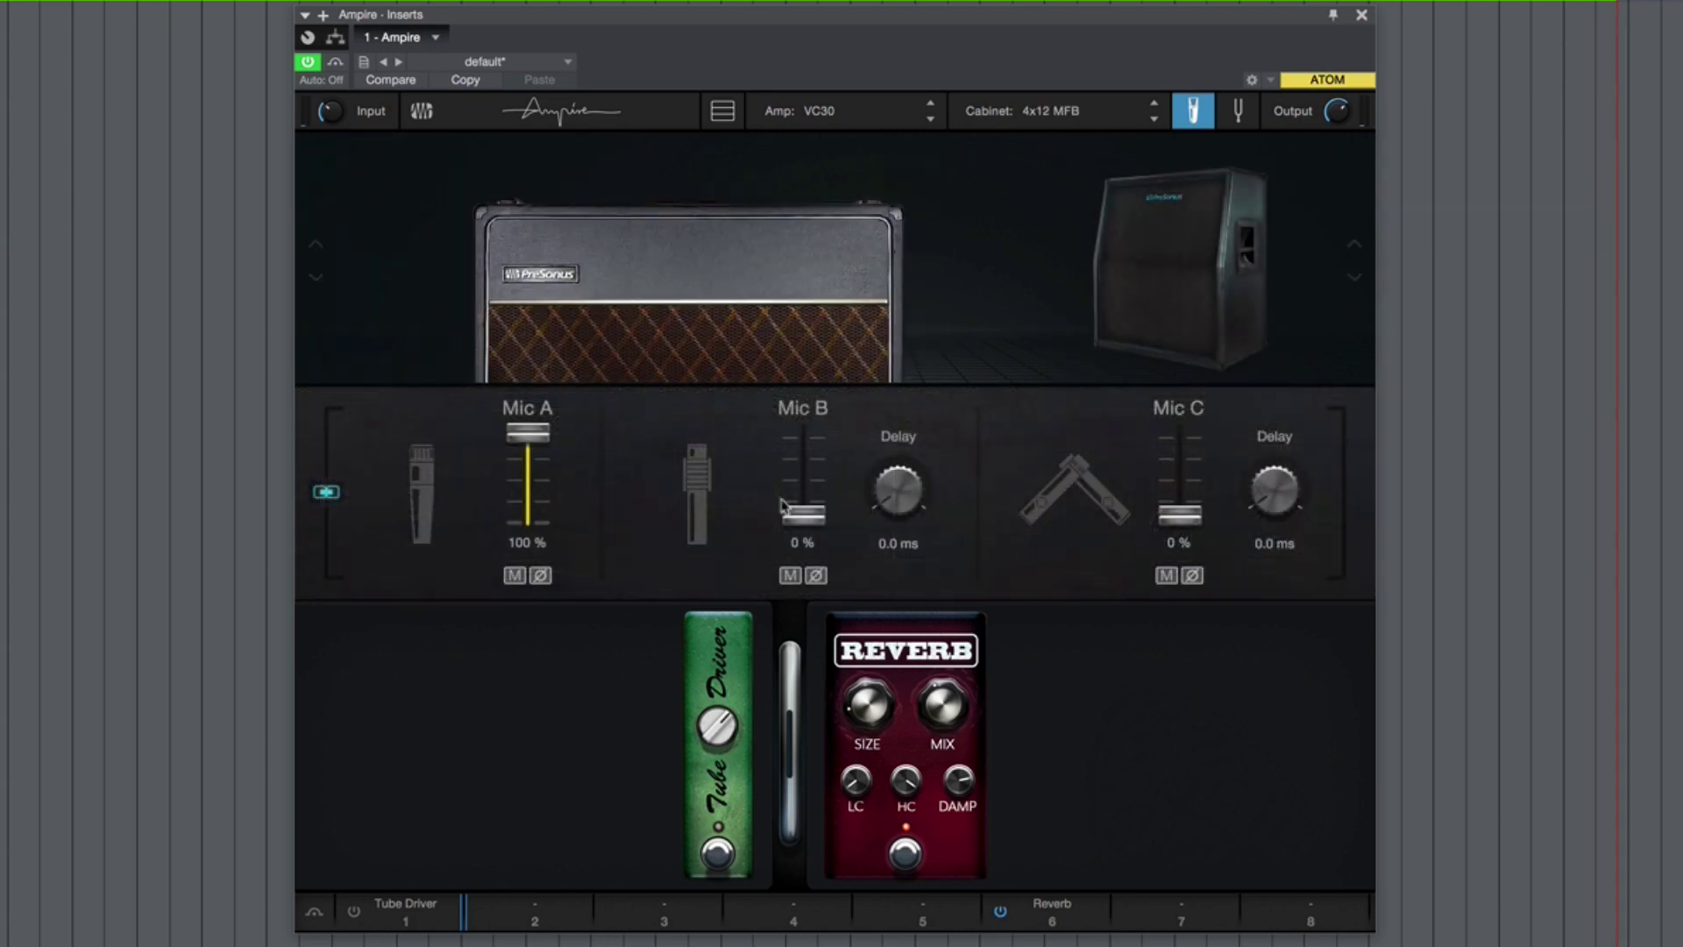
click(1108, 120)
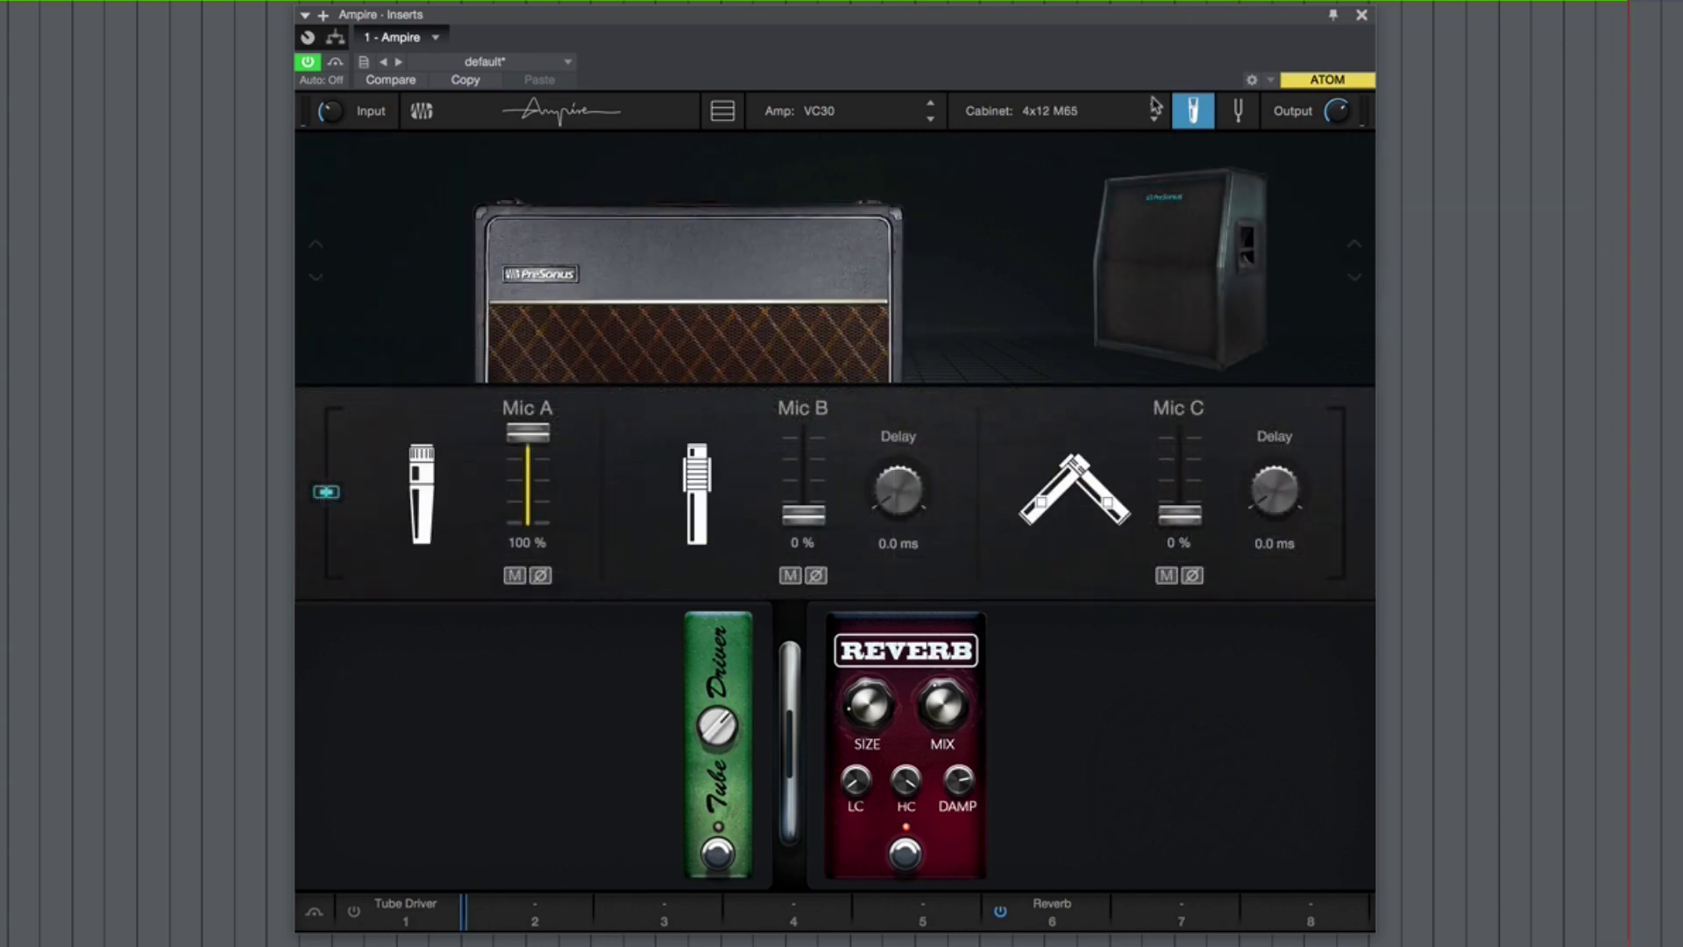
click(1108, 121)
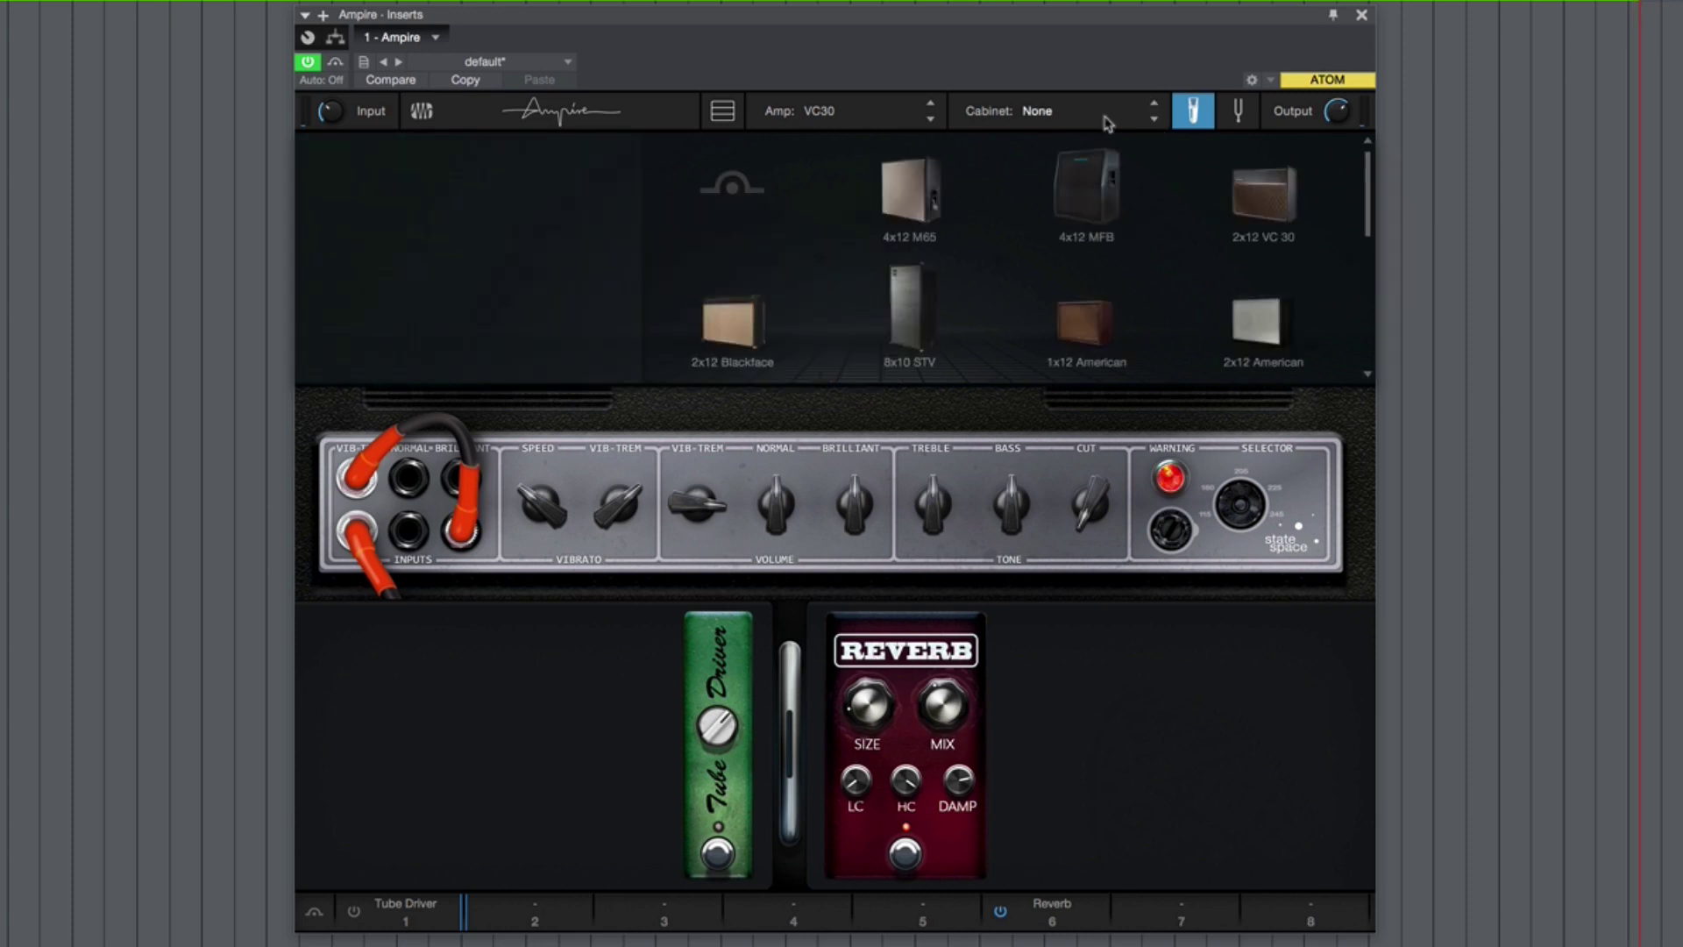
click(1095, 116)
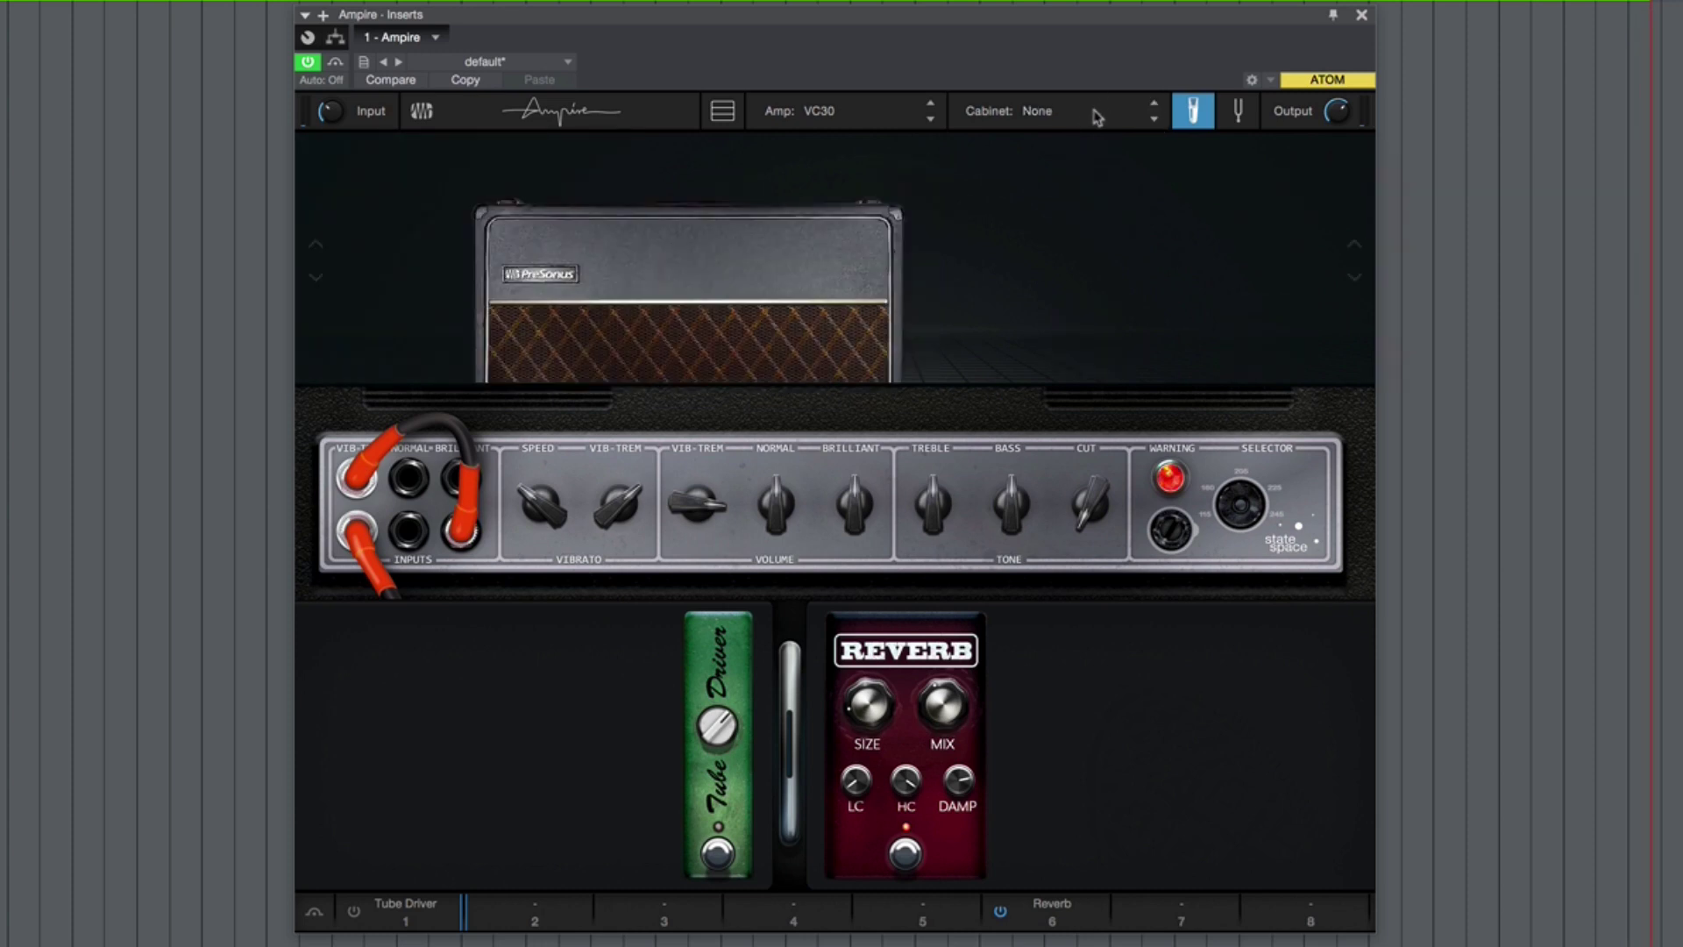
click(1096, 118)
click(1080, 211)
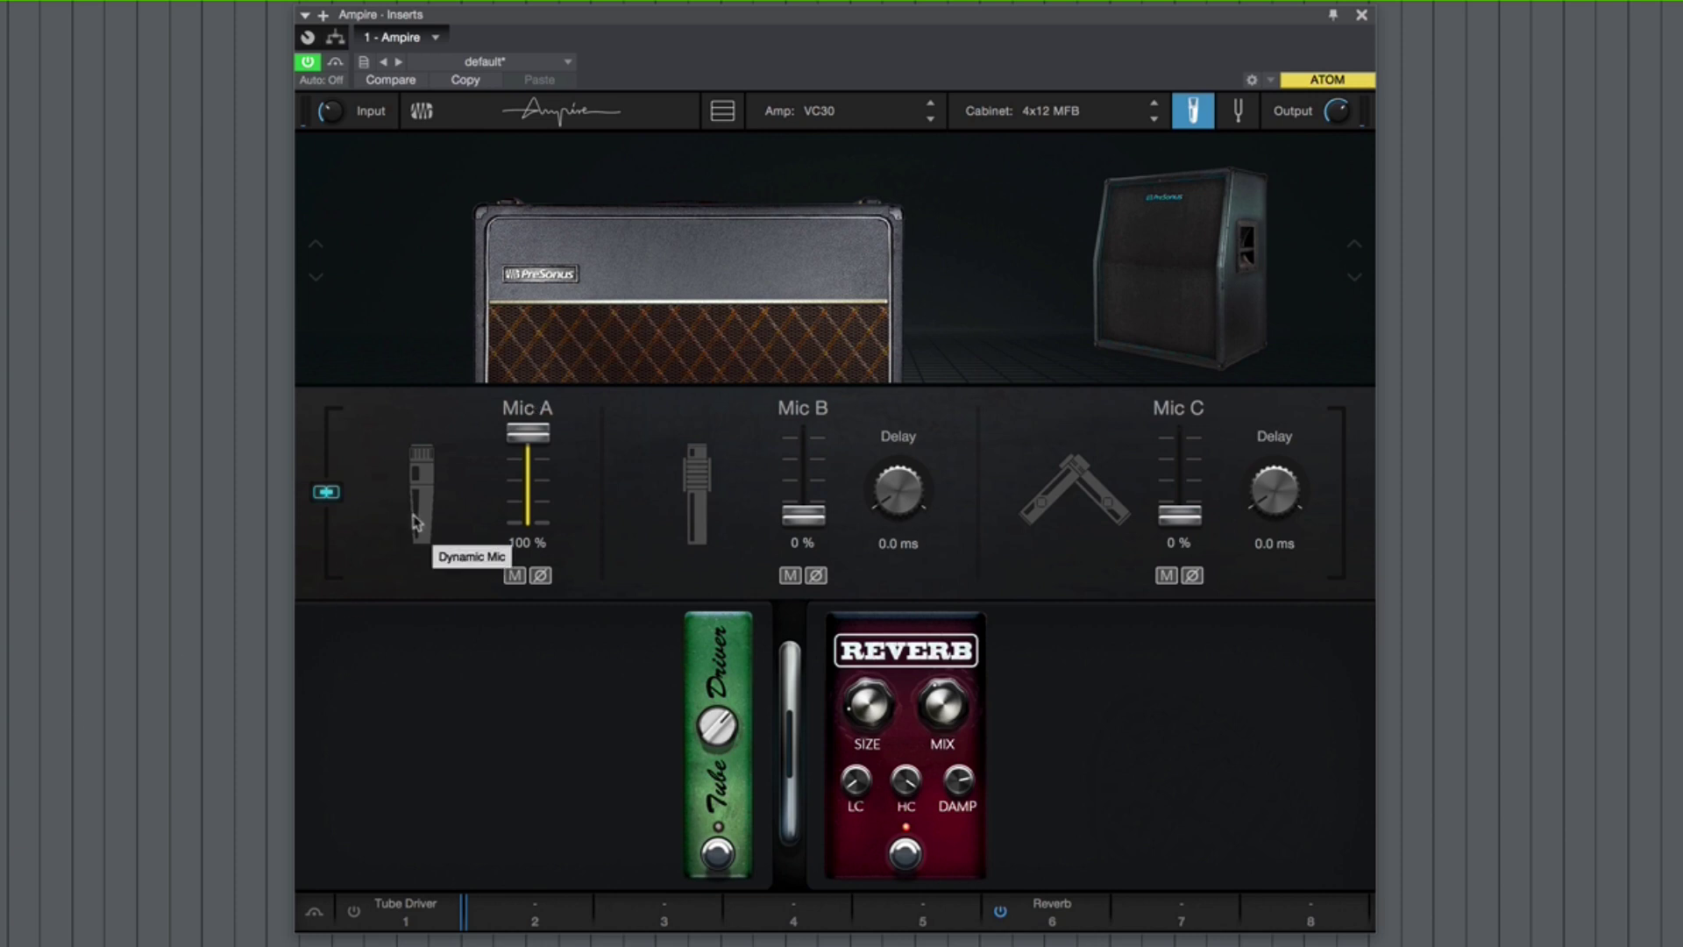
Step: Step through the cabinet models from 4x12 MFB to 1x12 British II and back to None, comparing their microphones
click(1154, 120)
click(1154, 120)
click(1155, 120)
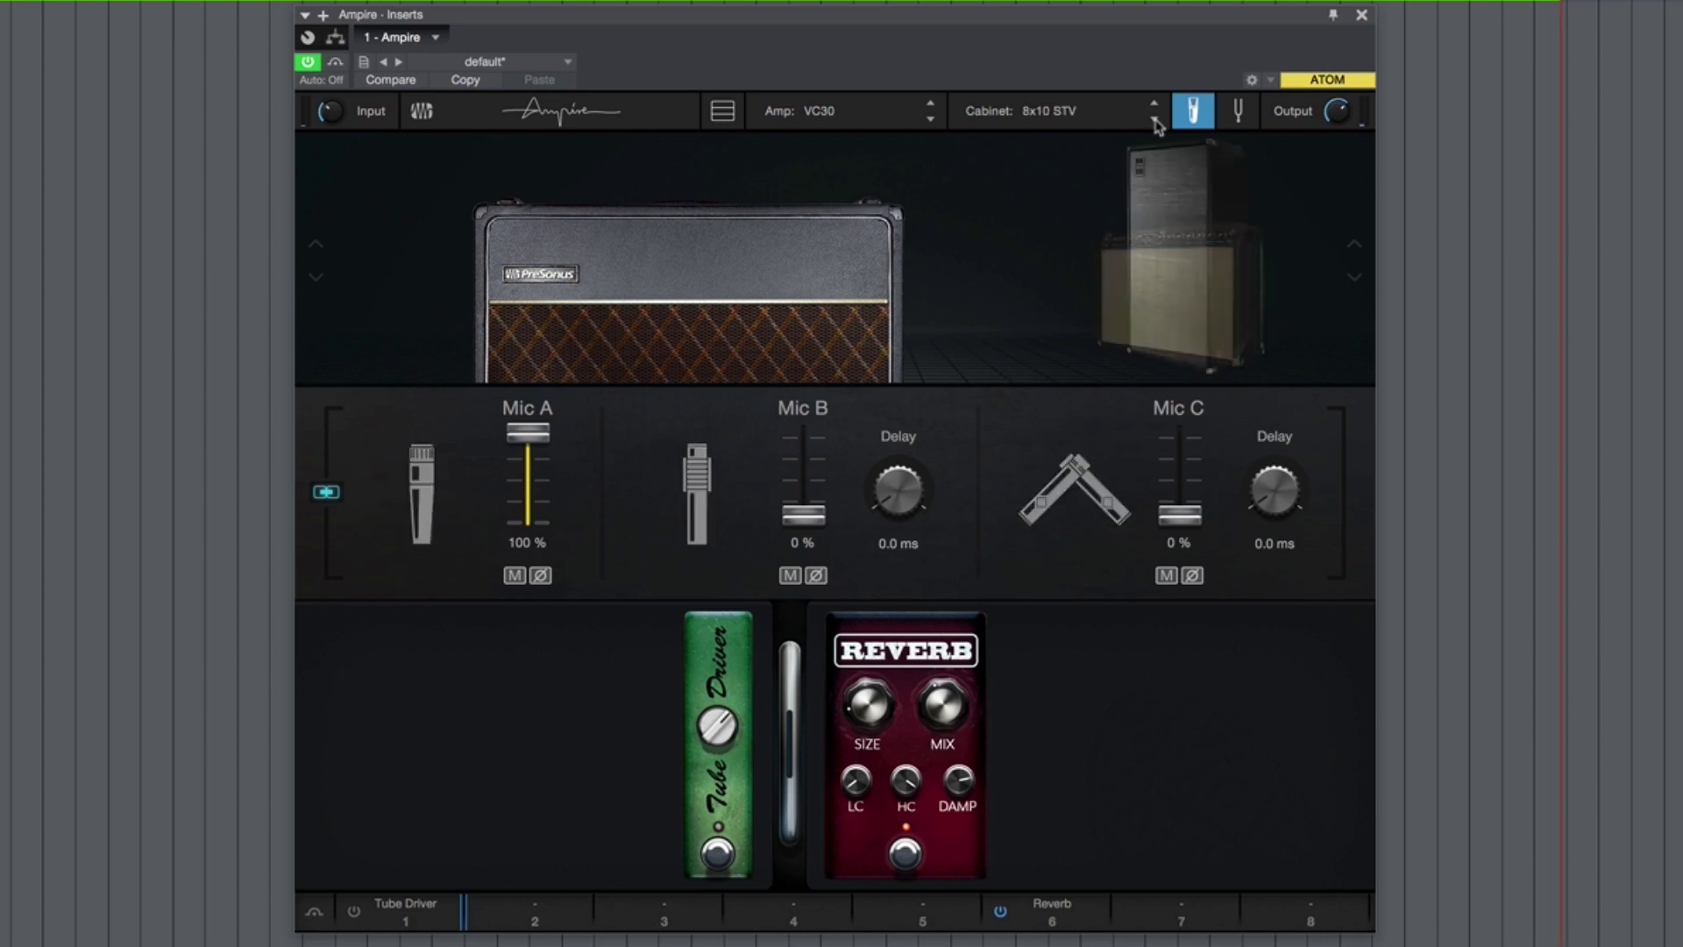
click(1154, 120)
click(1155, 120)
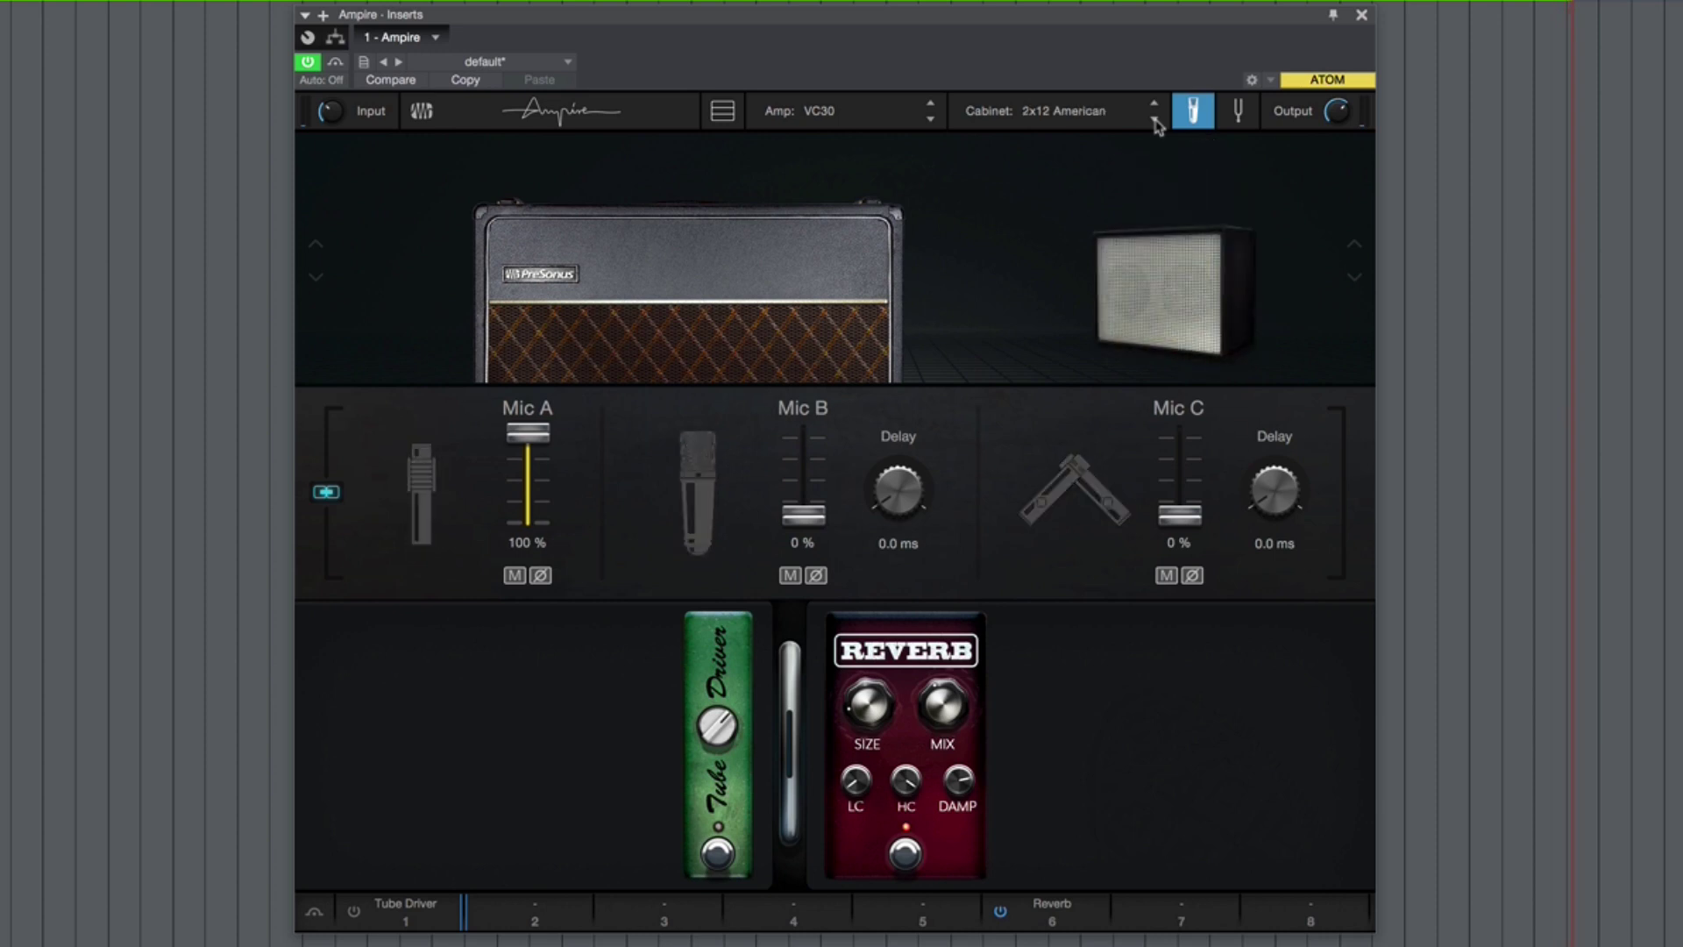
click(1154, 120)
click(1155, 120)
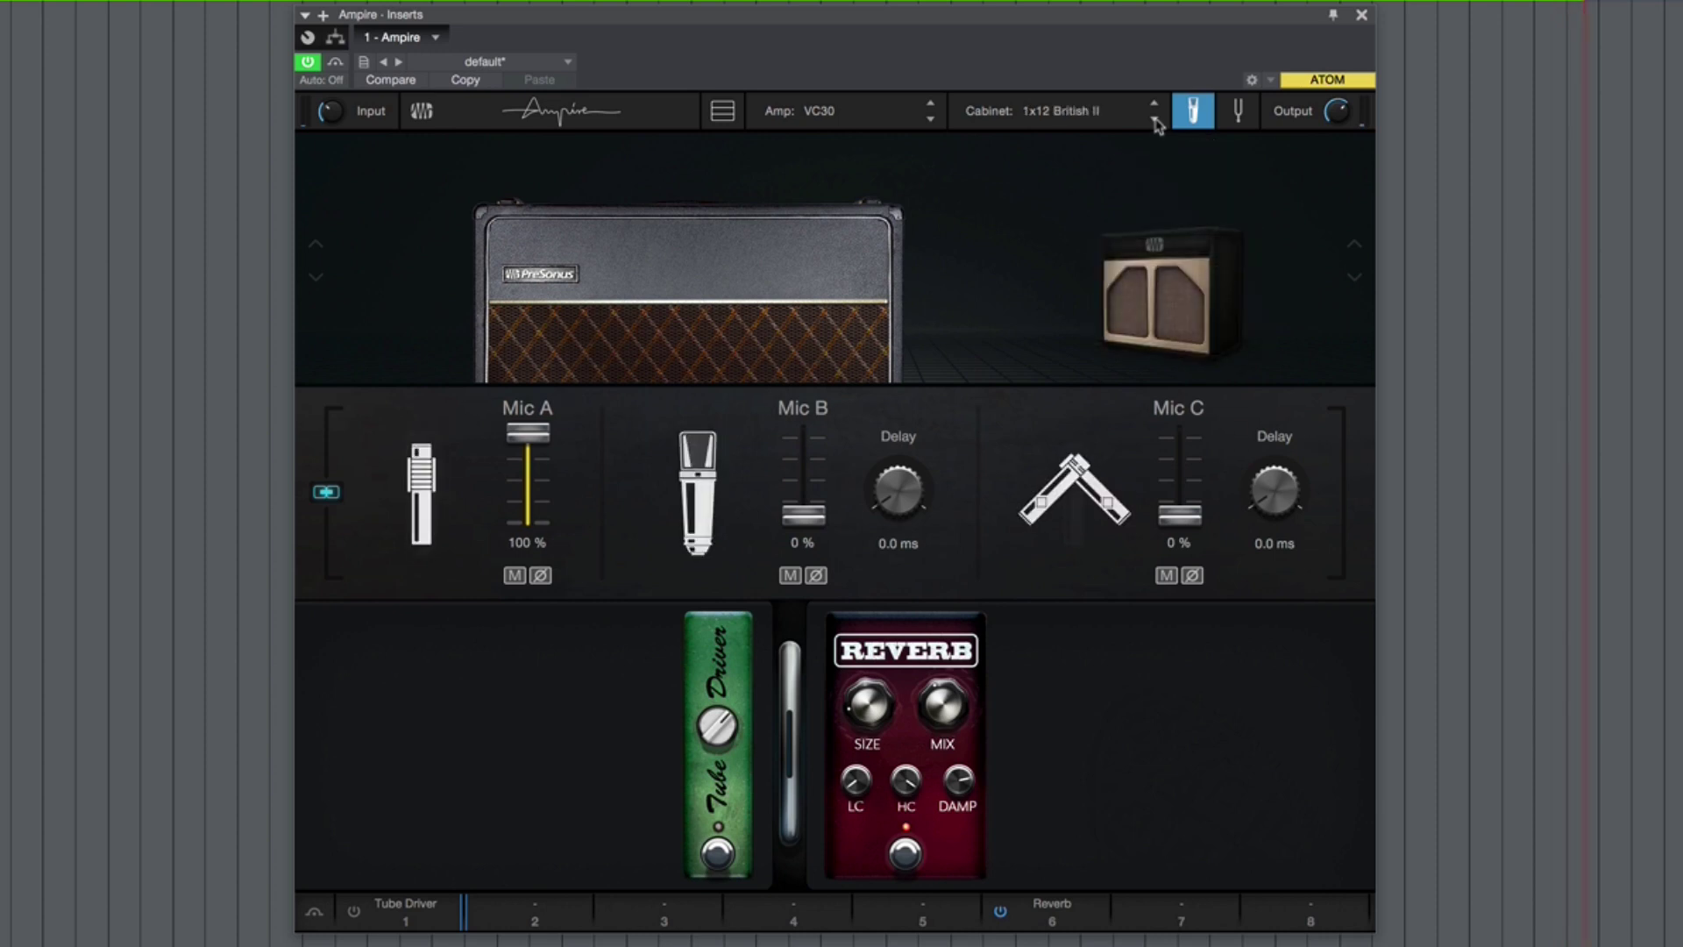
click(1155, 103)
click(1155, 103)
click(1155, 104)
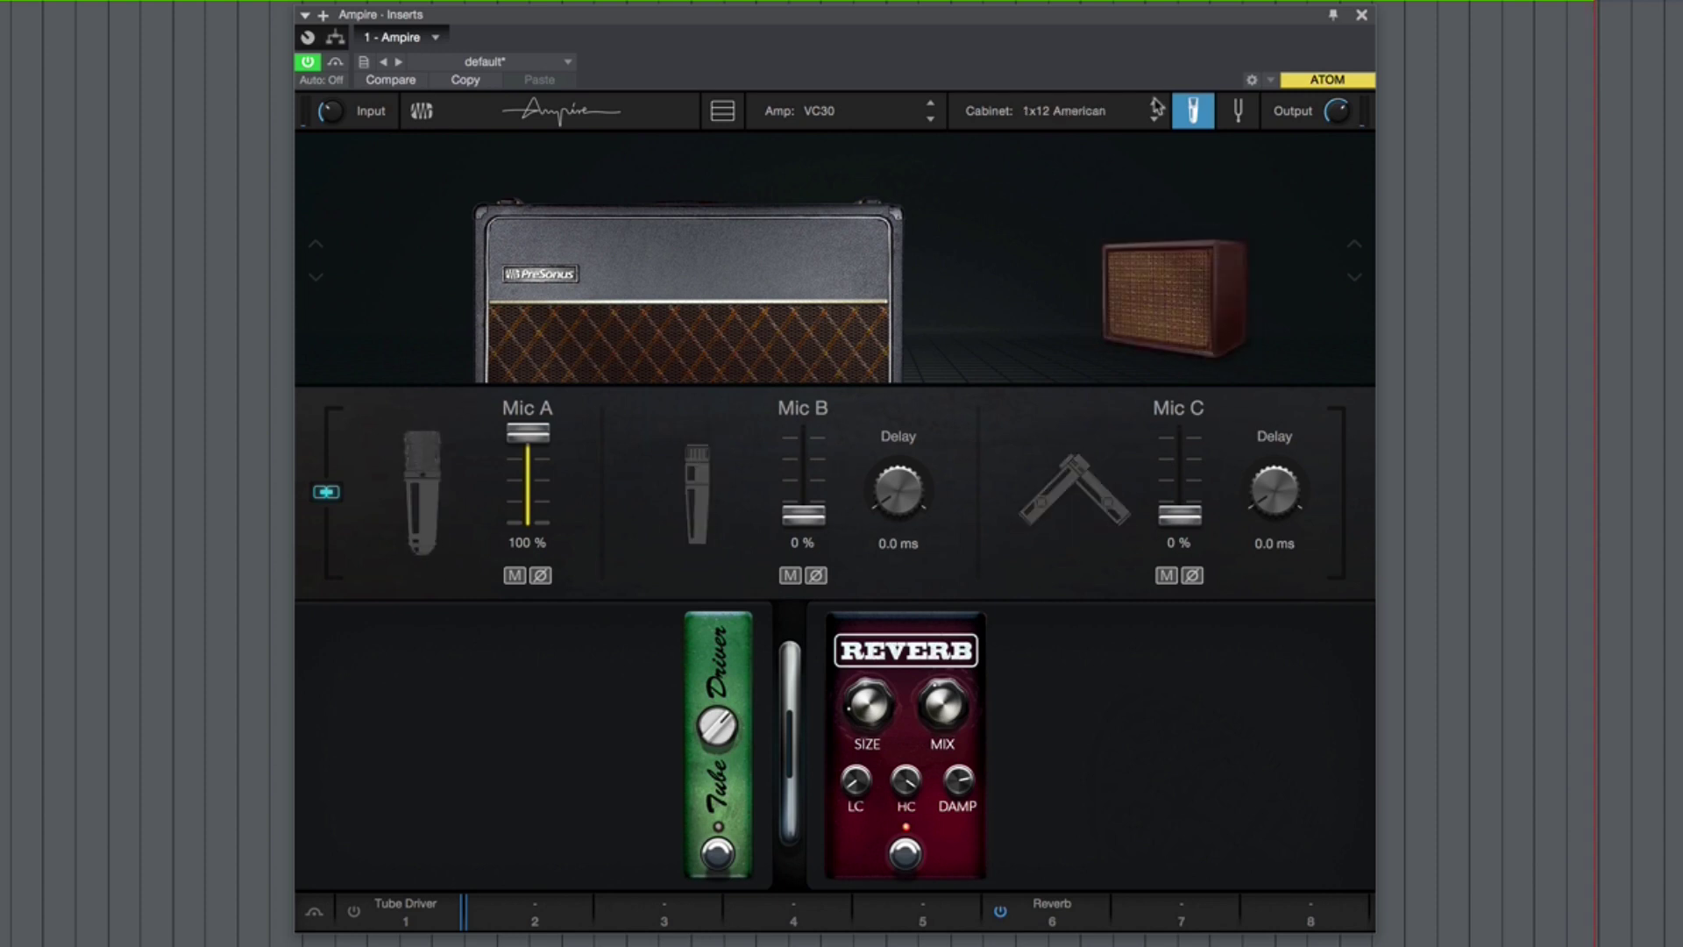
click(1156, 104)
click(1155, 103)
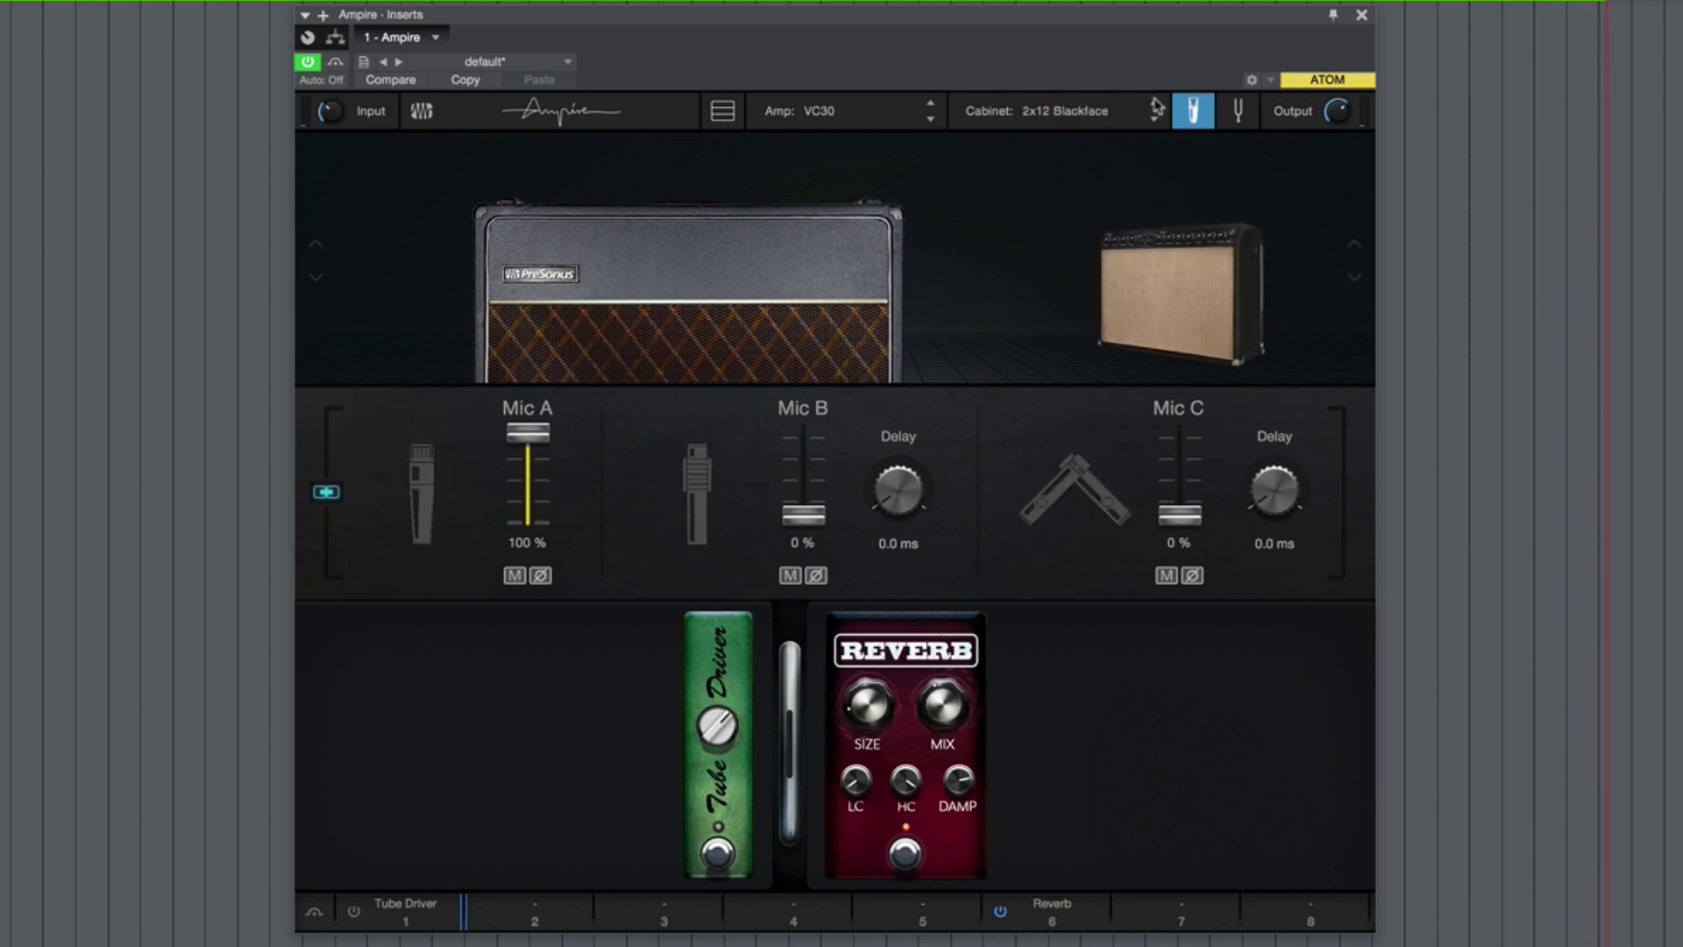
click(1155, 103)
click(1155, 103)
click(1155, 103)
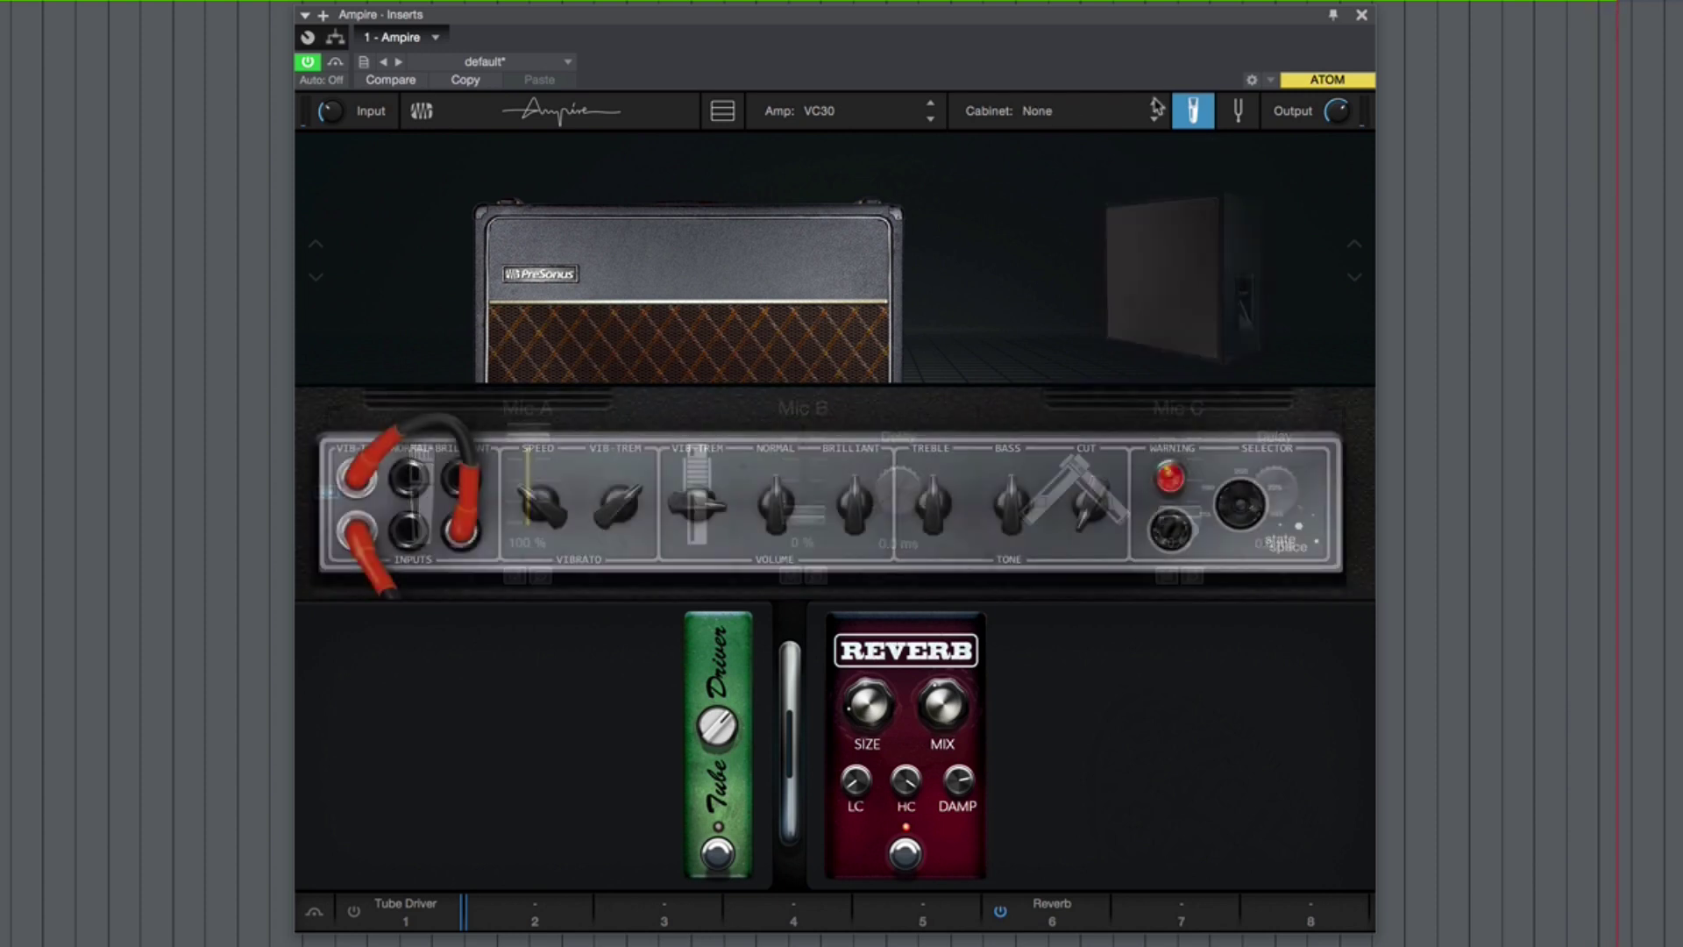
Step: Step through the cabinet models from None and choose 1x12 British II
click(1153, 117)
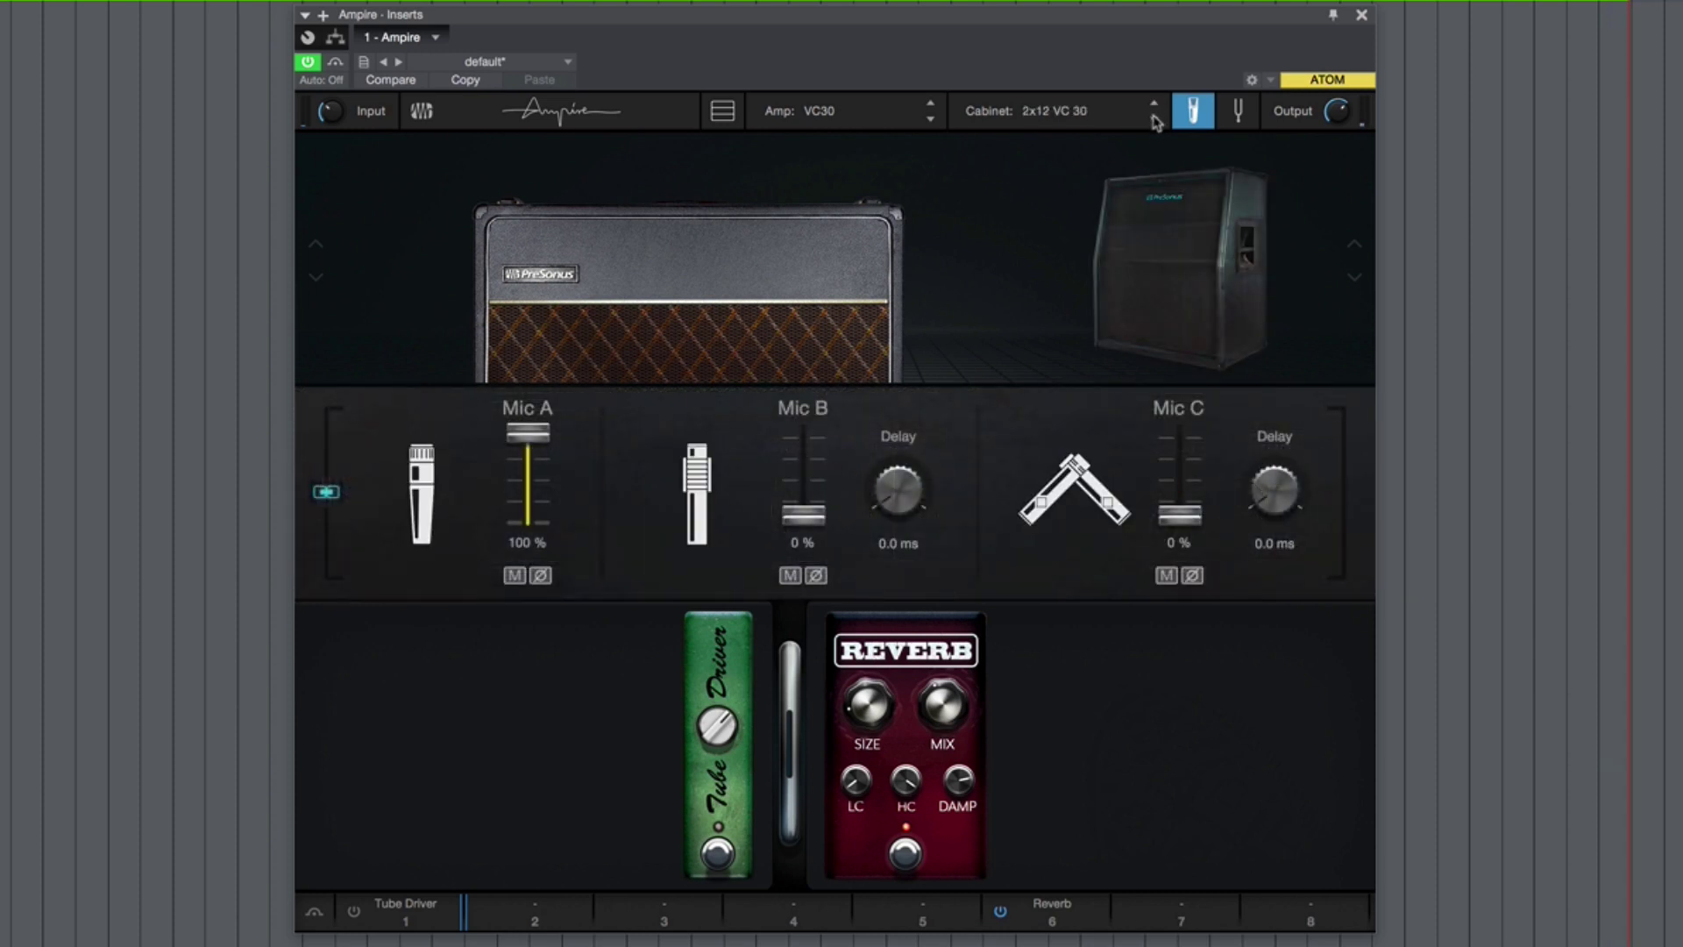
click(1154, 117)
click(1153, 117)
click(1153, 117)
click(1153, 118)
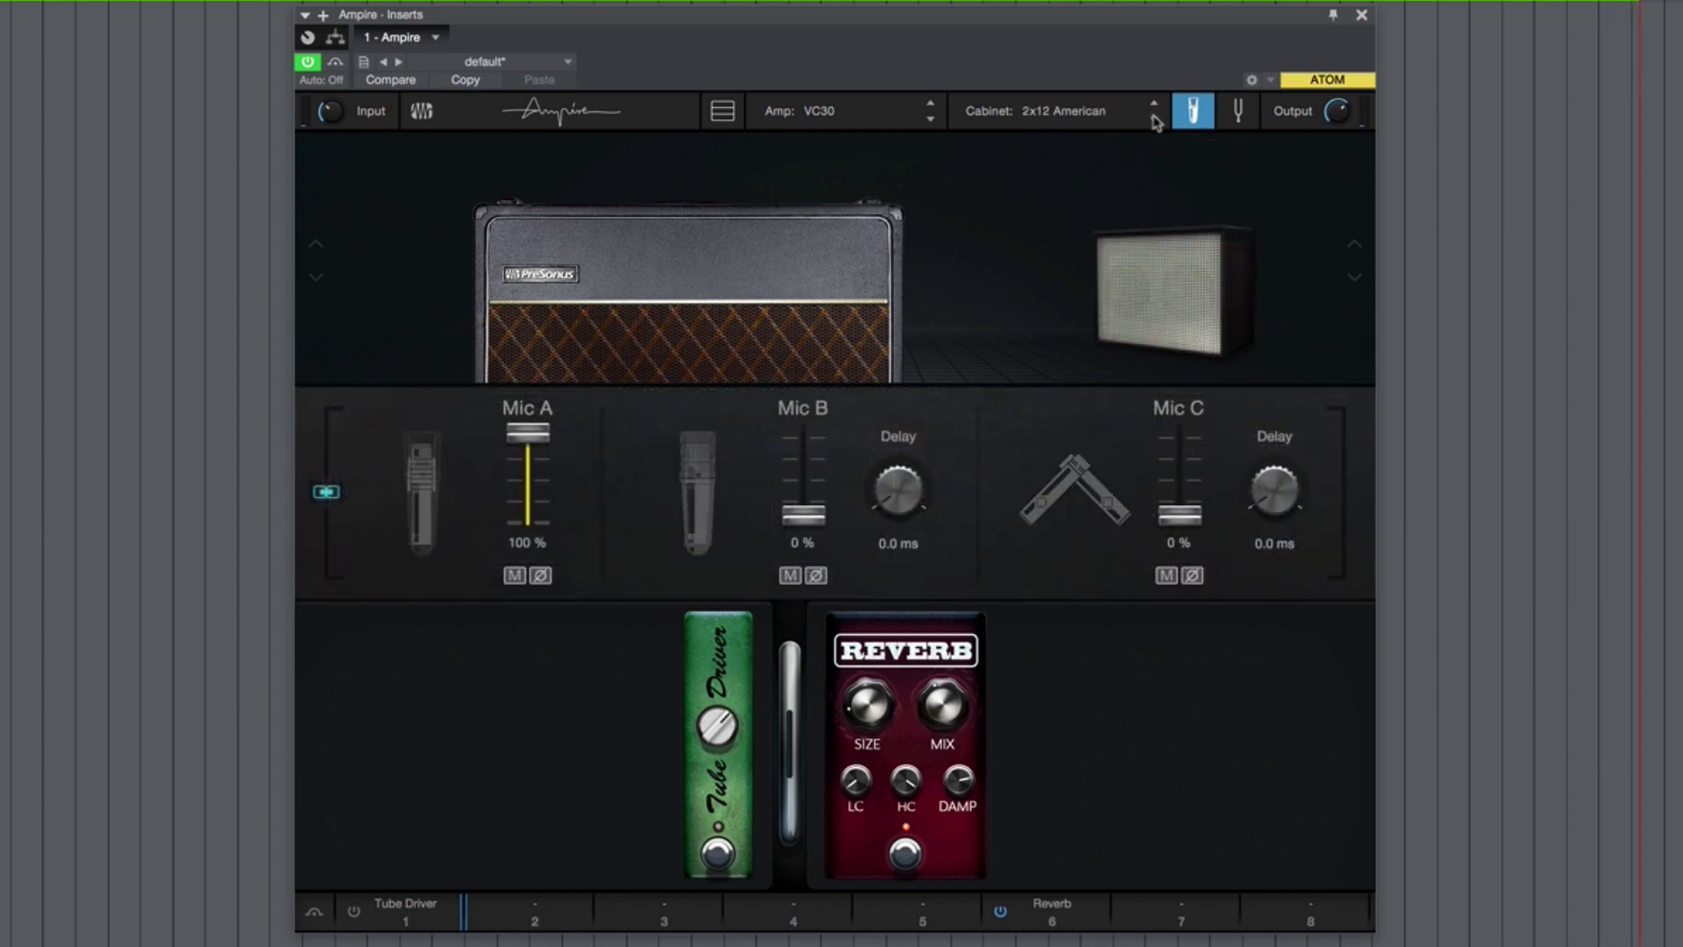
click(1153, 117)
click(1153, 117)
click(1153, 118)
click(1154, 118)
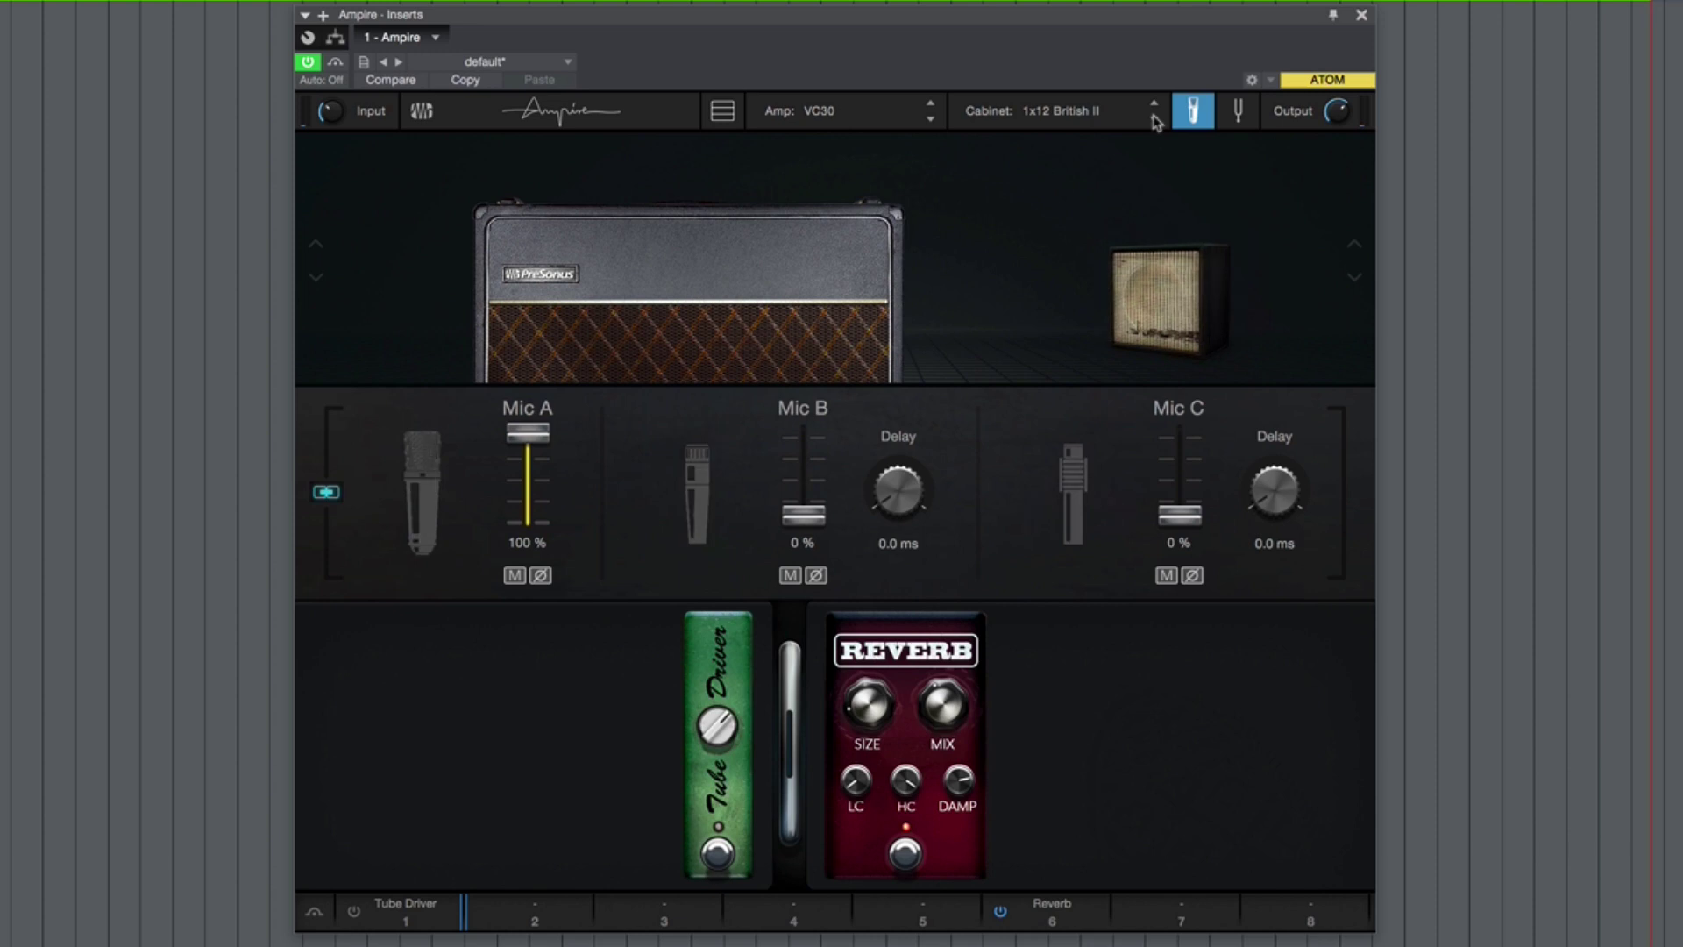
click(1153, 117)
click(1153, 102)
Step: Blend the cabinet microphones at 46 % Mic A, 28 % Mic B and 26 % Mic C, with a 0.1 ms delay on Mic B
mouse_move(803, 516)
mouse_down()
mouse_move(805, 488)
mouse_move(808, 525)
mouse_up()
drag(1179, 516, 1180, 478)
drag(822, 516, 833, 488)
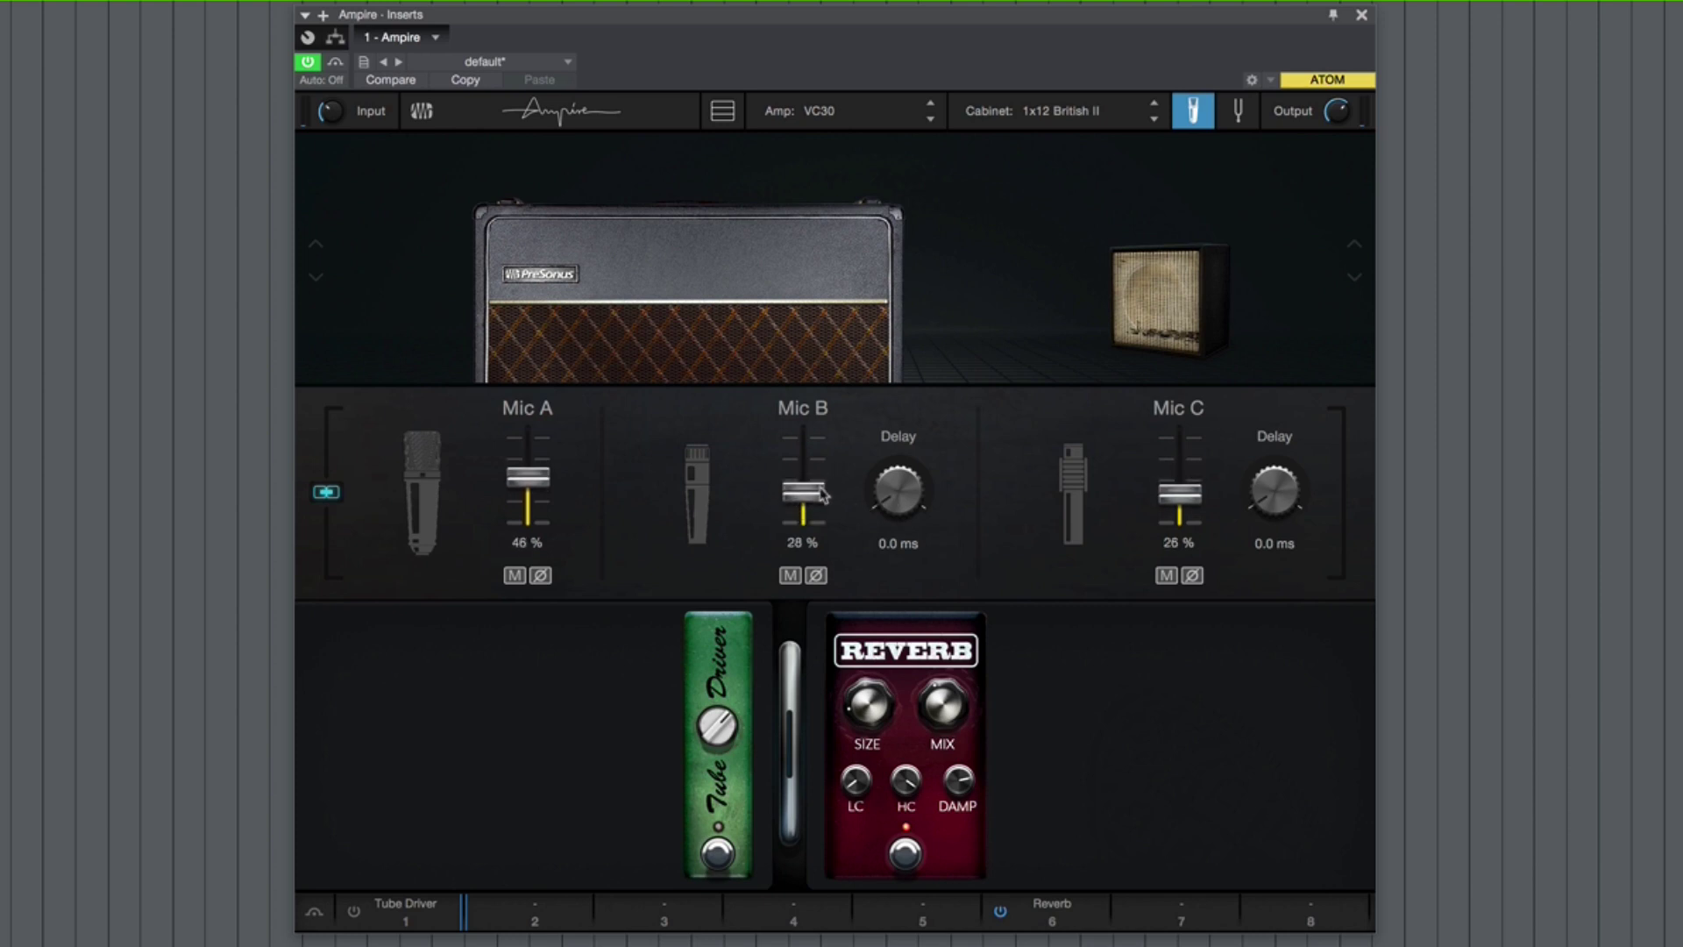
drag(867, 482, 872, 475)
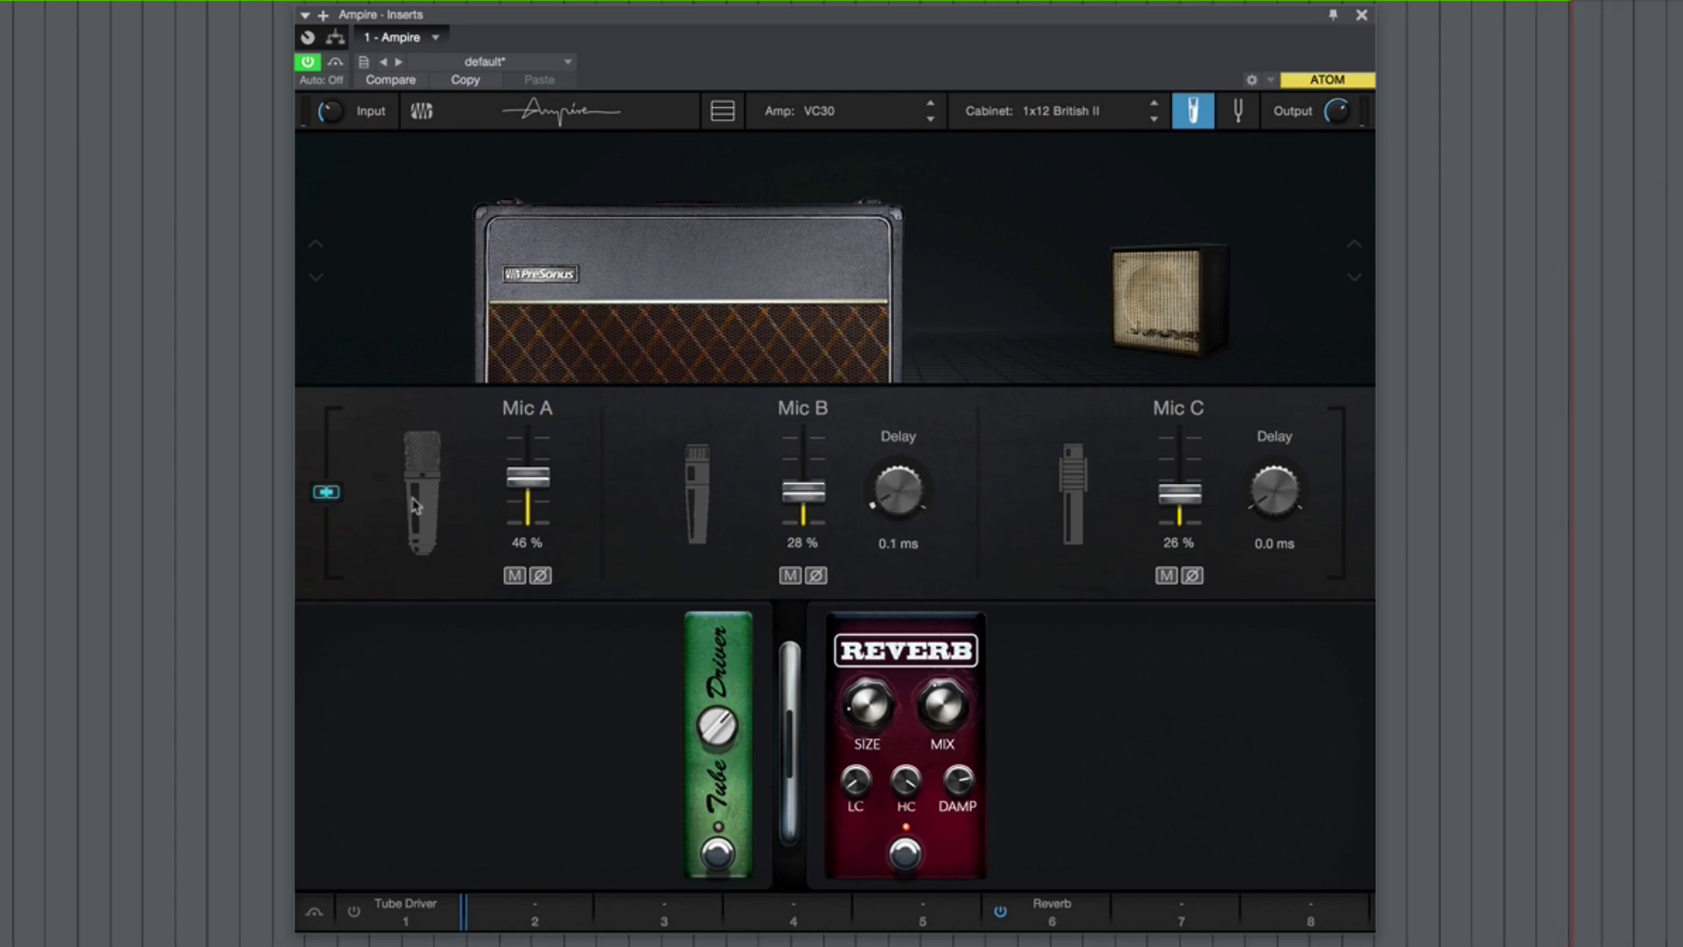
Step: Switch the cabinet to 4x12 M65 with Mic A at 100 %
scroll(1093, 111, up, 2)
click(1093, 111)
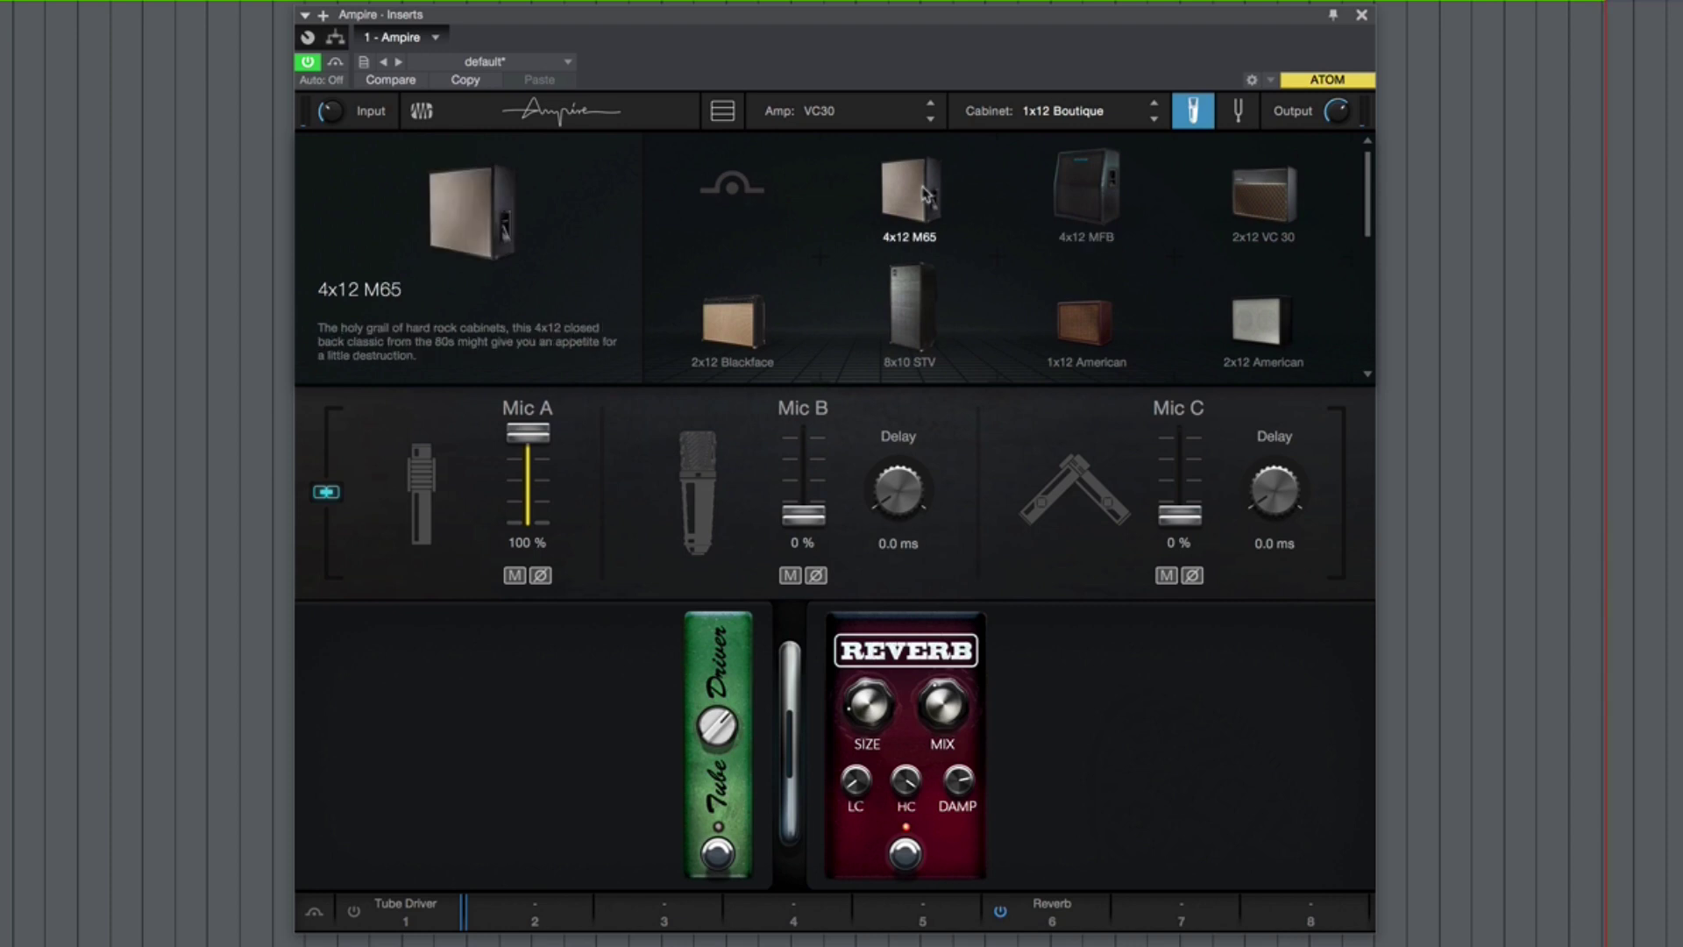
click(927, 195)
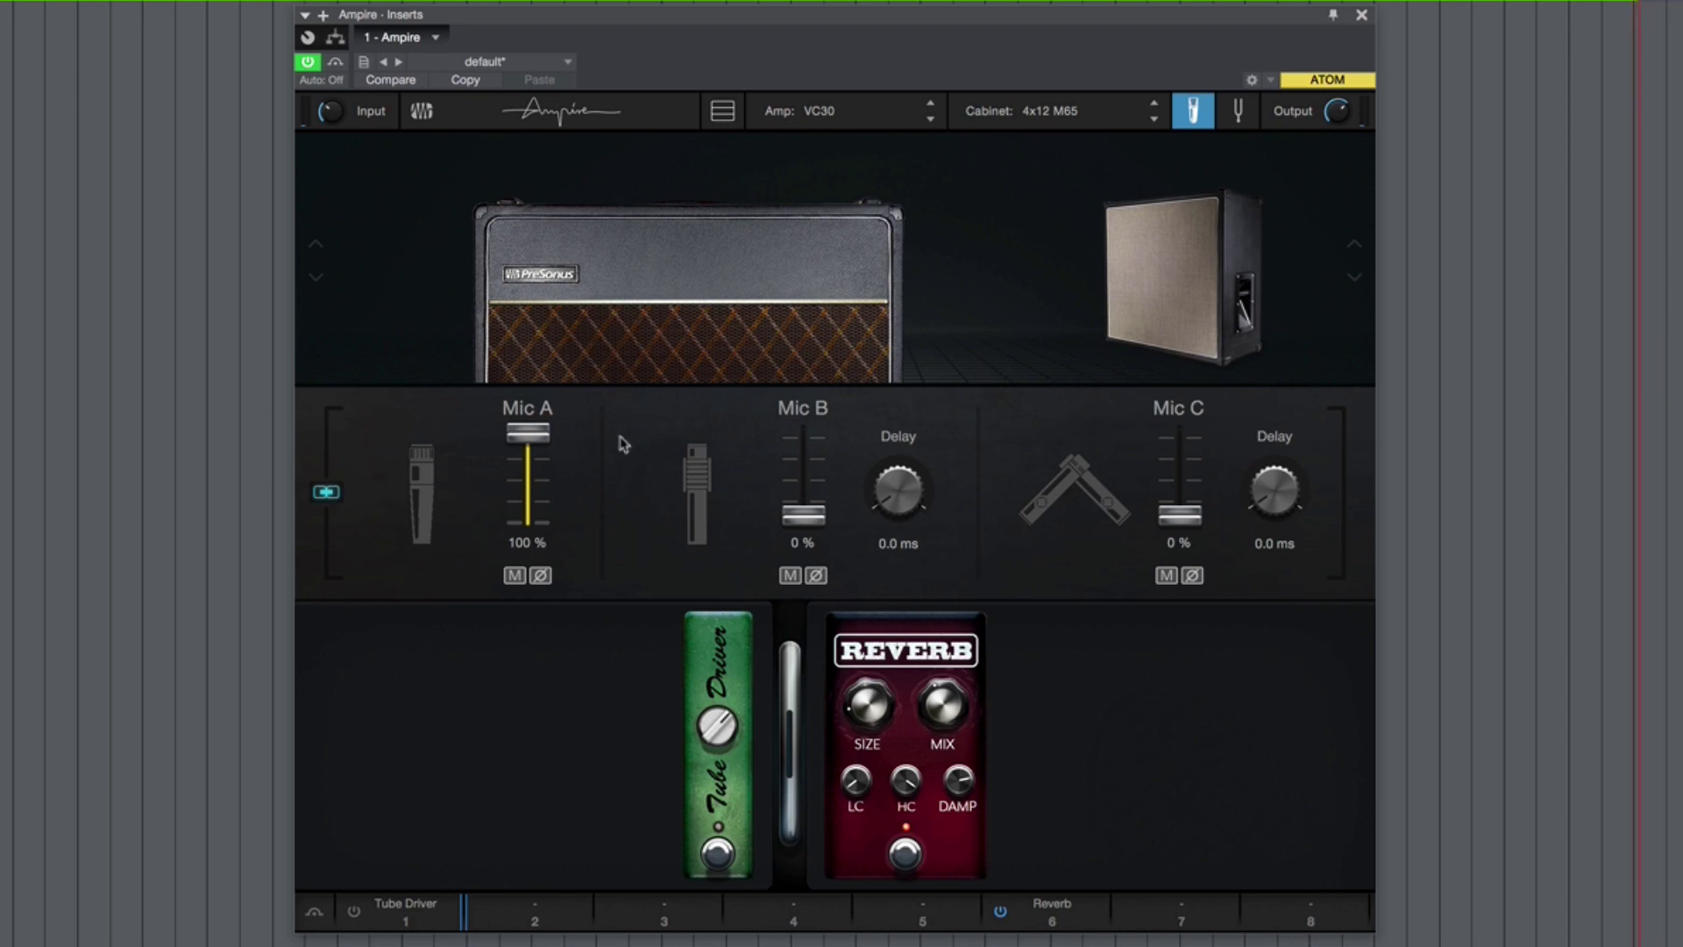
drag(521, 431, 524, 423)
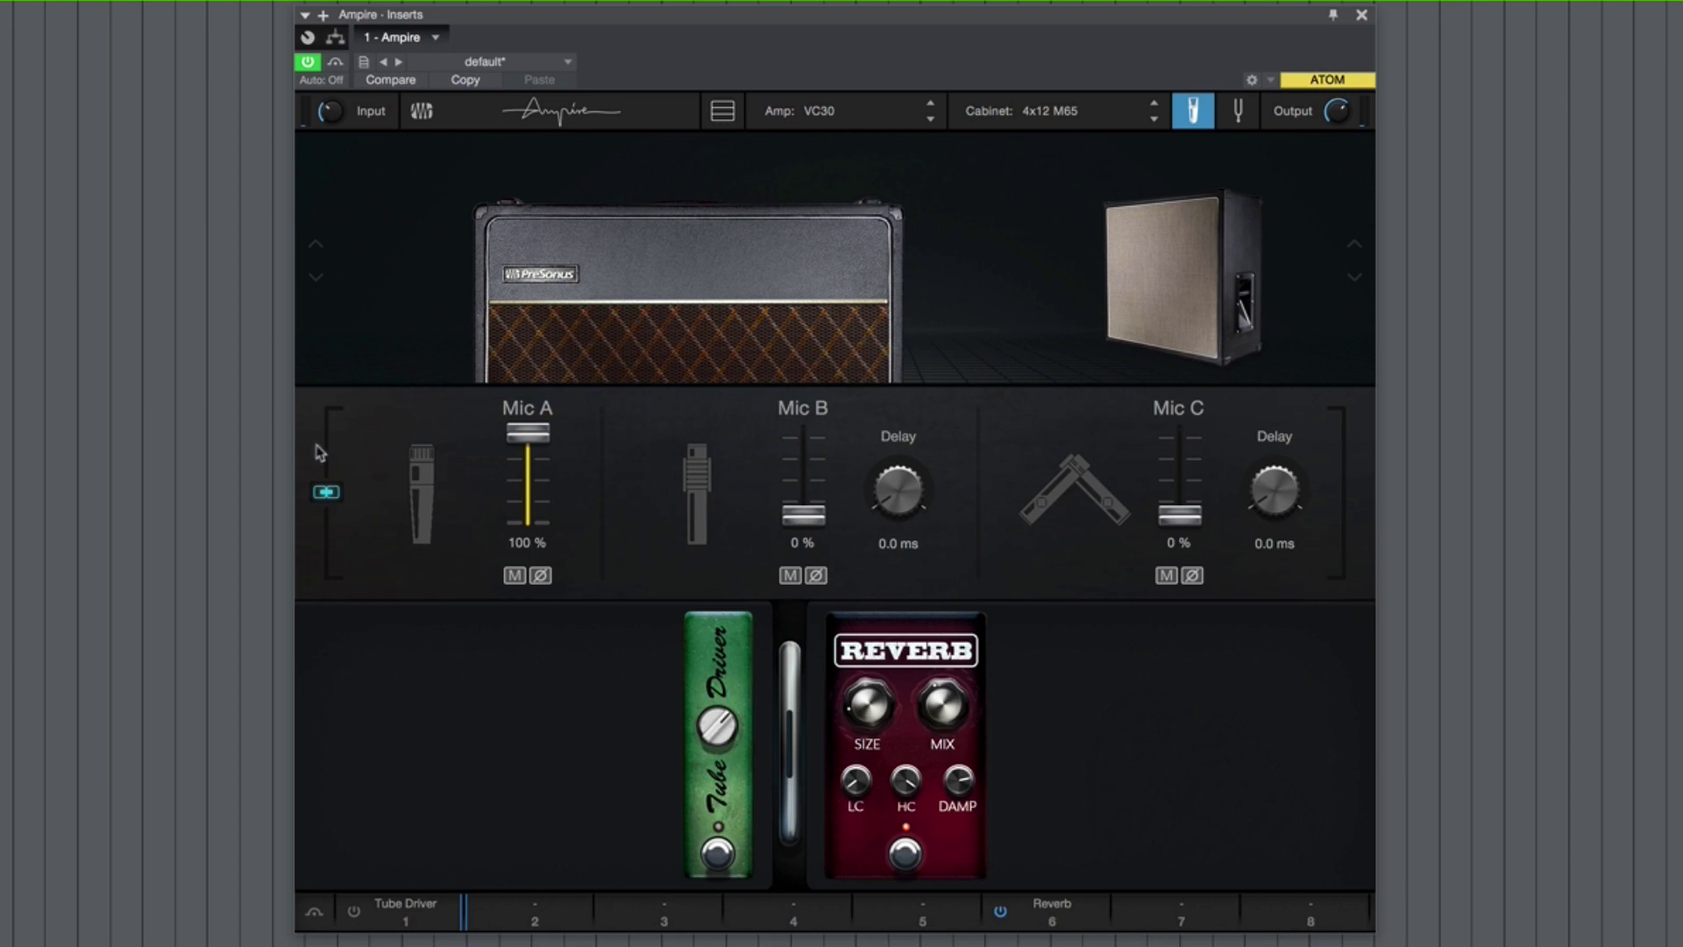
Step: Switch the amp to Amp STV and back to VC30
click(843, 119)
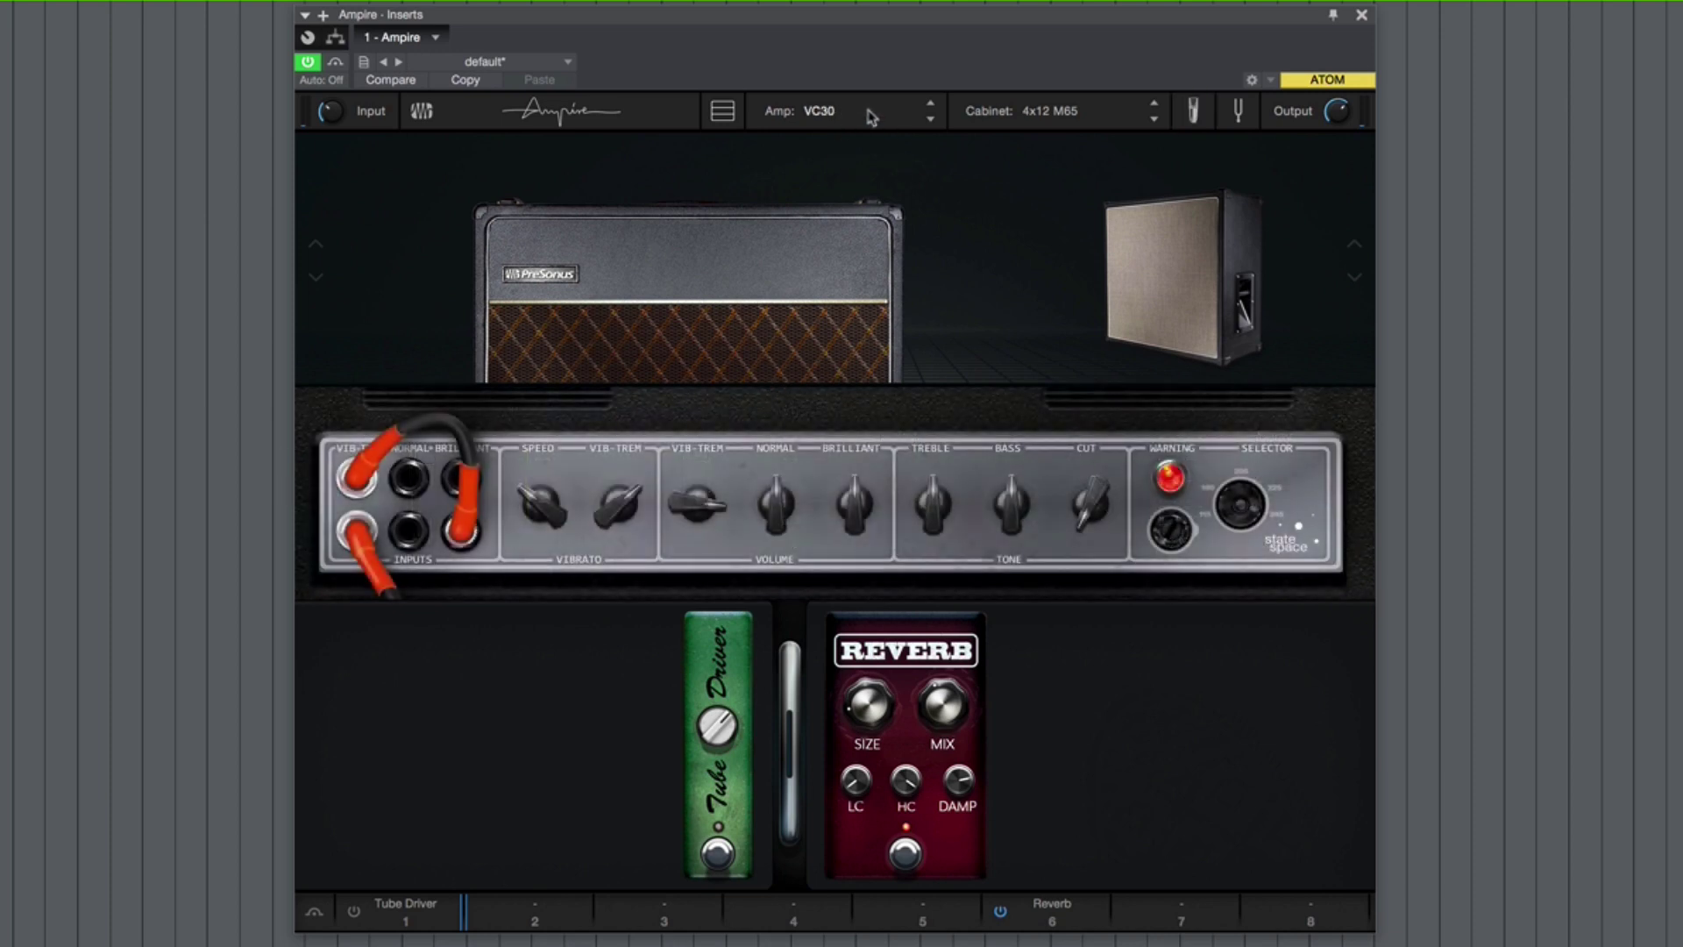
click(817, 110)
click(909, 311)
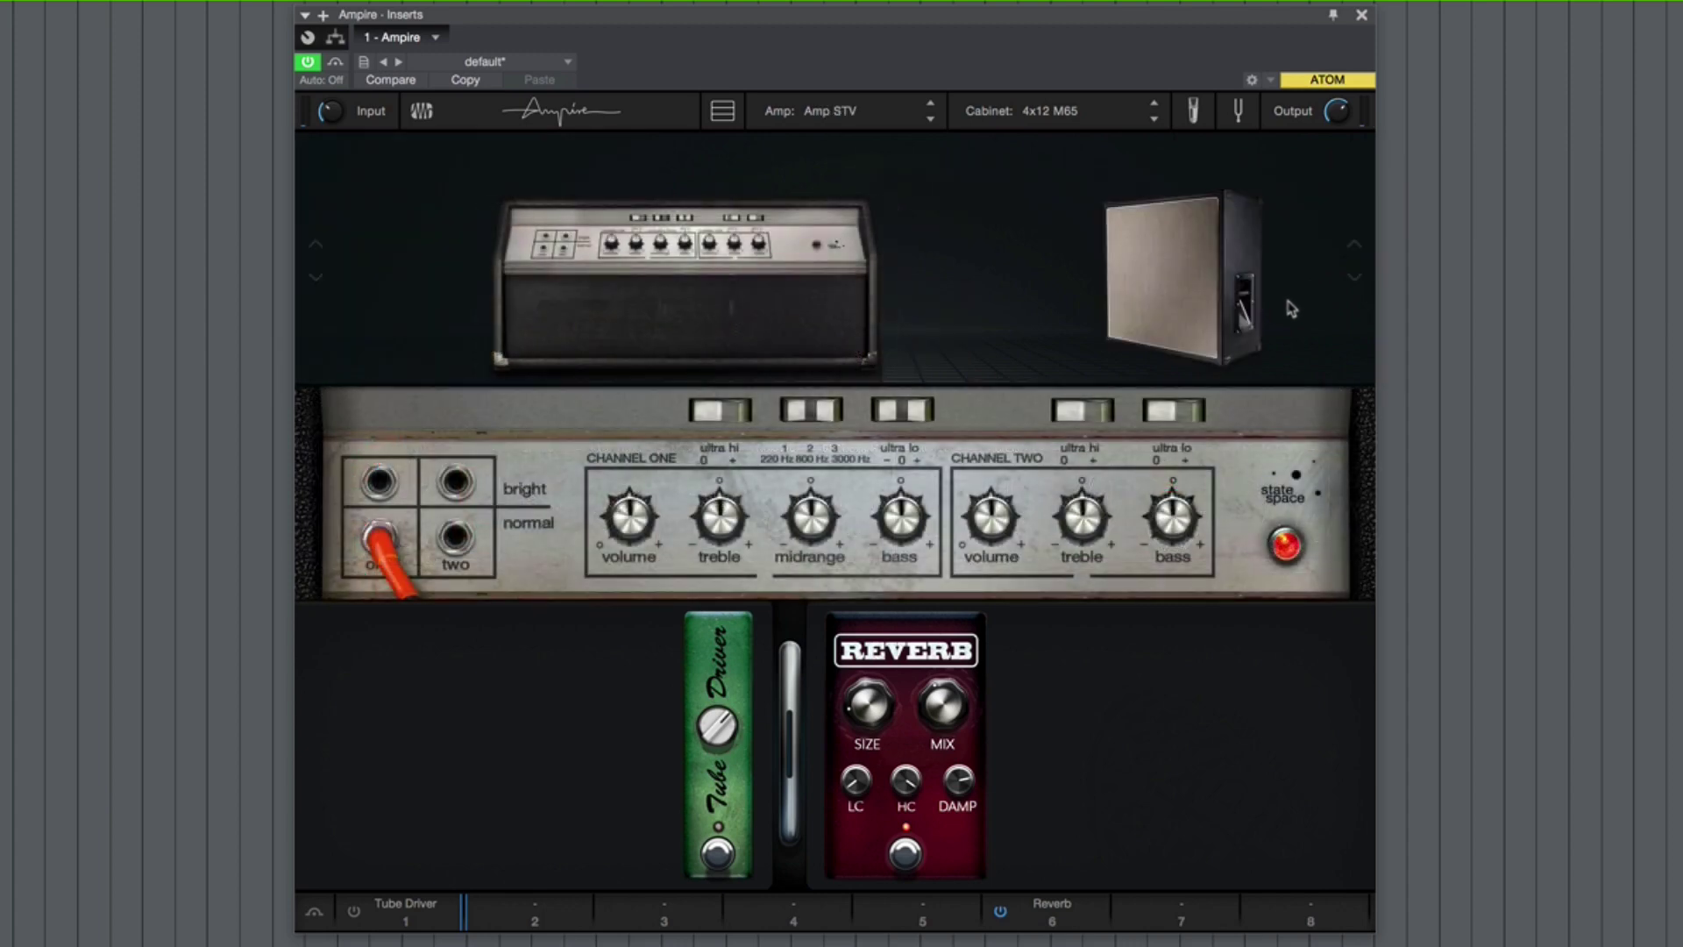
click(843, 111)
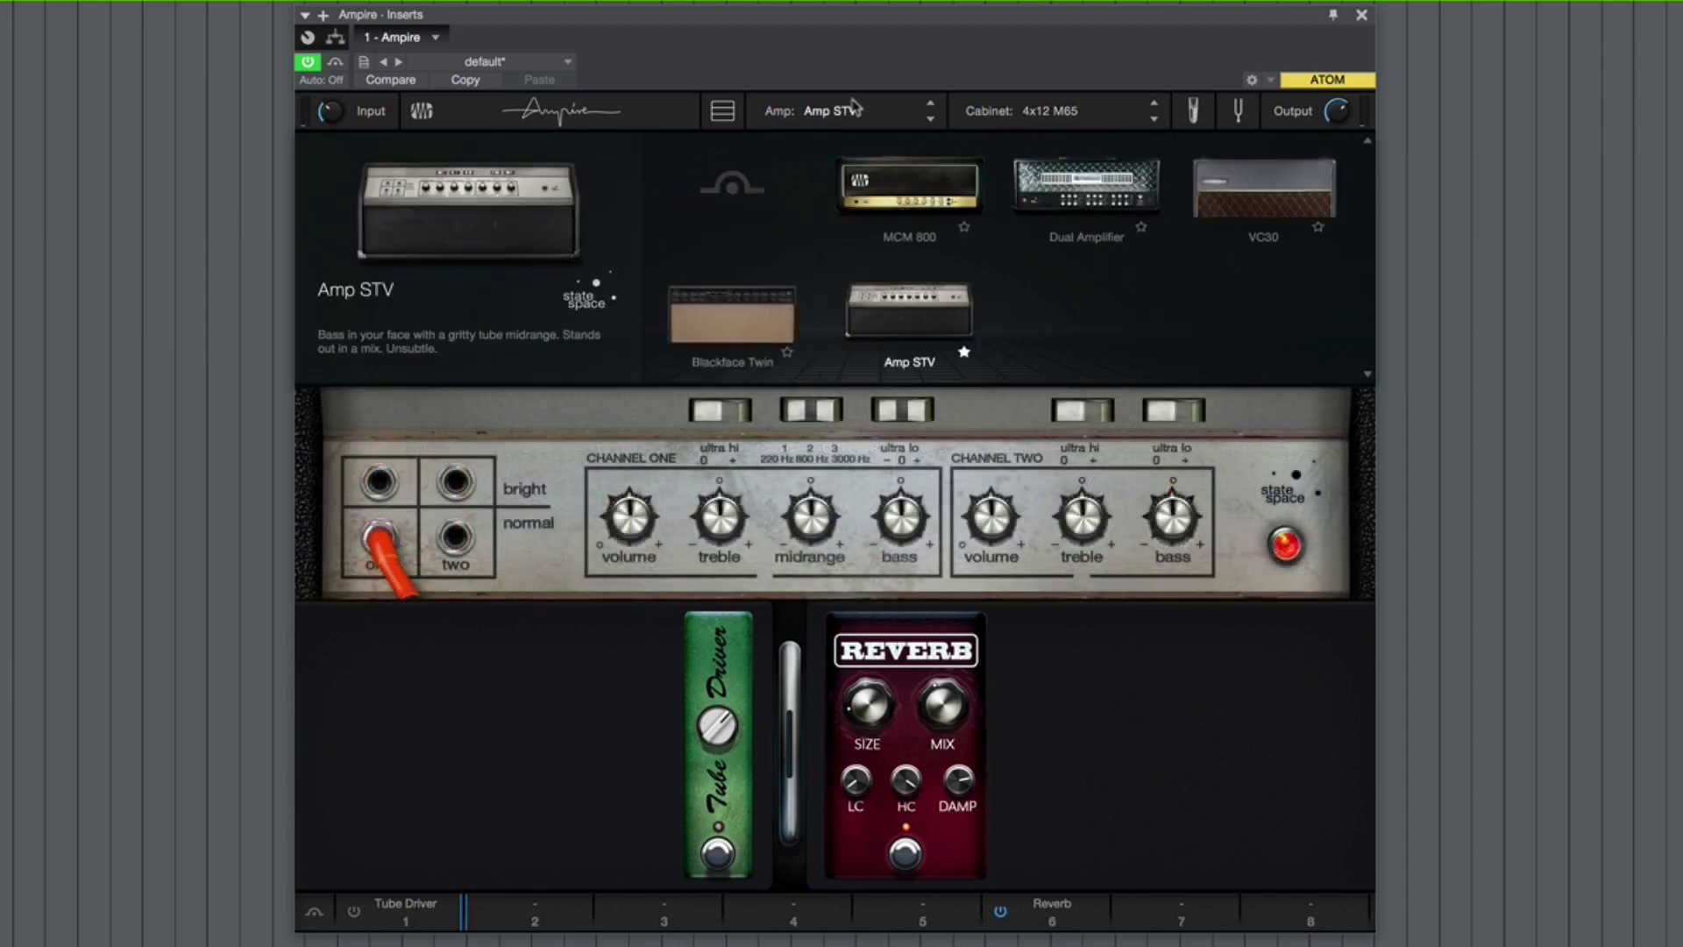
click(1275, 180)
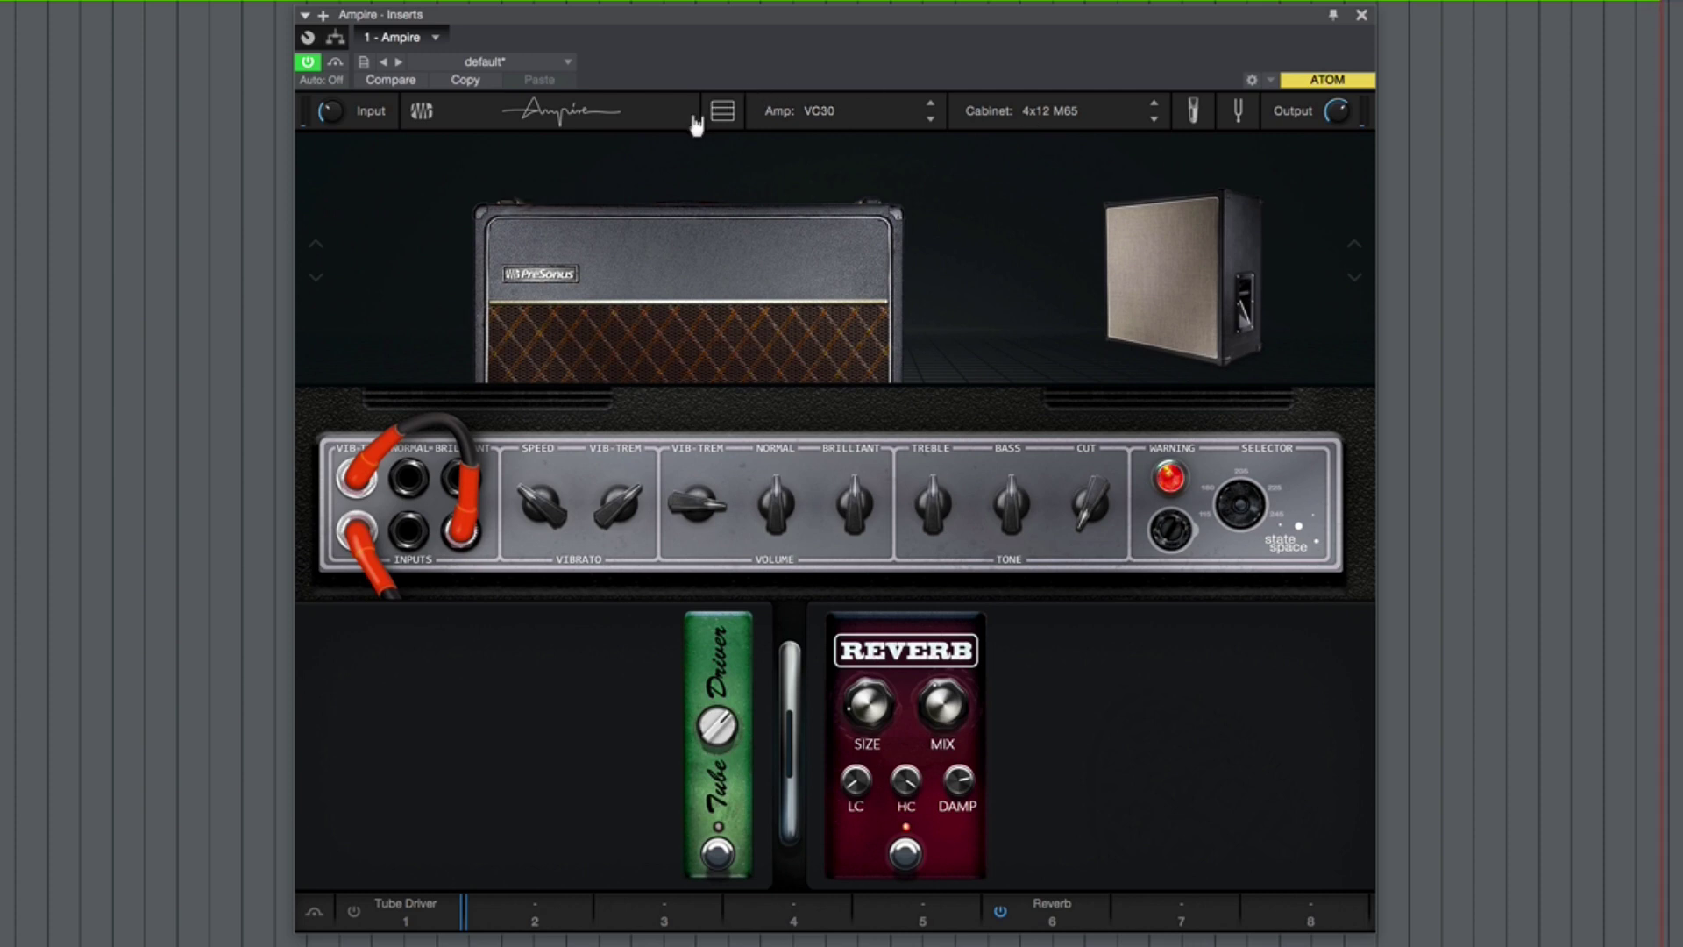
Step: Set the cabinet microphone blend to 99 % Mic A and 1 % Mic B, and toggle the mic mix link off and on
click(1193, 110)
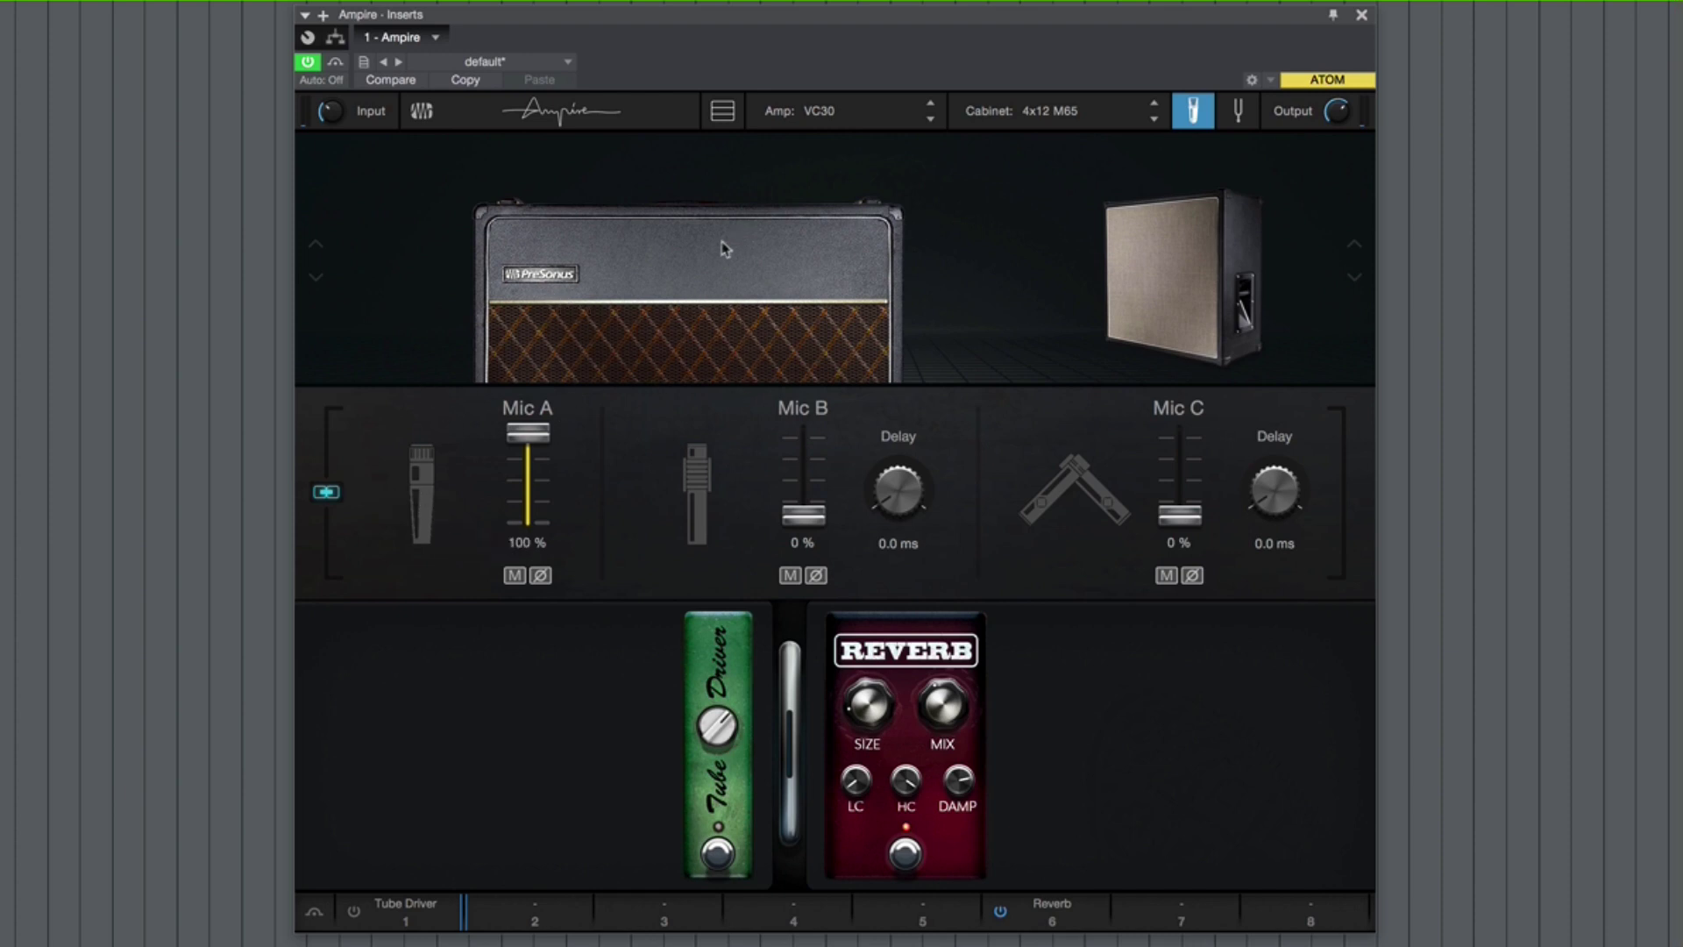
scroll(562, 519, down, 1)
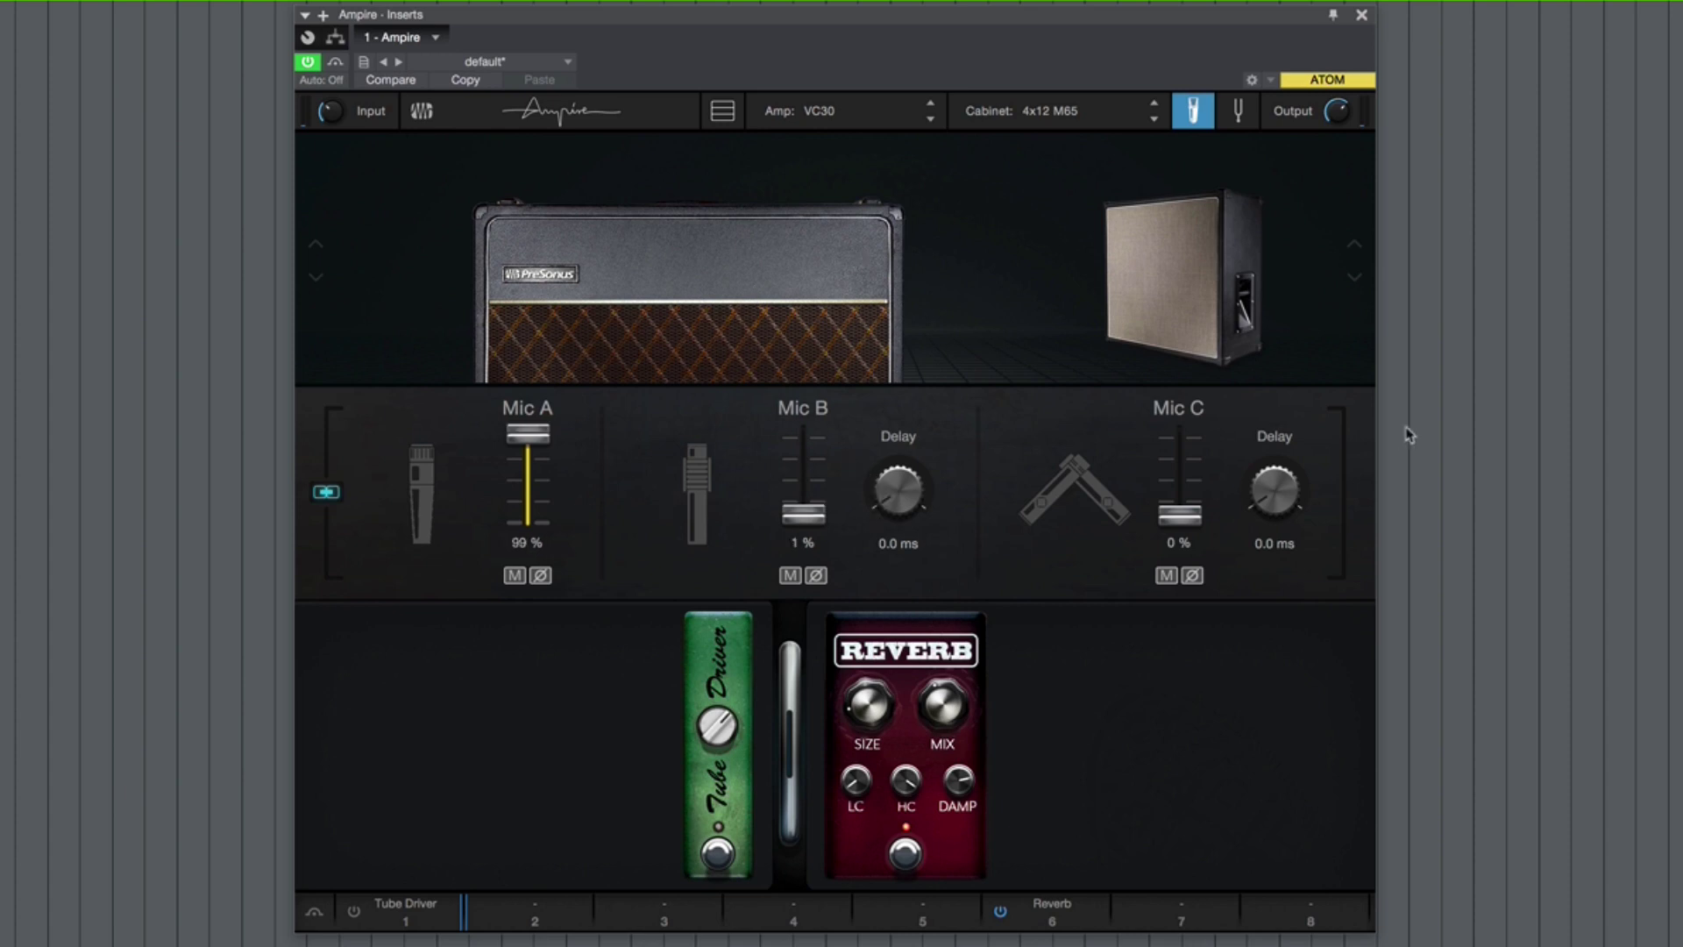
click(326, 493)
click(326, 493)
Step: Show Ampire's tuner and switch on its Strobe mode
click(1240, 120)
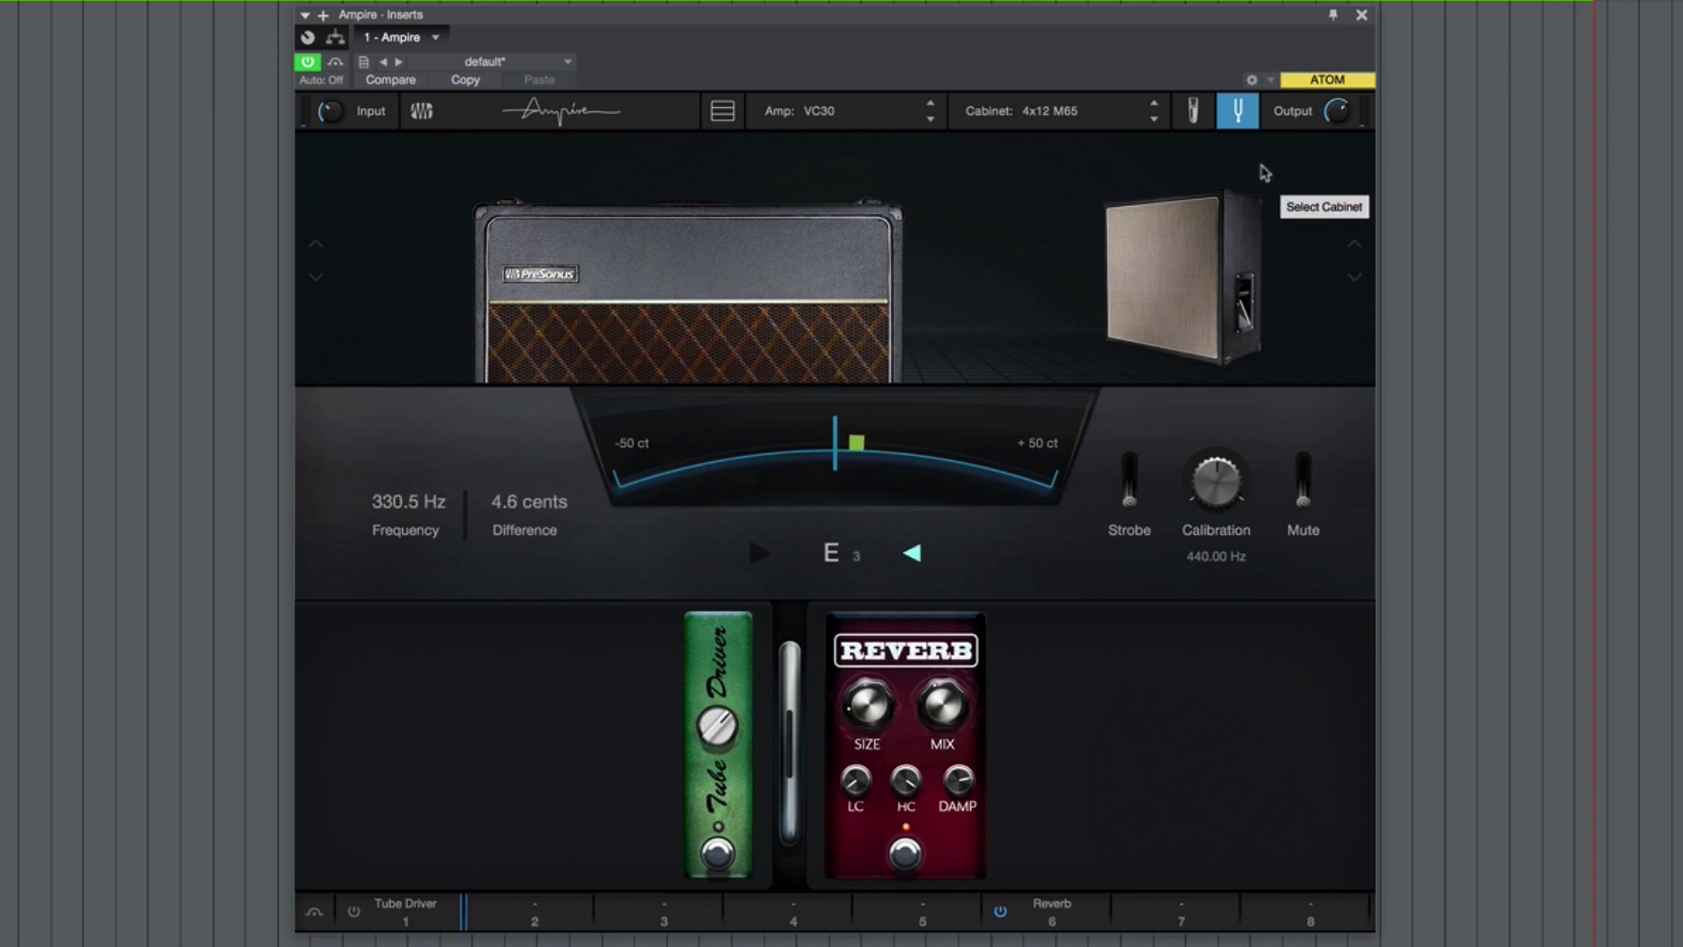
click(1130, 482)
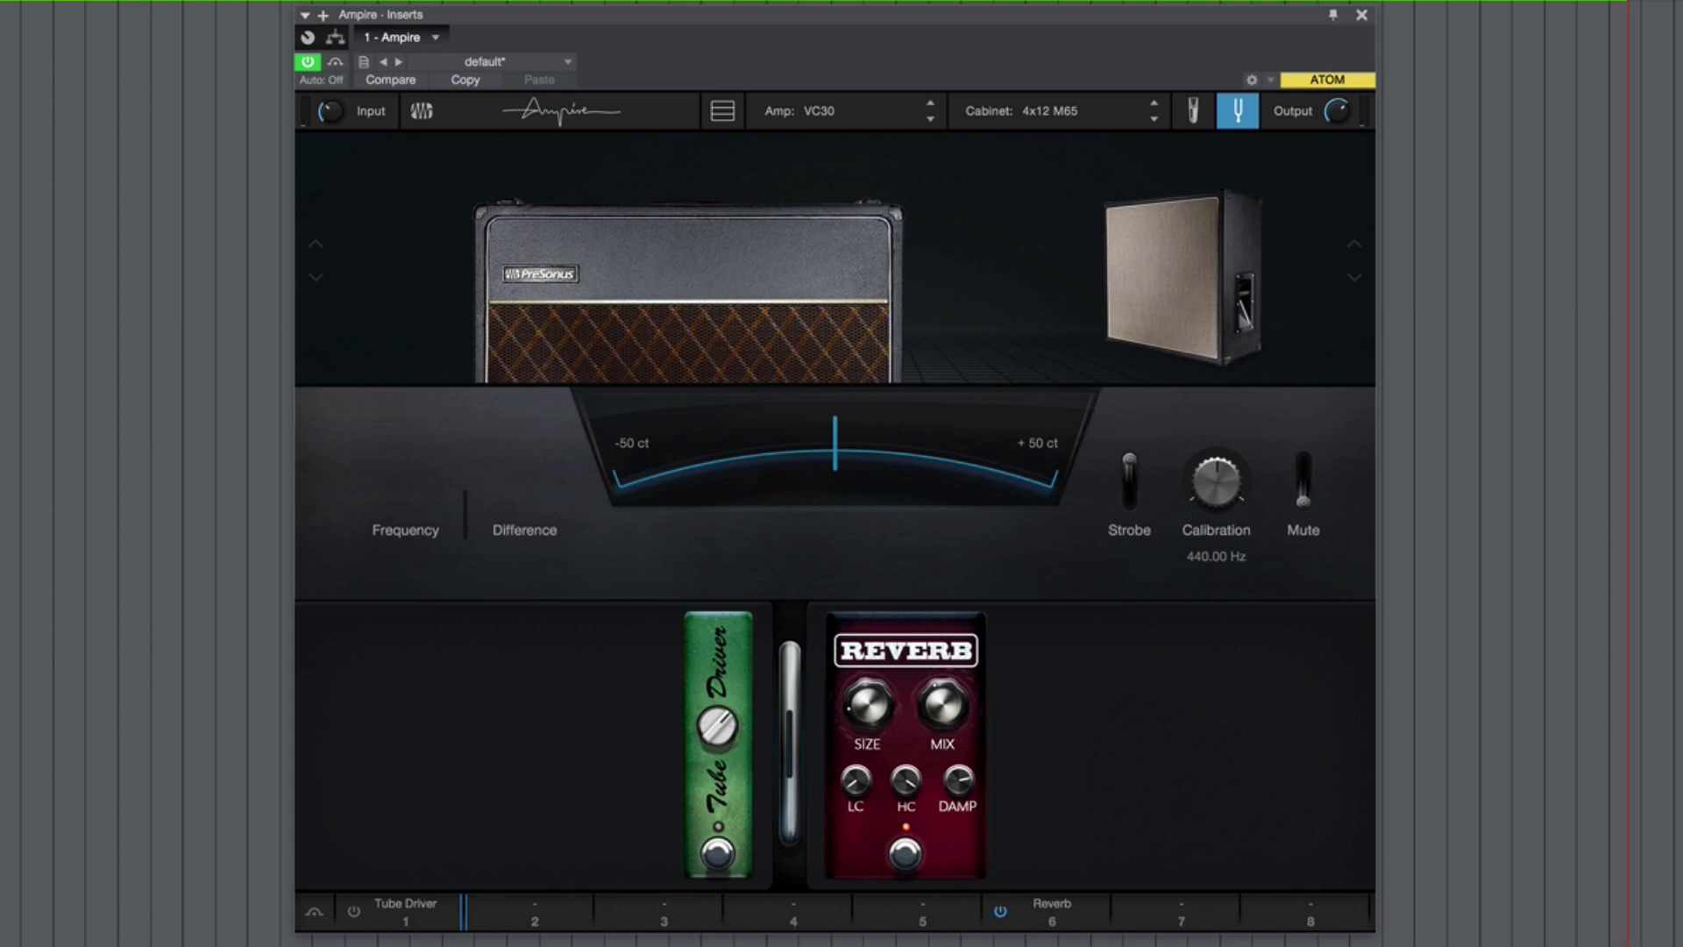
Step: Replace the Tube Driver in pedal slot 1 with FAT and adjust its Filter and Volume, with Volume at 60 %
click(432, 909)
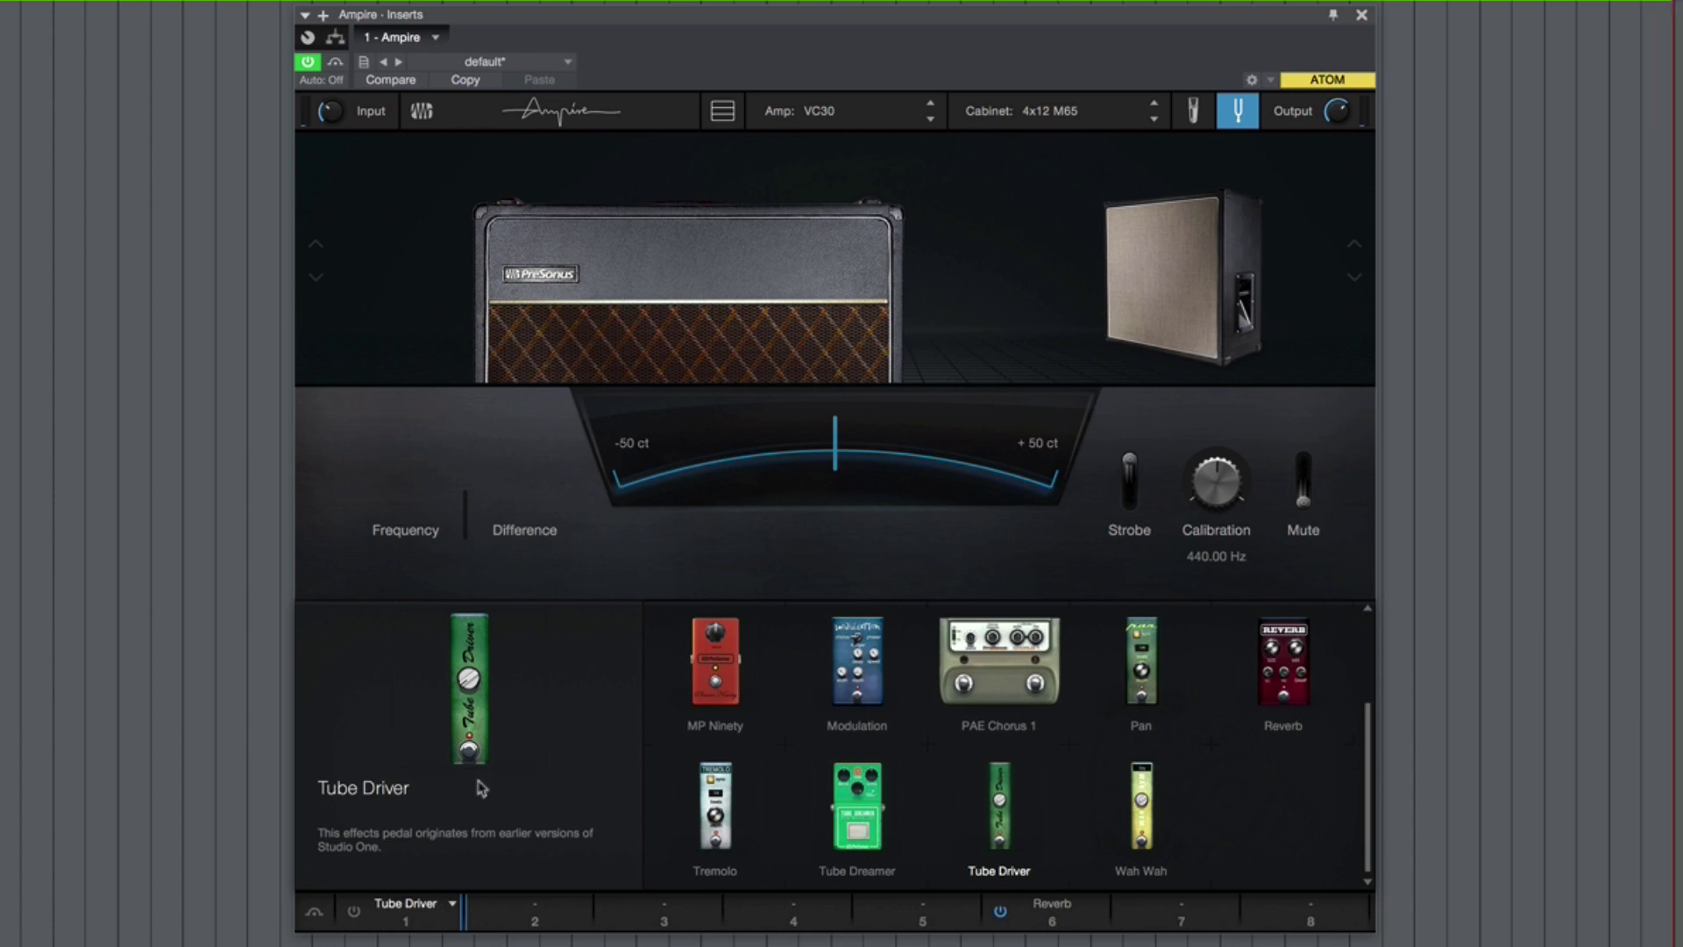
click(1249, 115)
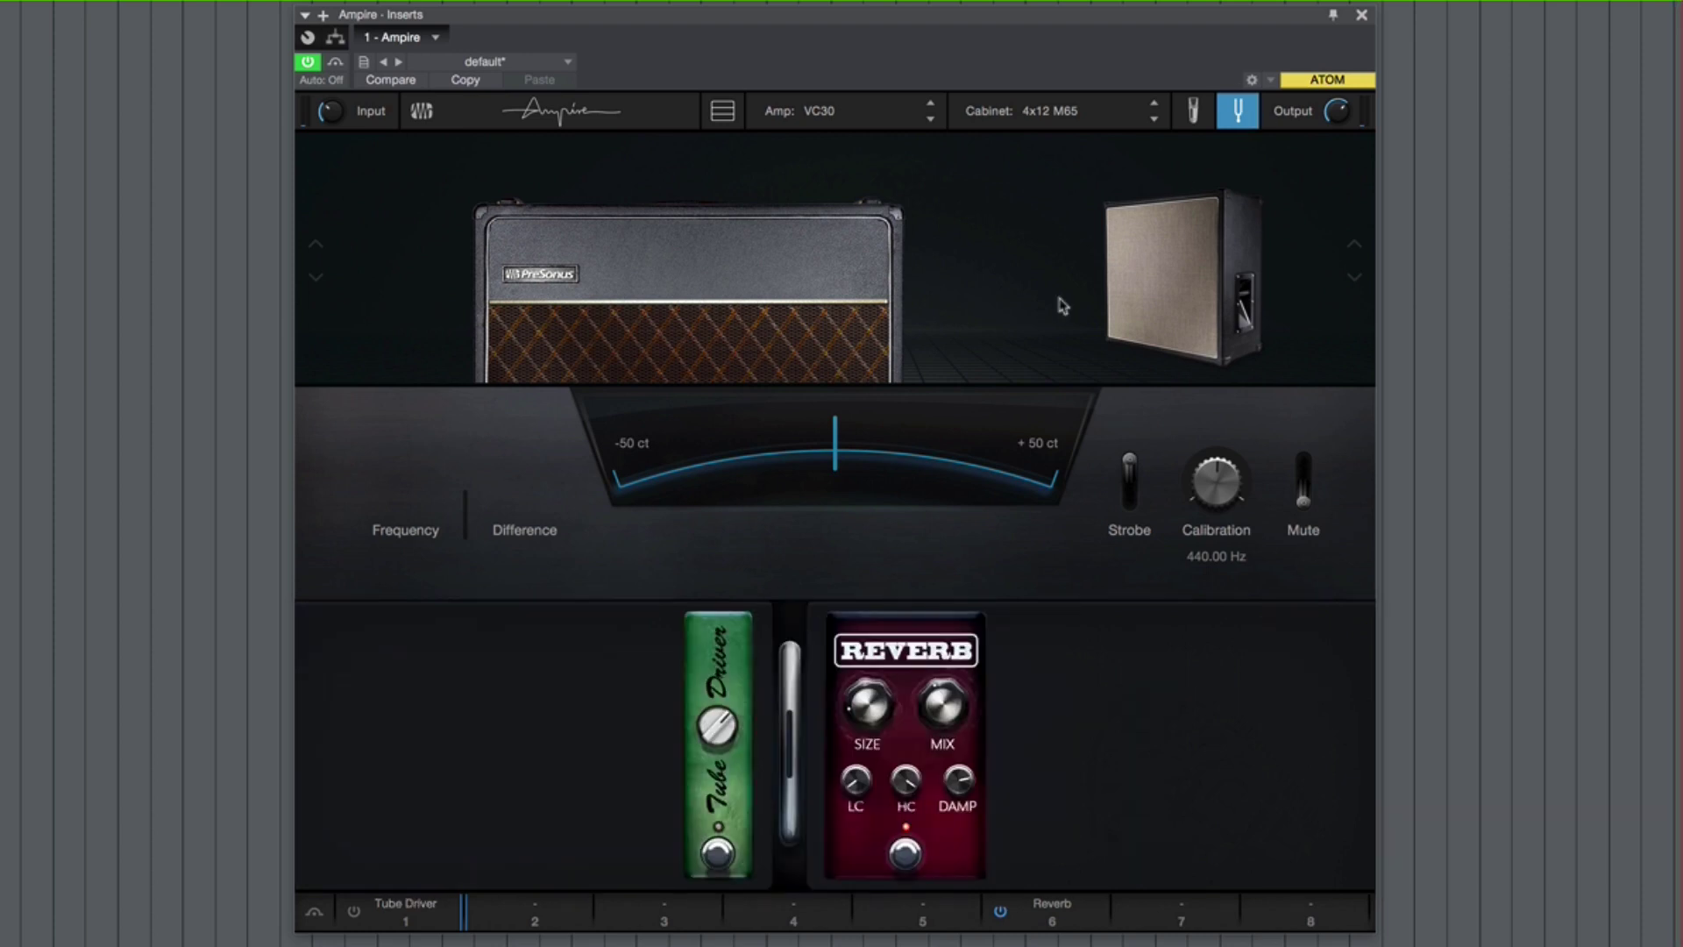
click(448, 910)
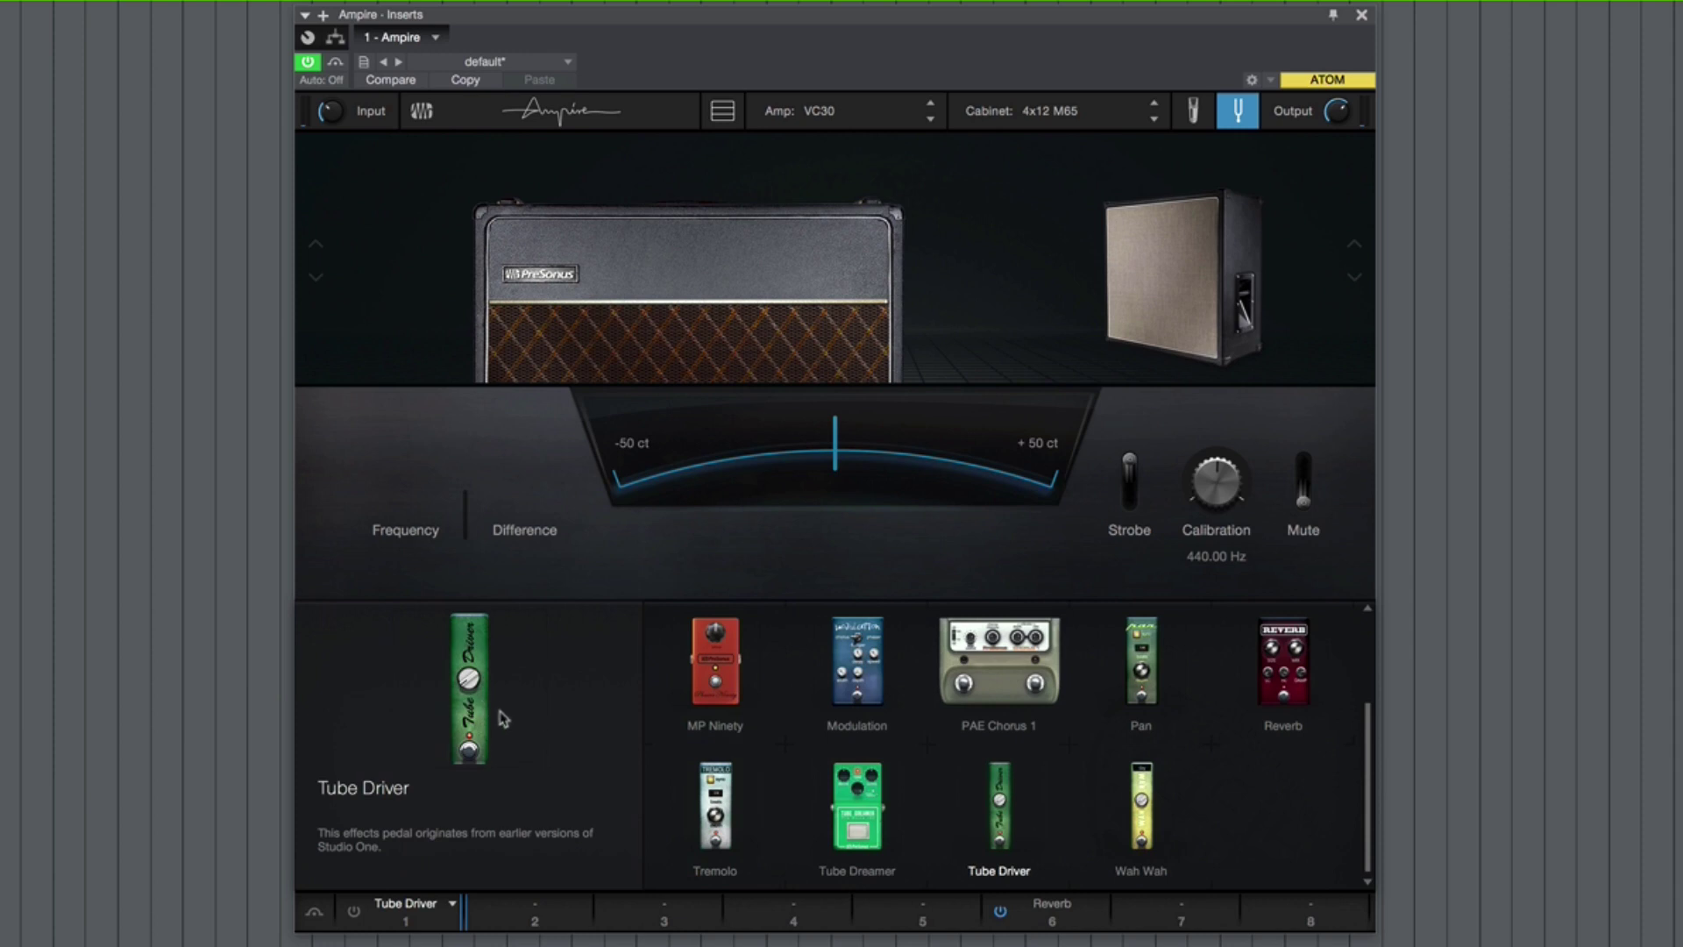
scroll(787, 692, up, 2)
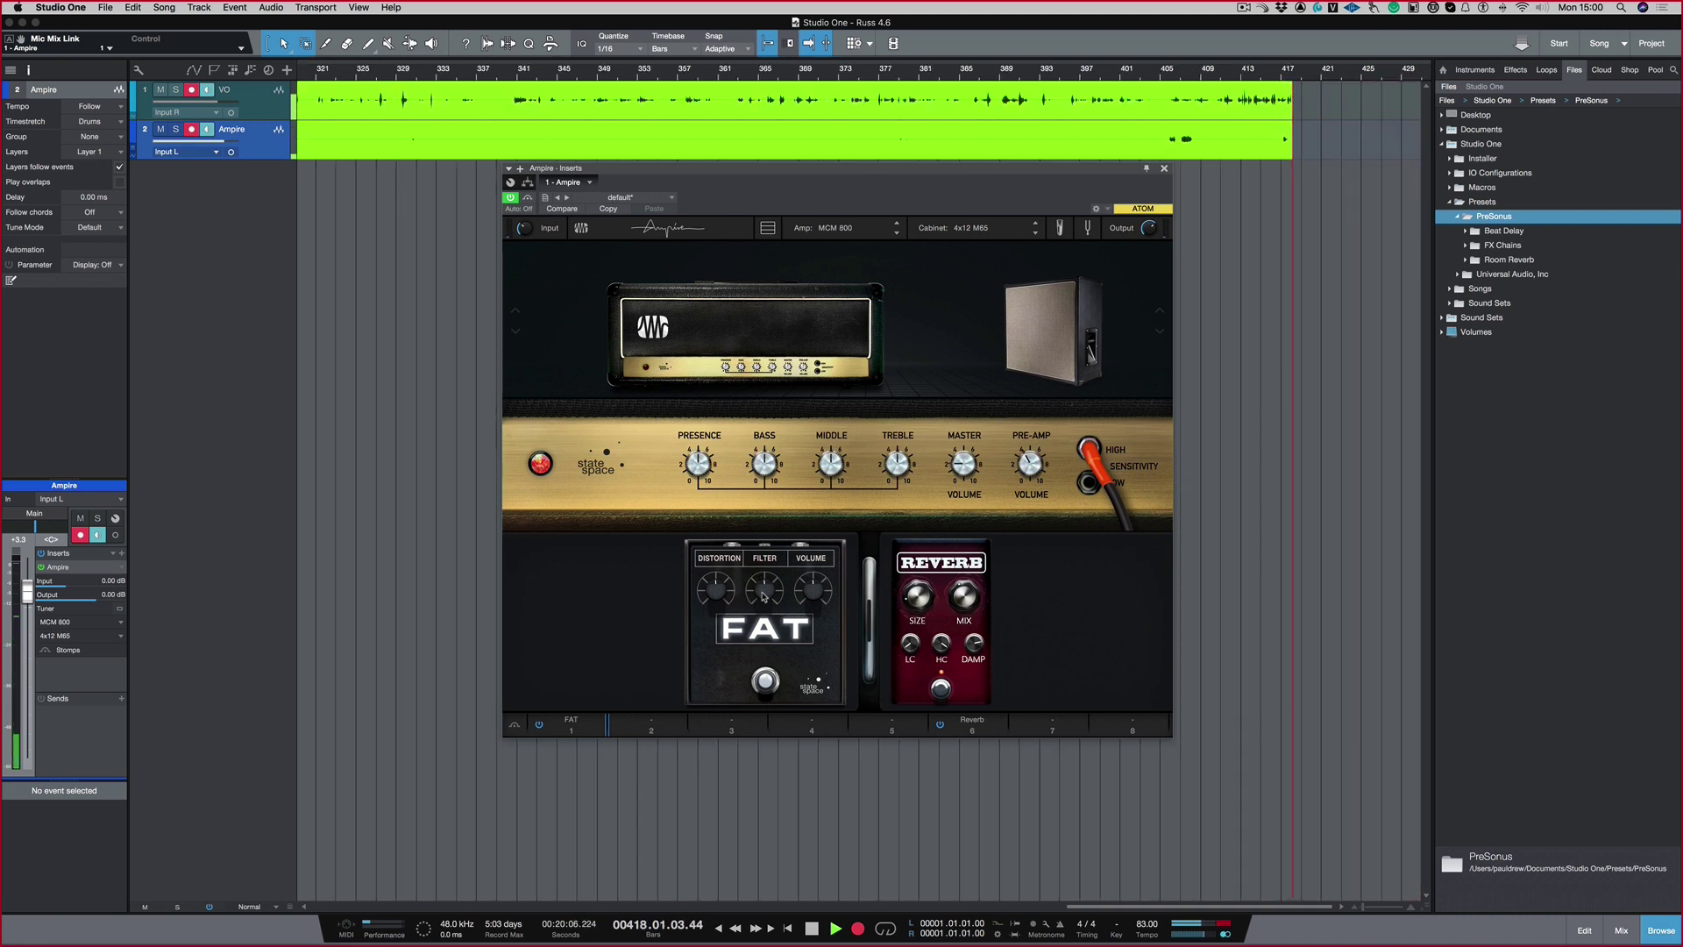
mouse_move(763, 593)
drag(764, 593, 772, 587)
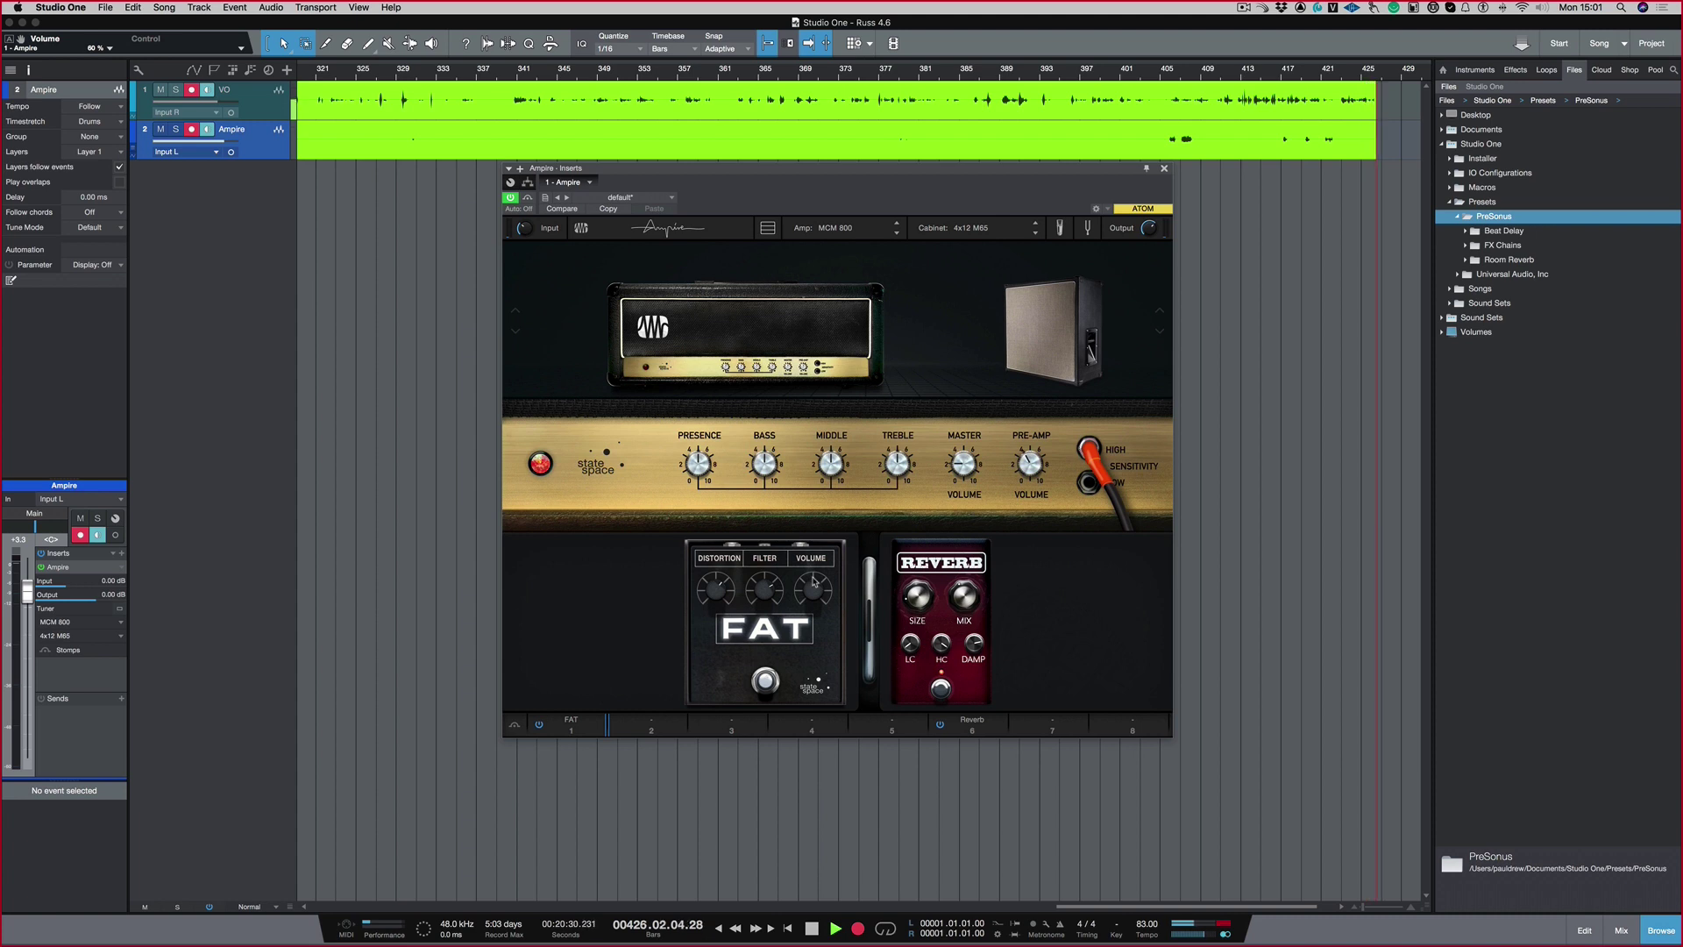
Step: Switch the amp model to Dual Amplifier
click(783, 336)
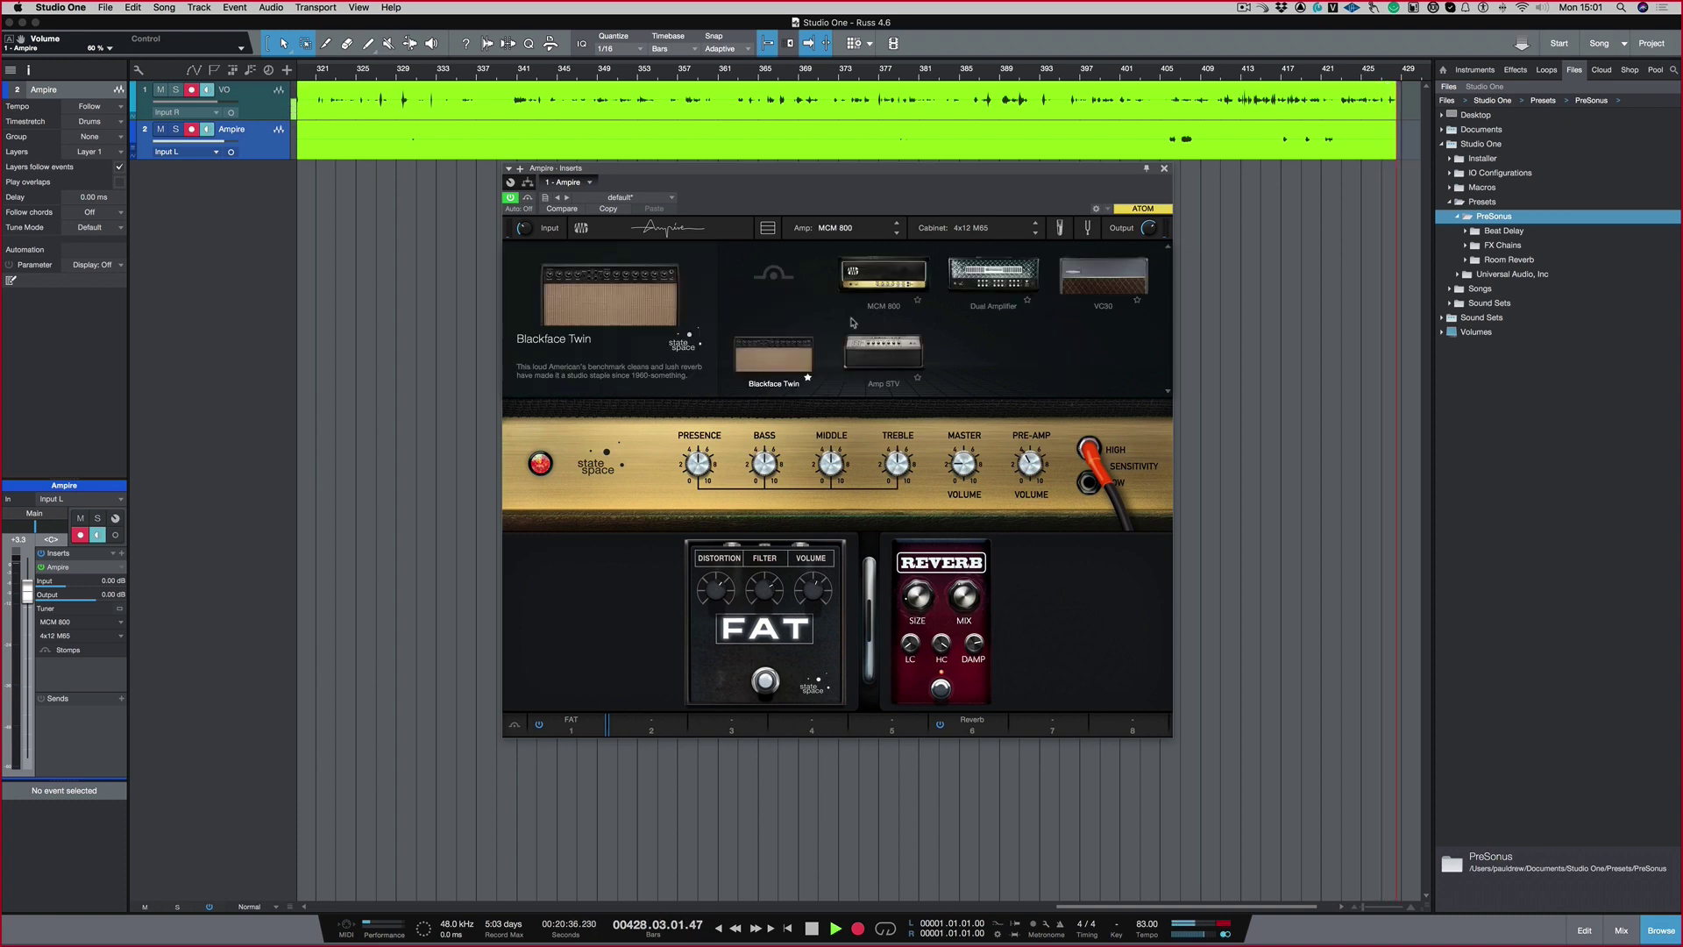
click(991, 277)
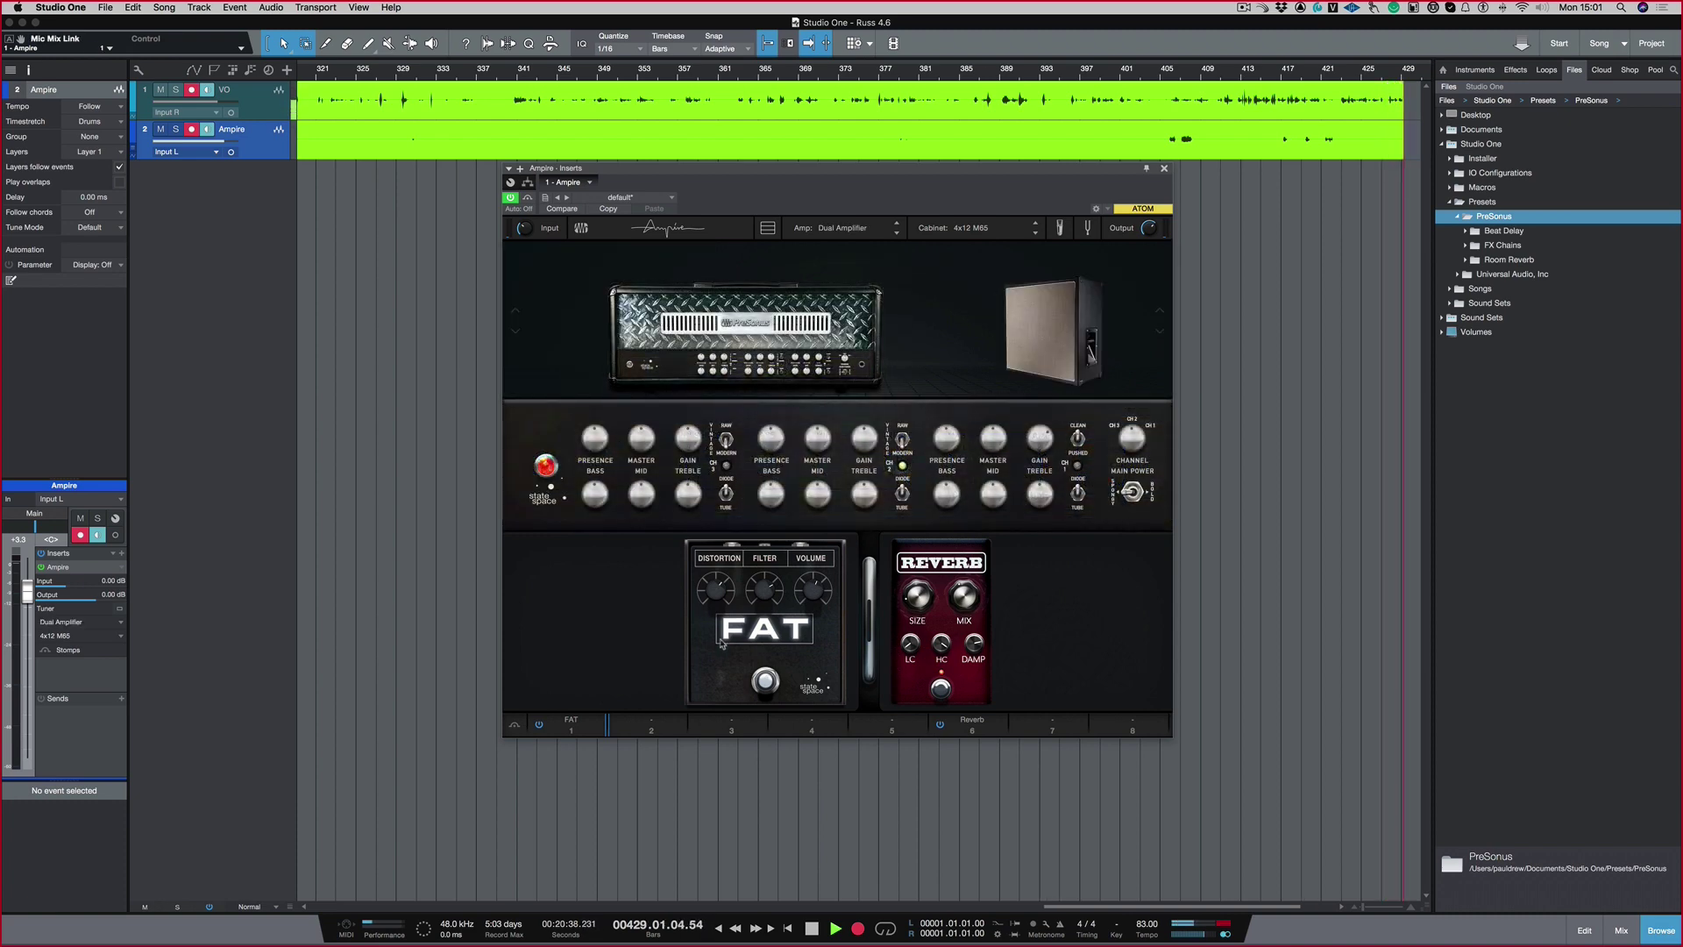
Step: Replace the FAT pedal in slot 1 with Tube Dreamer and bypass it
click(606, 733)
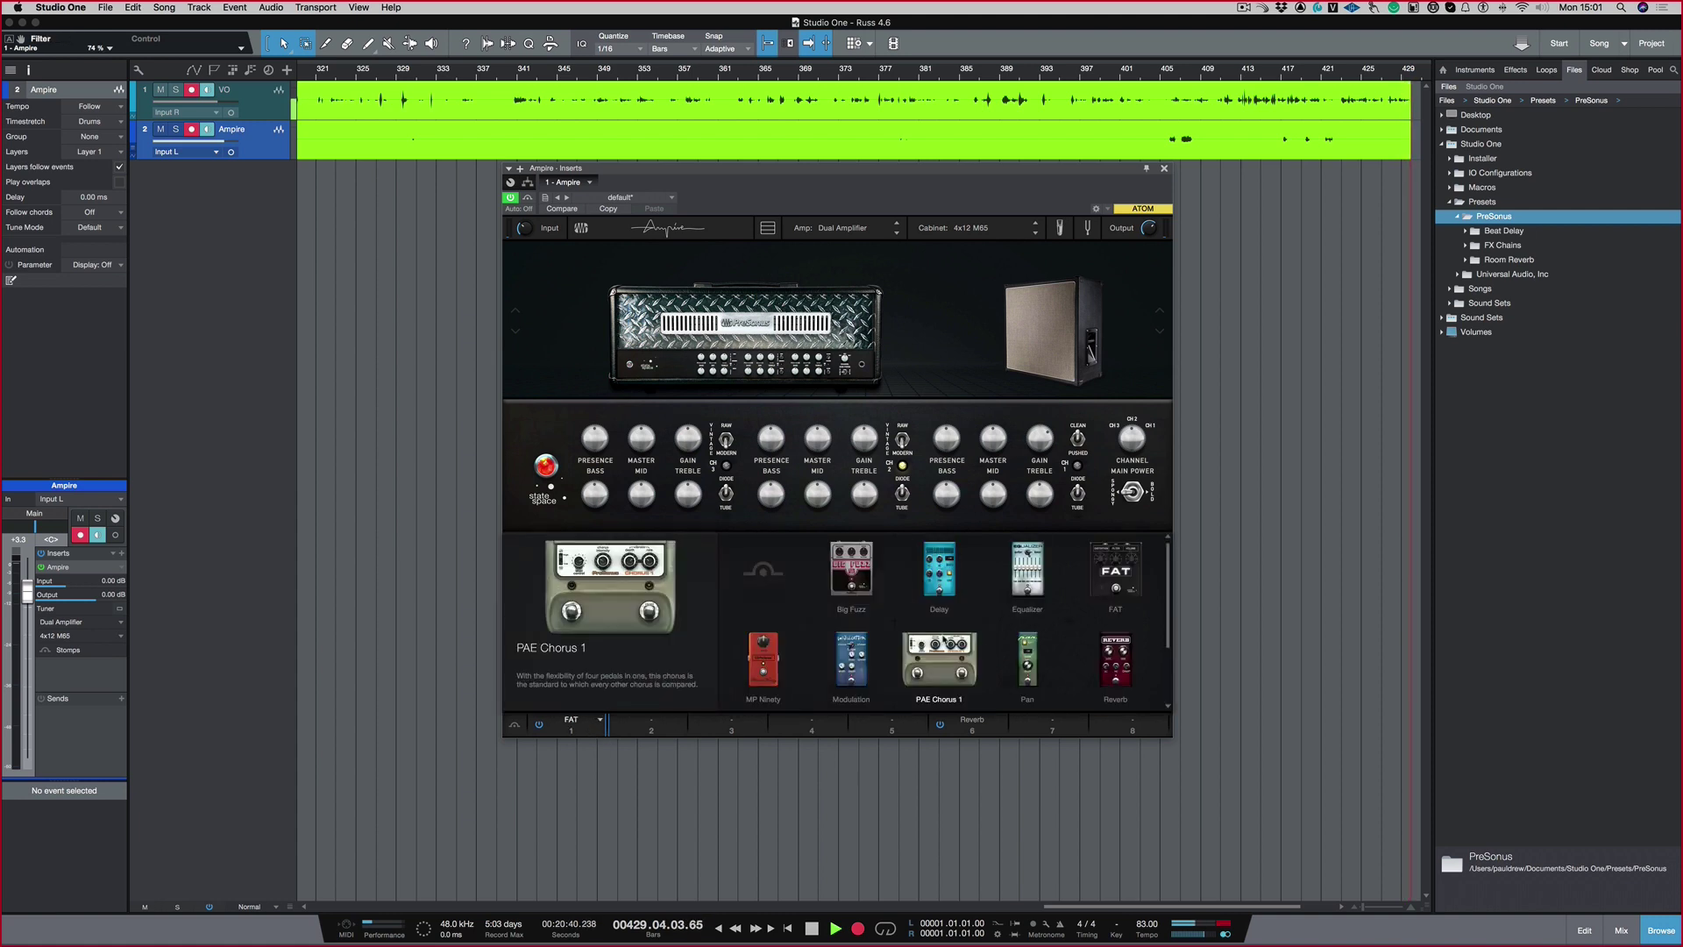
click(852, 666)
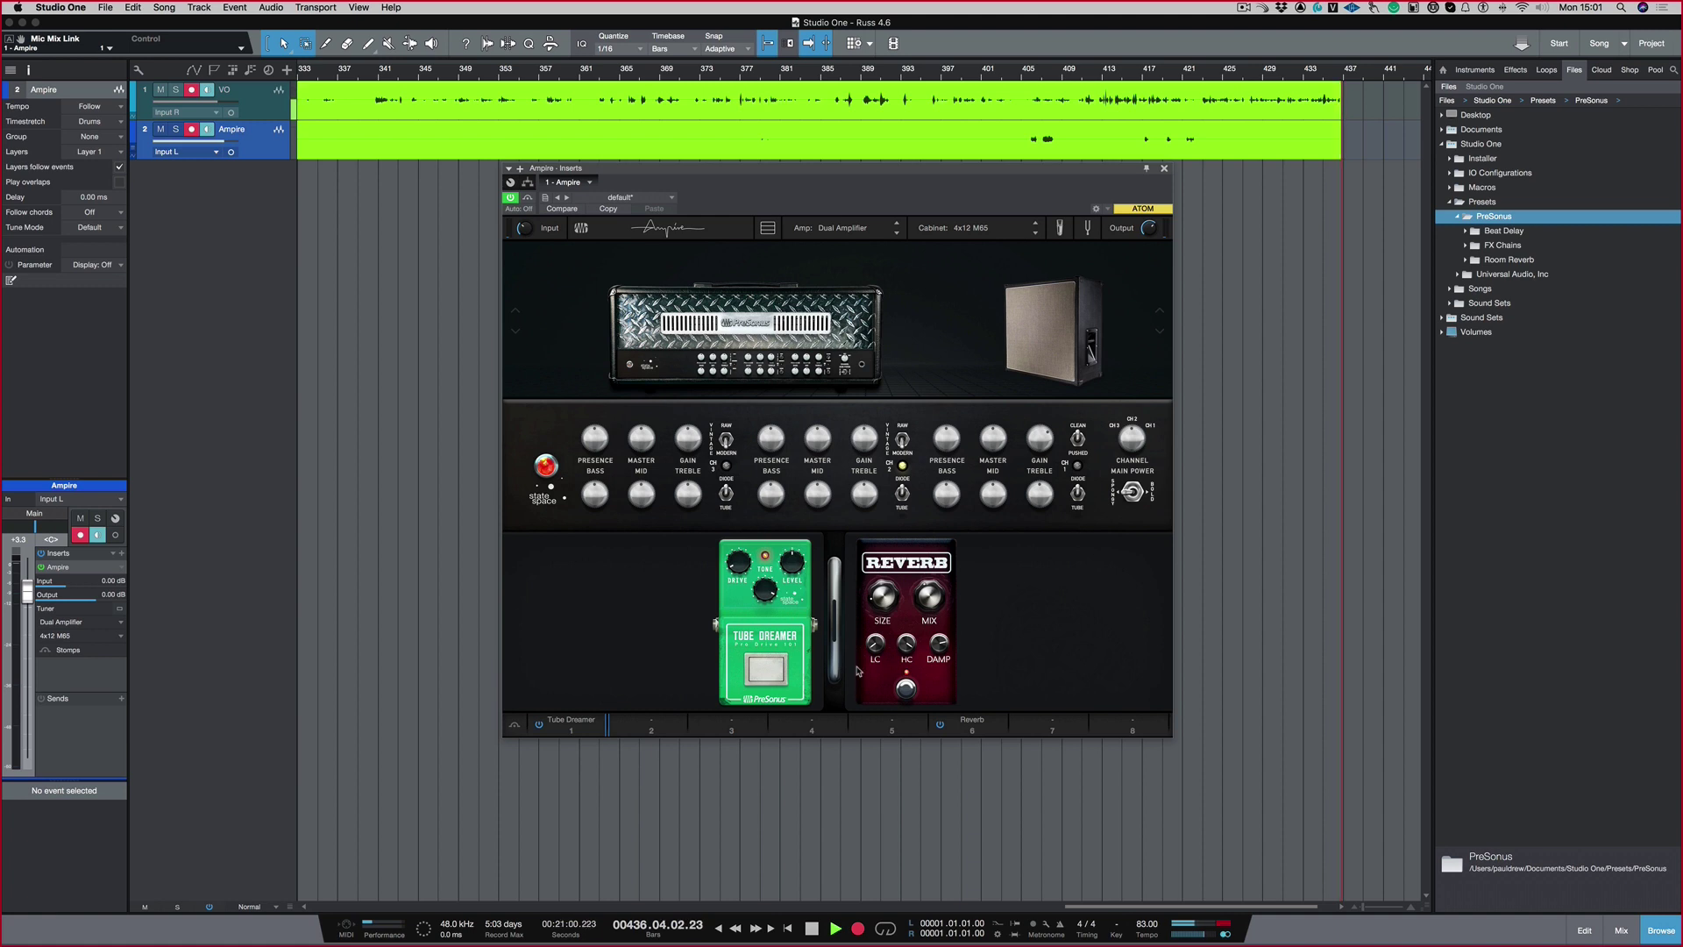
click(768, 669)
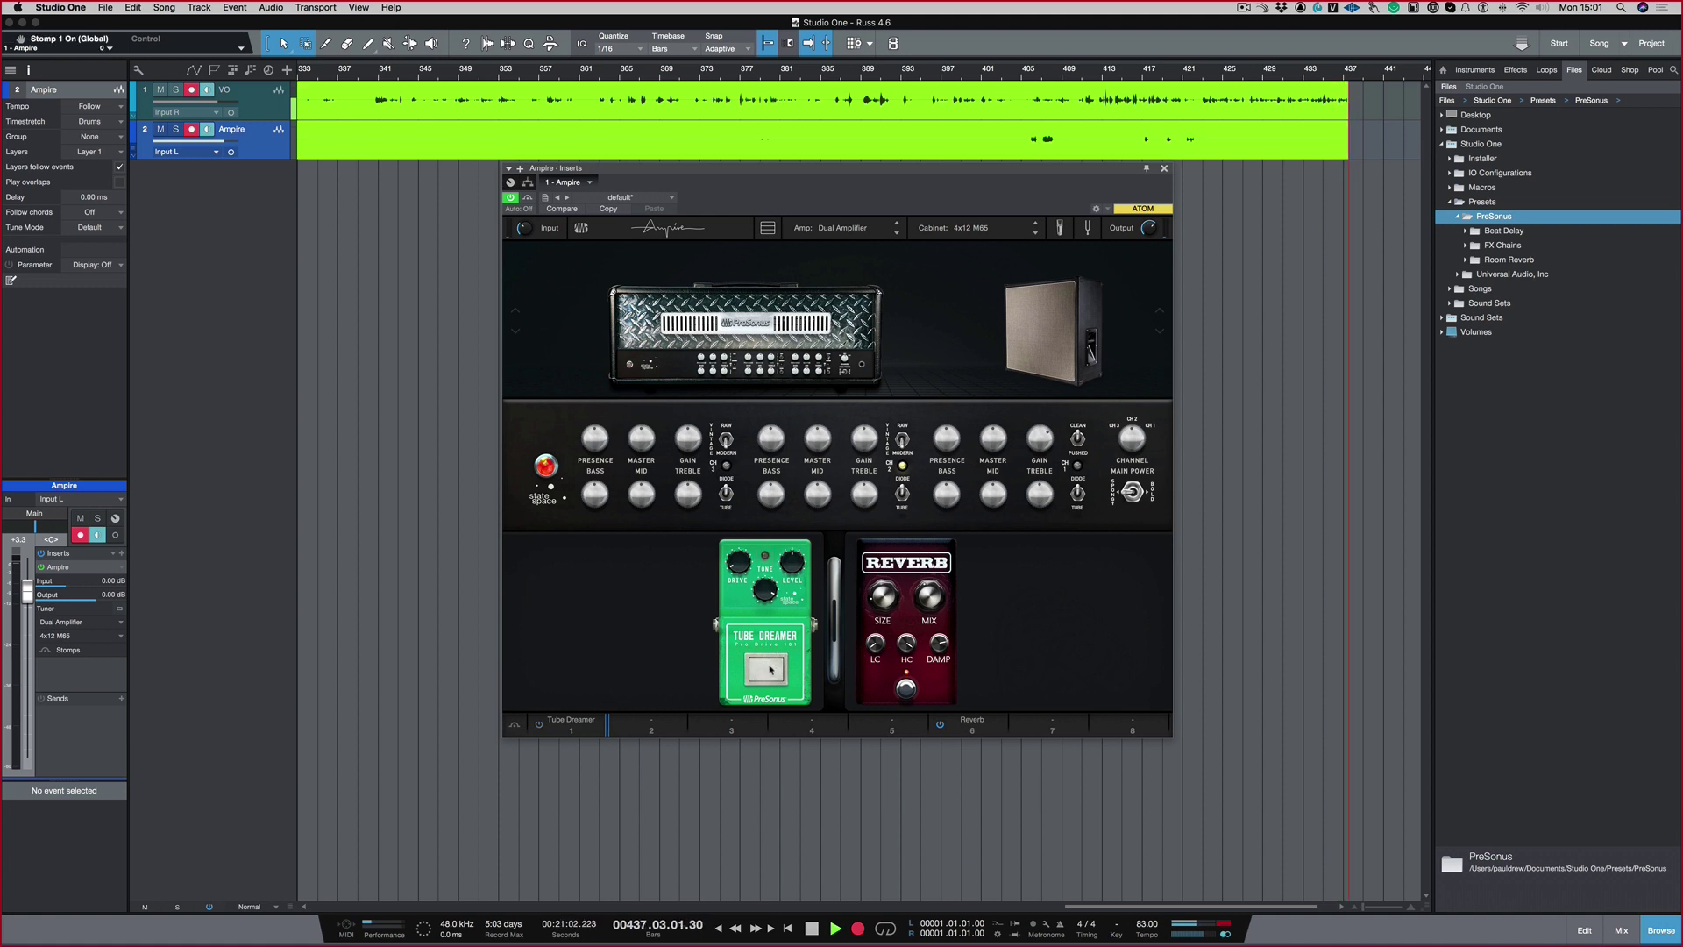
click(770, 669)
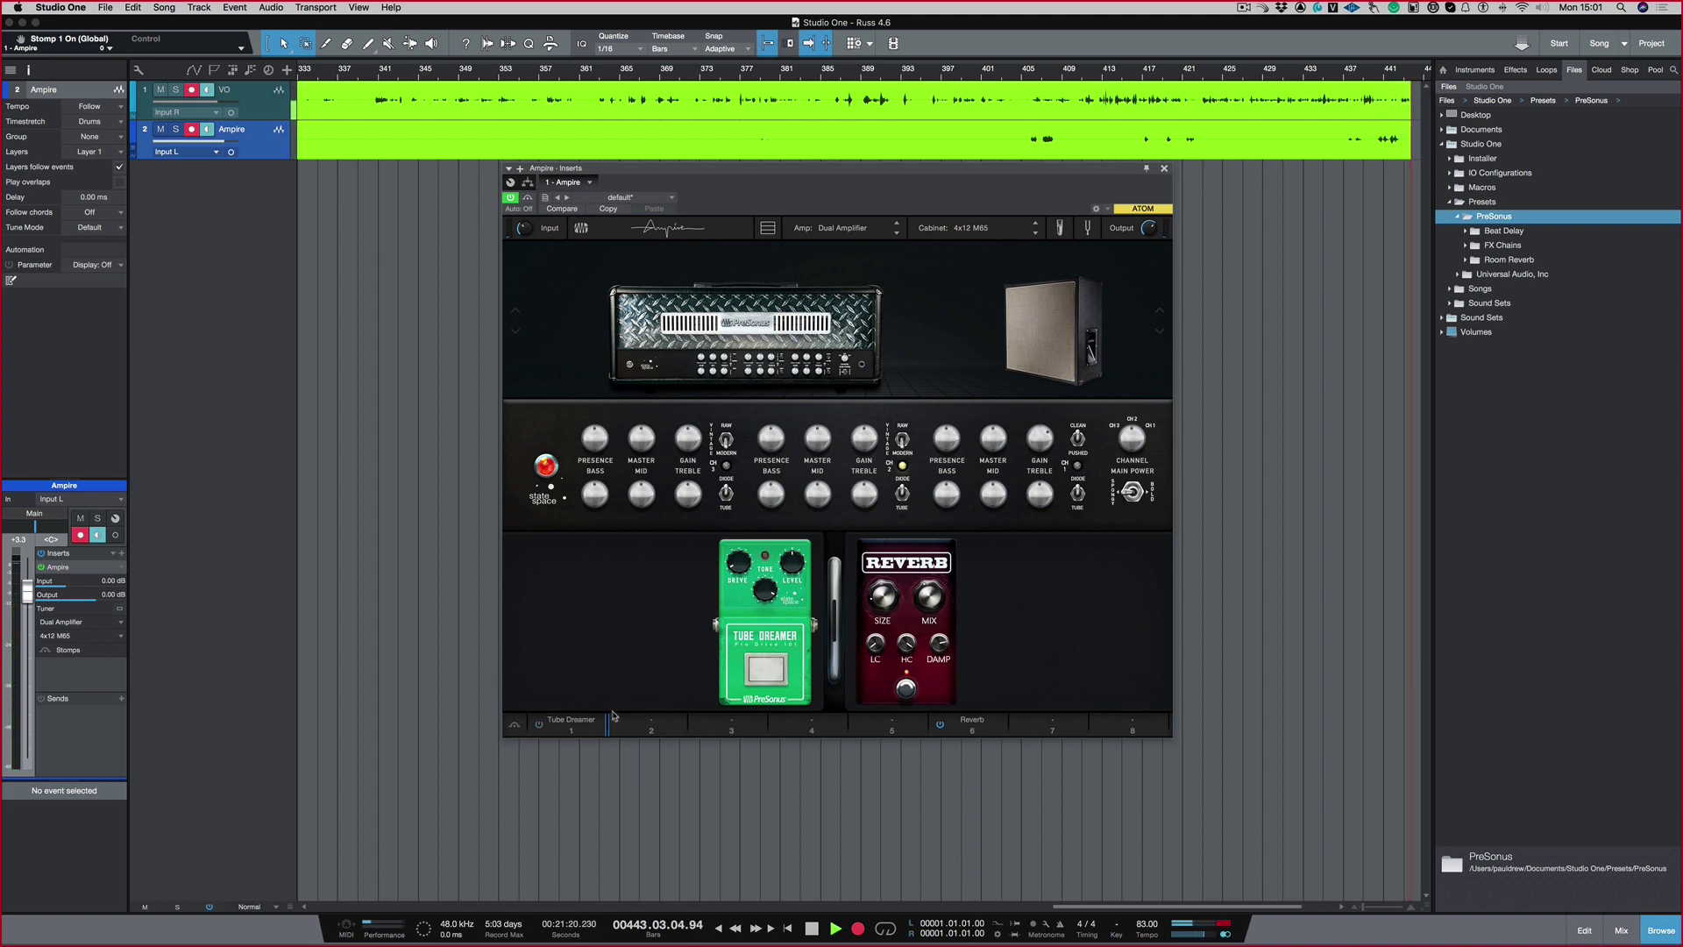
Step: Compare the pedals available for slot 1, including Wah Wah, Delay, FAT and Modulation, and replace Tube Dreamer with Reverb
click(765, 542)
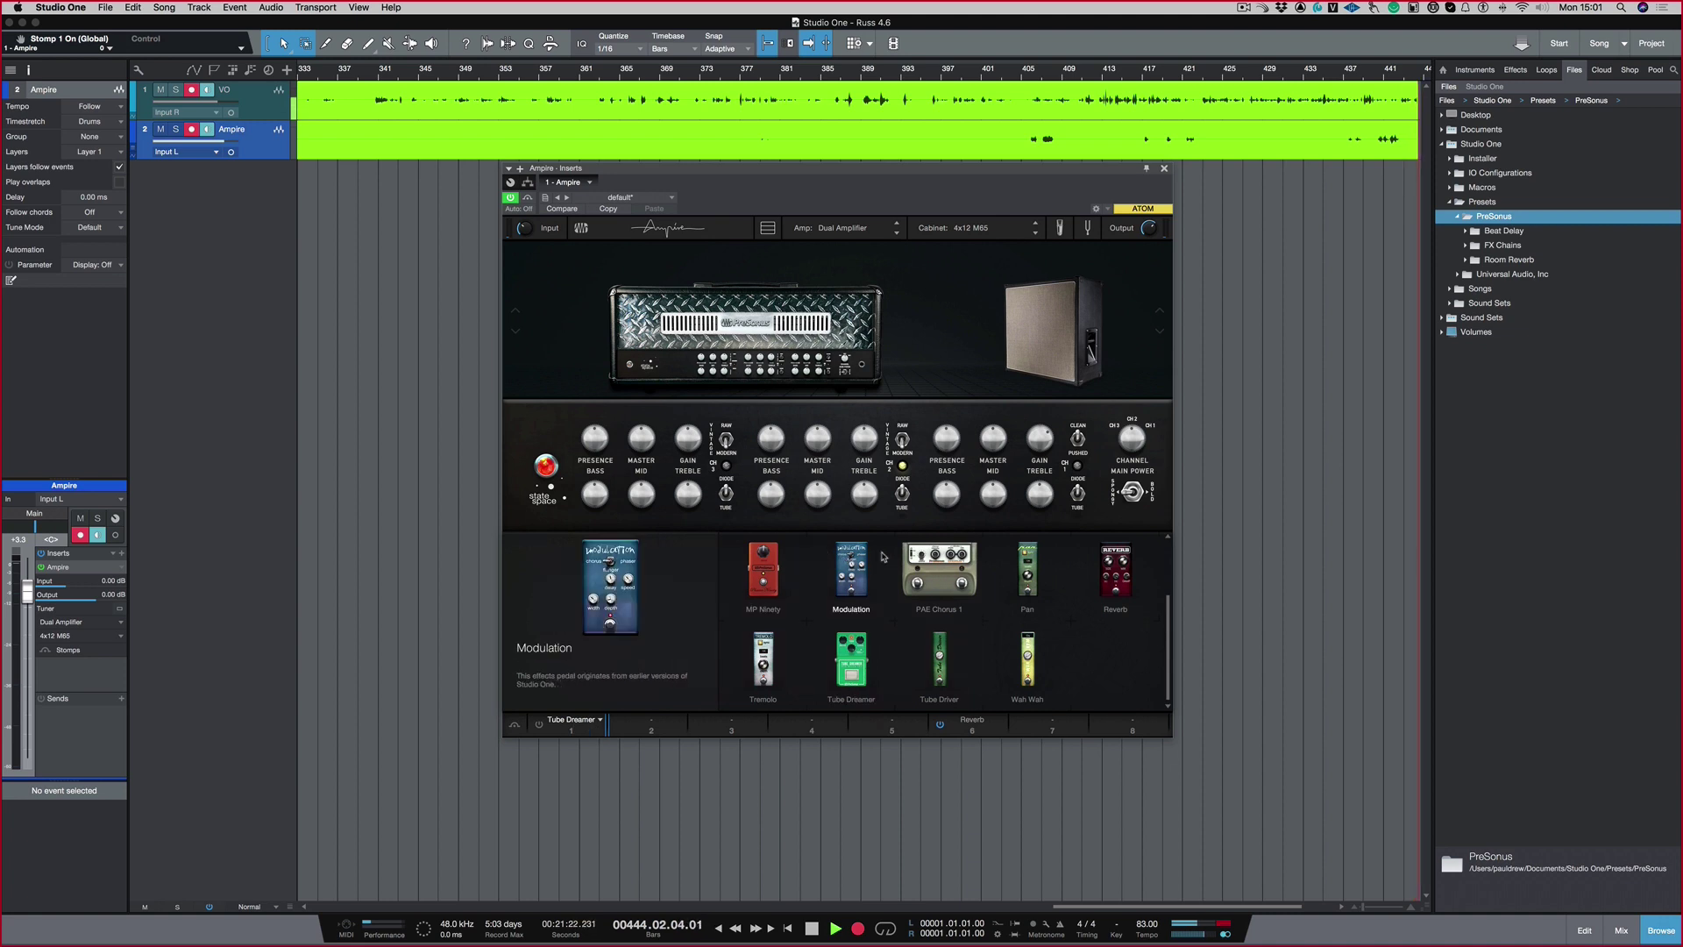
click(1111, 569)
click(764, 663)
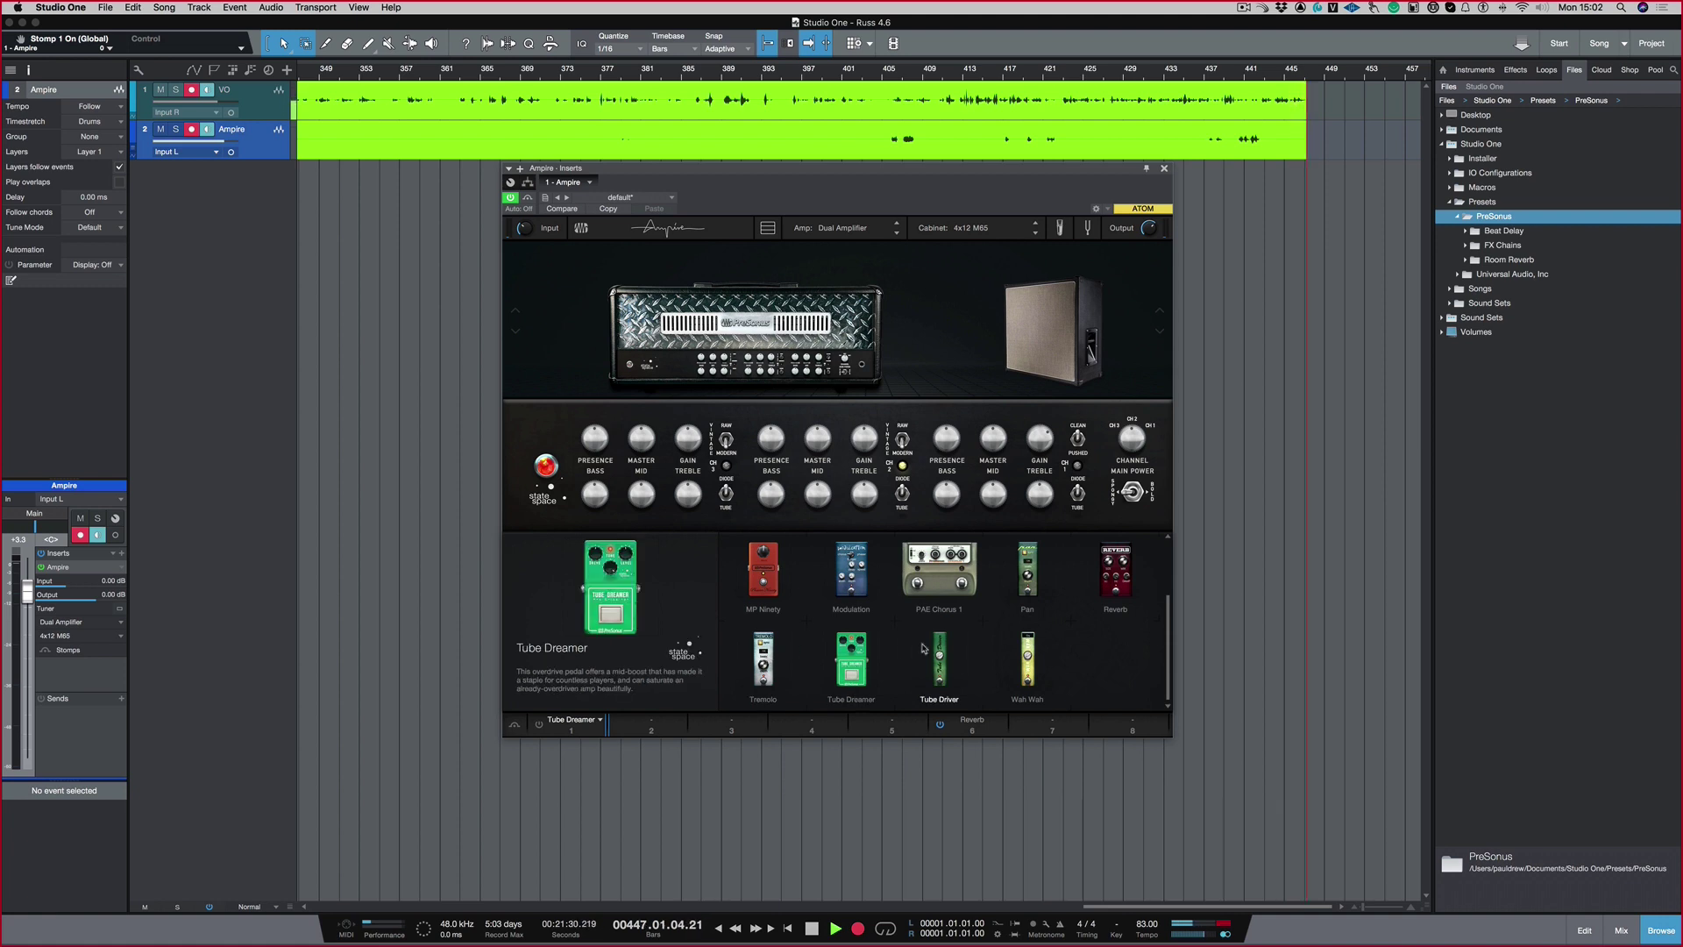
click(1027, 663)
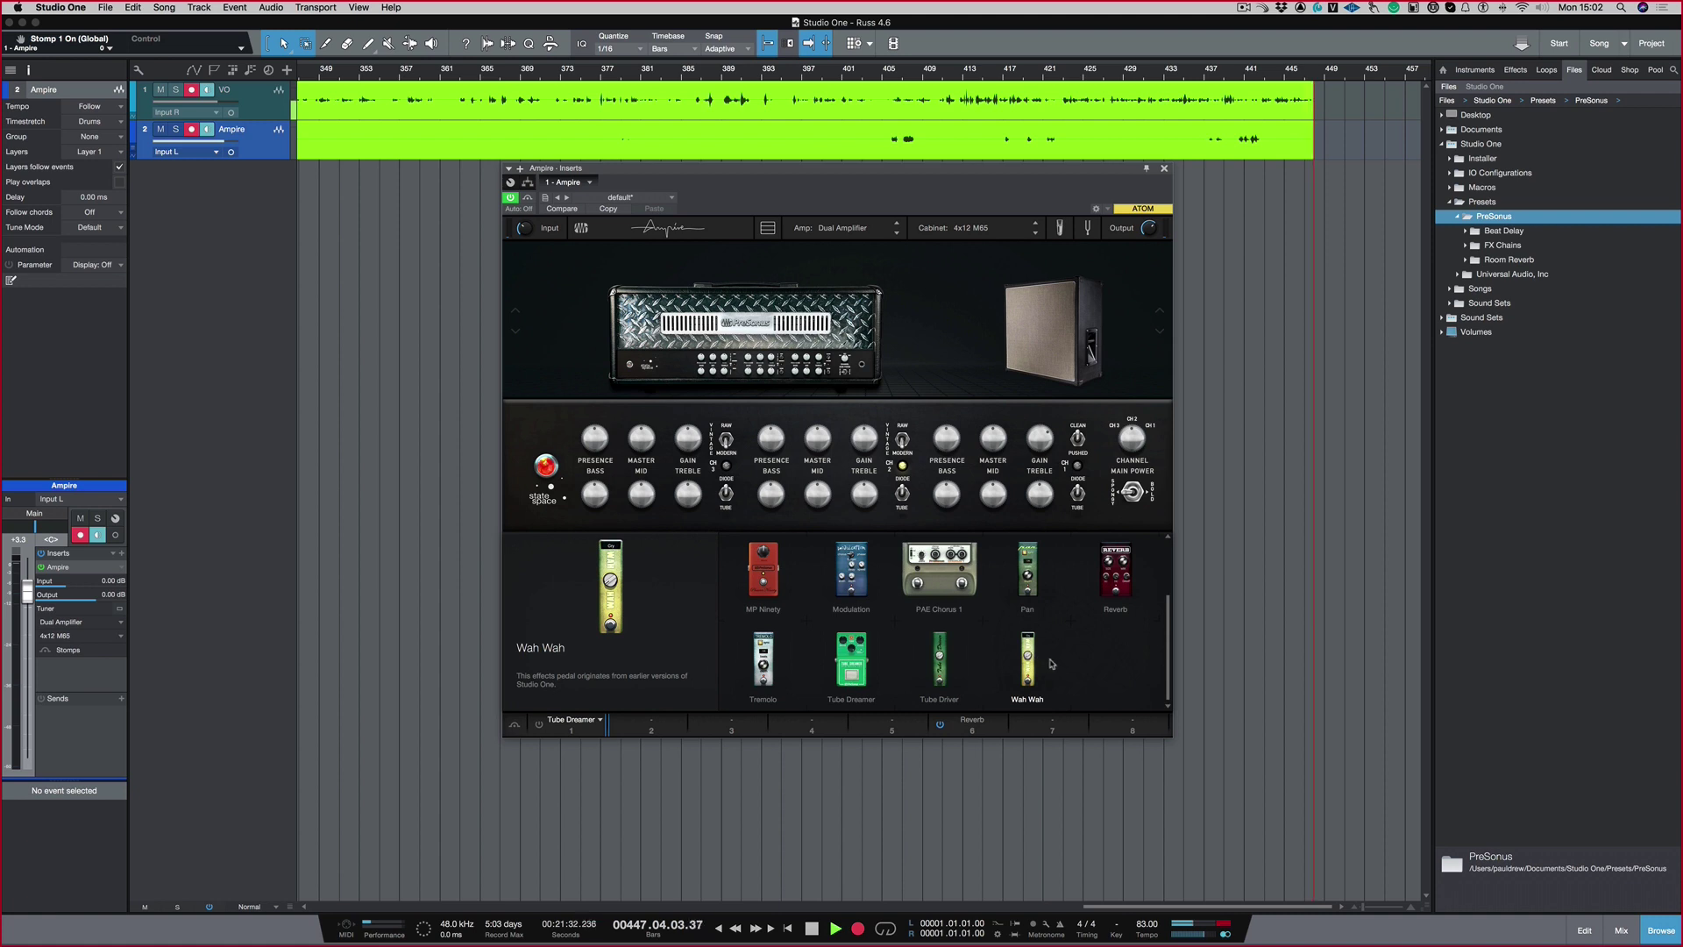
scroll(1051, 663, up, 2)
click(832, 541)
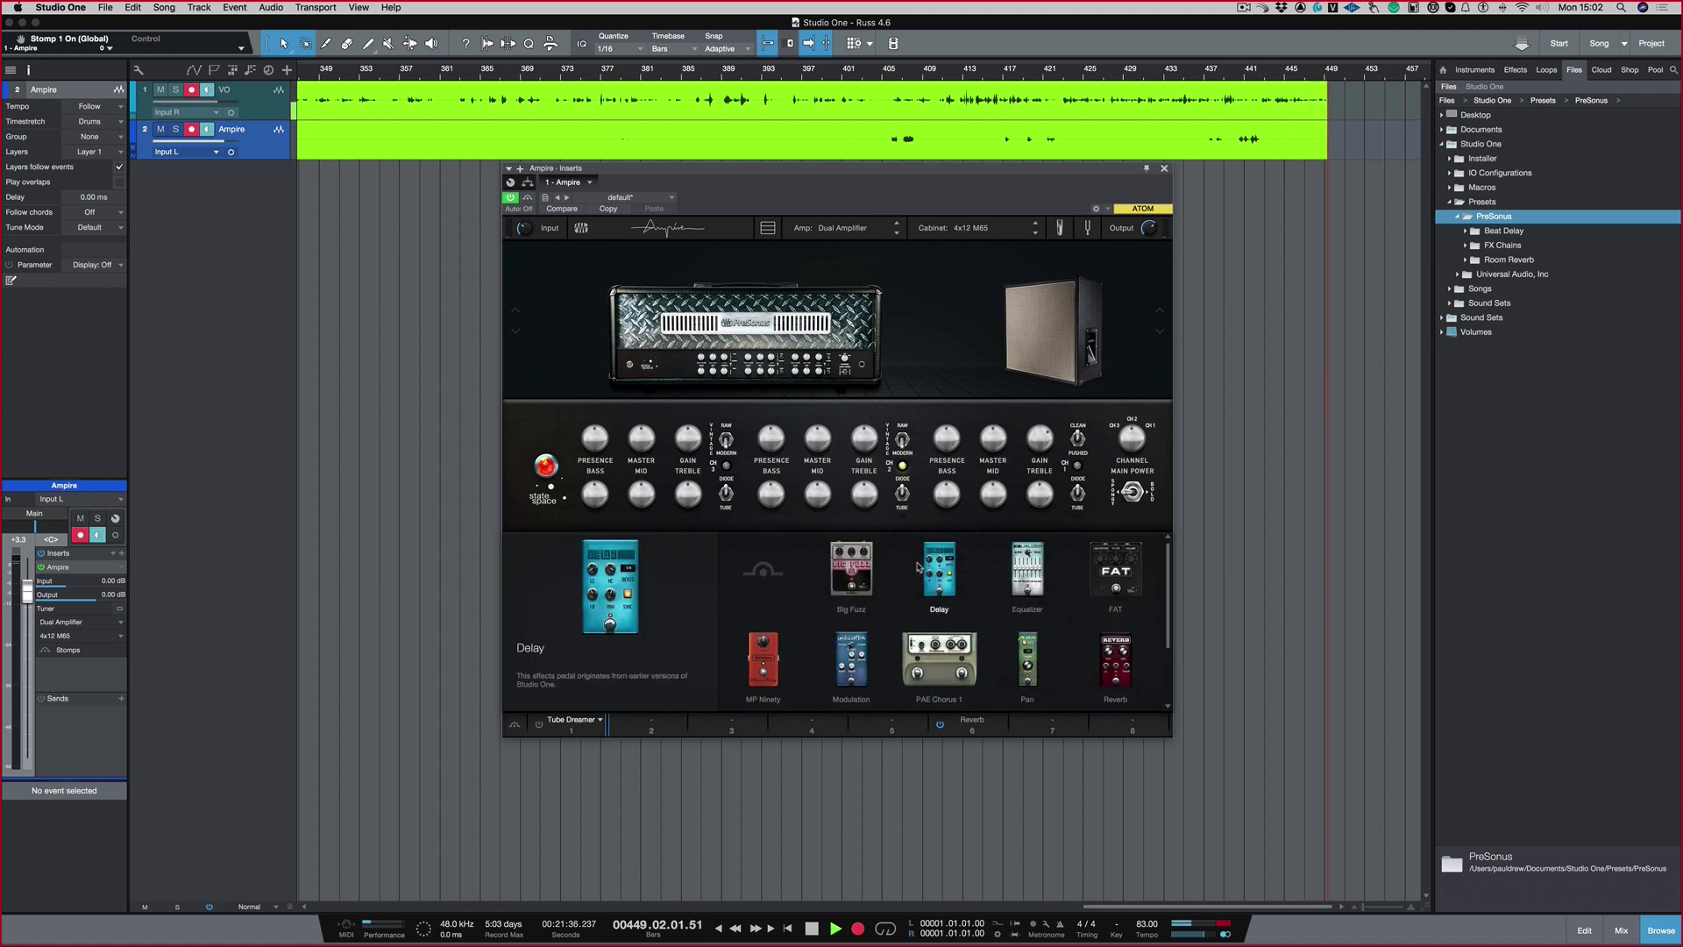
click(1135, 570)
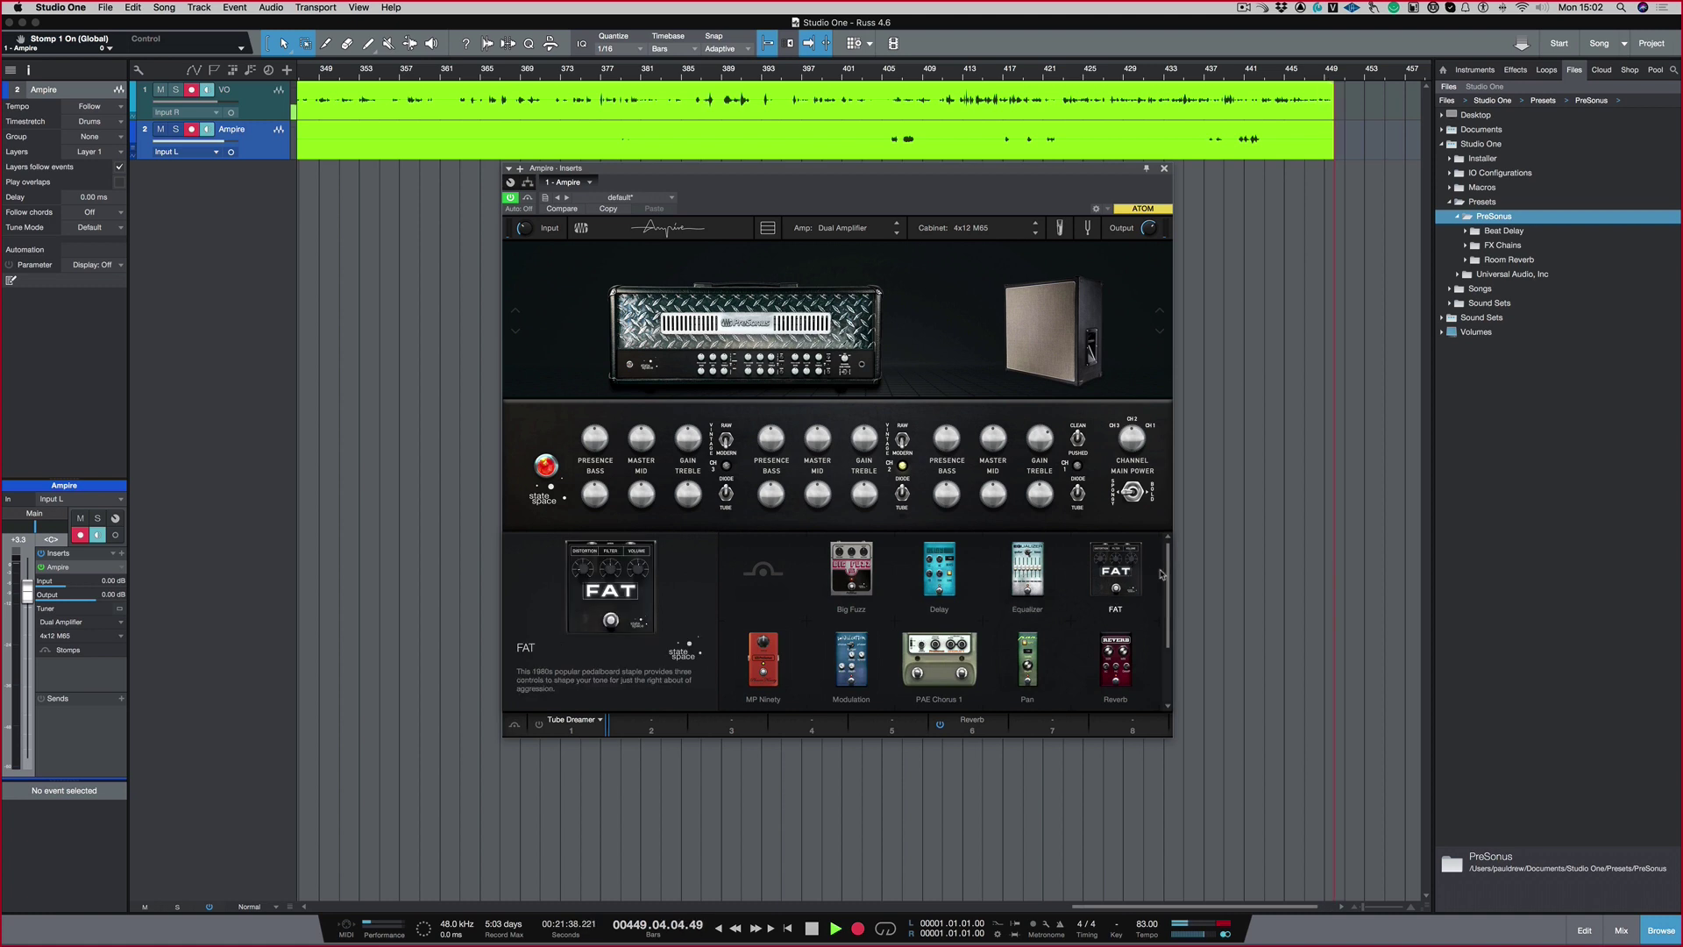
click(937, 663)
click(846, 663)
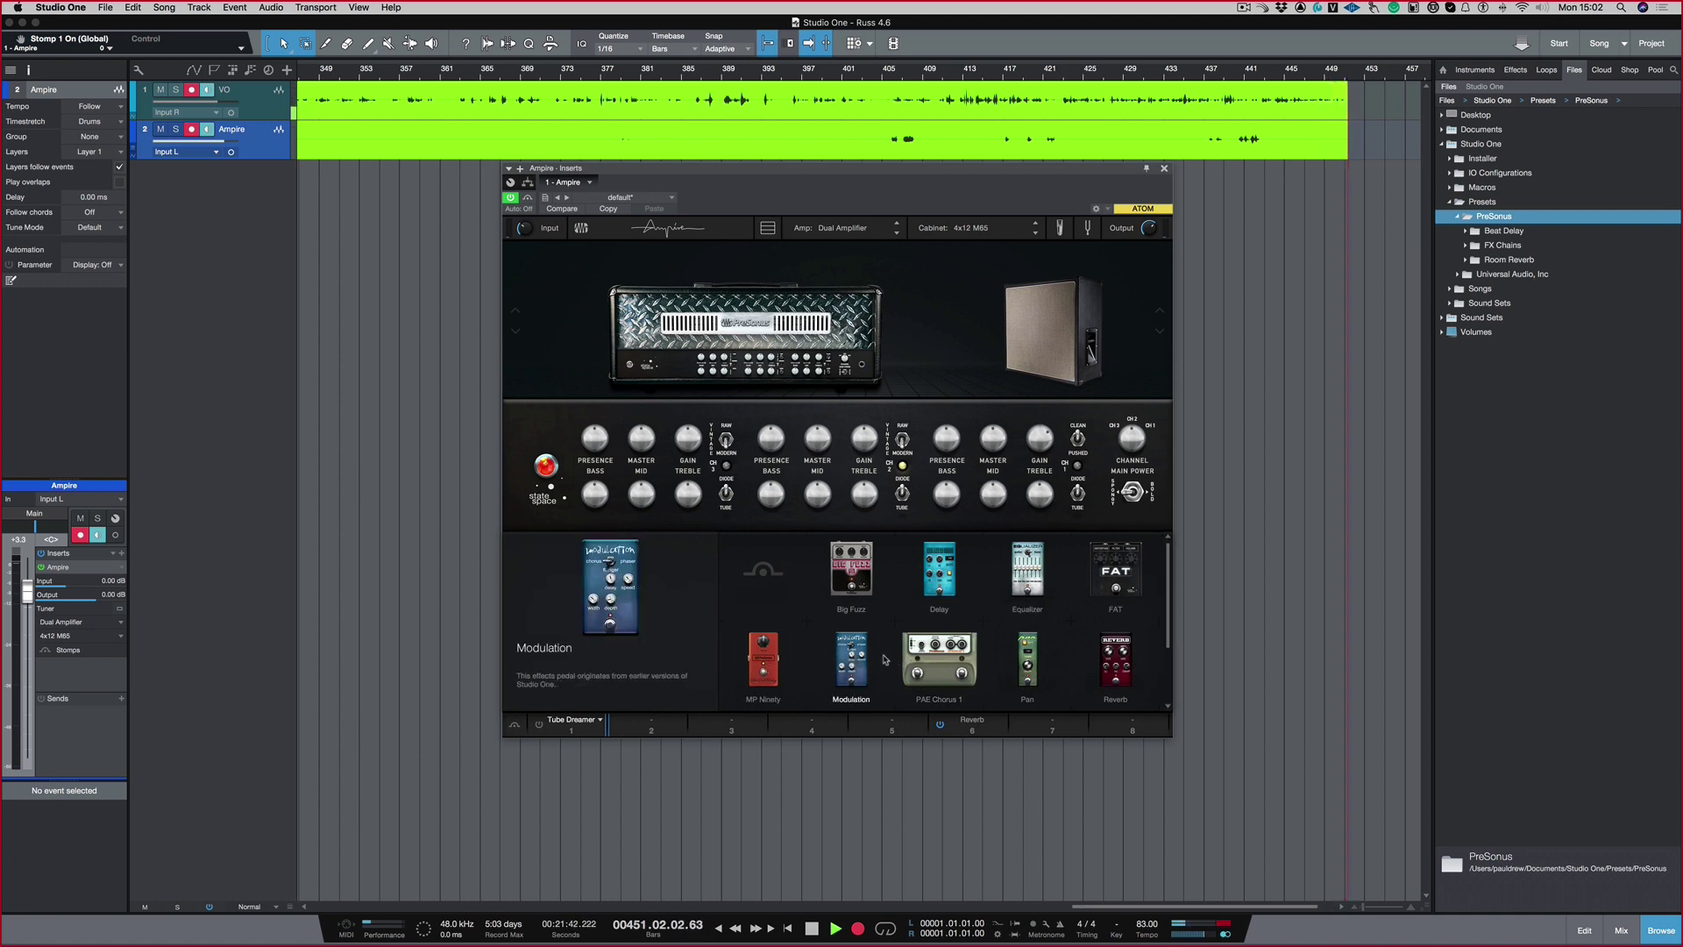
click(940, 682)
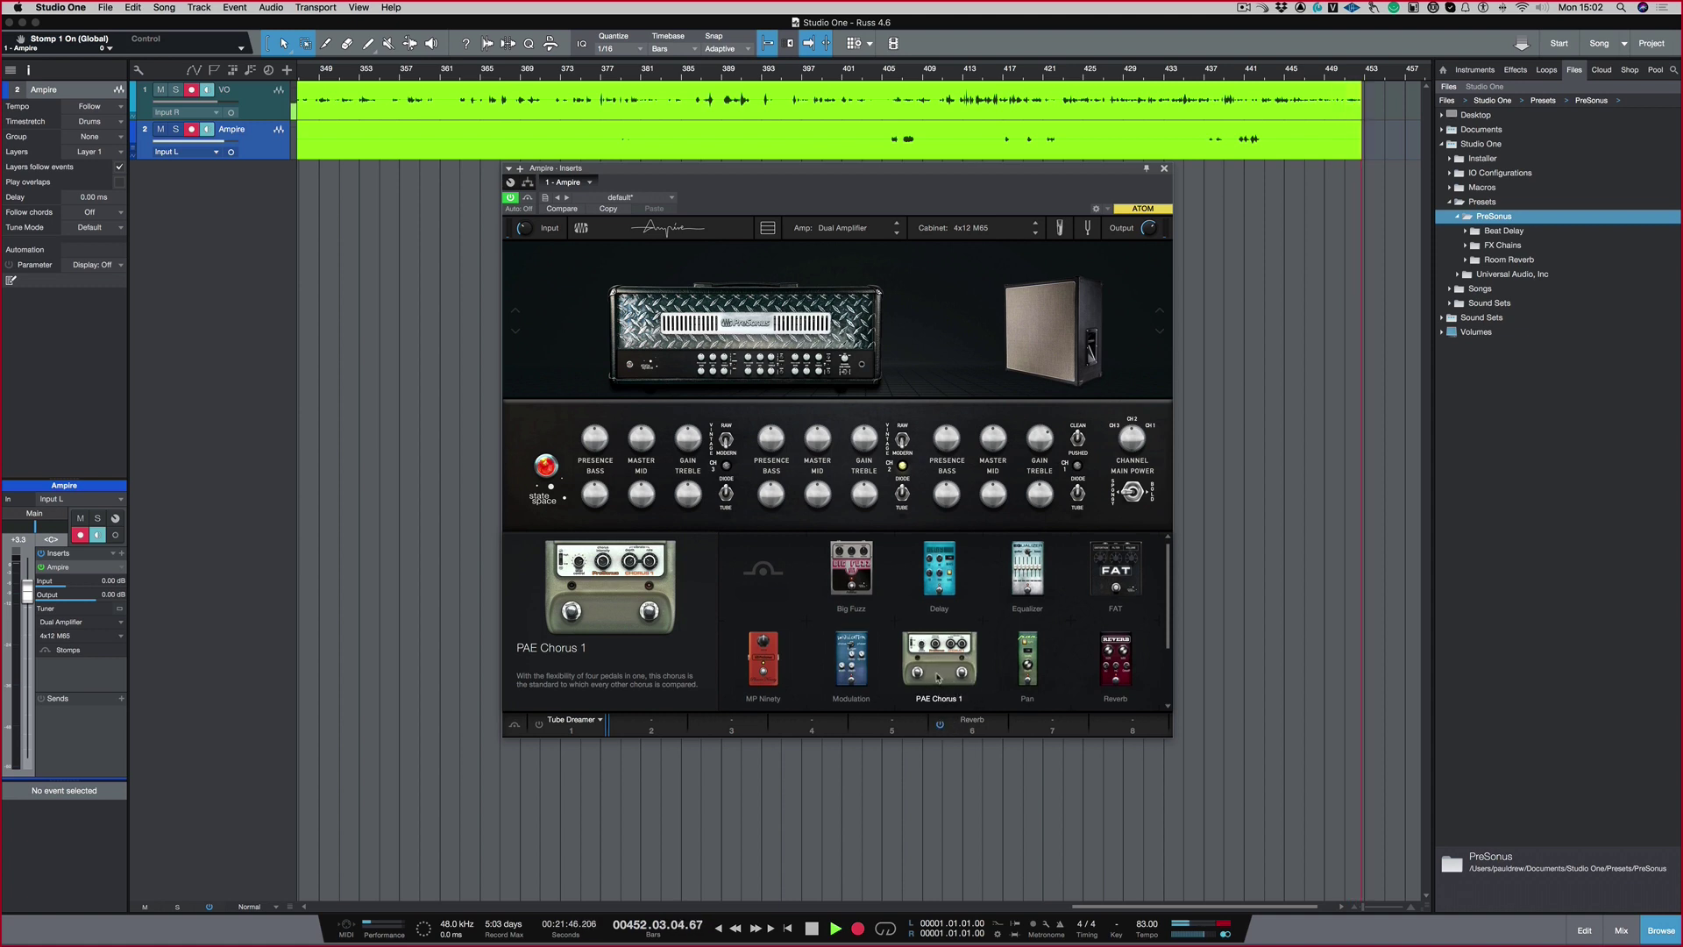
click(1029, 661)
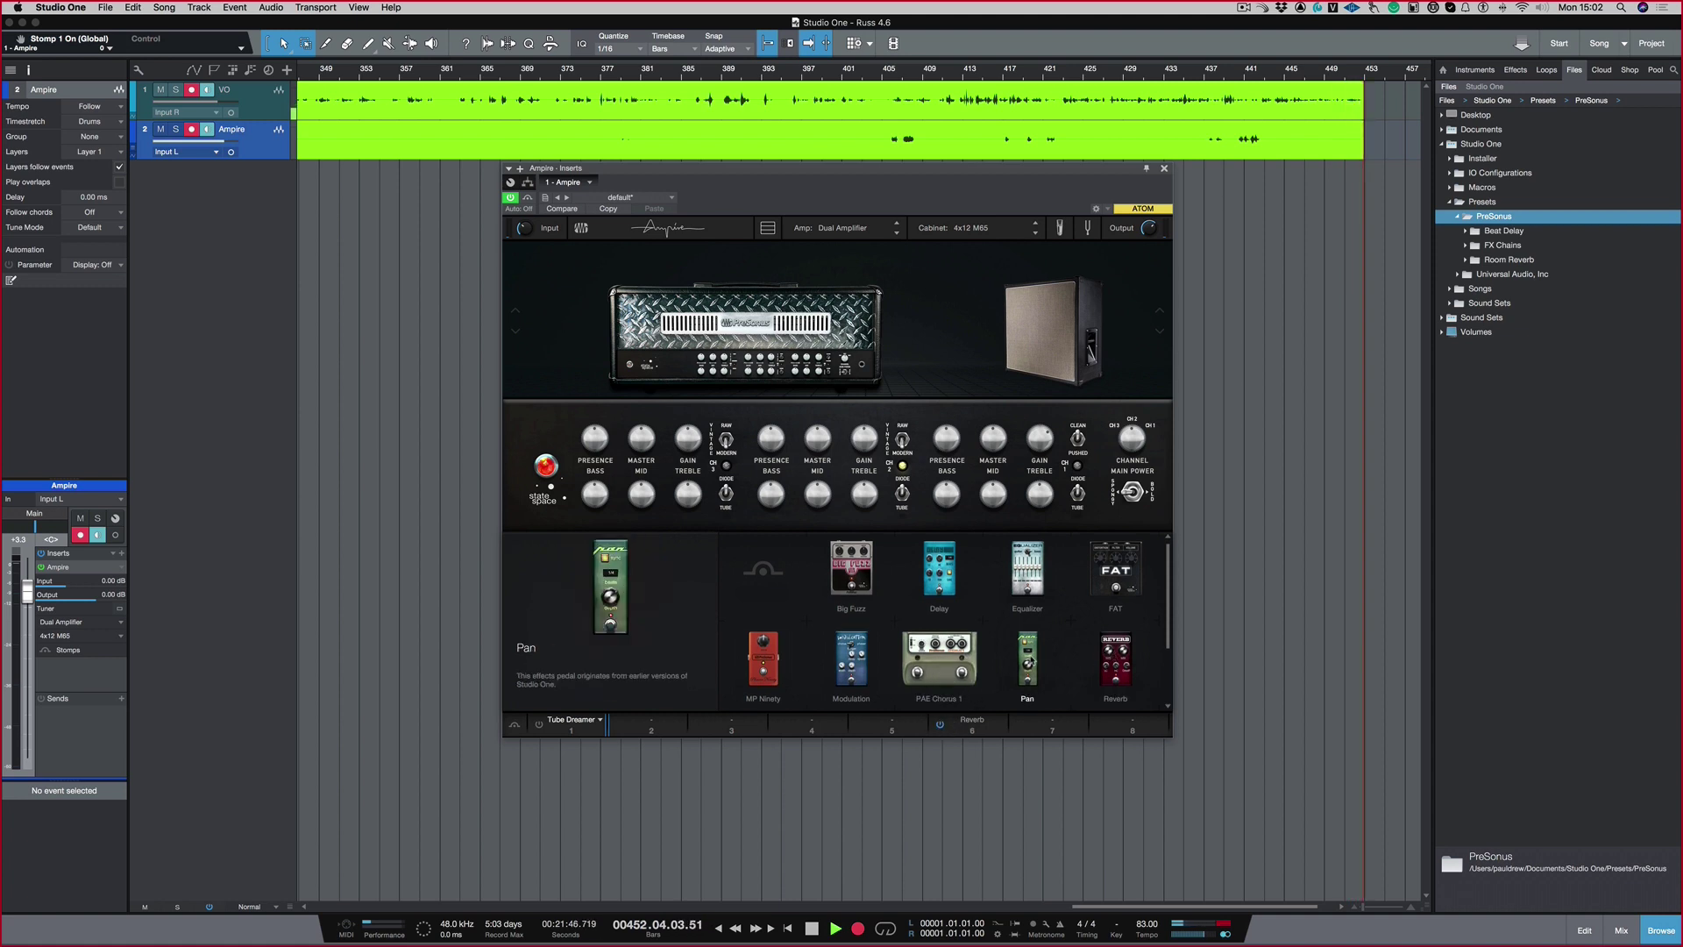
click(1128, 661)
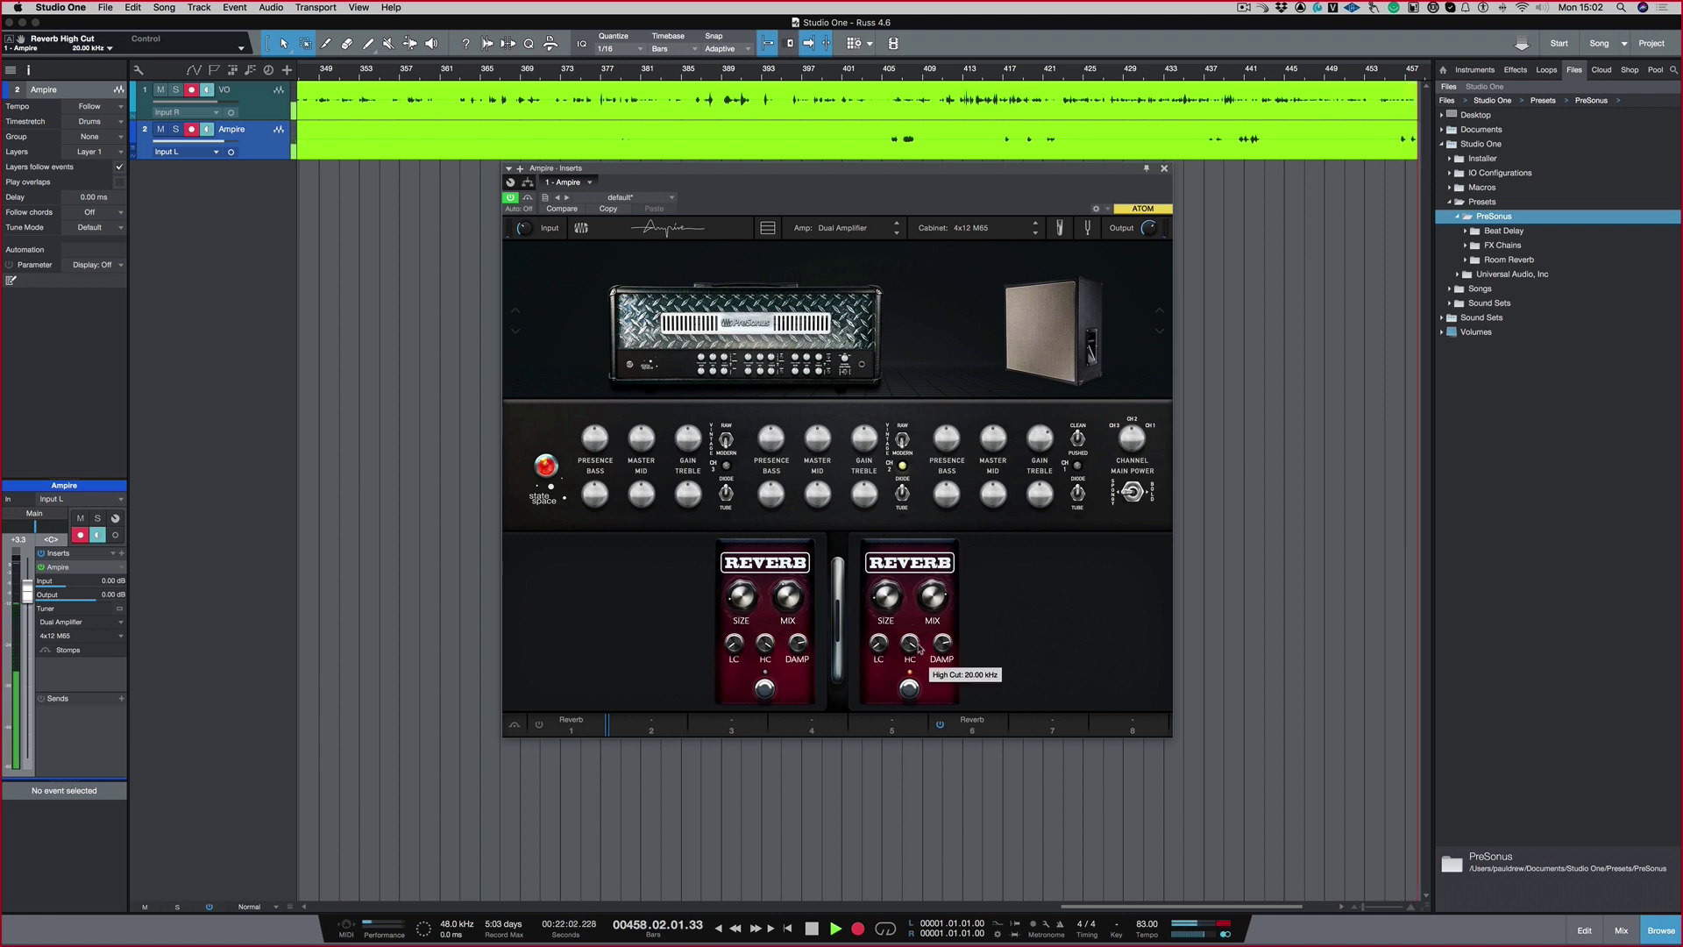
Step: Set the Mix of the Reverb pedal in slot 6 to 14 %
mouse_move(932, 597)
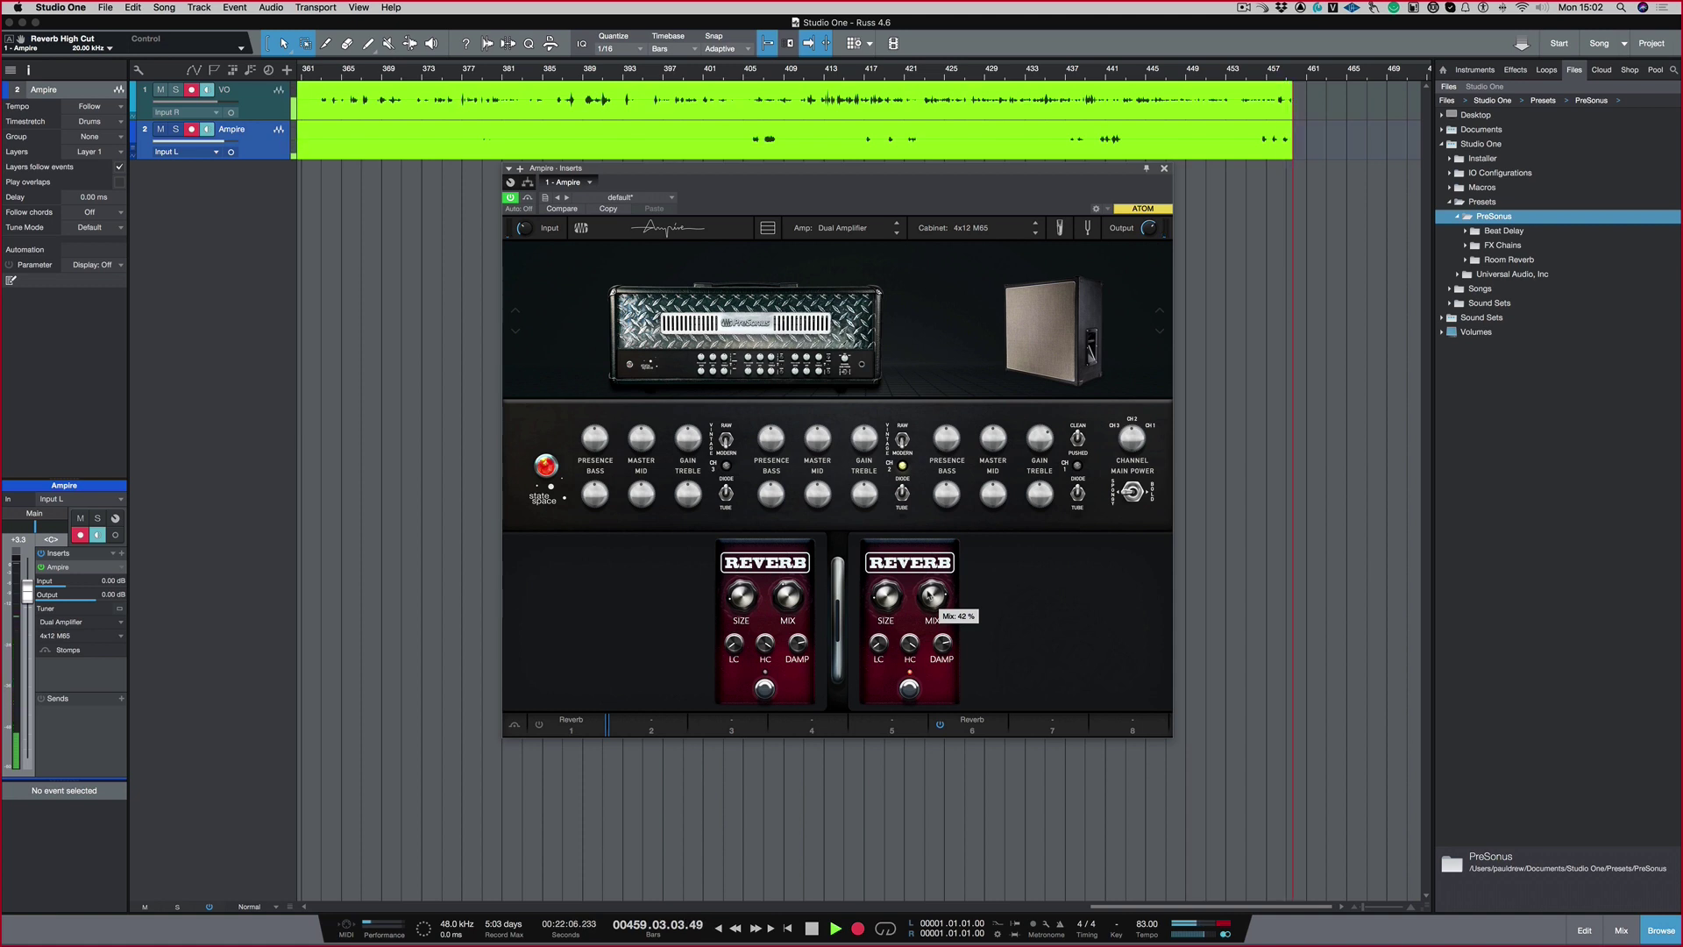
drag(932, 596, 922, 653)
mouse_move(922, 661)
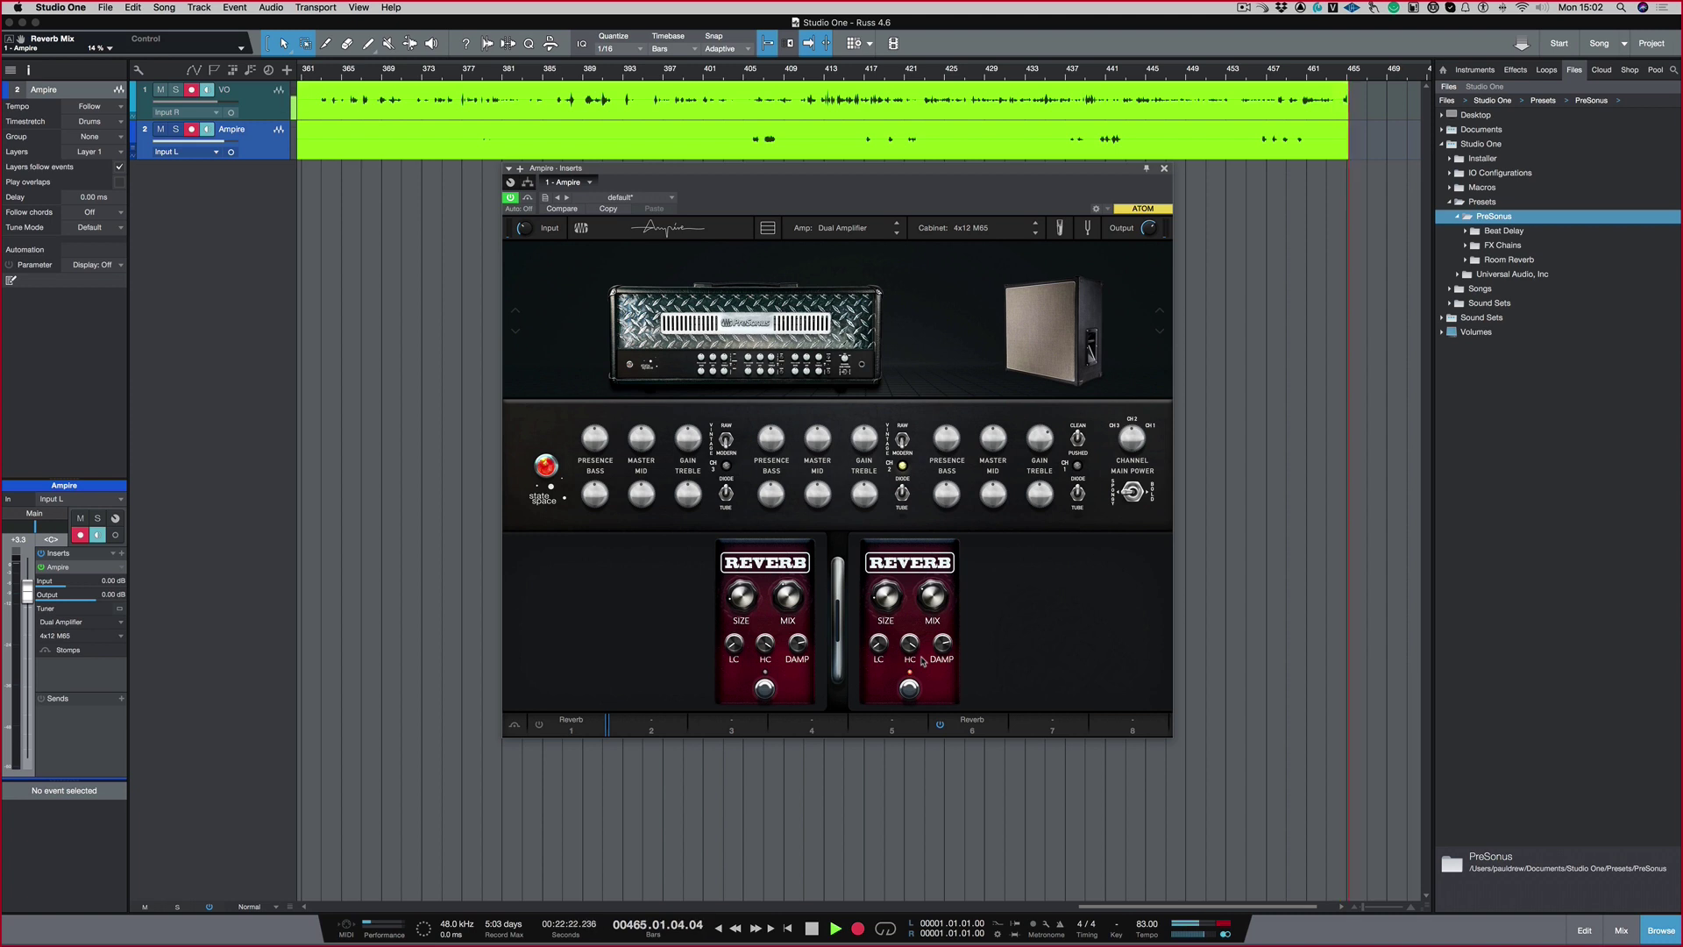
Step: Switch the amp model from Dual Amplifier to Amp STV
click(848, 230)
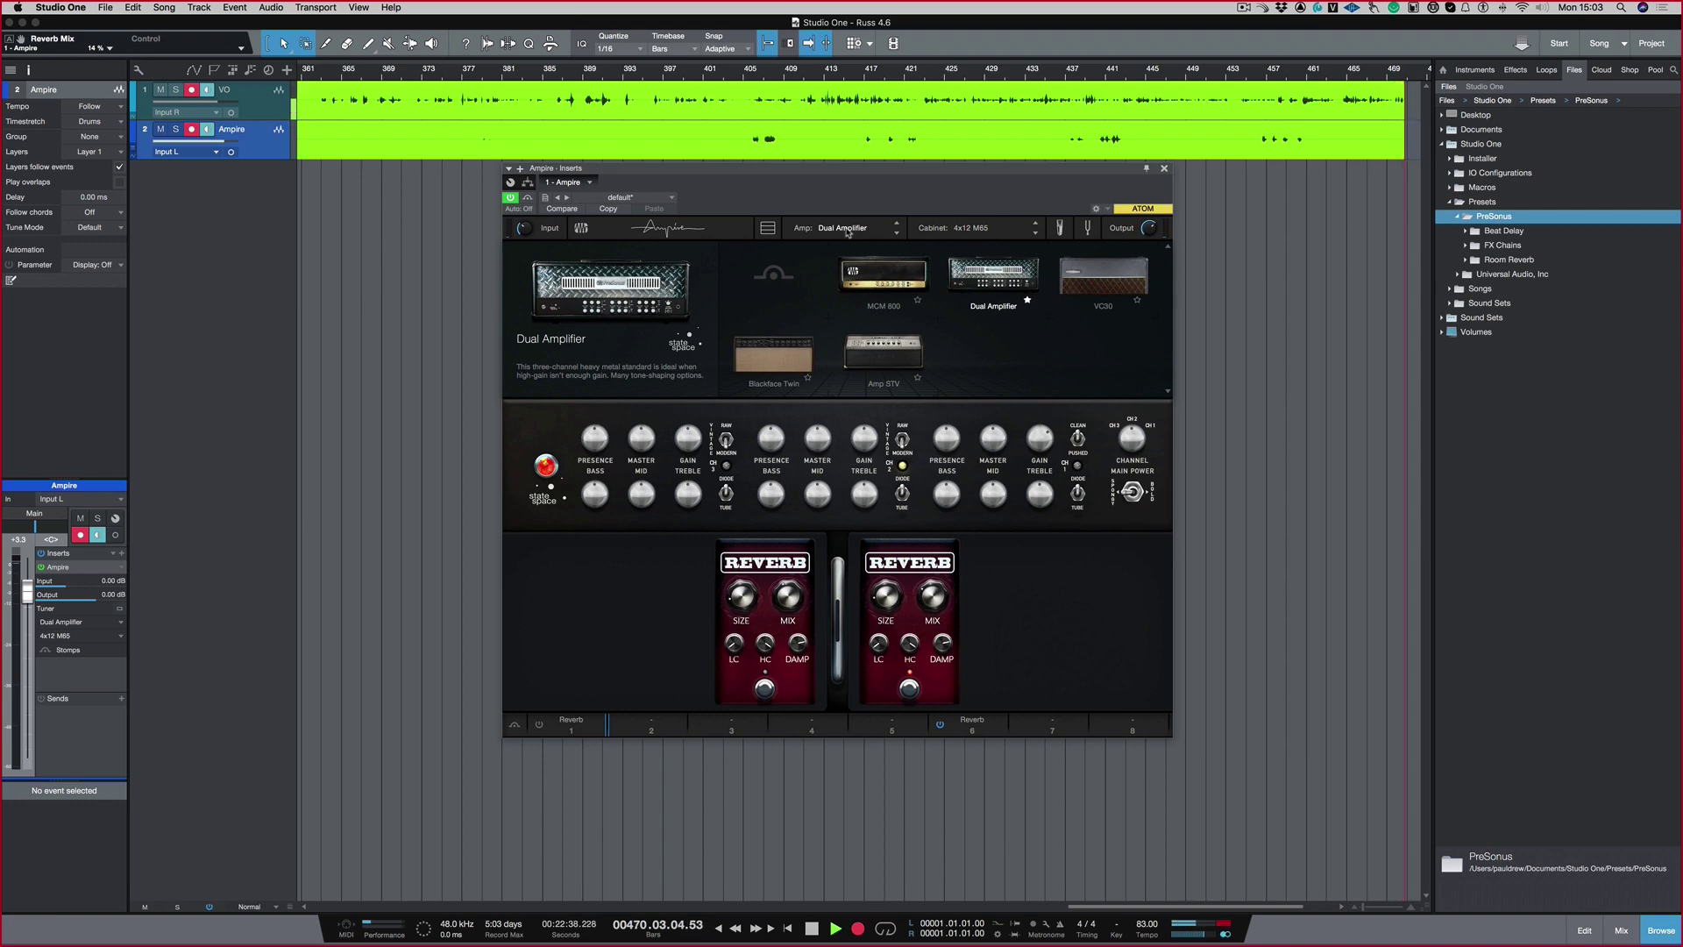
click(881, 355)
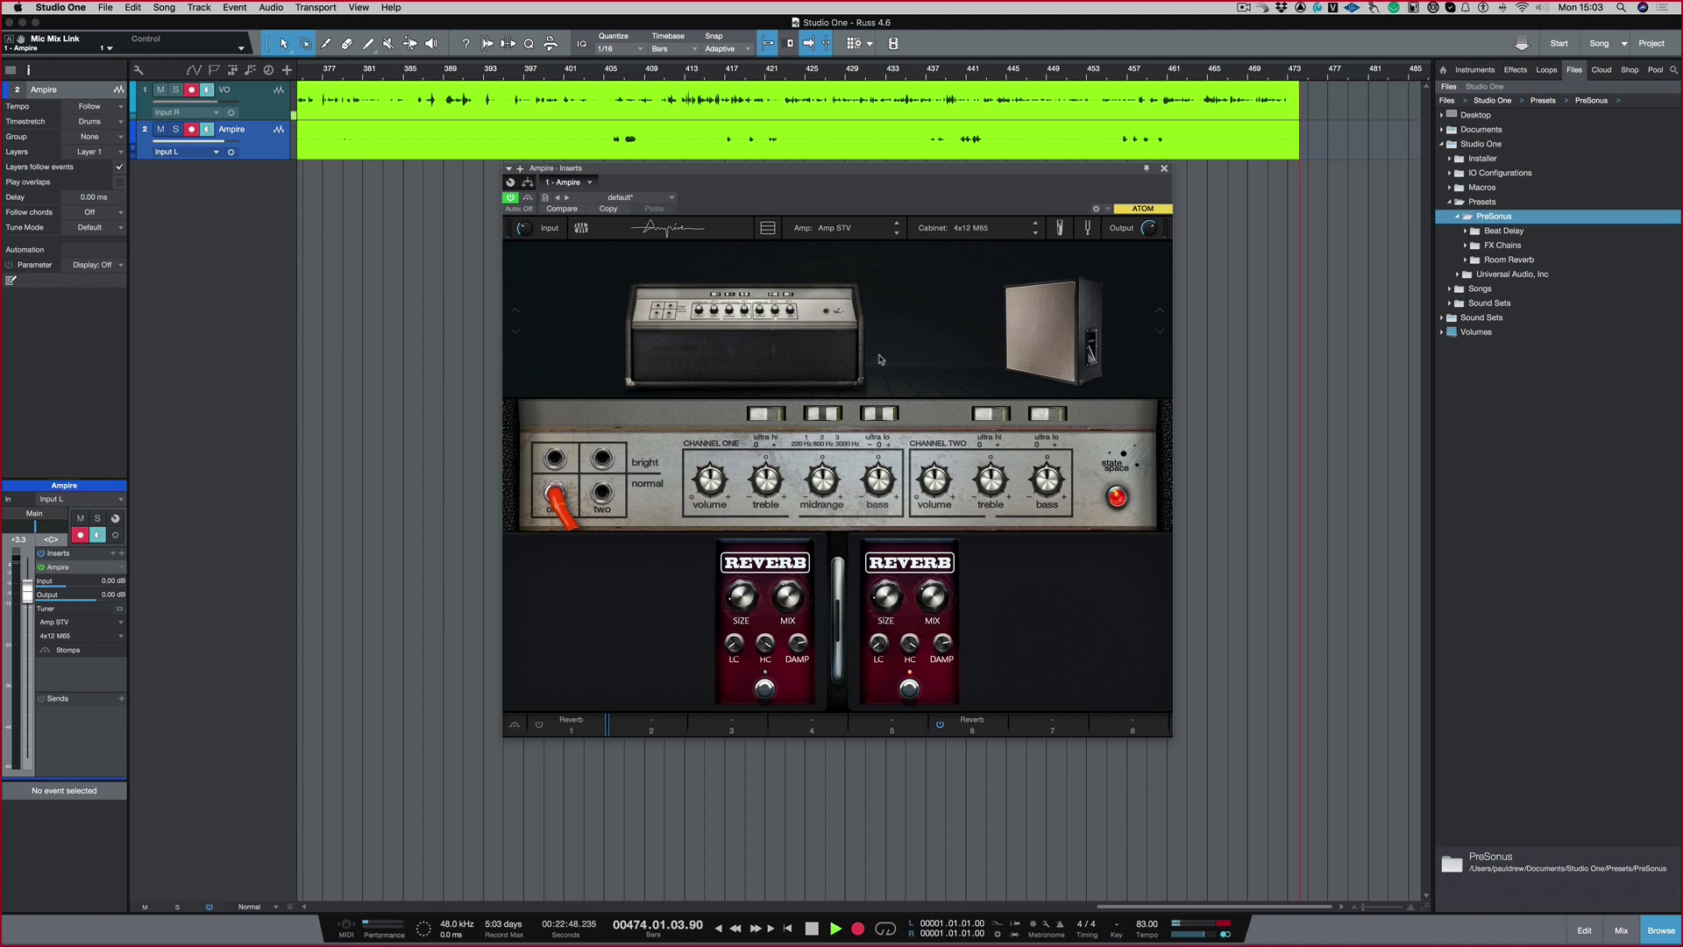
Step: Switch Ampire's cabinet model from 4x12 M65 to User Cabinet
click(1029, 322)
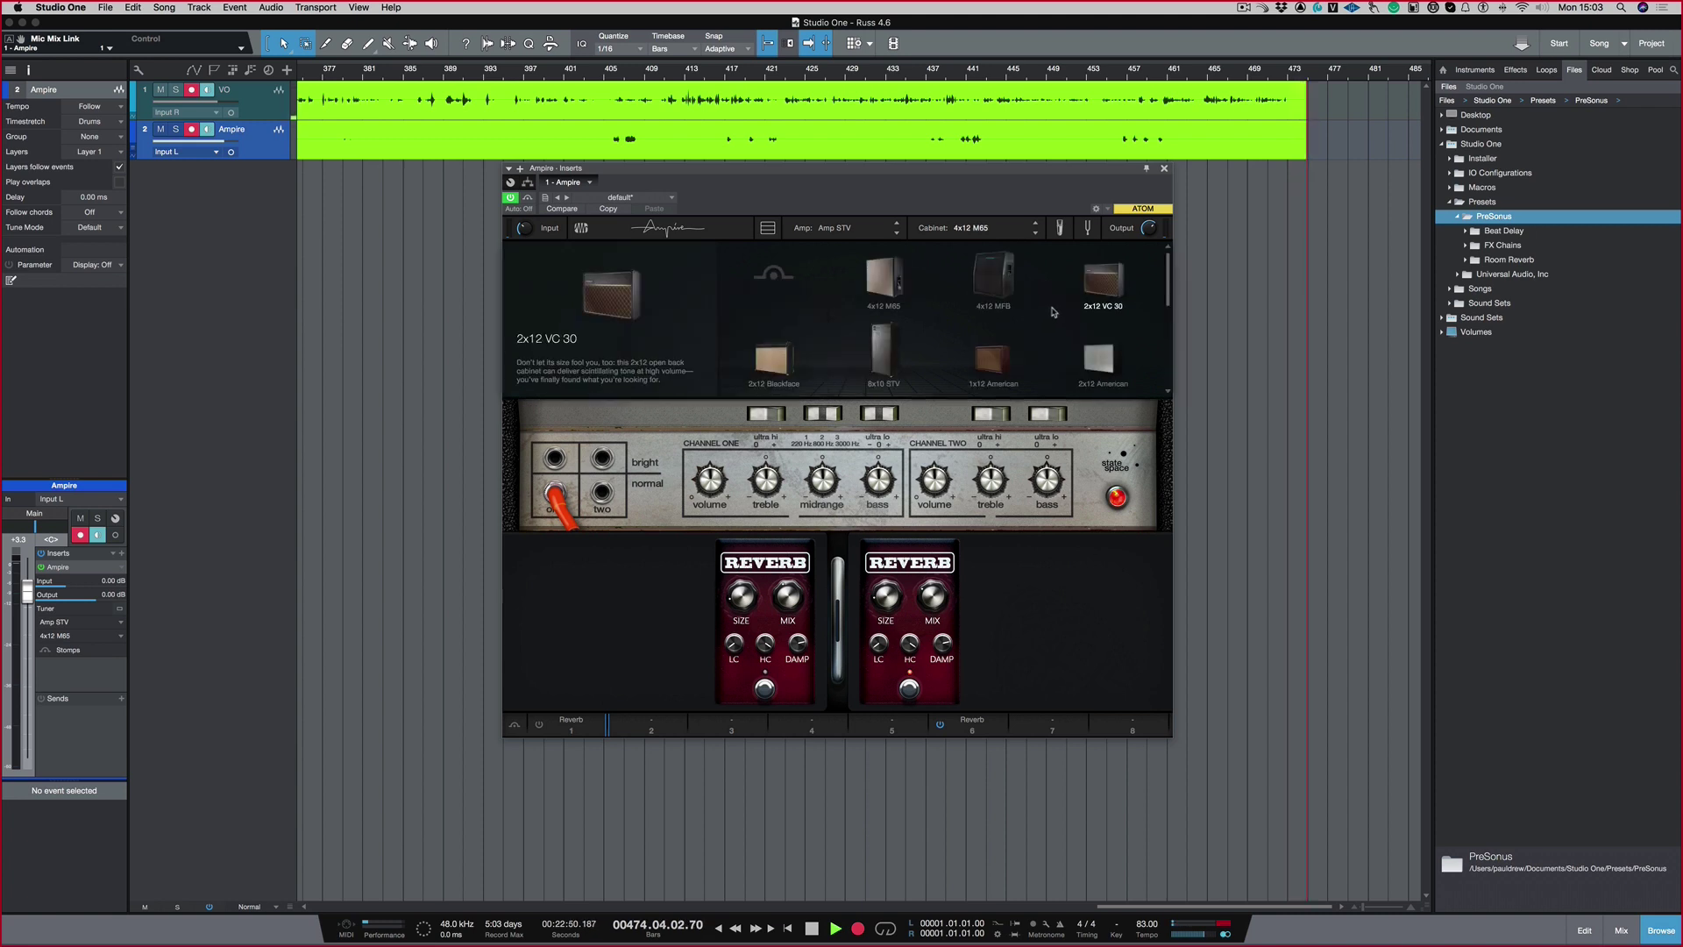
scroll(1047, 315, down, 3)
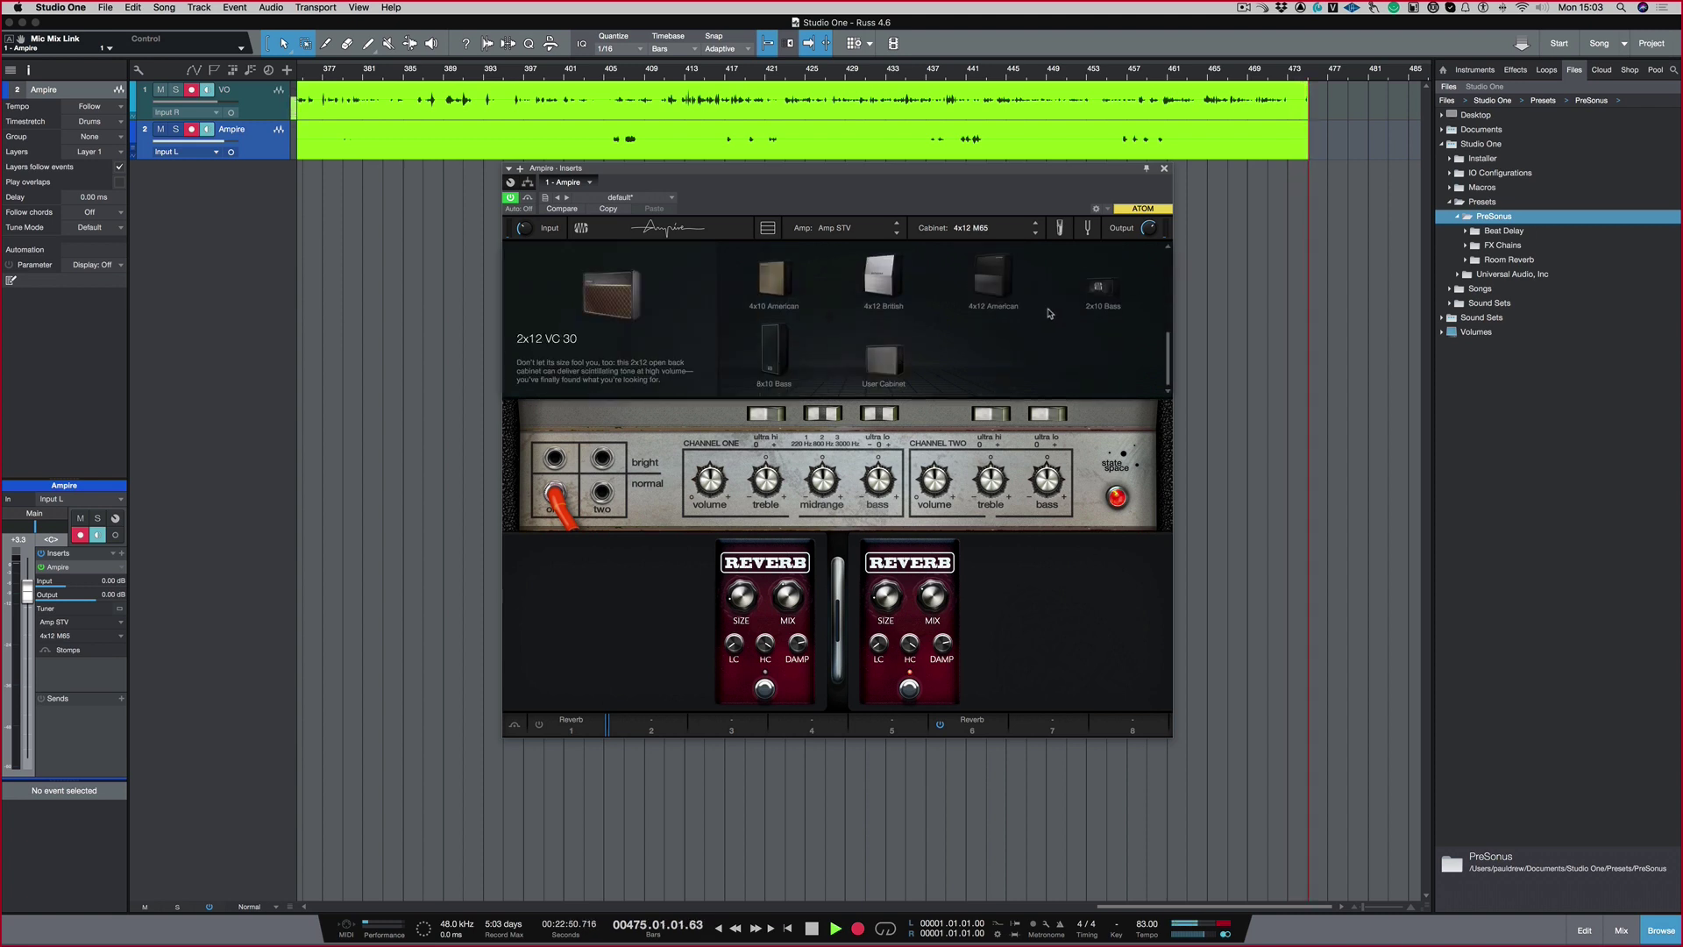
click(889, 379)
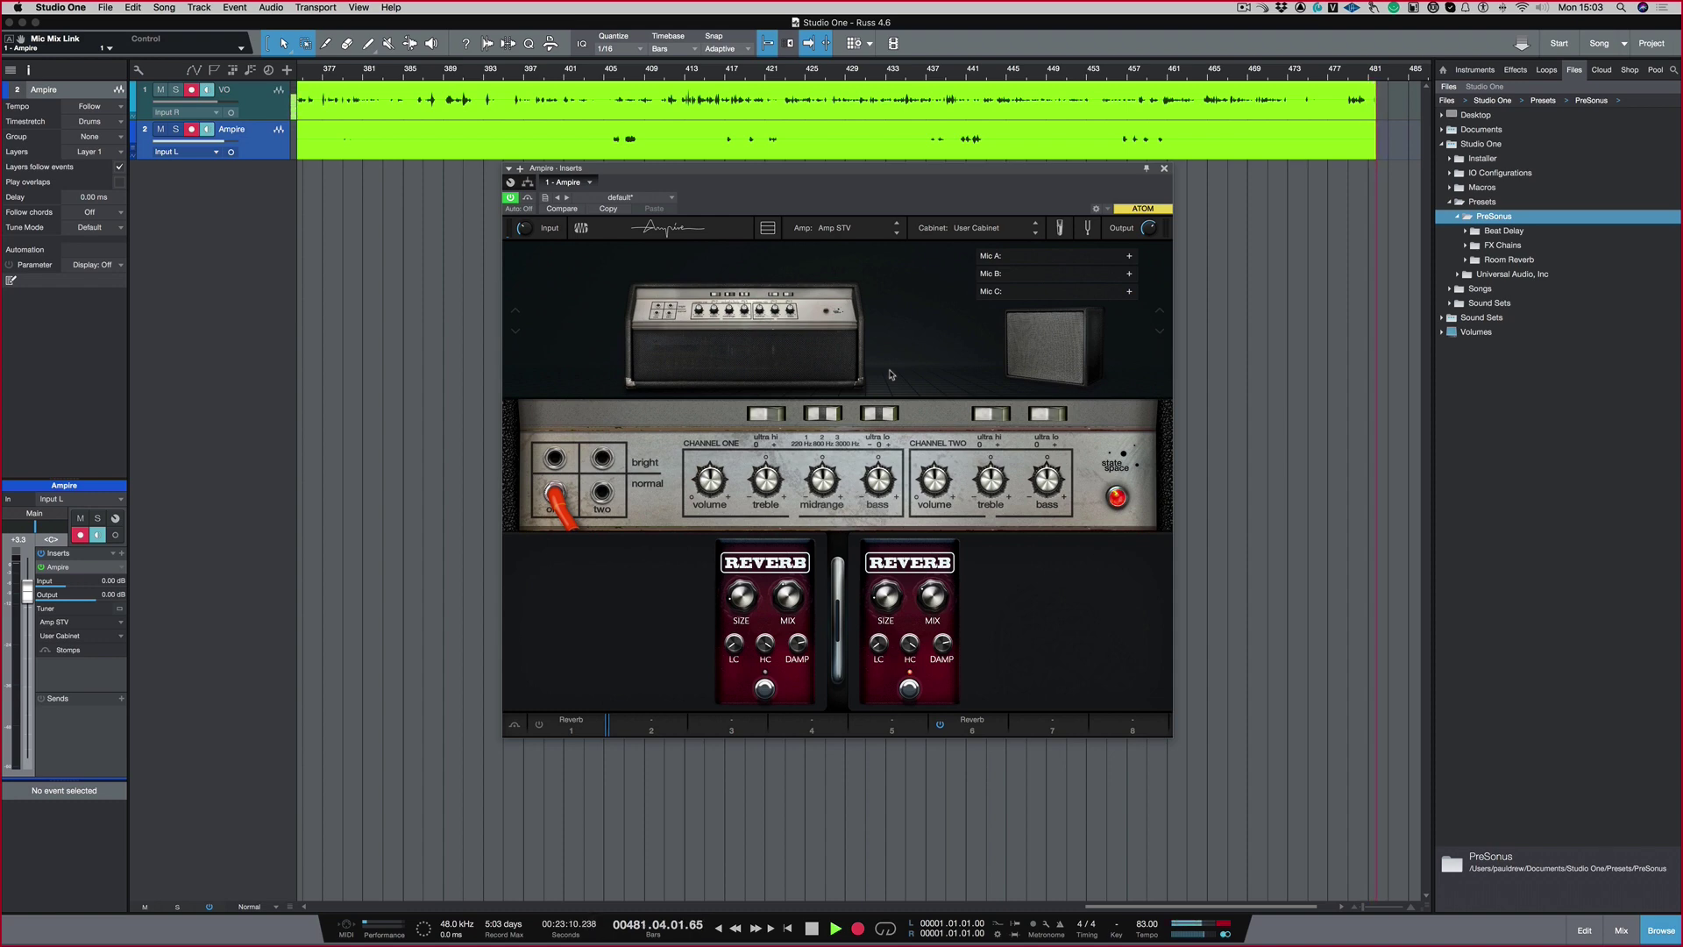
Step: Browse the song and Desktop folders for a Mic A file without loading one, and view the User Cabinet's mic edit controls
click(1129, 257)
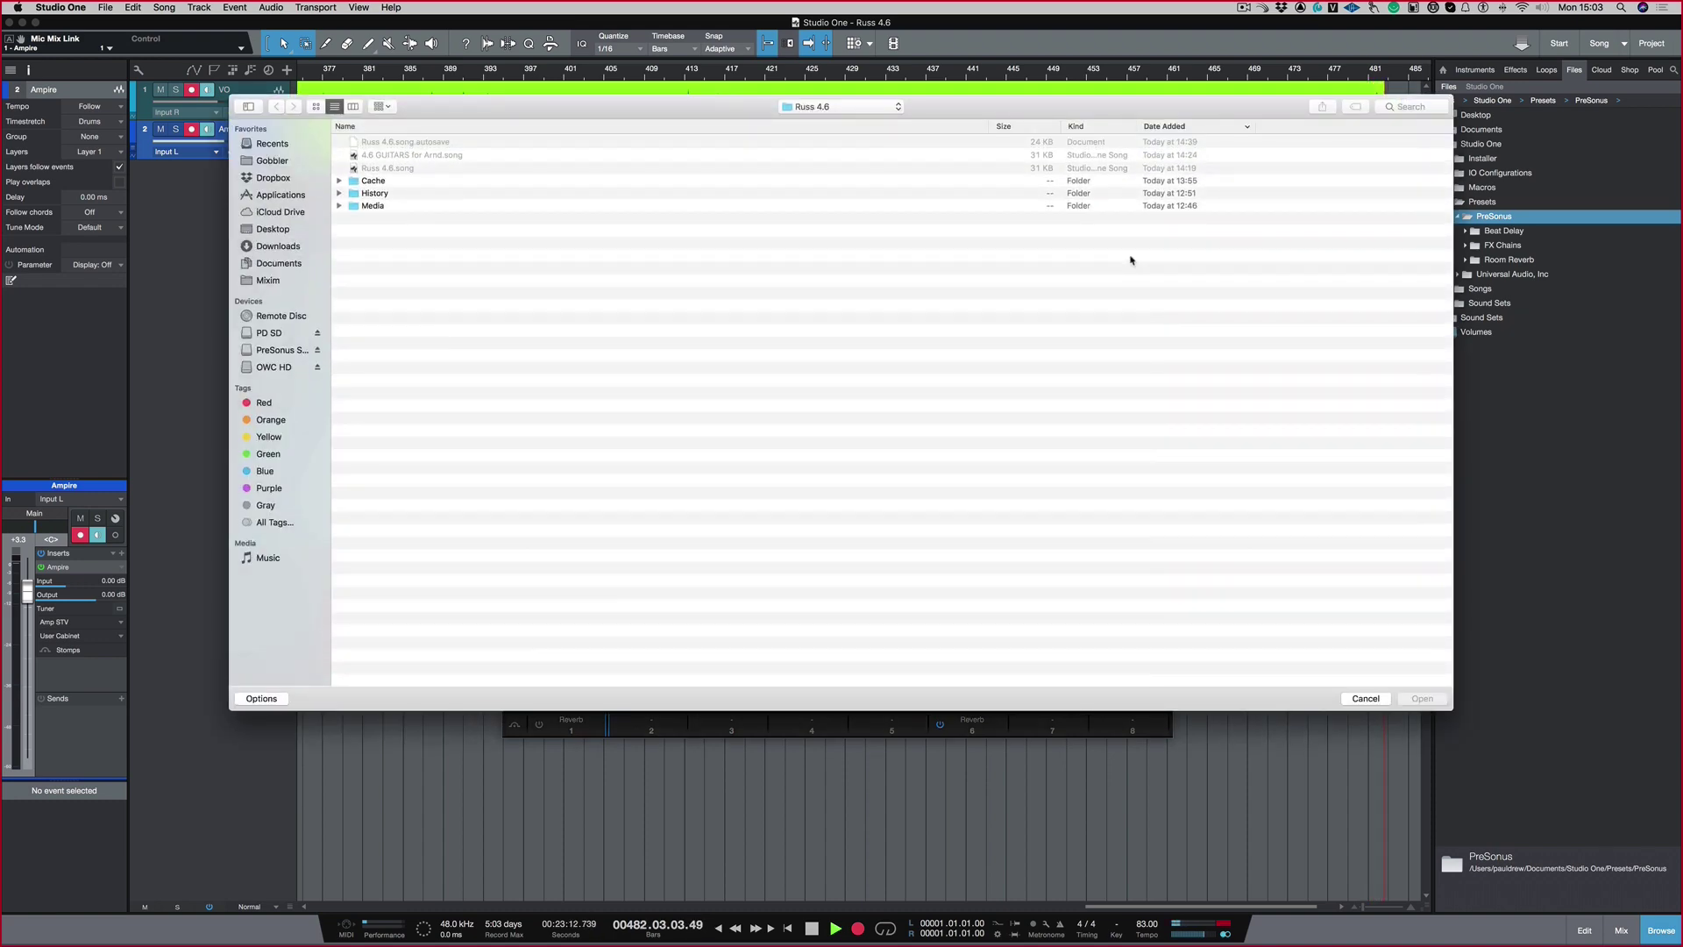
click(1365, 699)
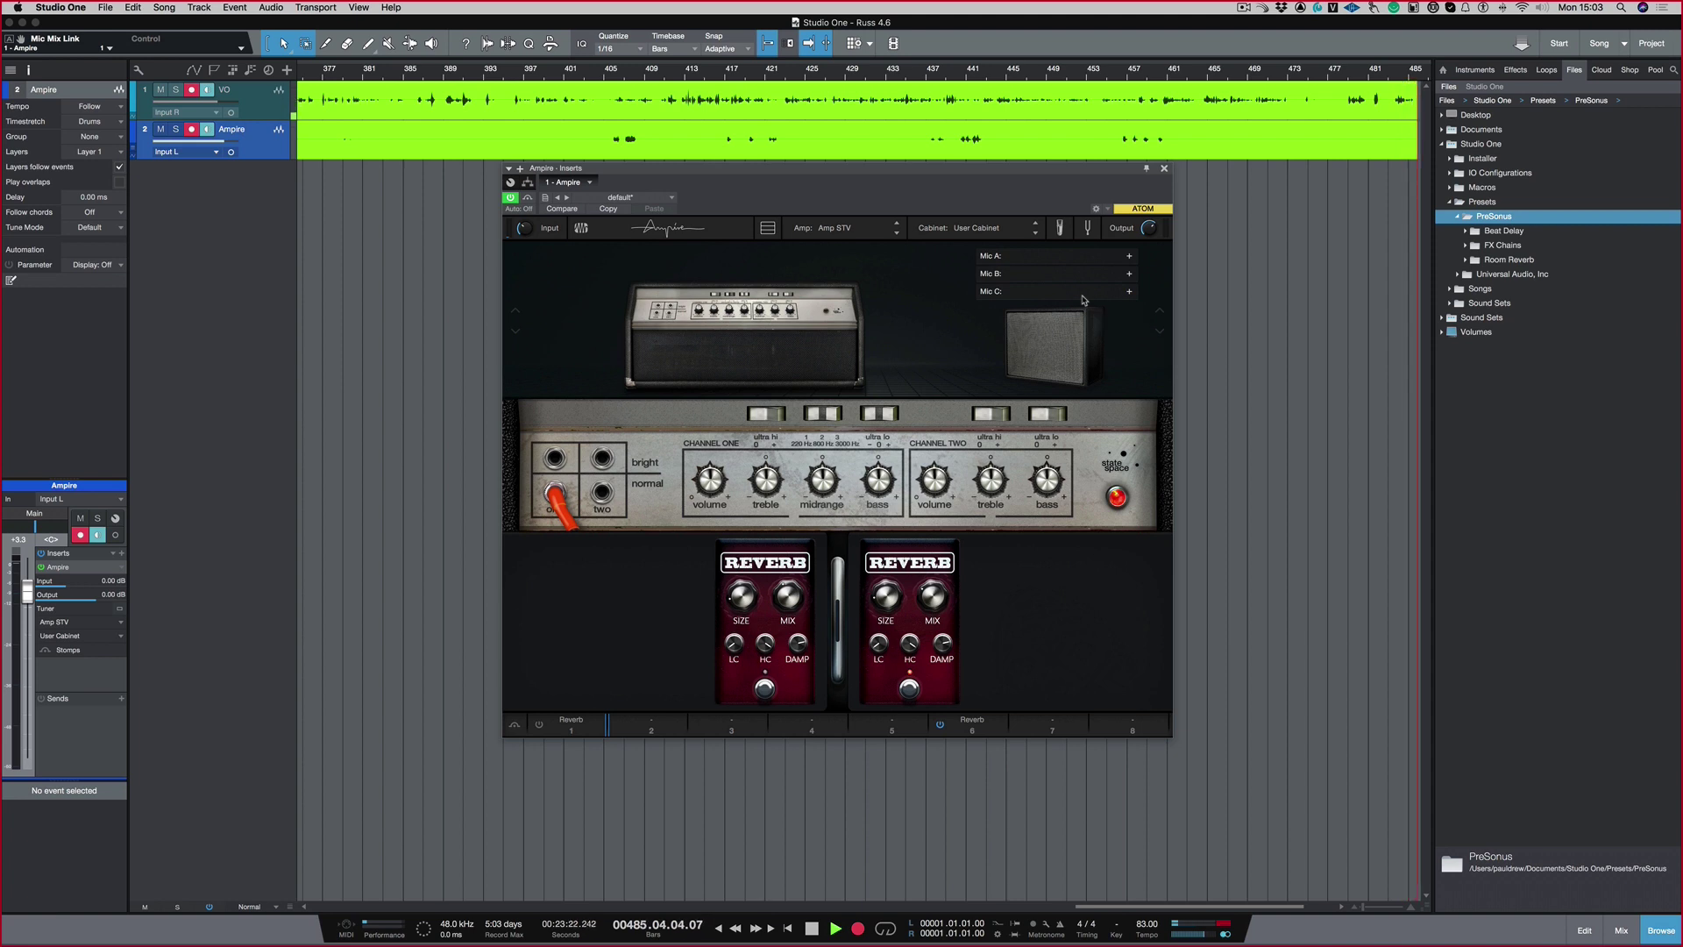
click(1129, 256)
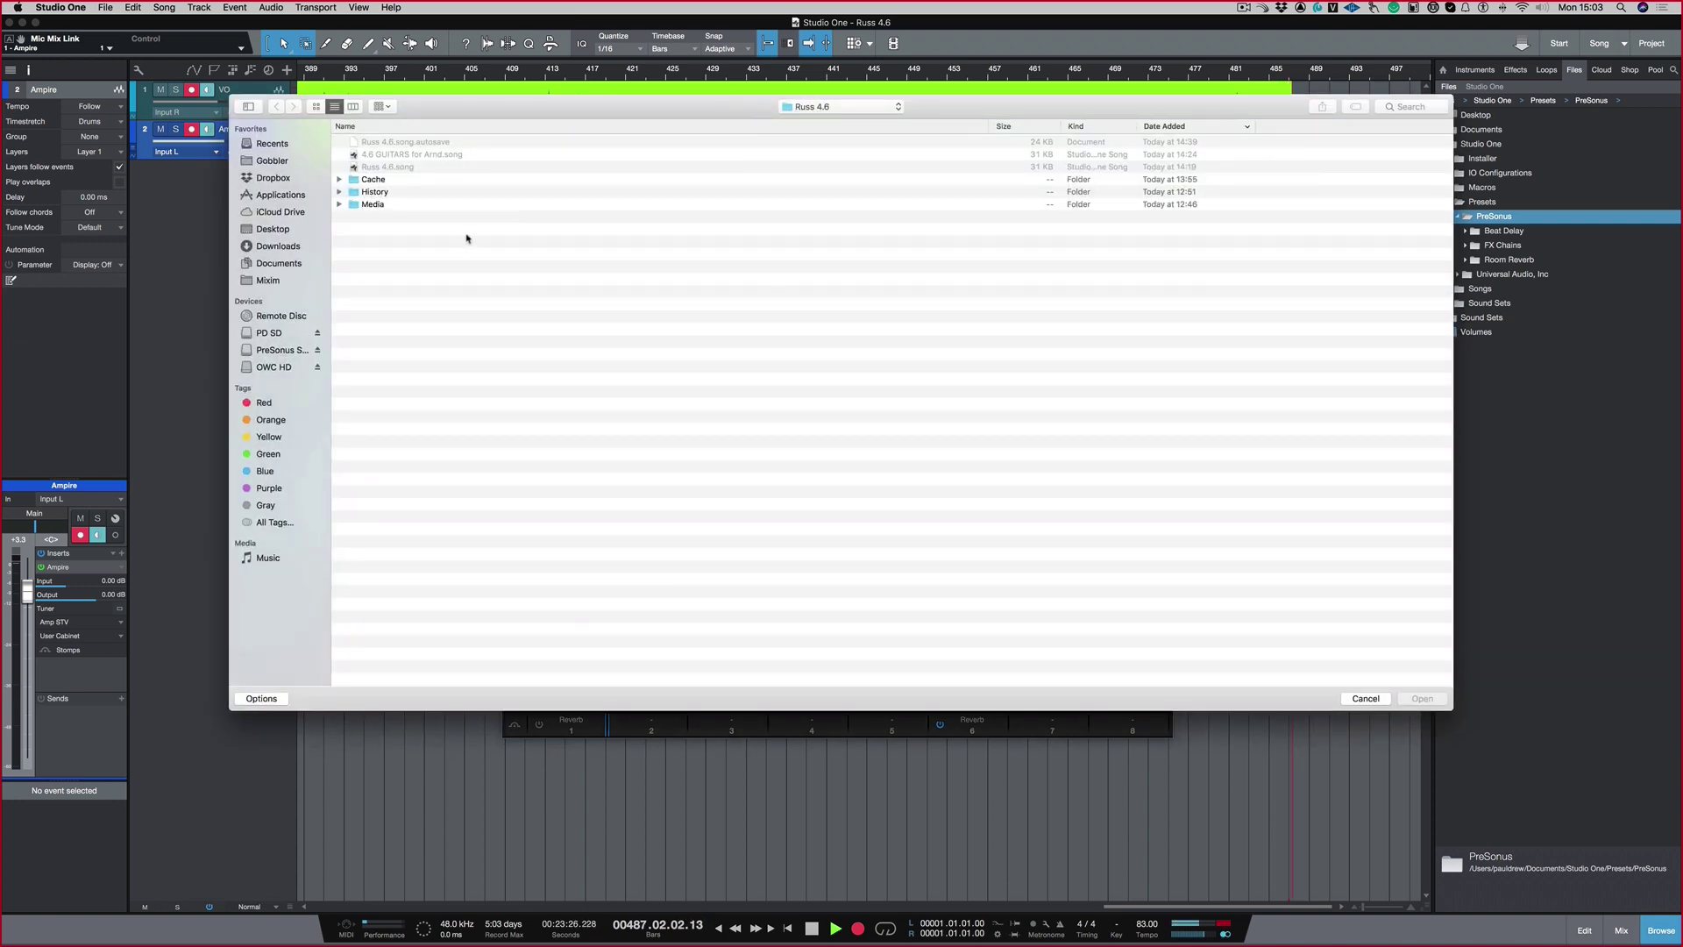
click(283, 232)
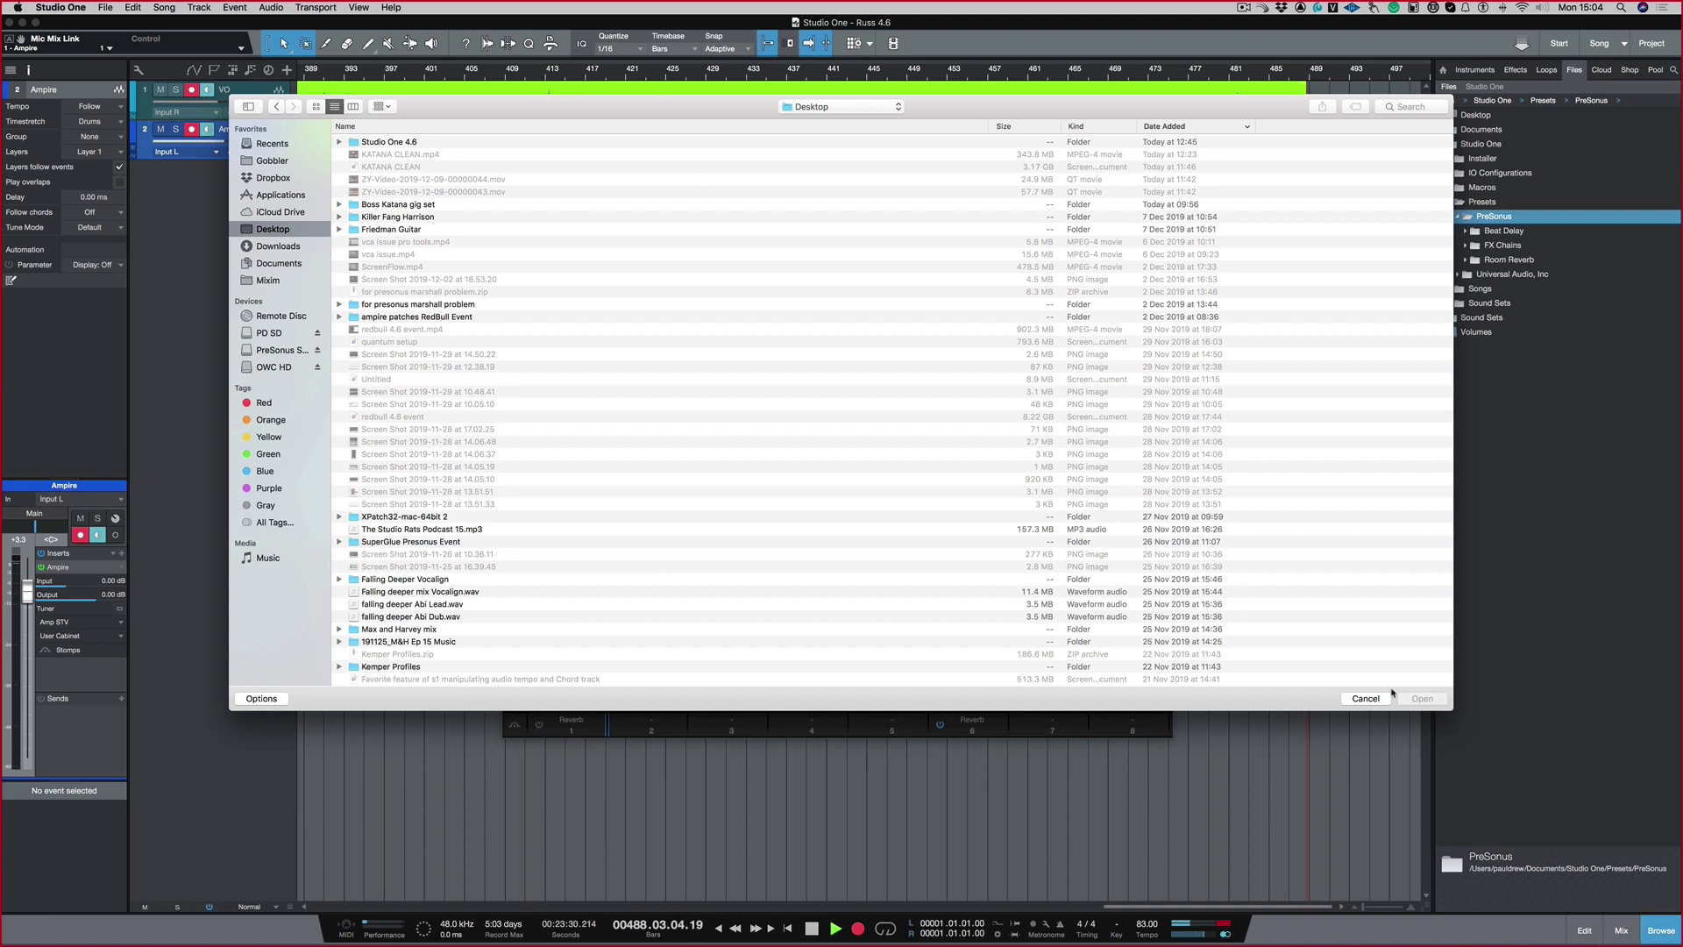
click(1364, 698)
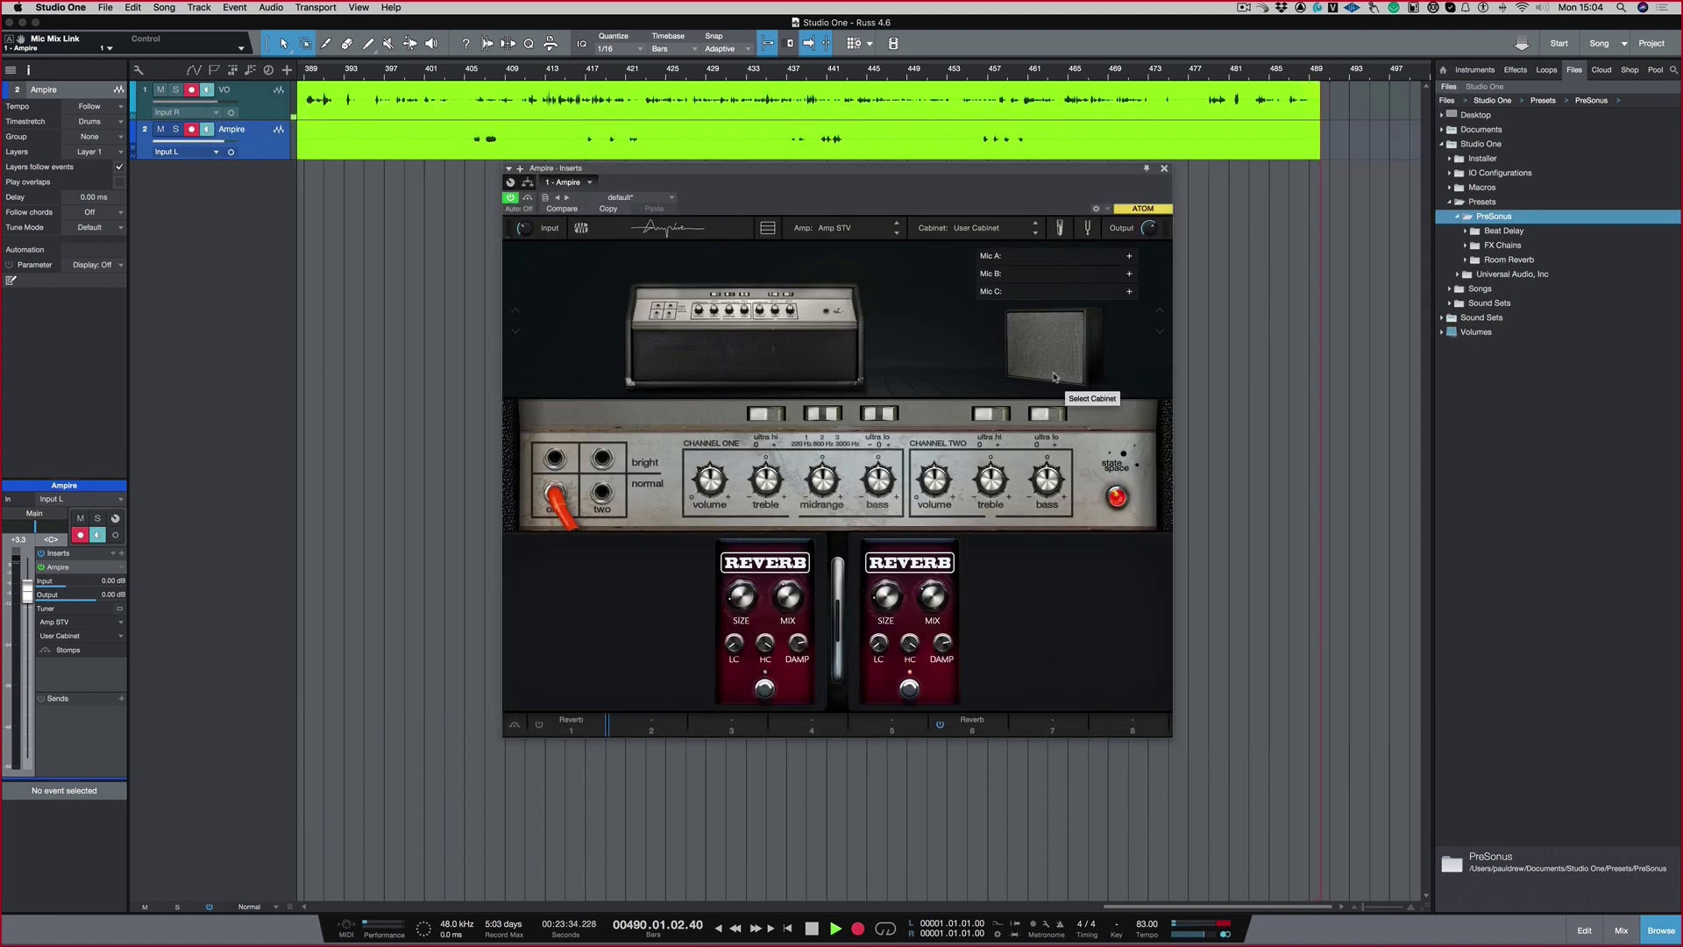
click(1130, 257)
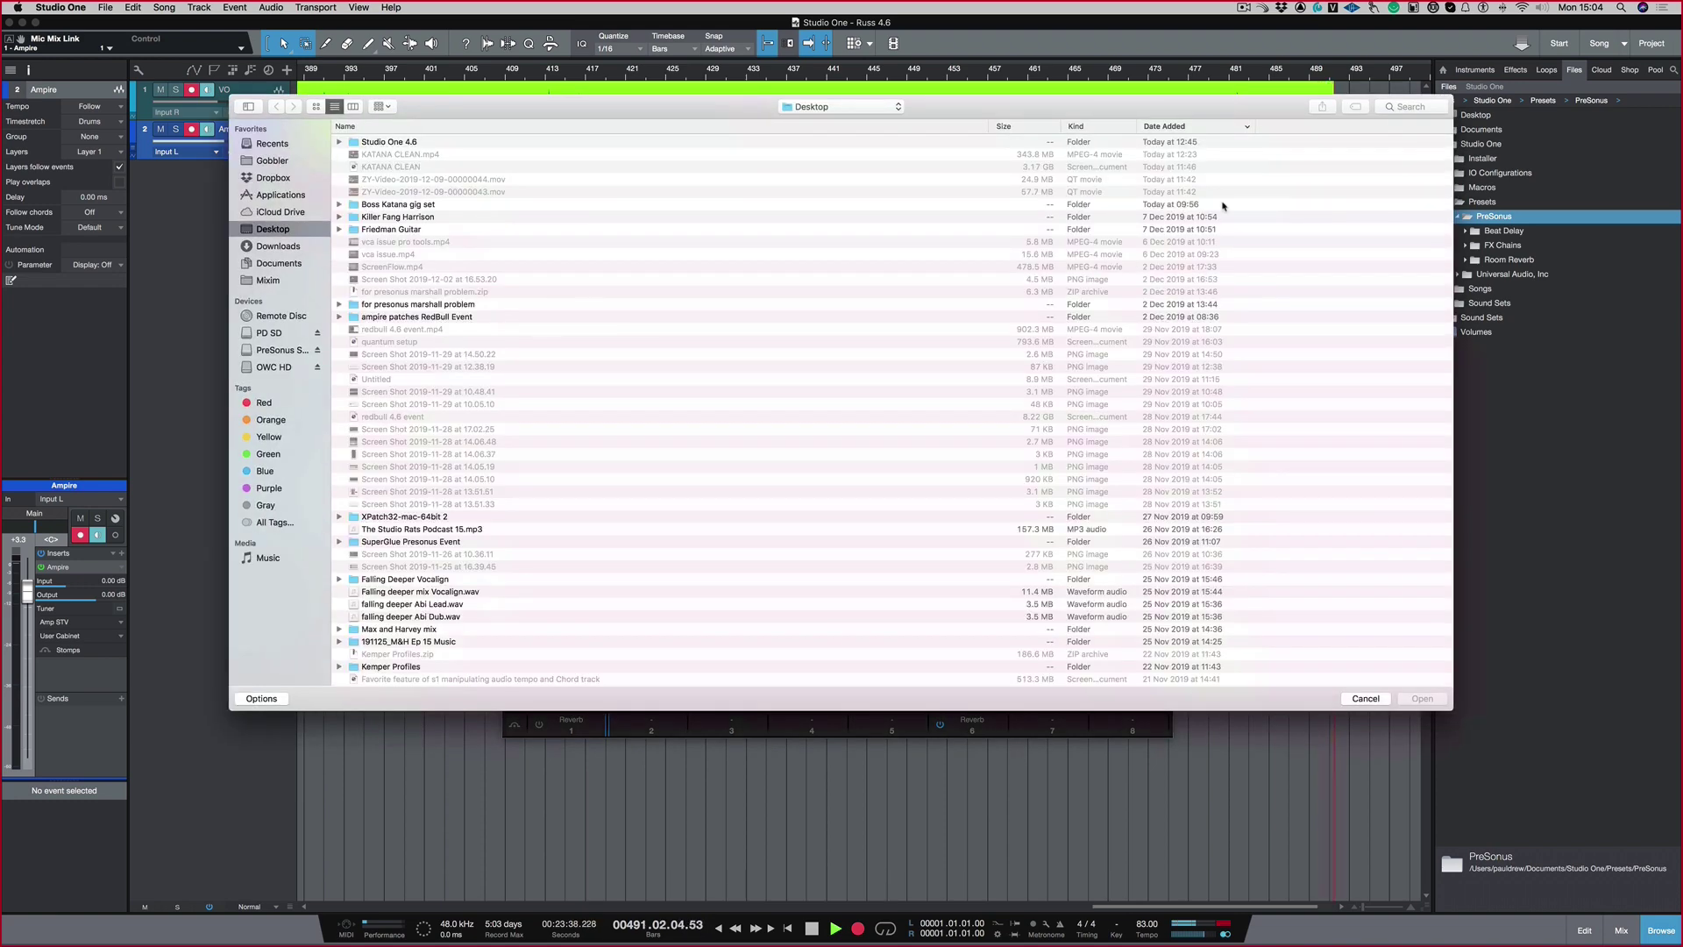
click(1368, 701)
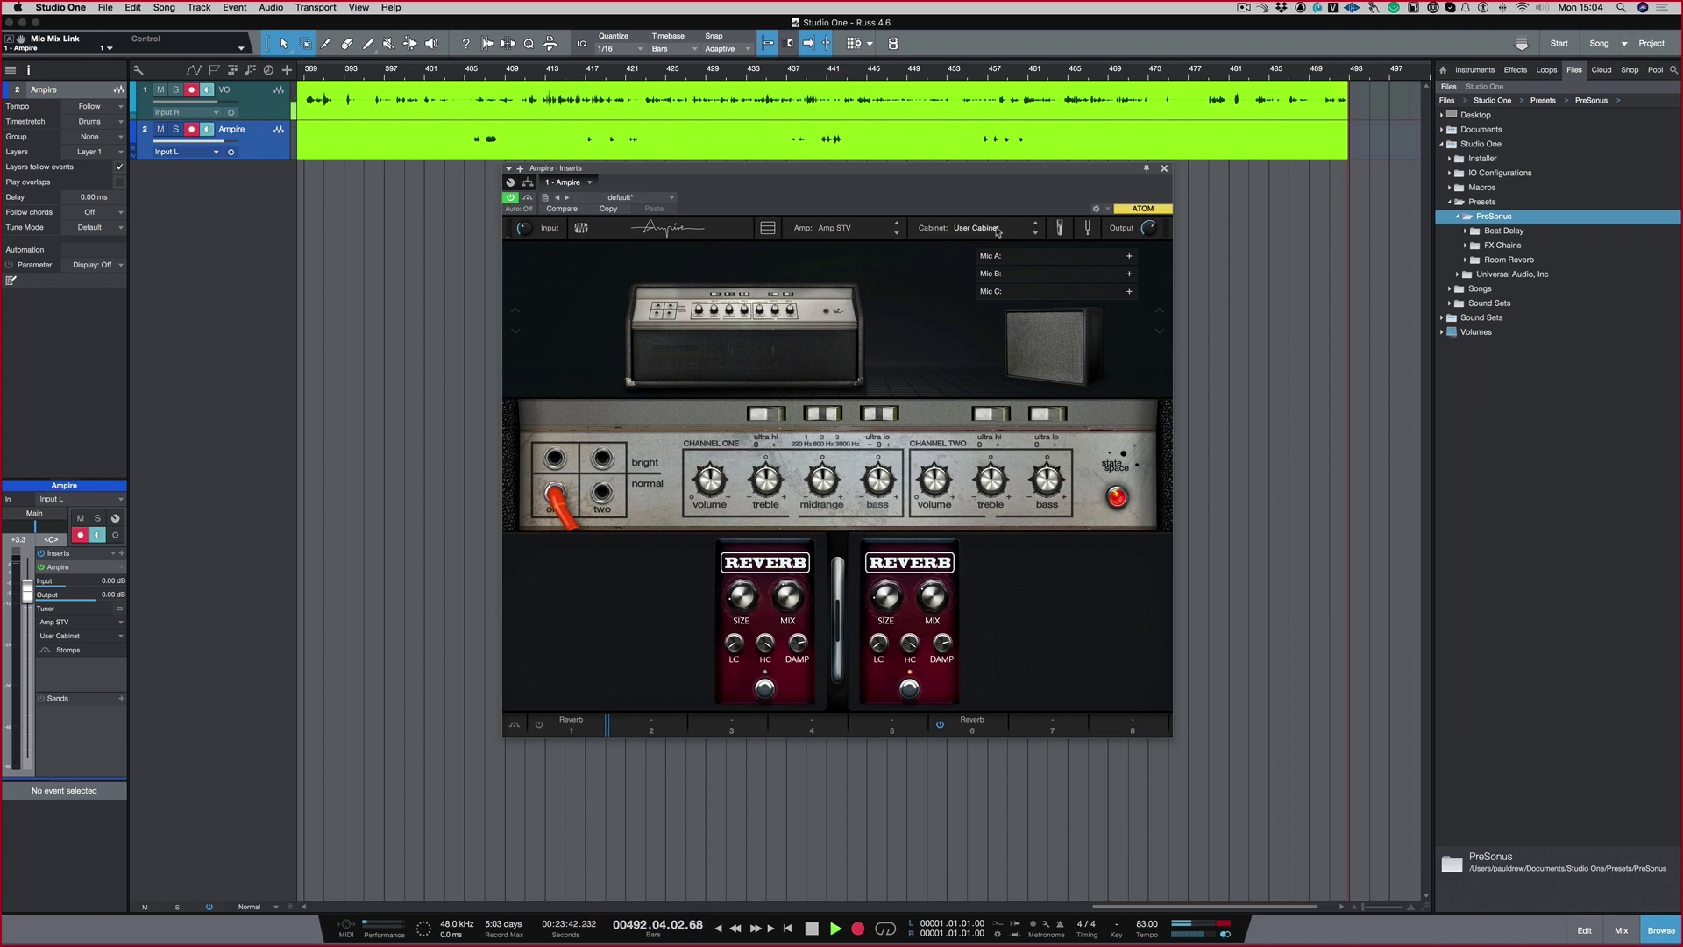
click(1057, 230)
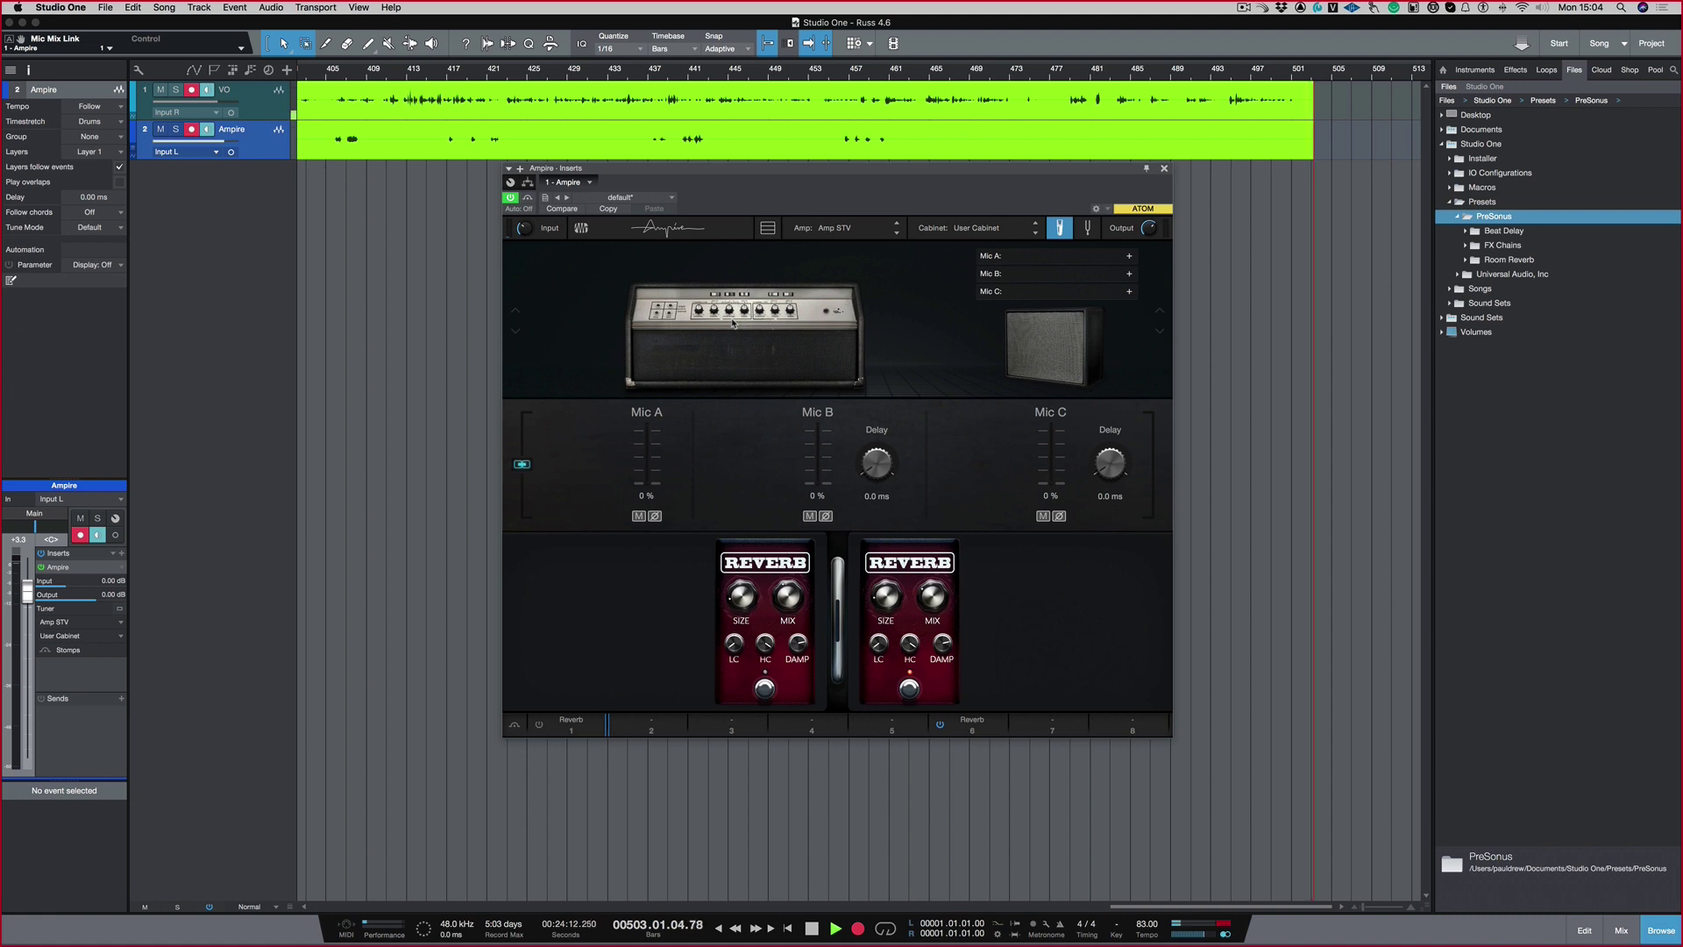
click(1059, 228)
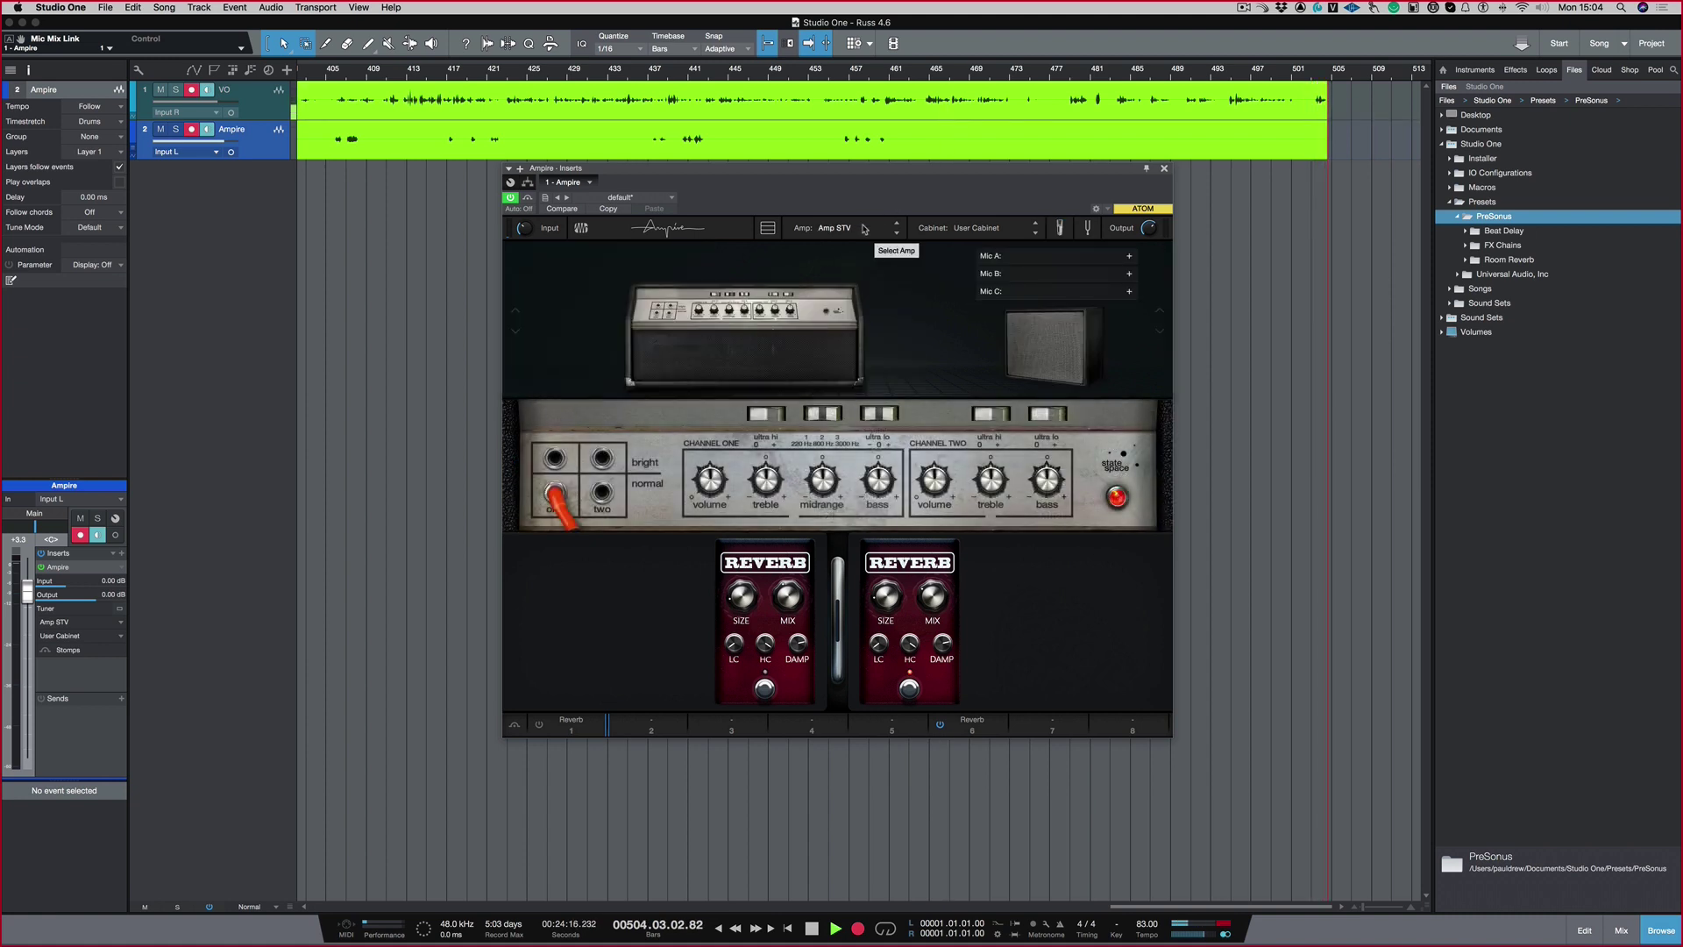
Step: Compare the available amp models, choose Blackface Twin as the amp and set the cabinet to 4x12 M65
click(862, 230)
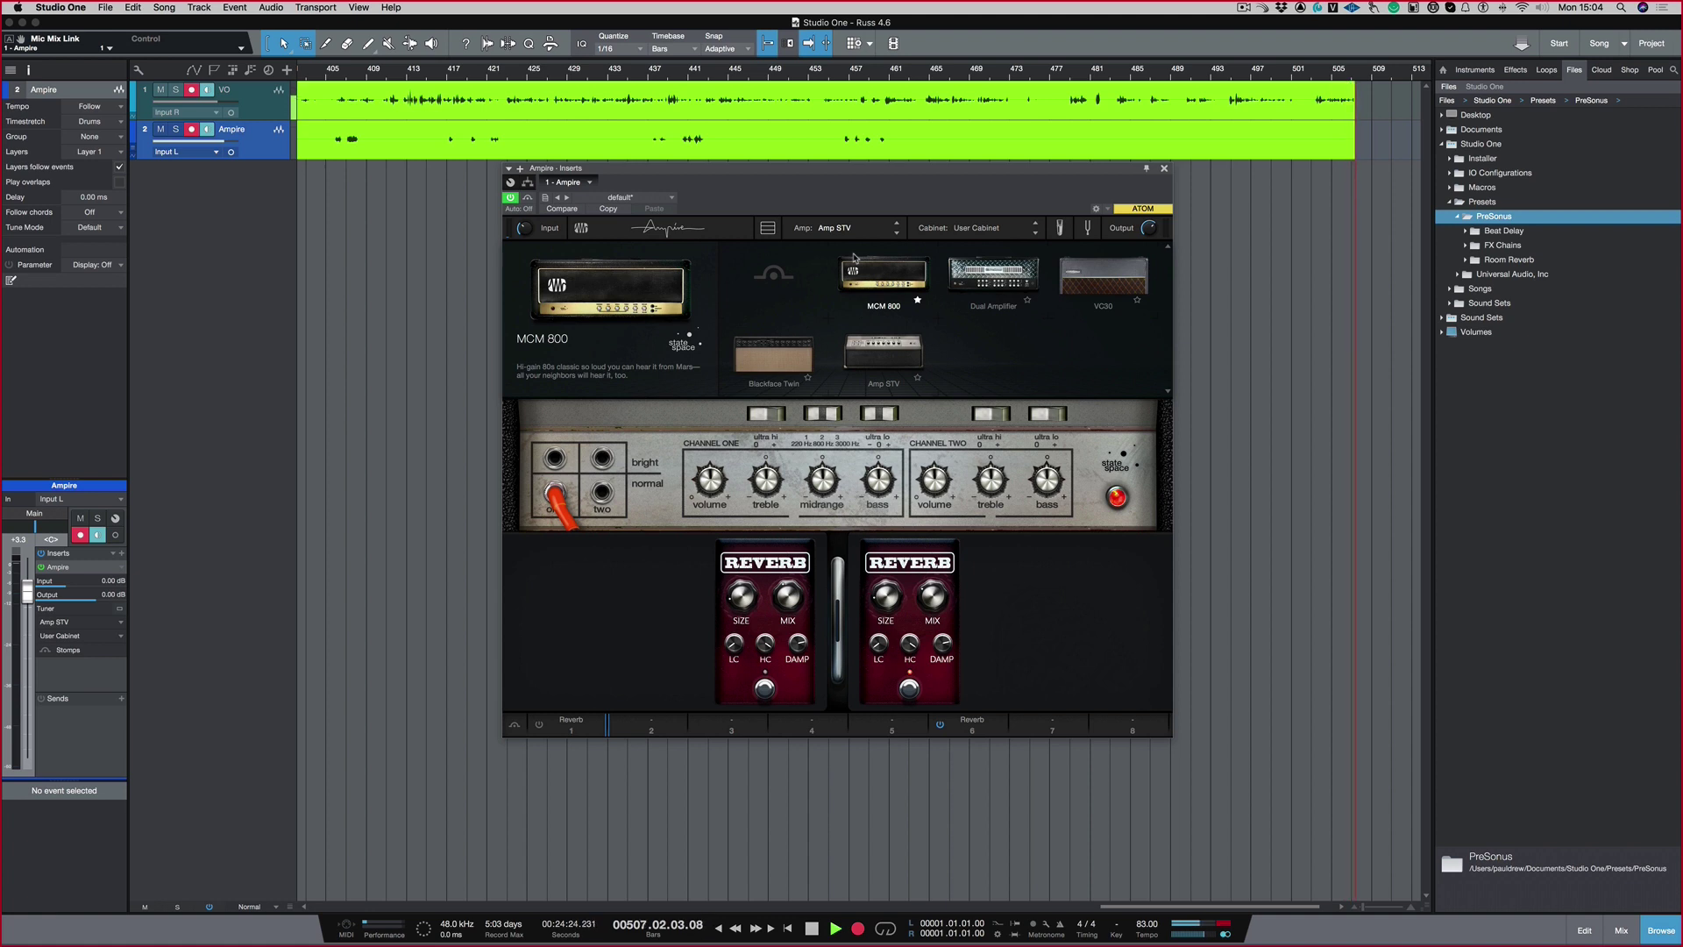
click(1106, 277)
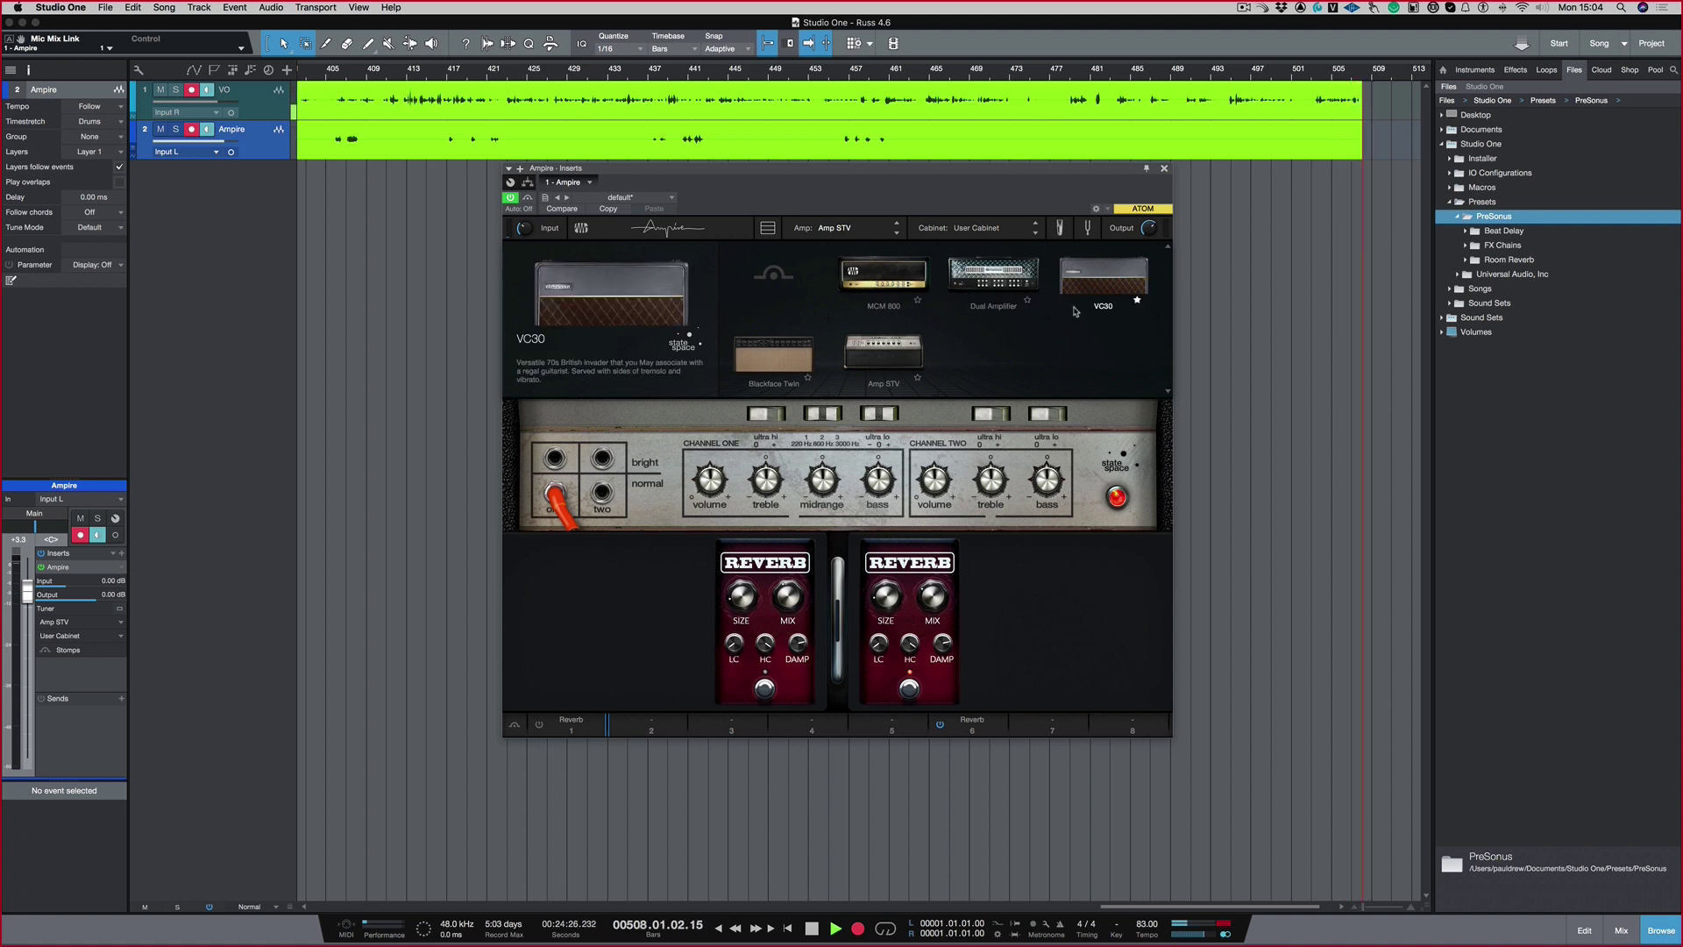
click(1029, 303)
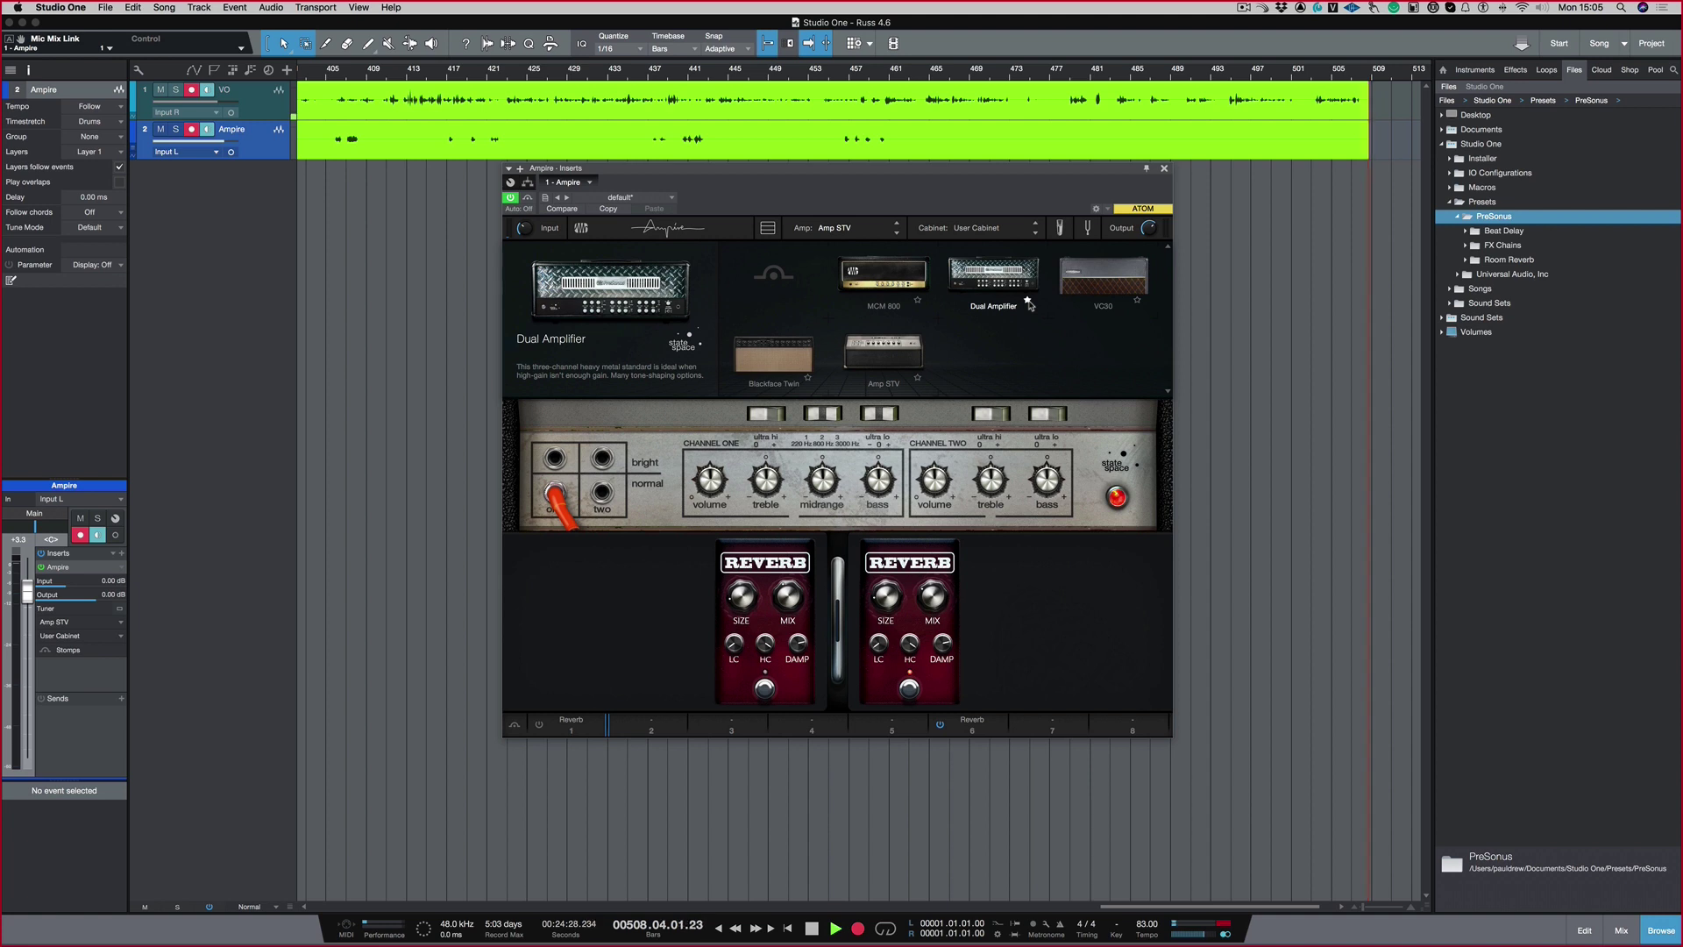
click(1078, 268)
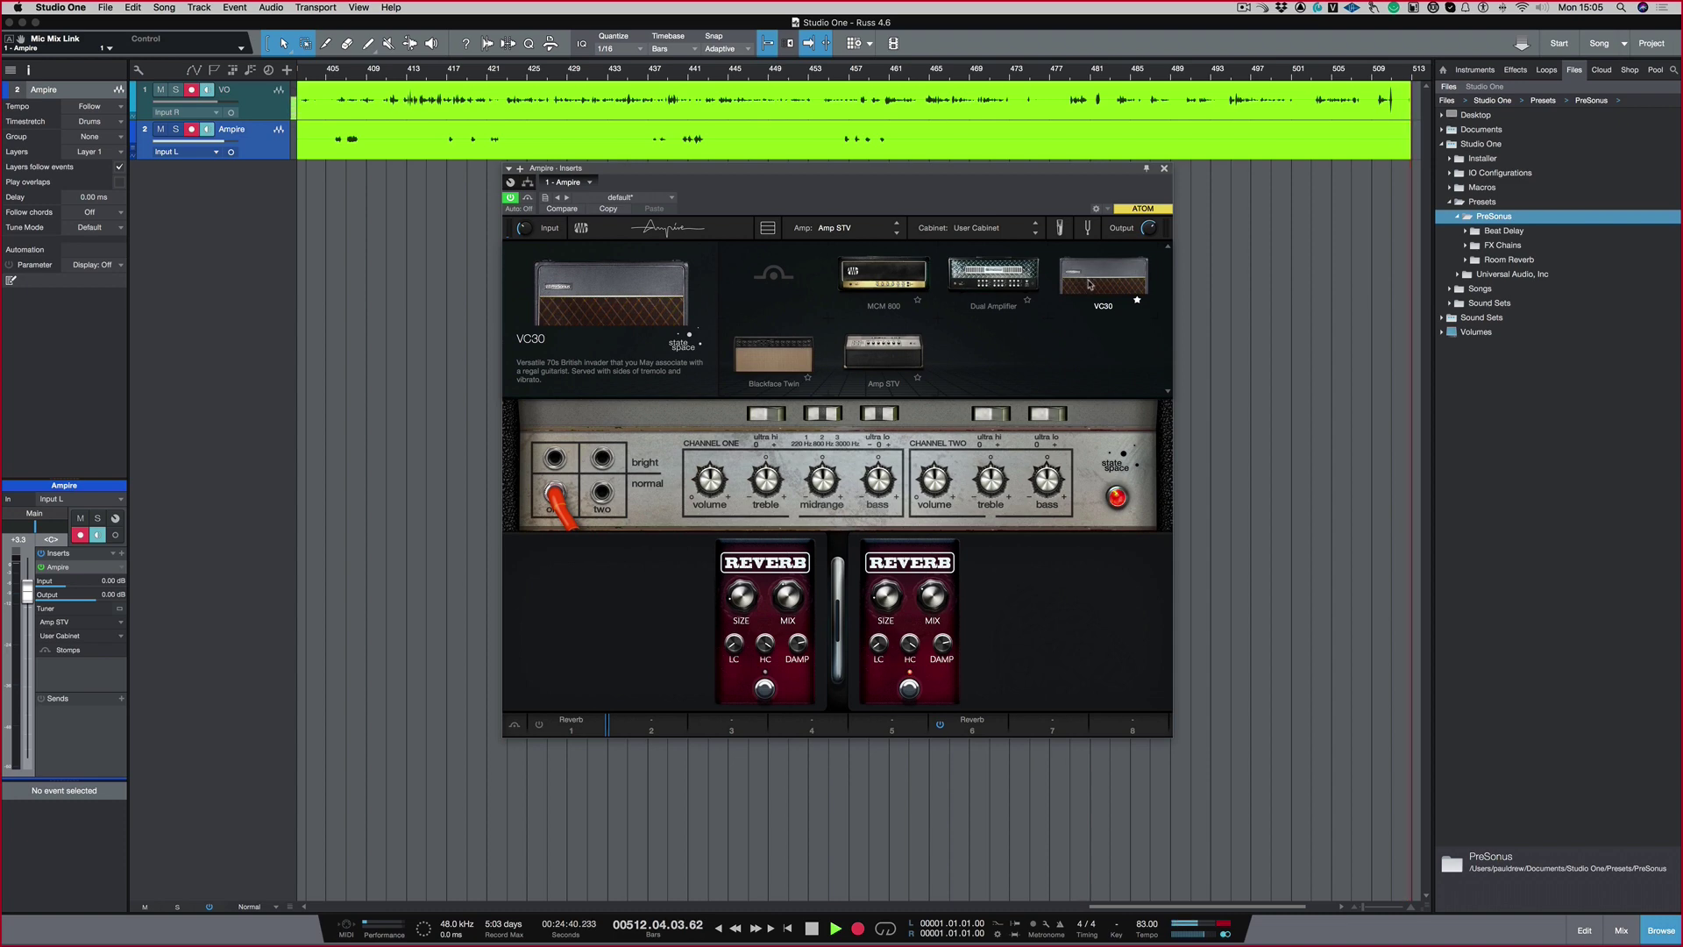
click(790, 357)
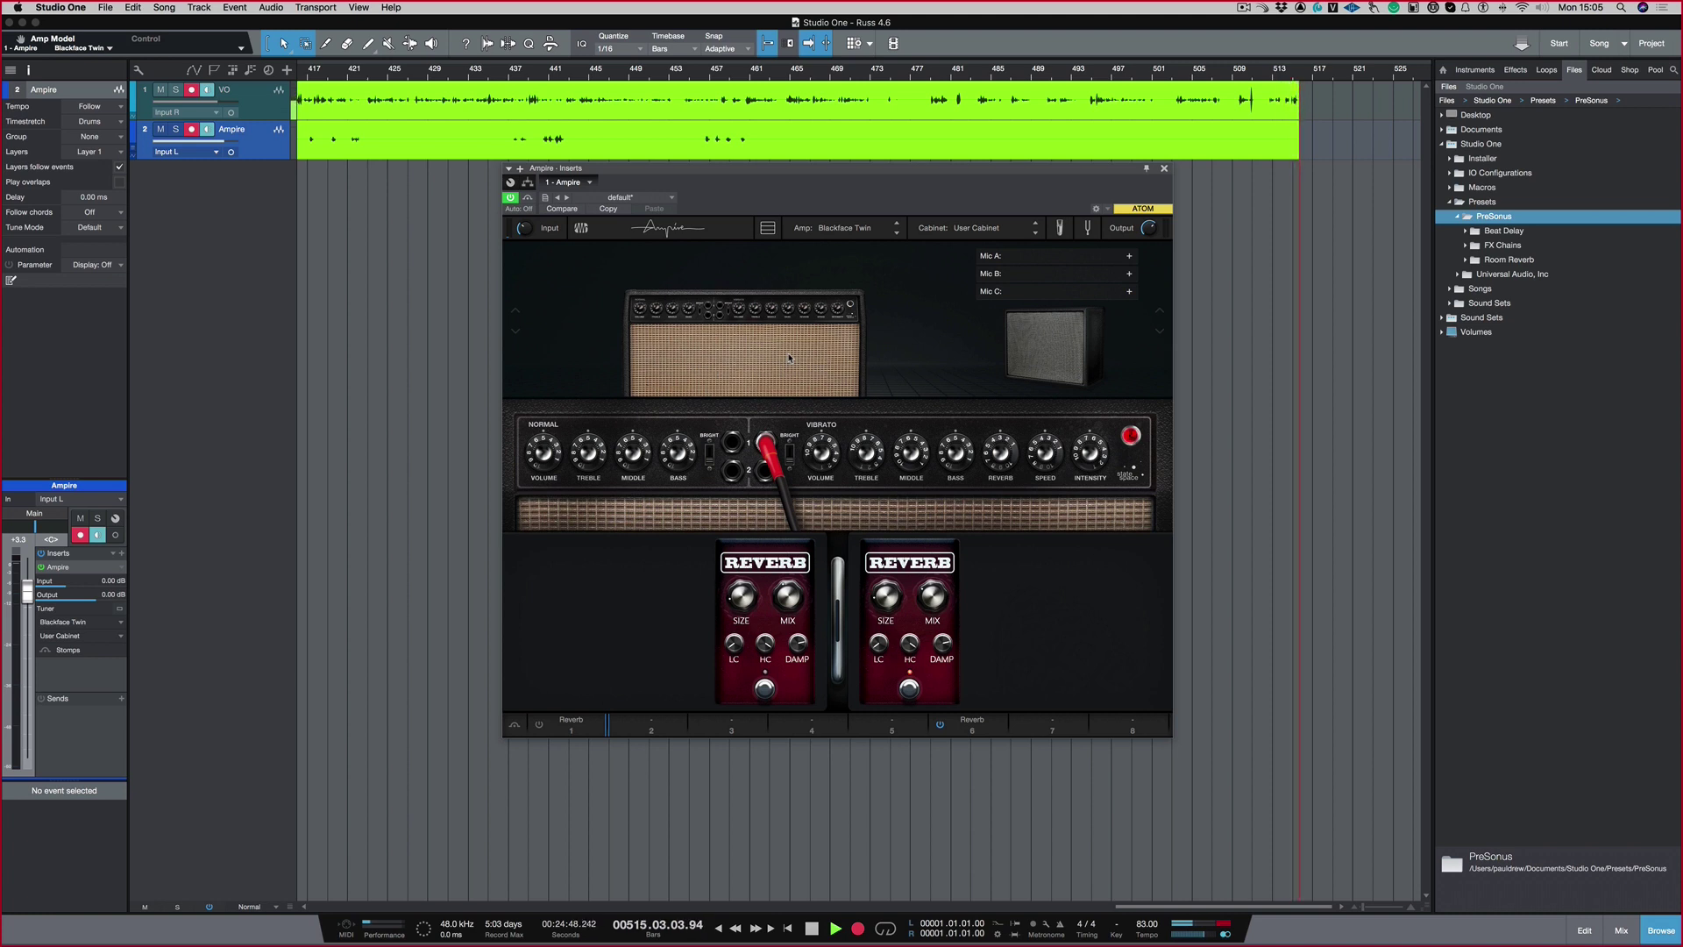
click(1014, 230)
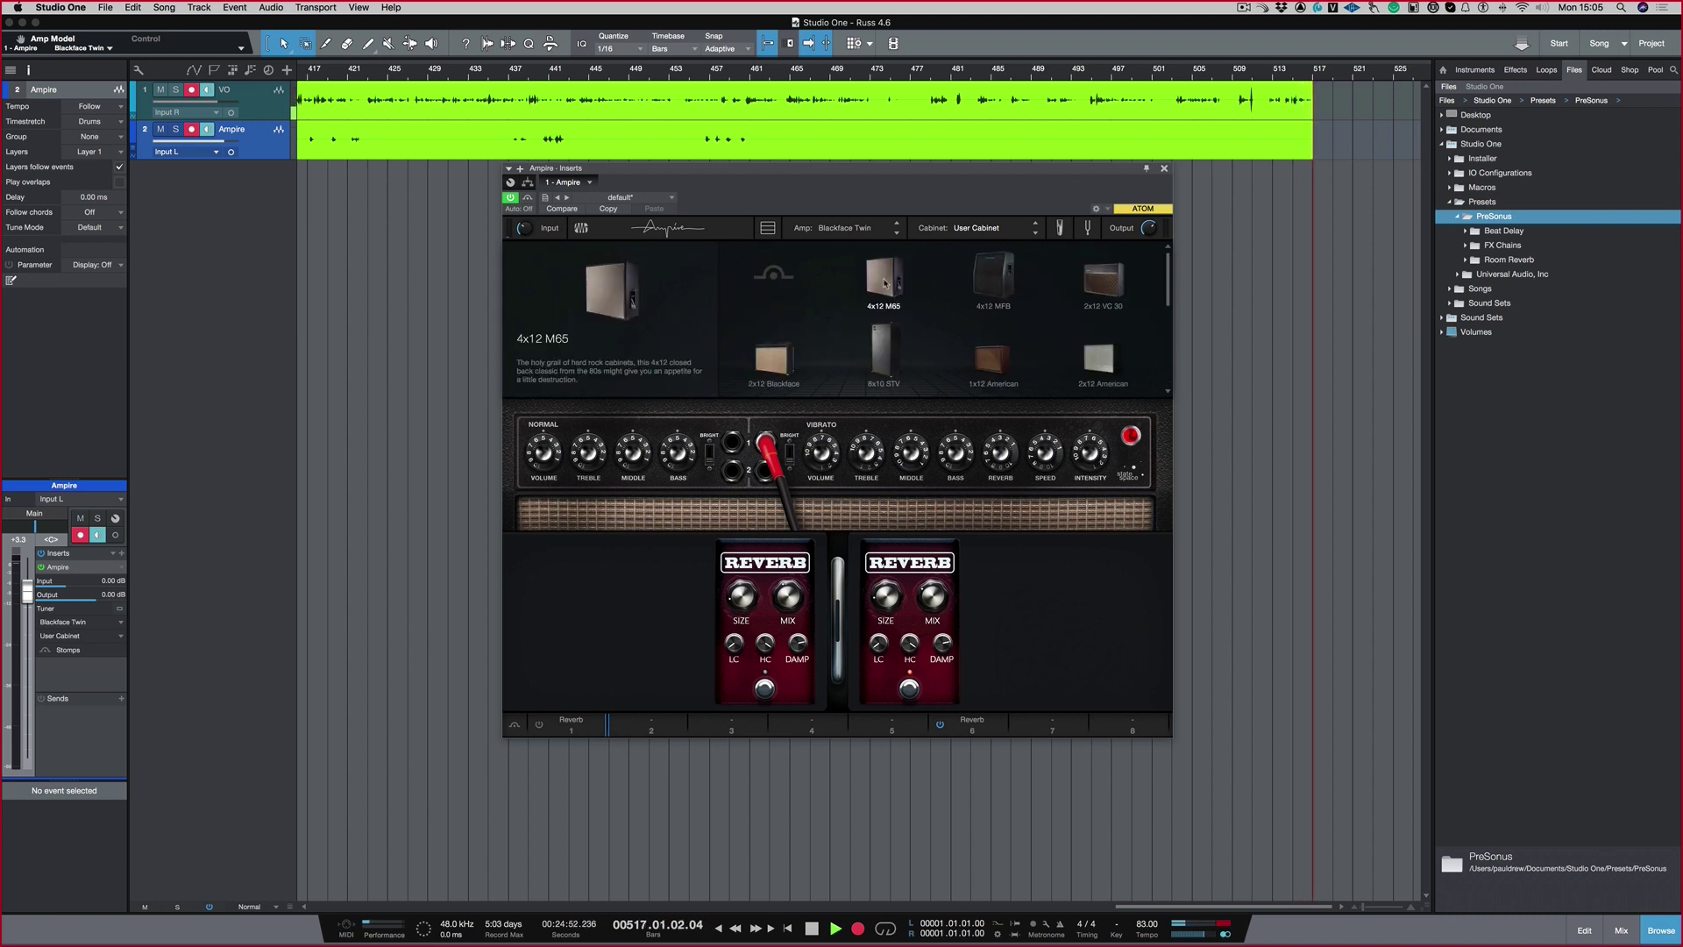
click(881, 278)
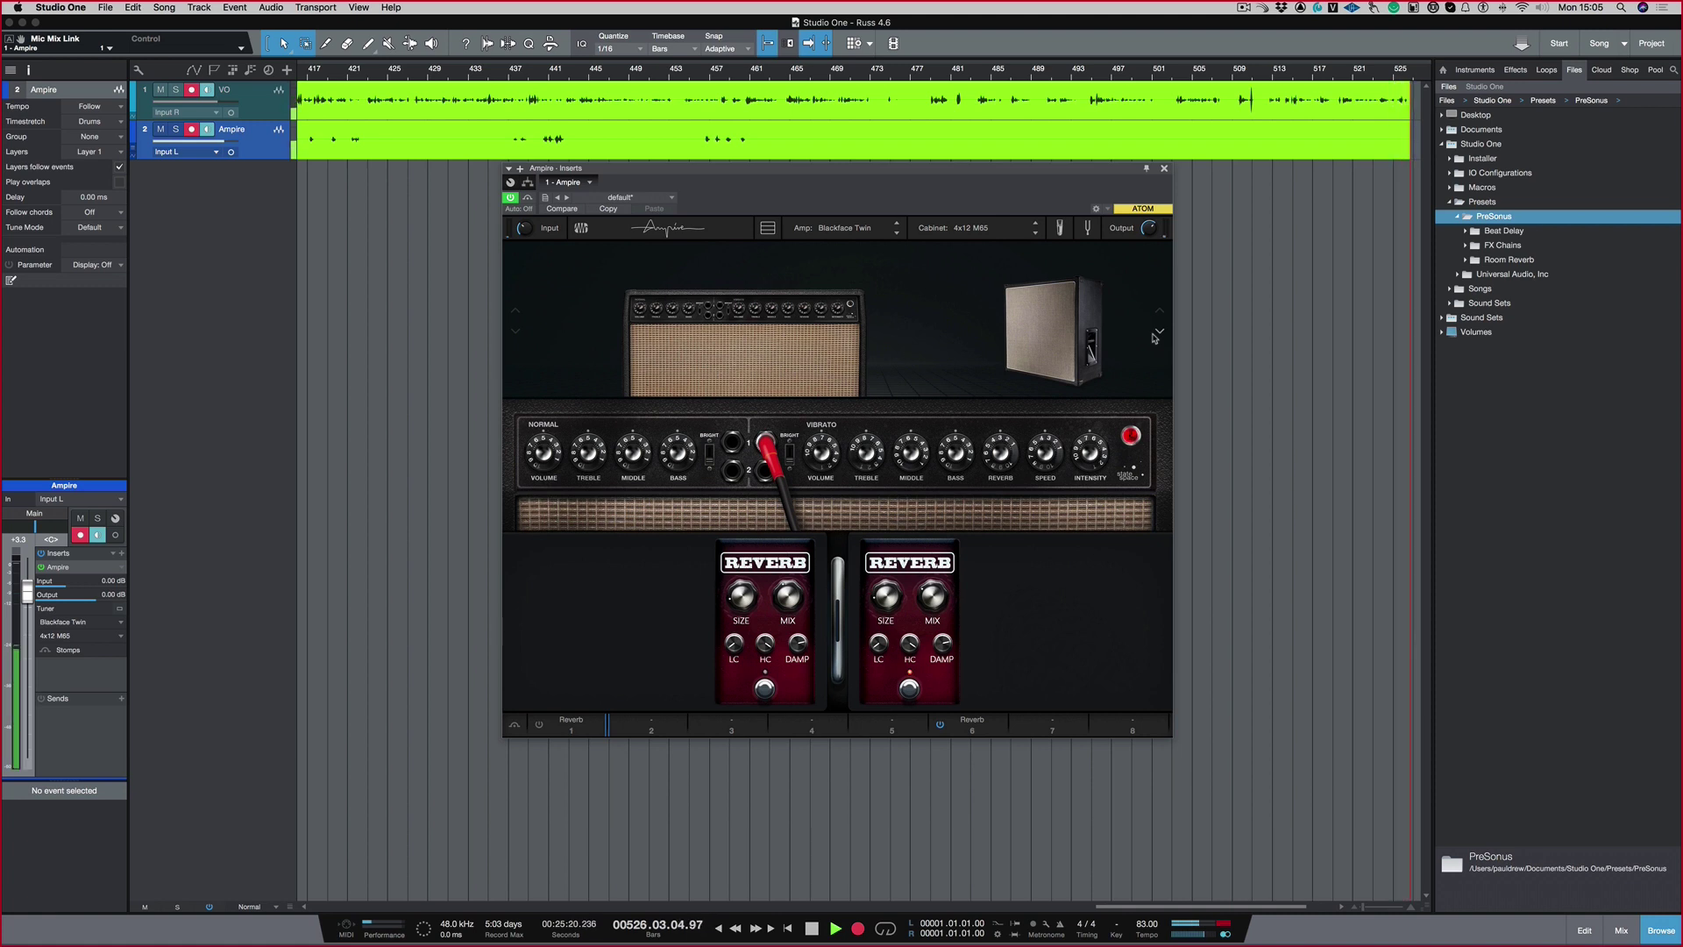
Step: Remove the Reverb pedal from slot 1 and adjust the Volume of the amp's Vibrato channel
click(598, 721)
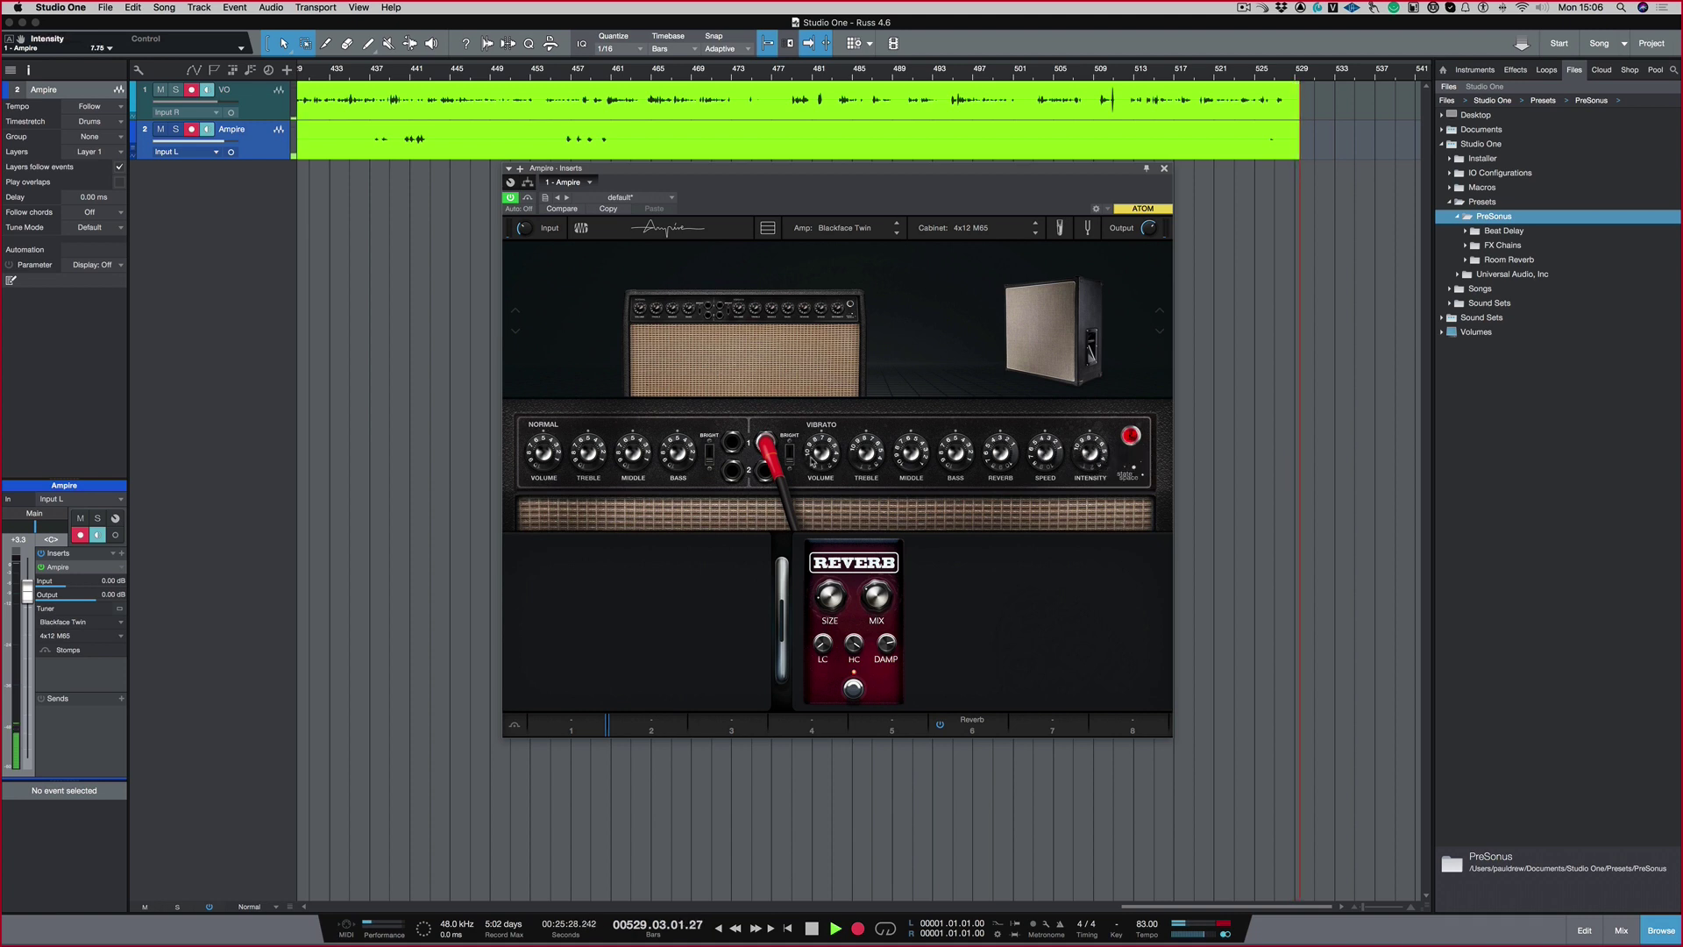
mouse_move(821, 447)
scroll(821, 447, up, 2)
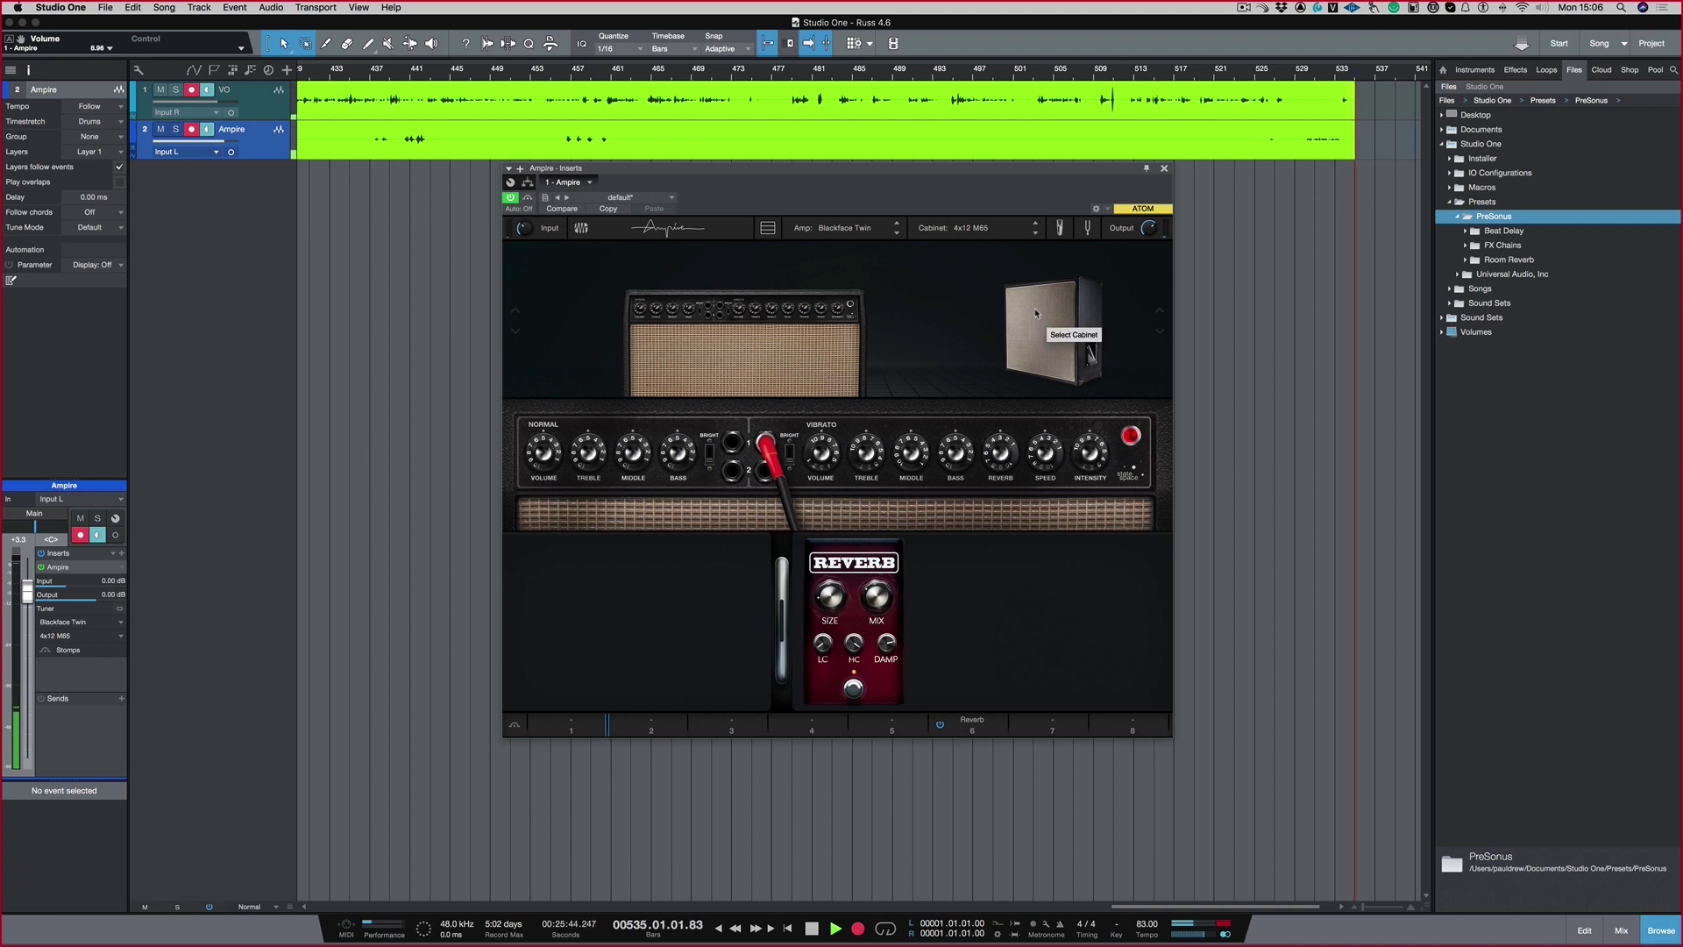
Step: Show the mic edit controls and try linked mic blends, raising Mic B to 68 % and Mic C to 65 %
click(1058, 228)
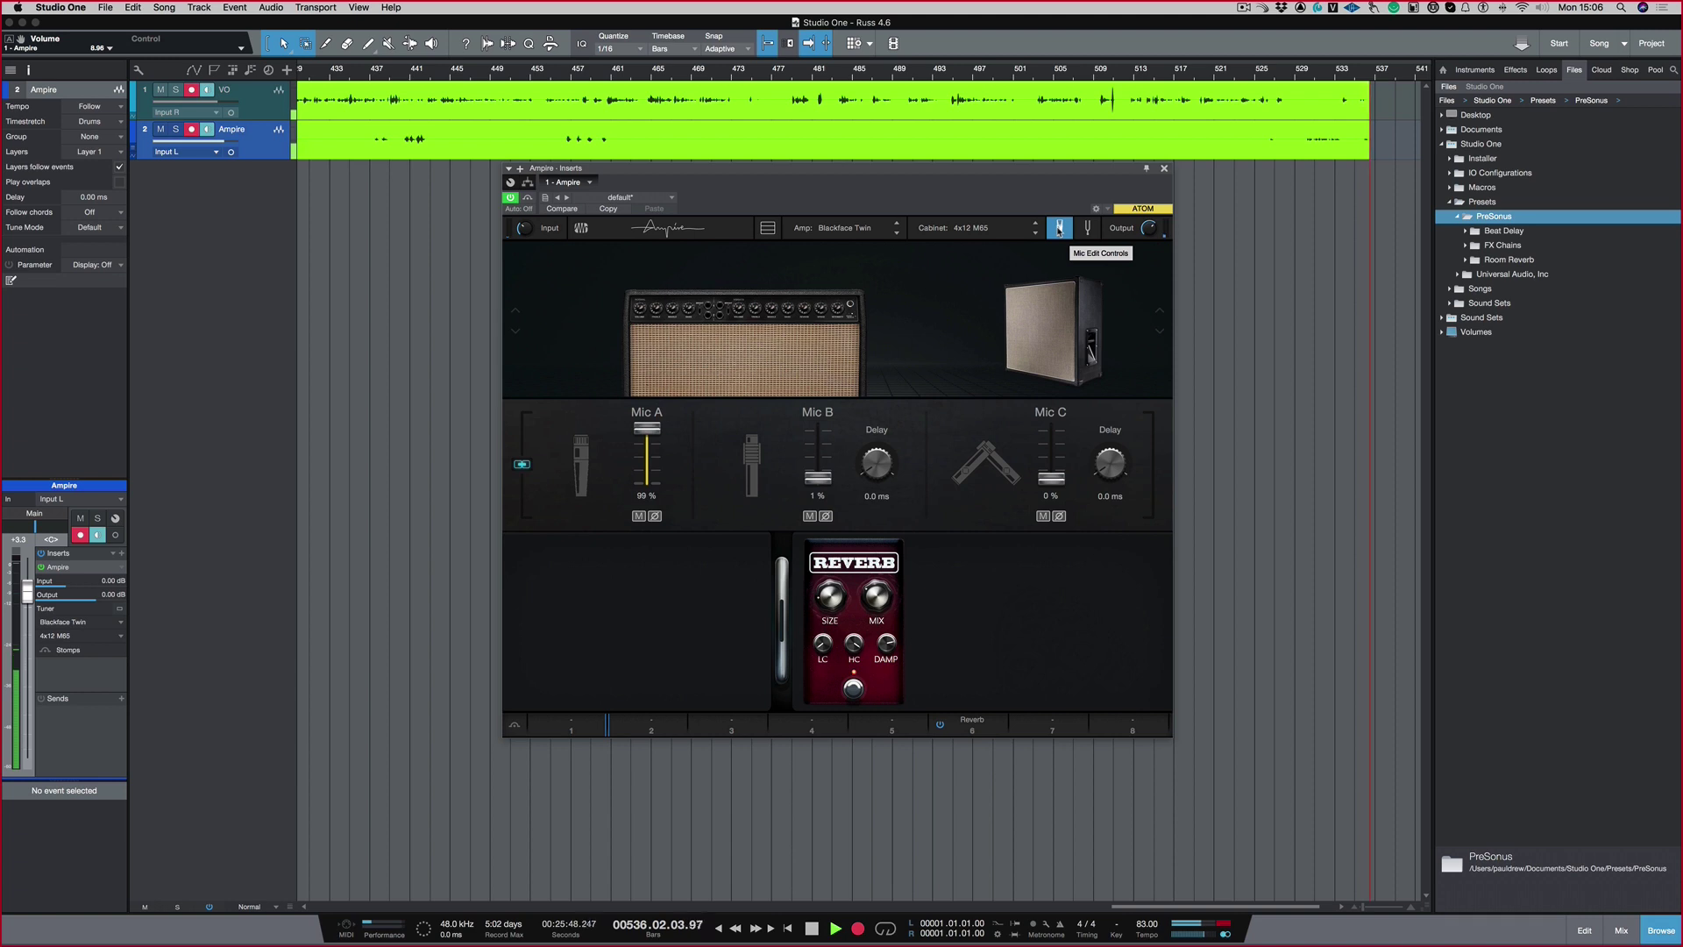
drag(818, 478, 824, 448)
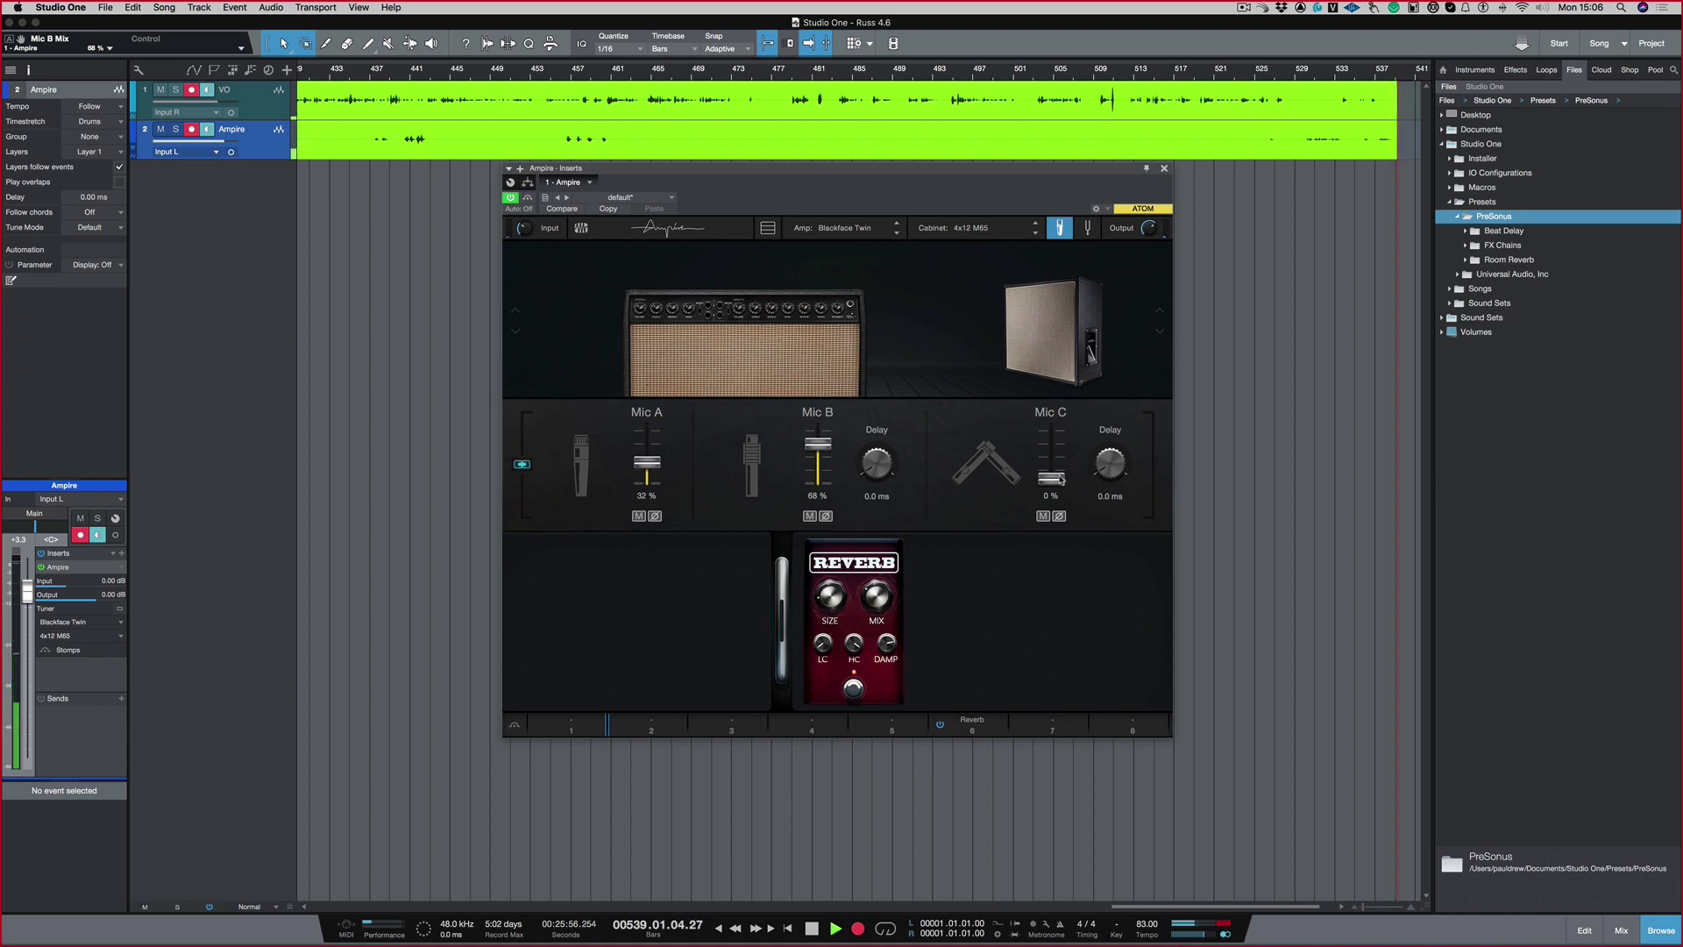
drag(1060, 479, 1064, 448)
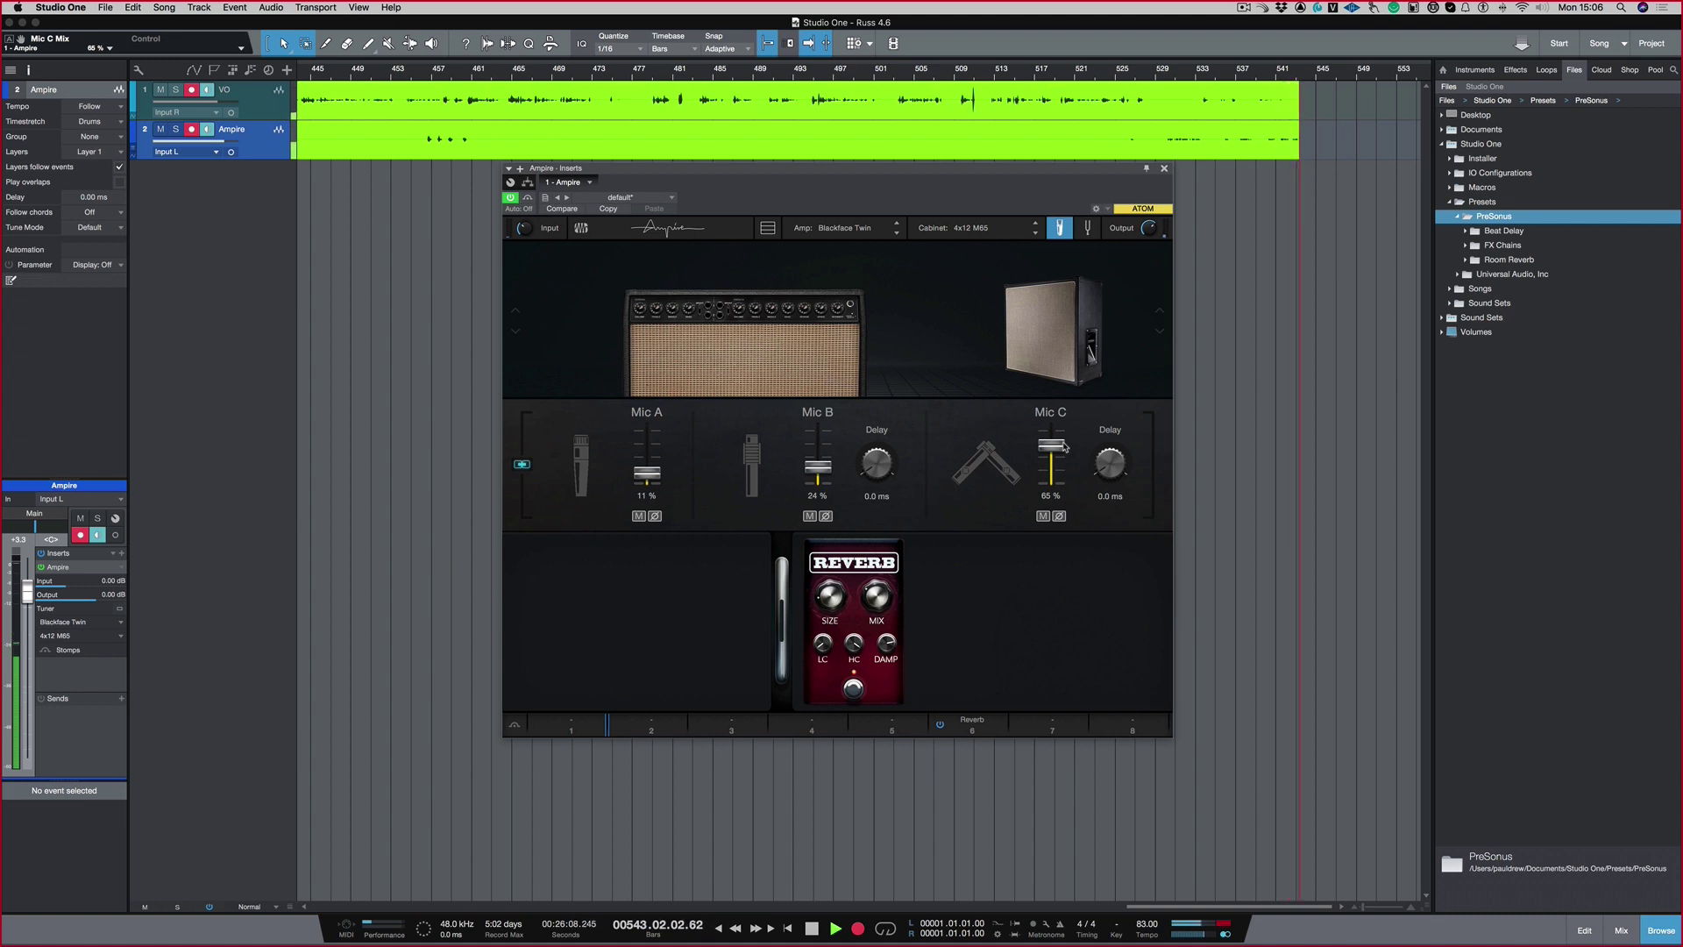
Step: Reset the Mic C mix to 0 % and balance Mic A at 53 % against Mic B at 47 %
drag(874, 472, 874, 419)
alt+click(887, 474)
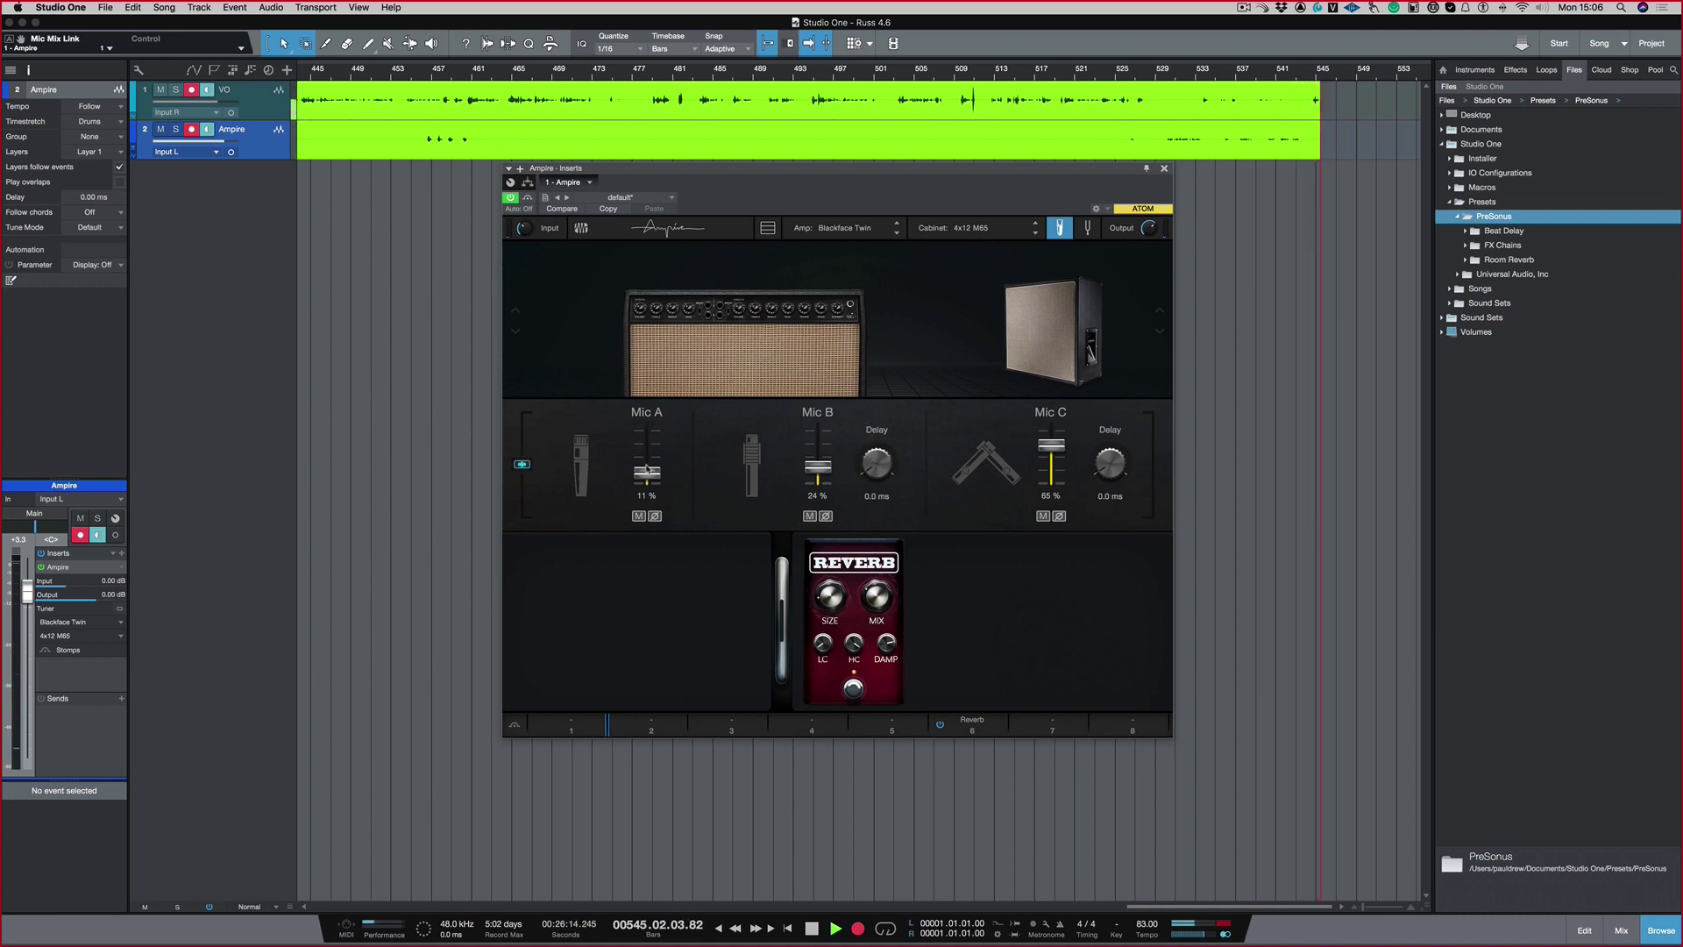
alt+click(1054, 477)
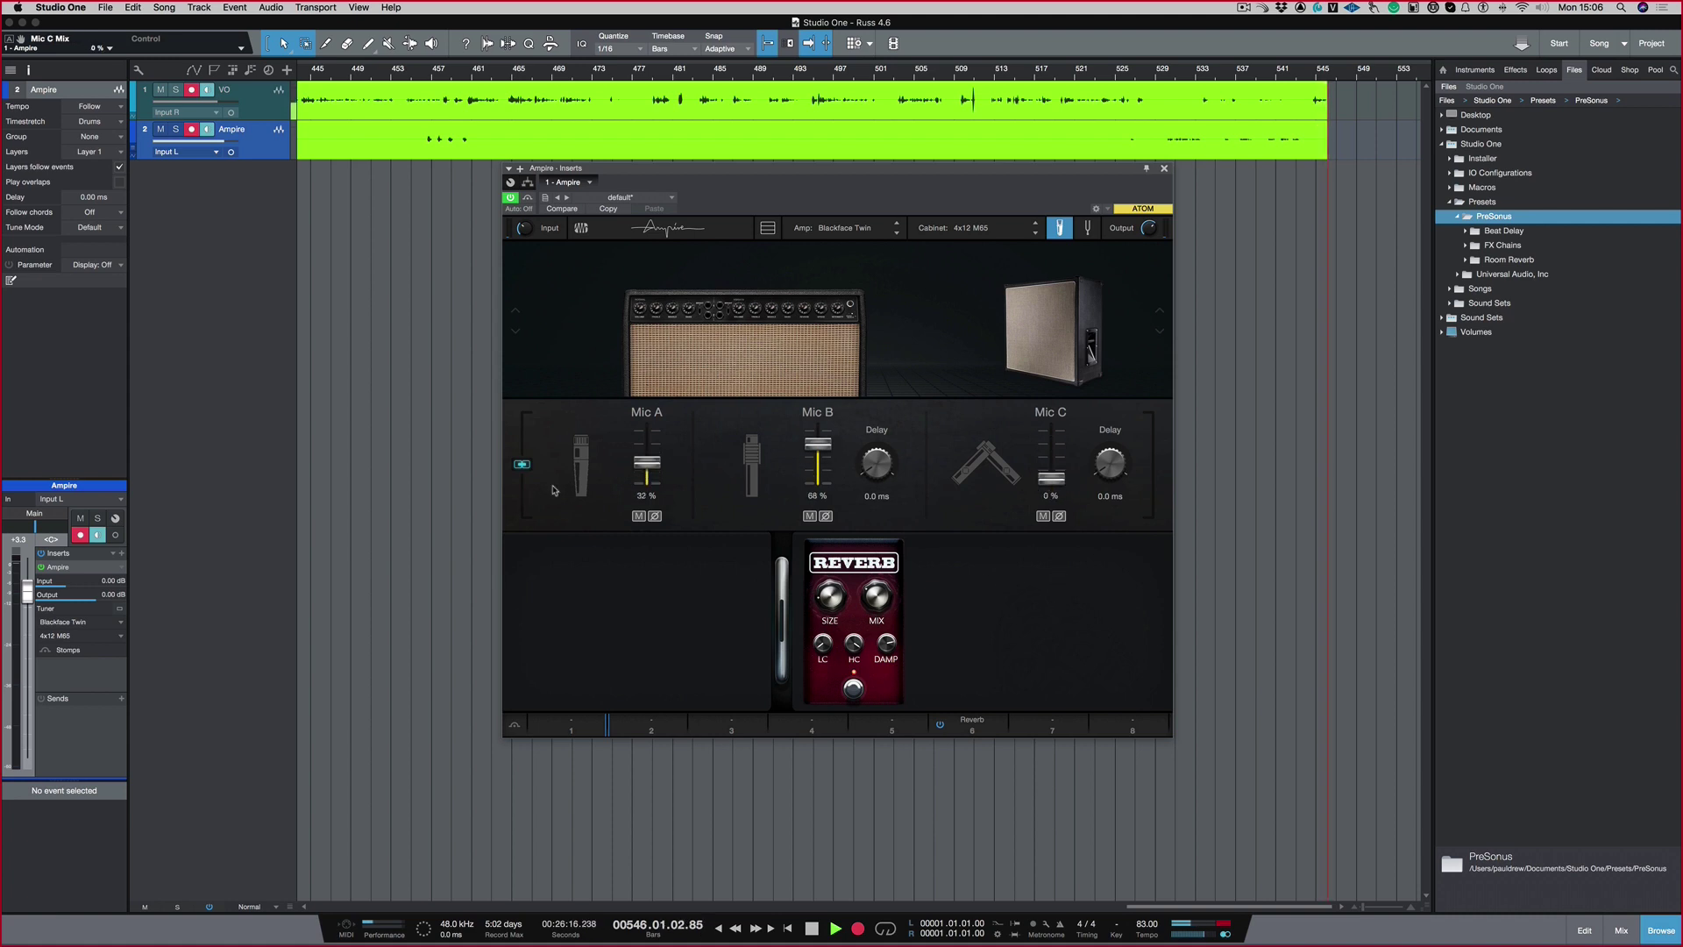
alt+click(818, 473)
drag(817, 478, 880, 421)
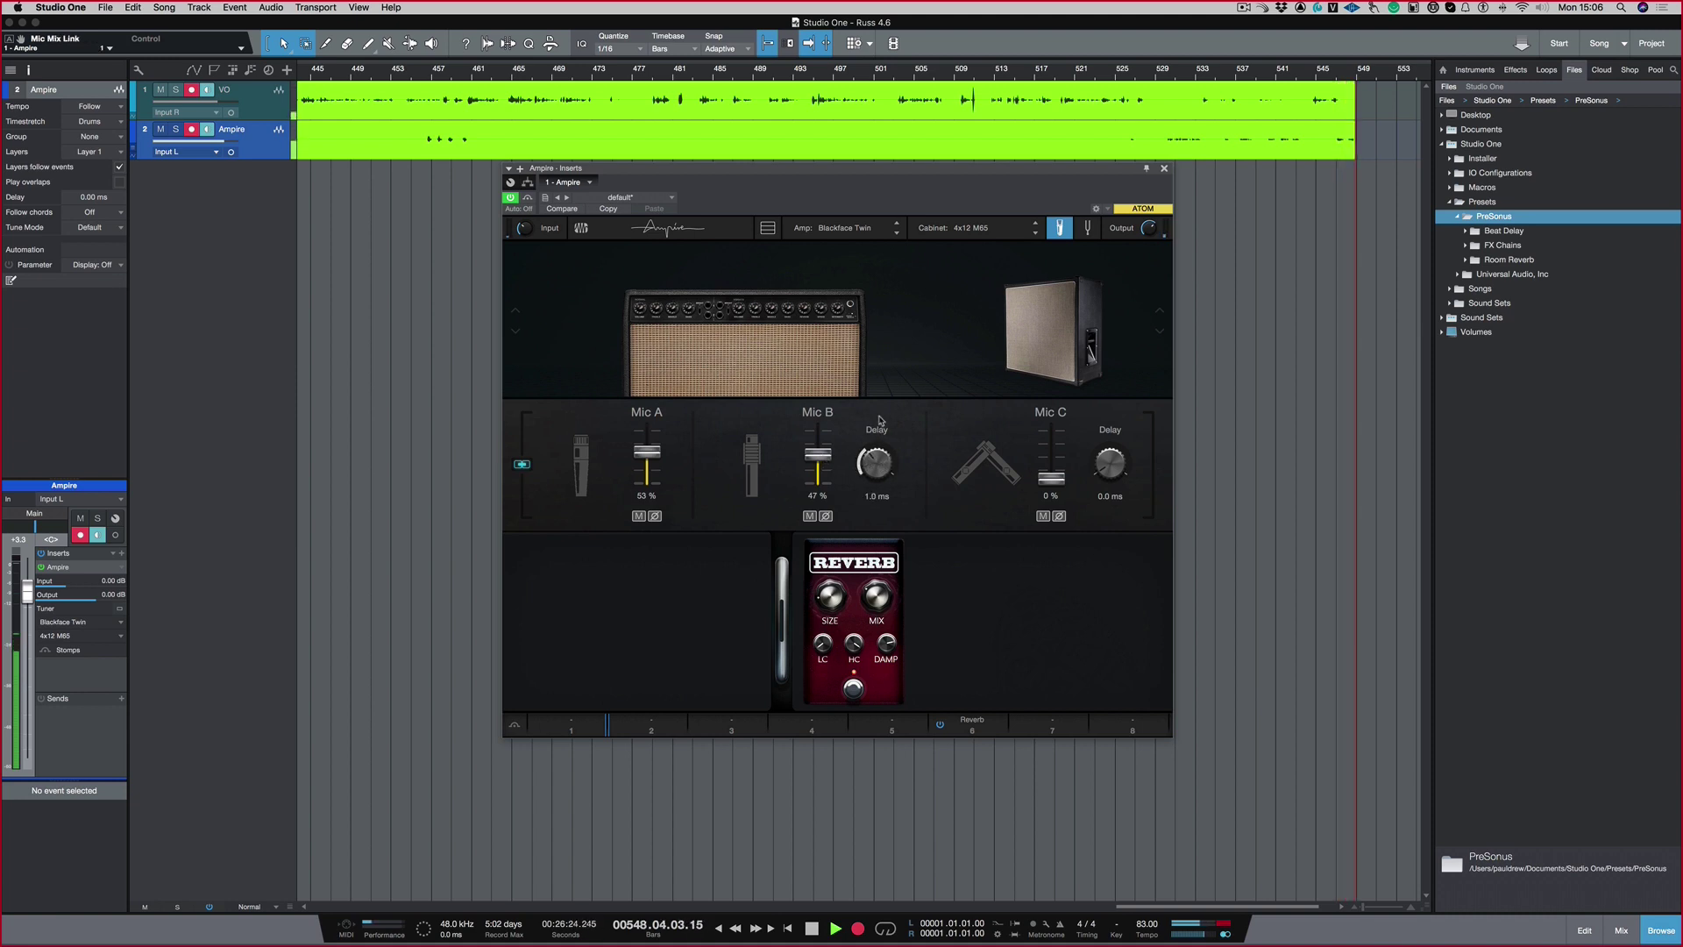
Step: Try a 2.0 ms delay and inverted polarity on Mic B, and return them to 0.0 ms and normal
drag(864, 463, 870, 429)
click(824, 516)
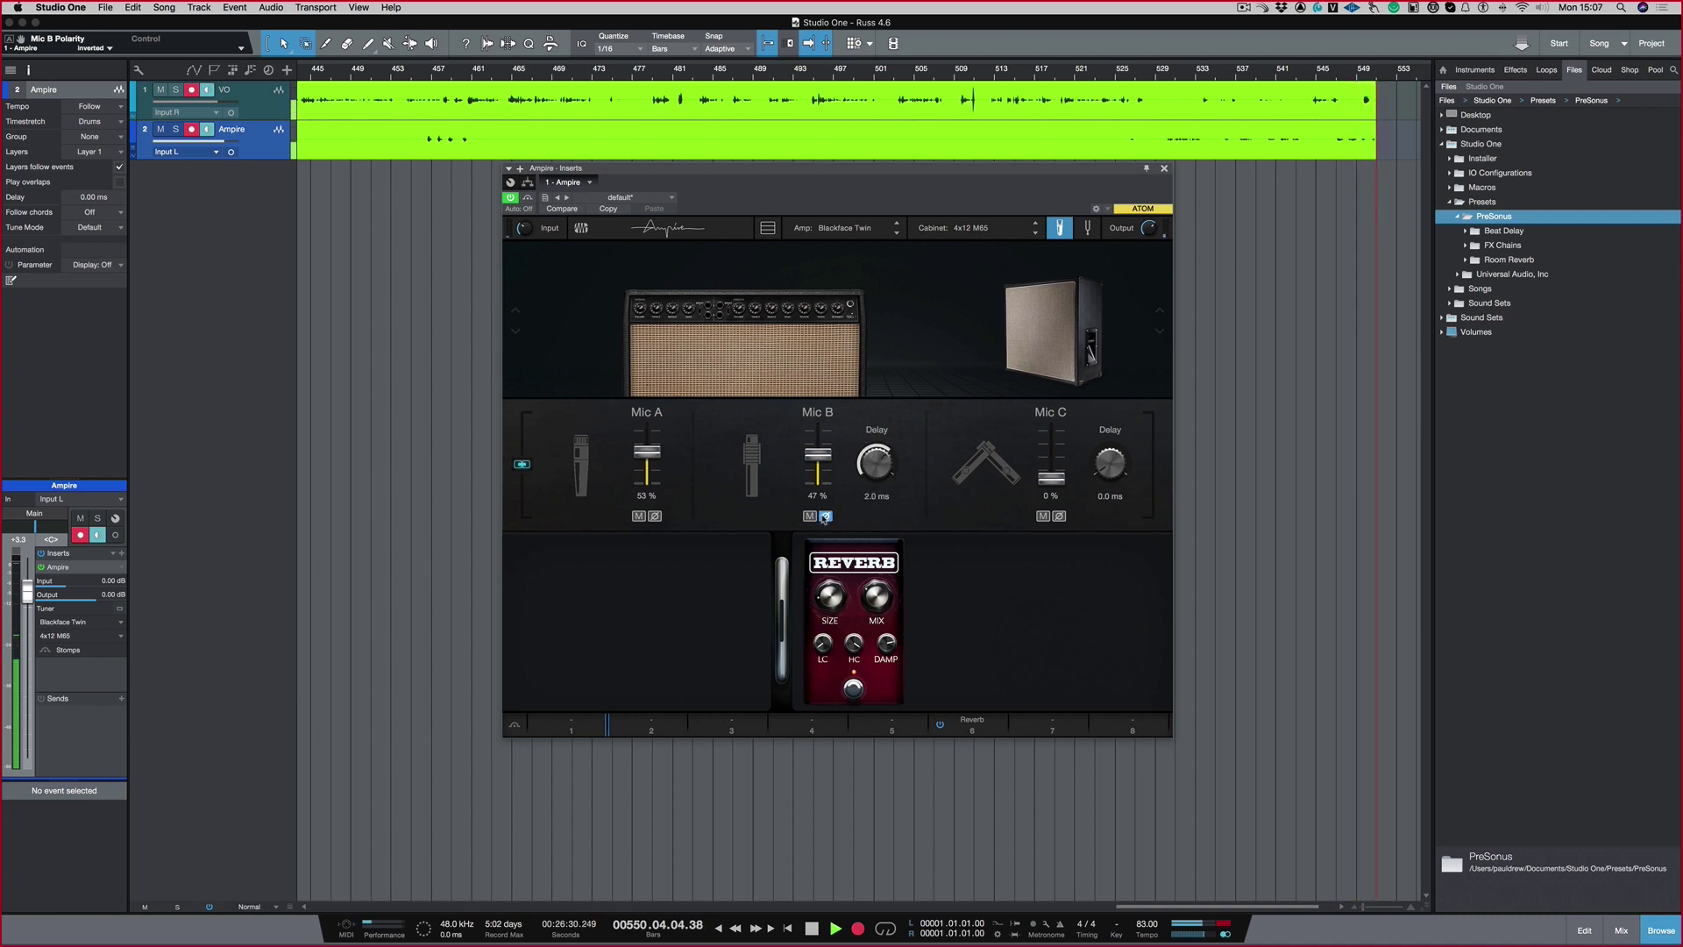
click(824, 516)
drag(878, 458, 910, 811)
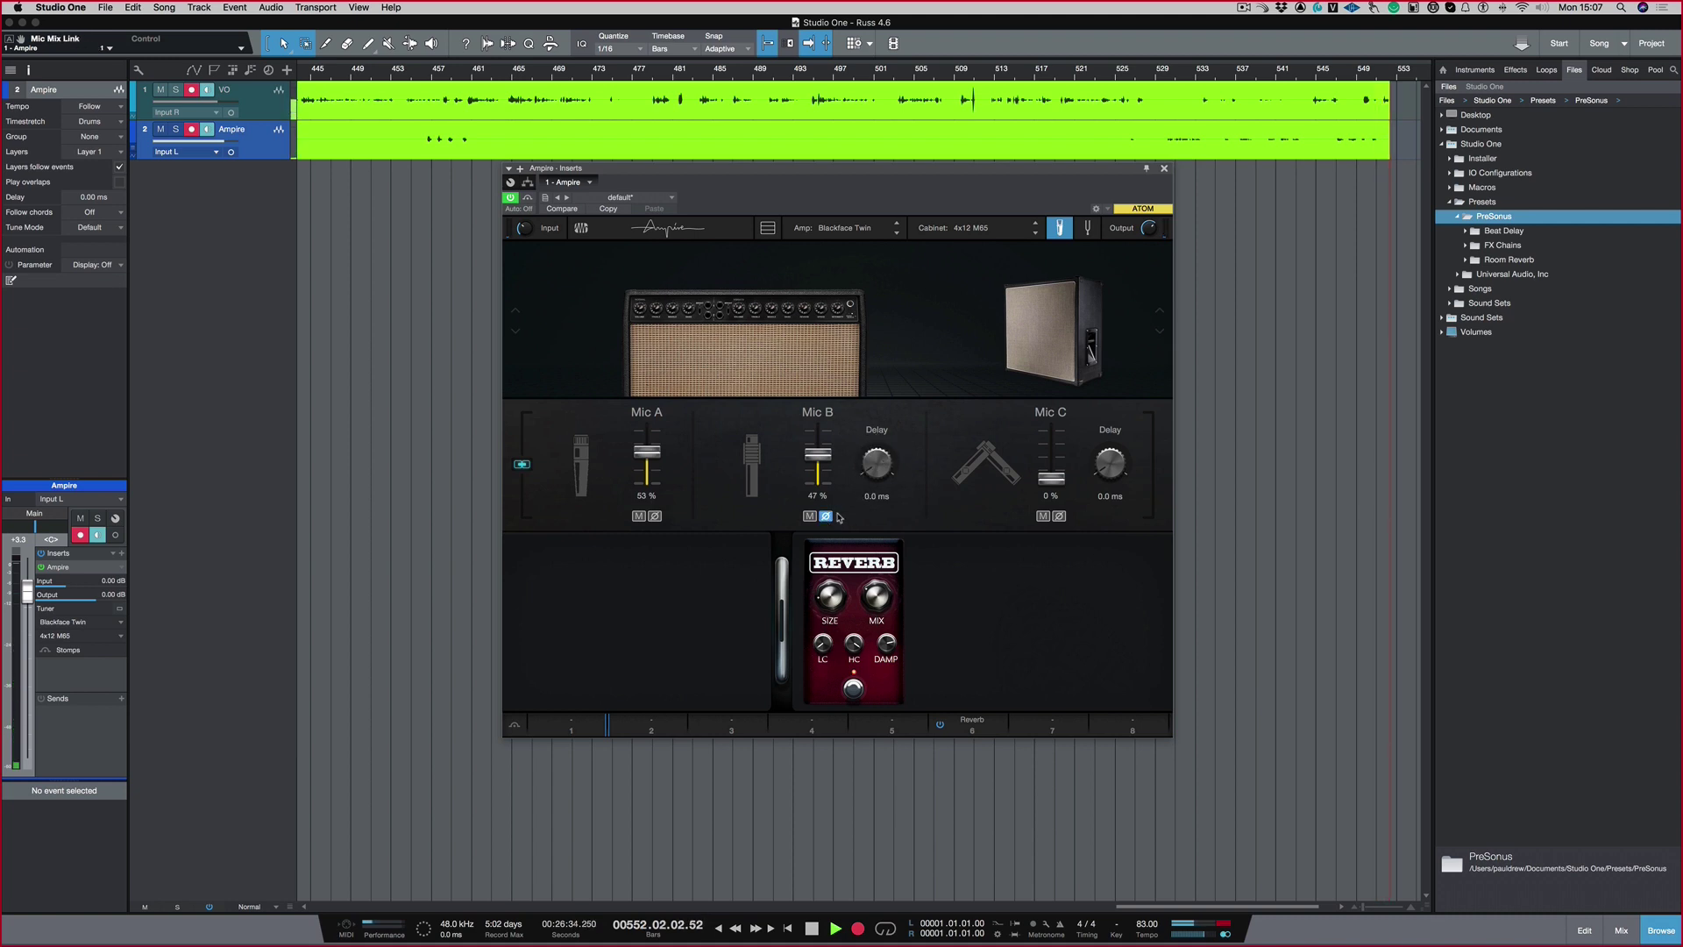
click(826, 516)
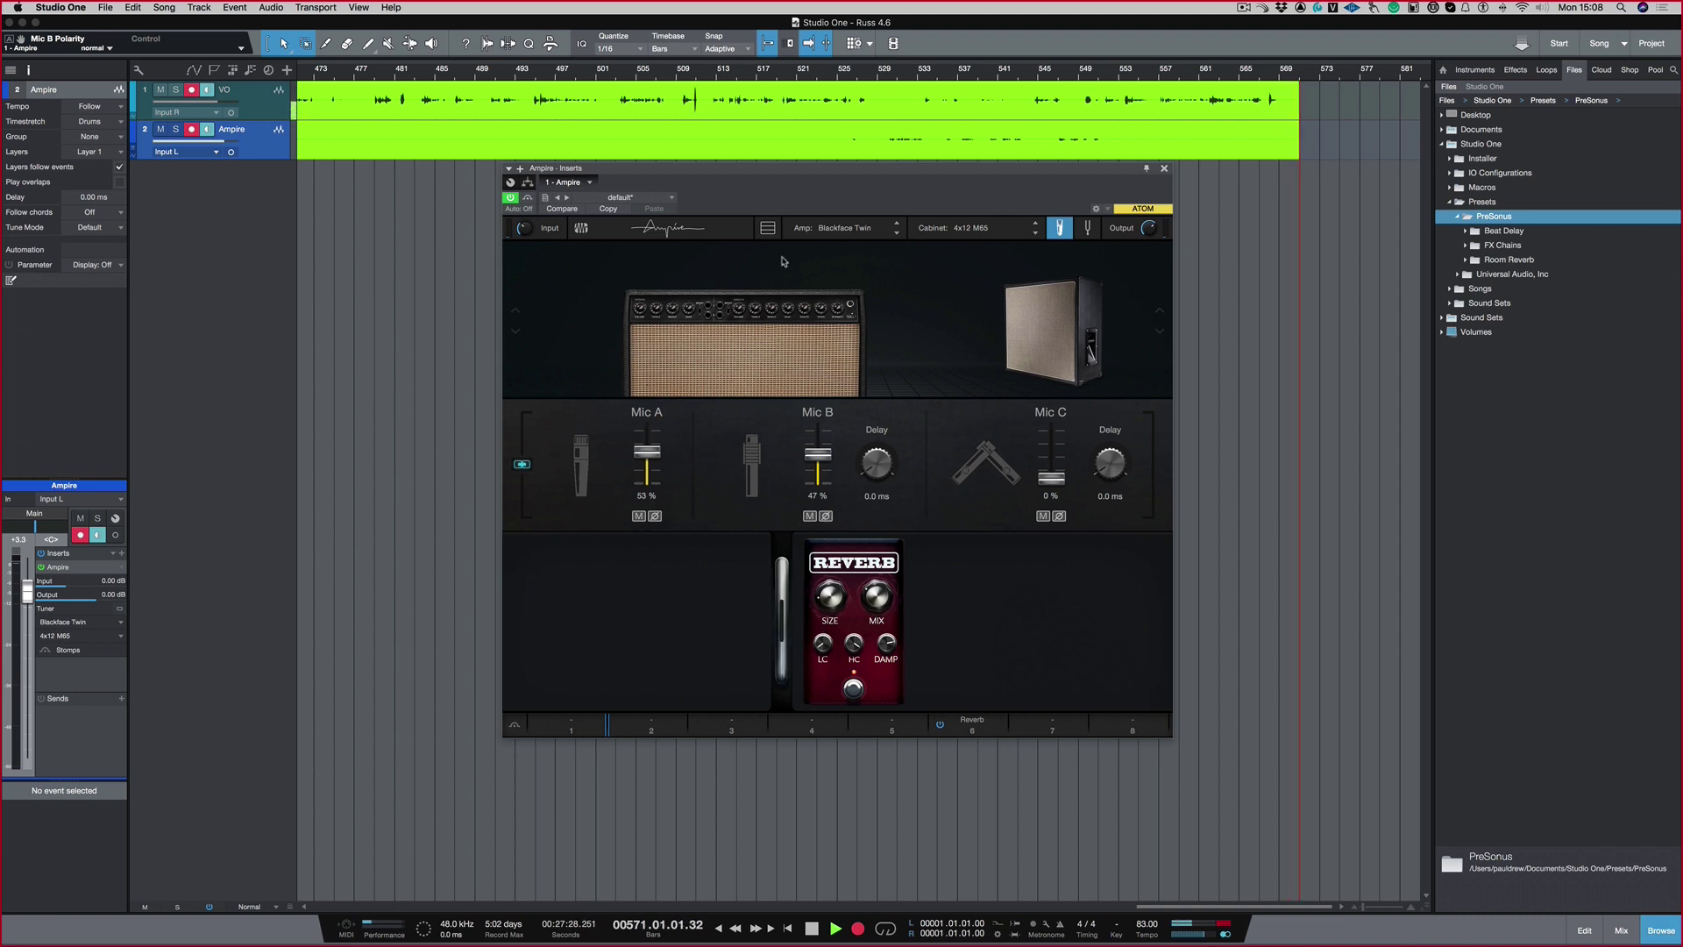
Step: Cycle through Ampire's view layouts, return to the amp's controls and hide the pedal area while keeping the amp and cabinet shown
click(769, 230)
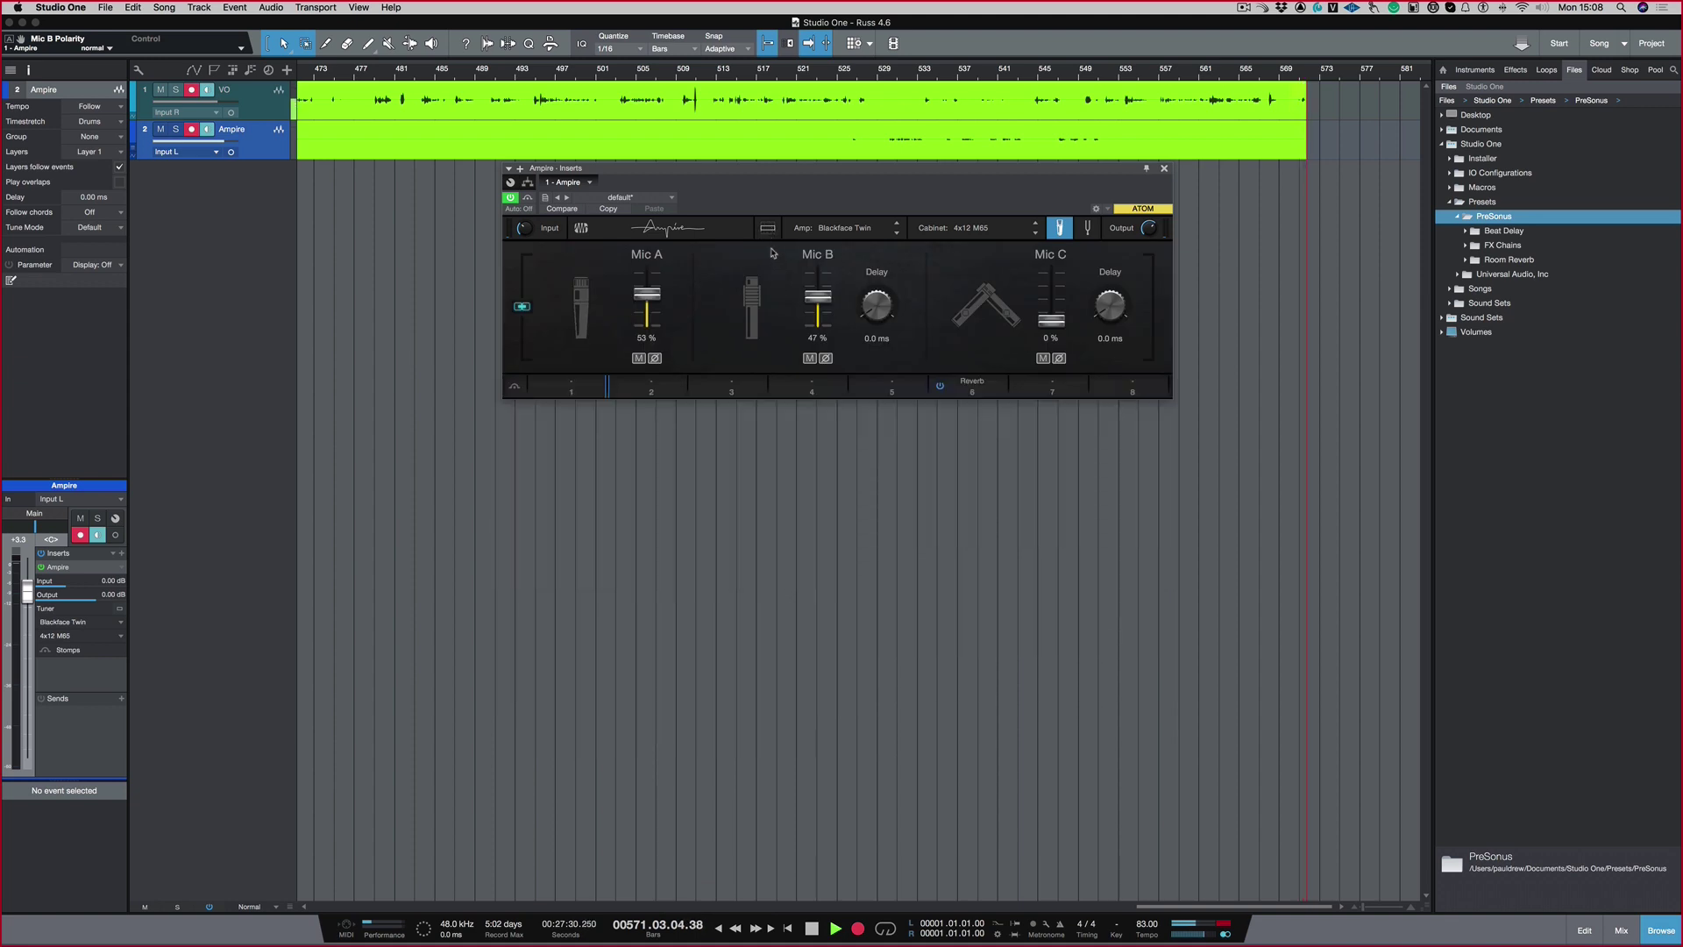
click(767, 231)
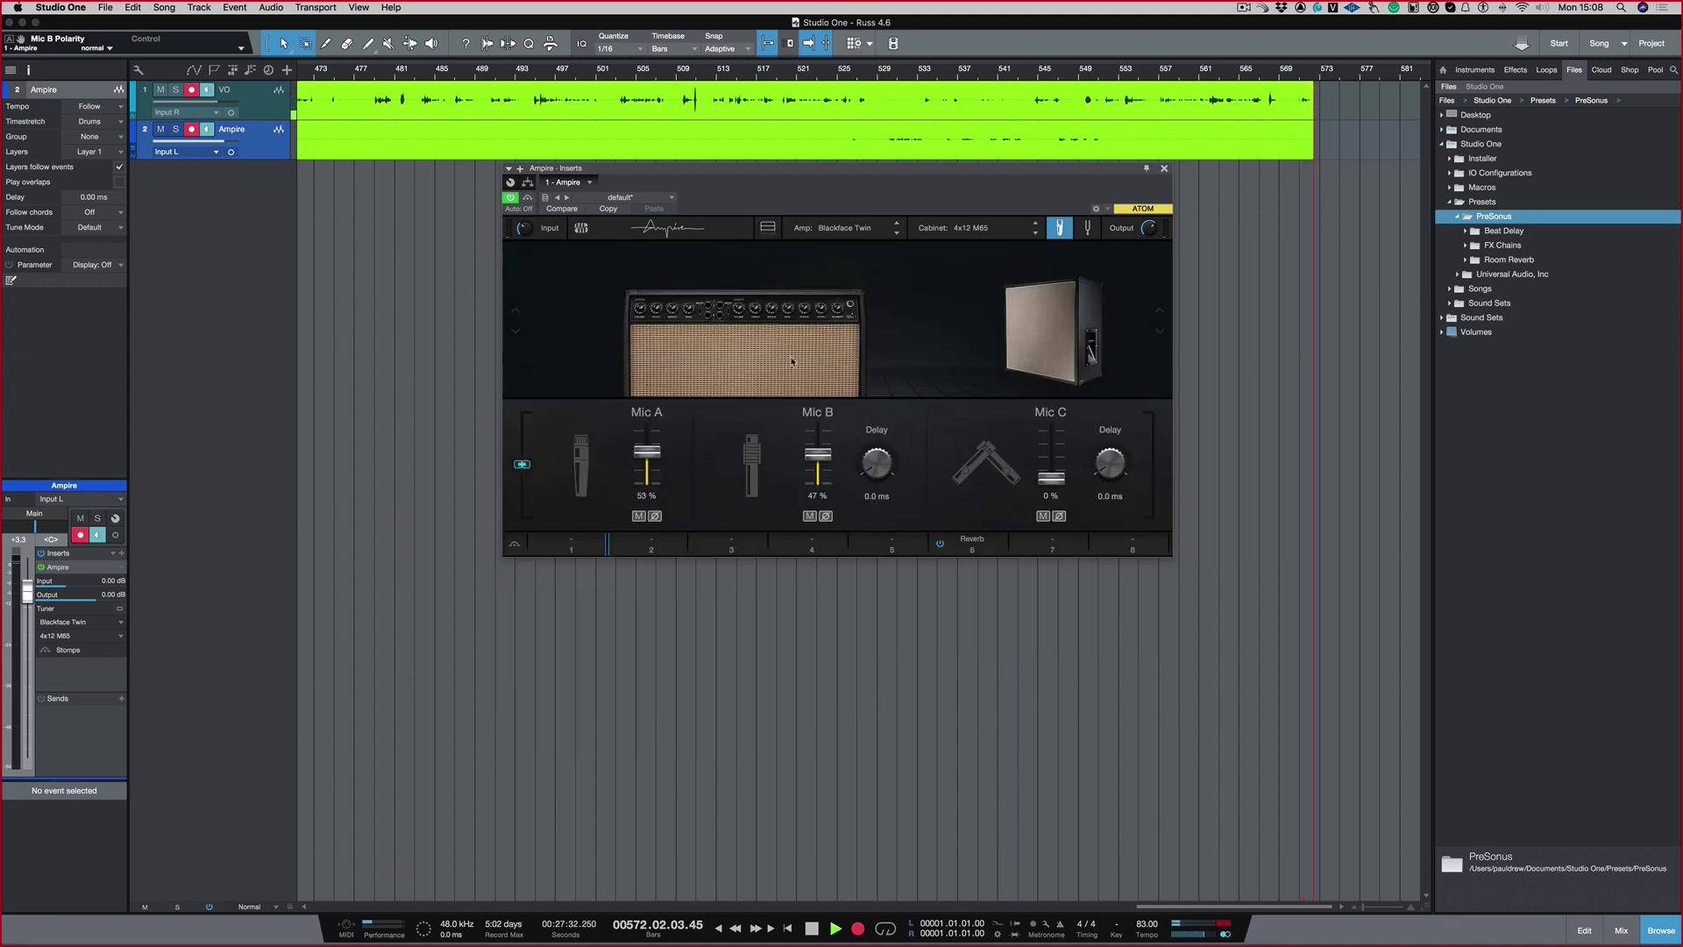
click(768, 231)
click(768, 230)
click(768, 230)
click(768, 231)
click(768, 230)
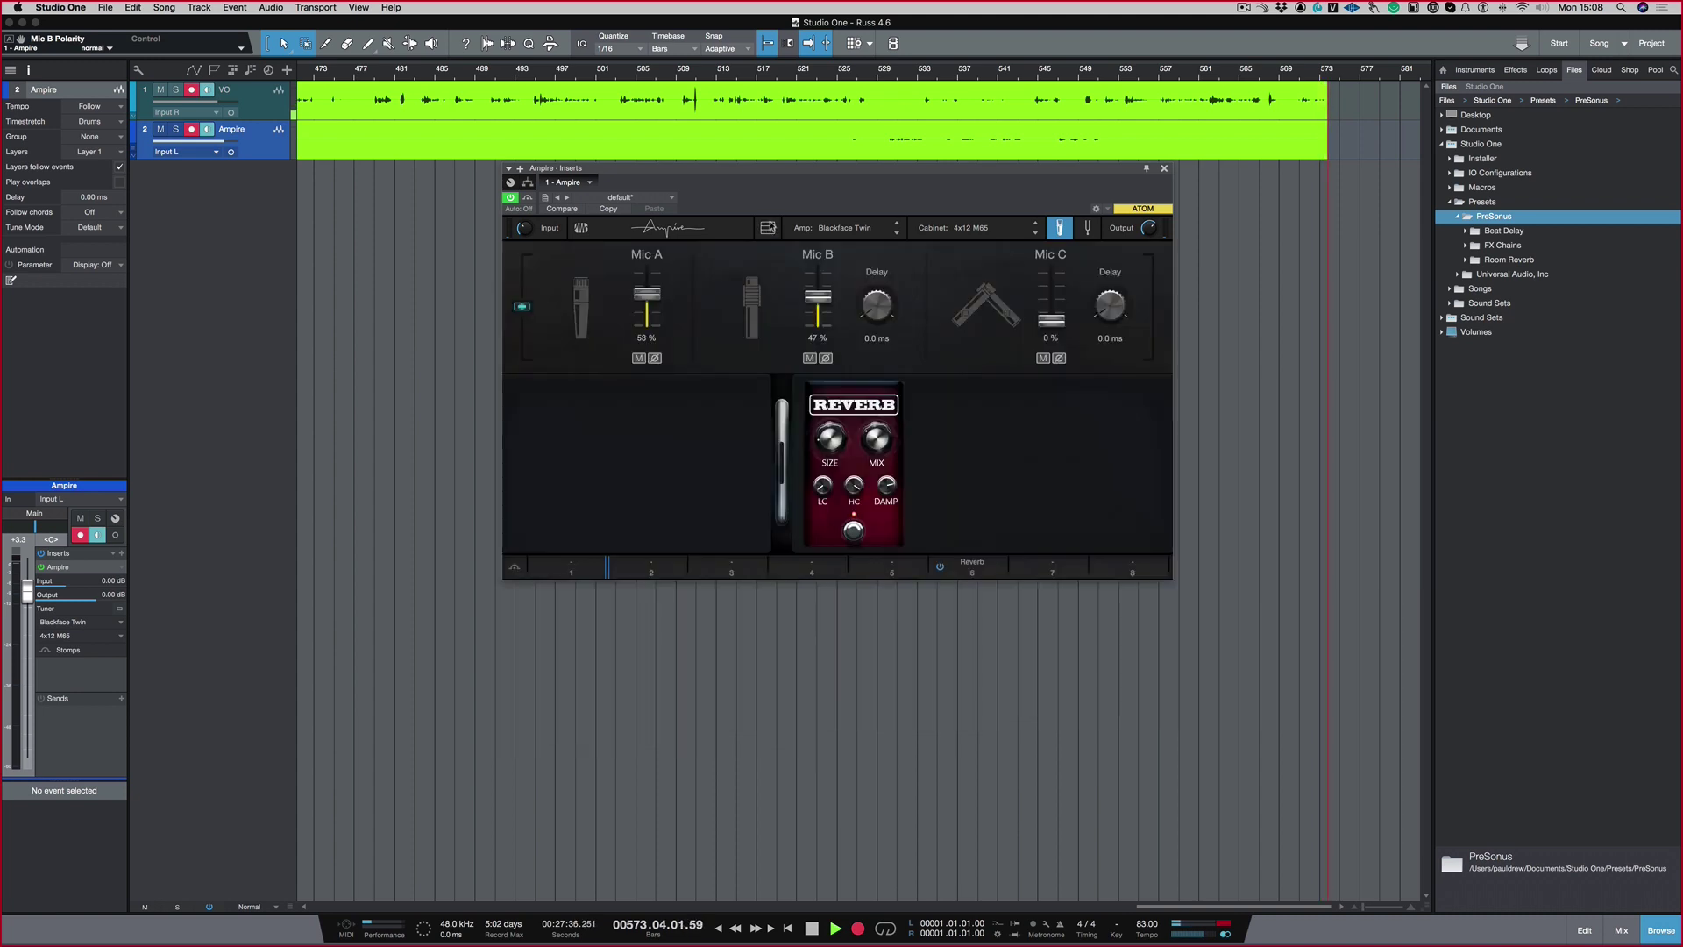
click(781, 342)
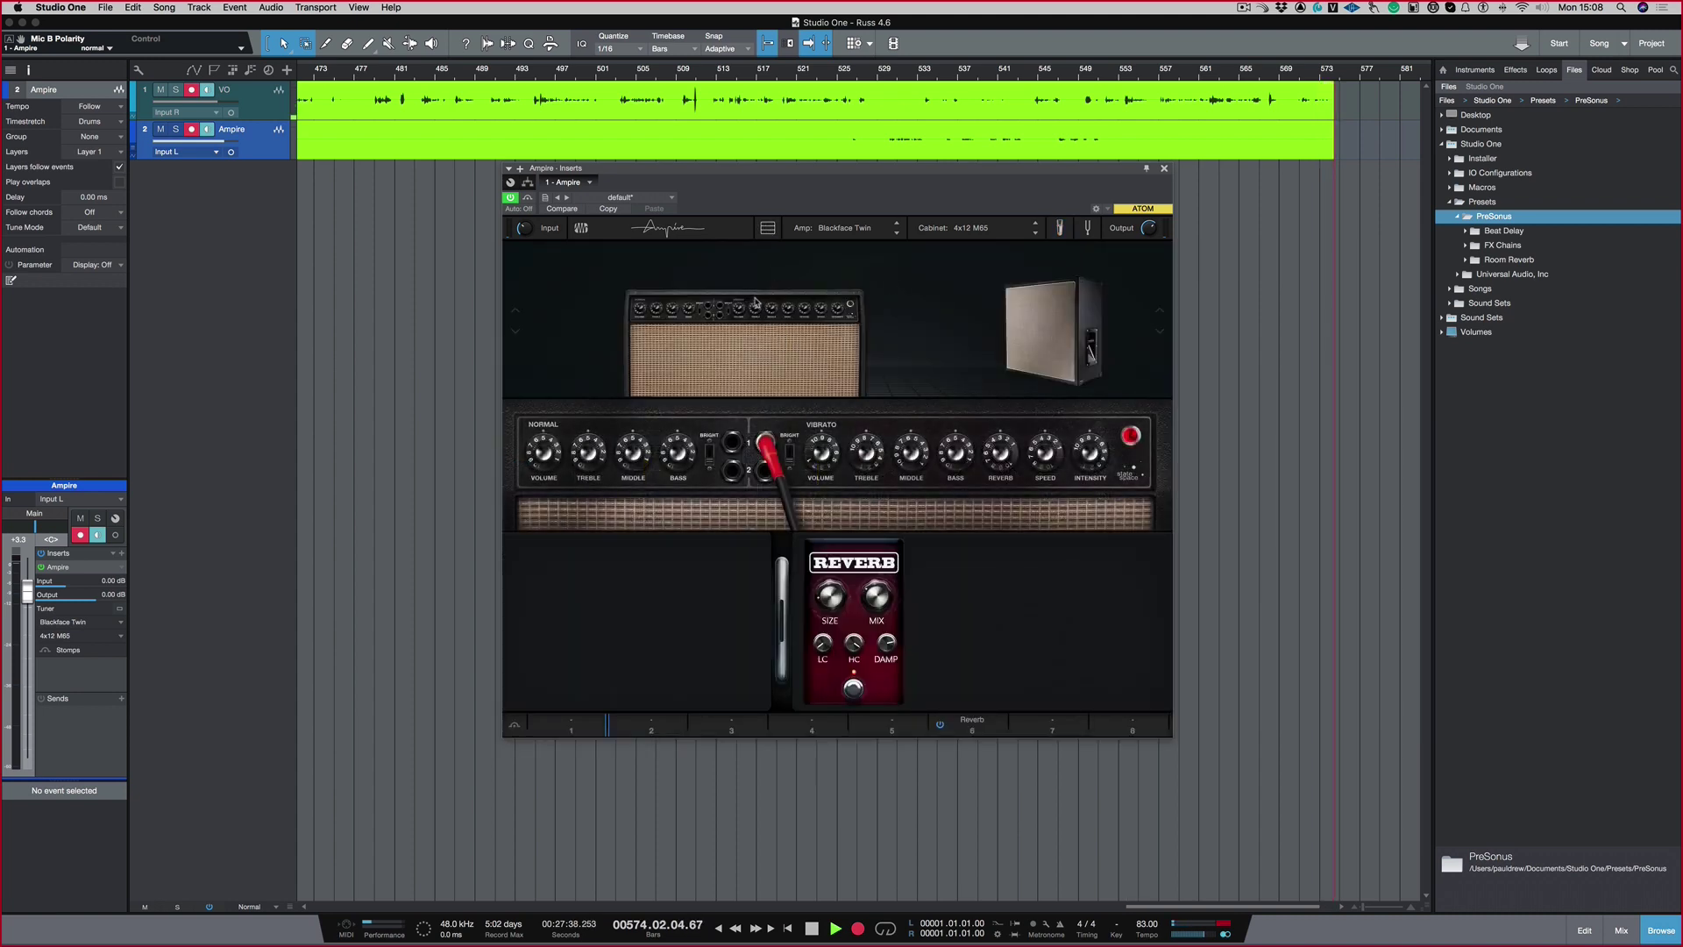
click(768, 231)
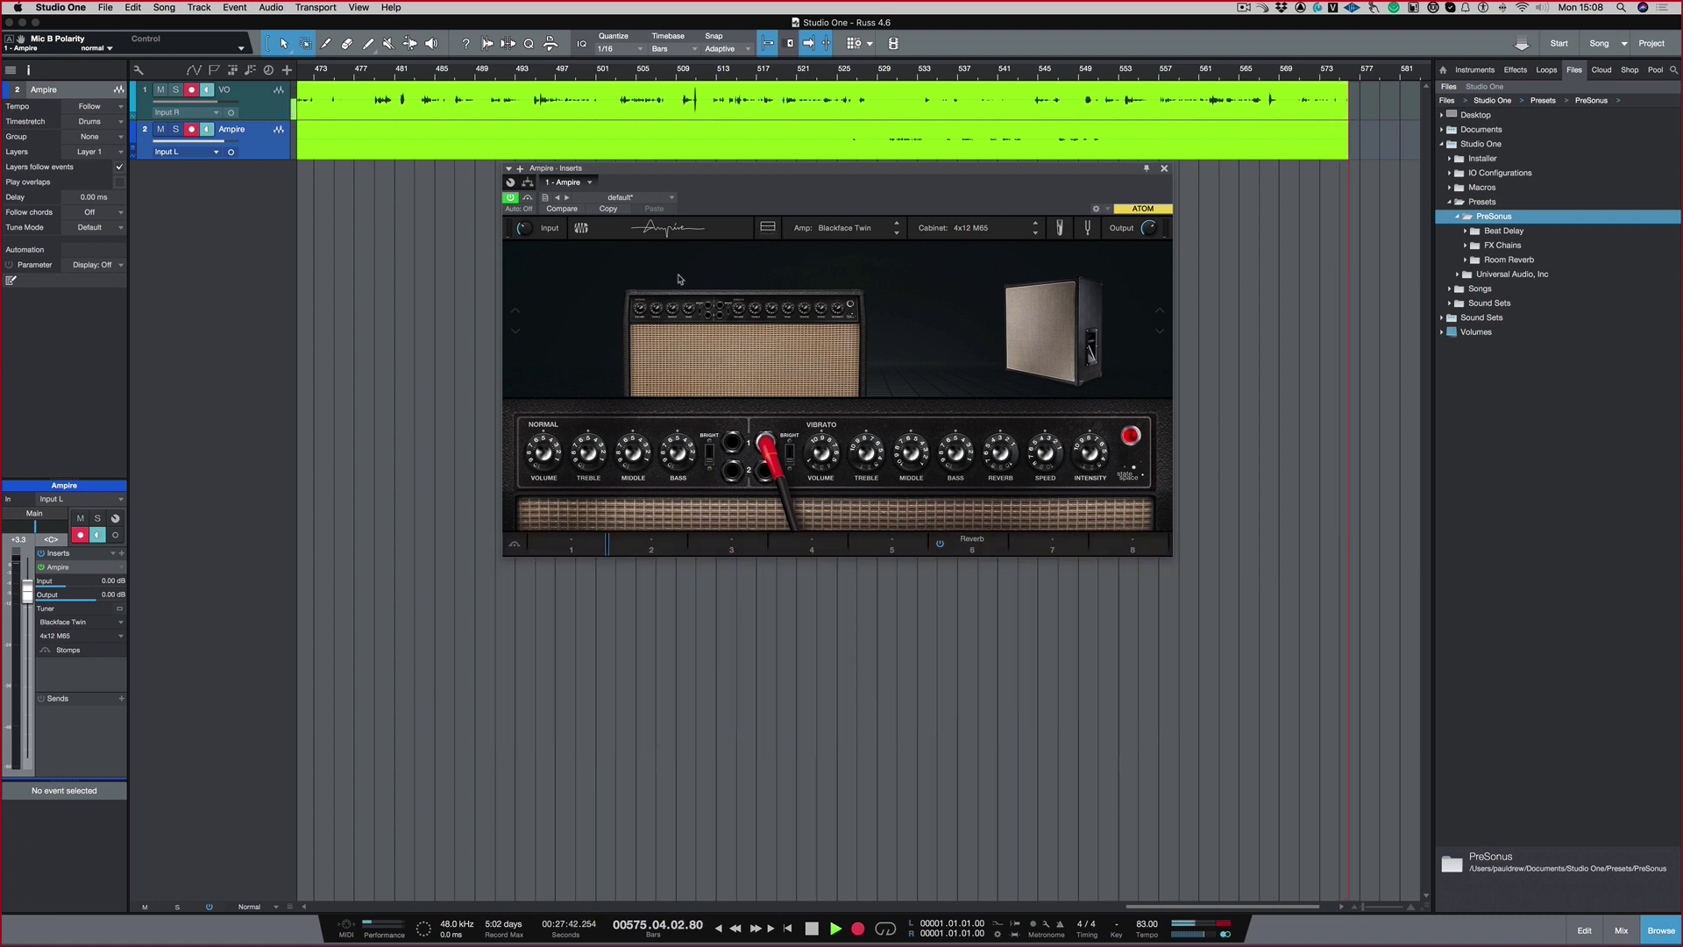
mouse_move(522, 230)
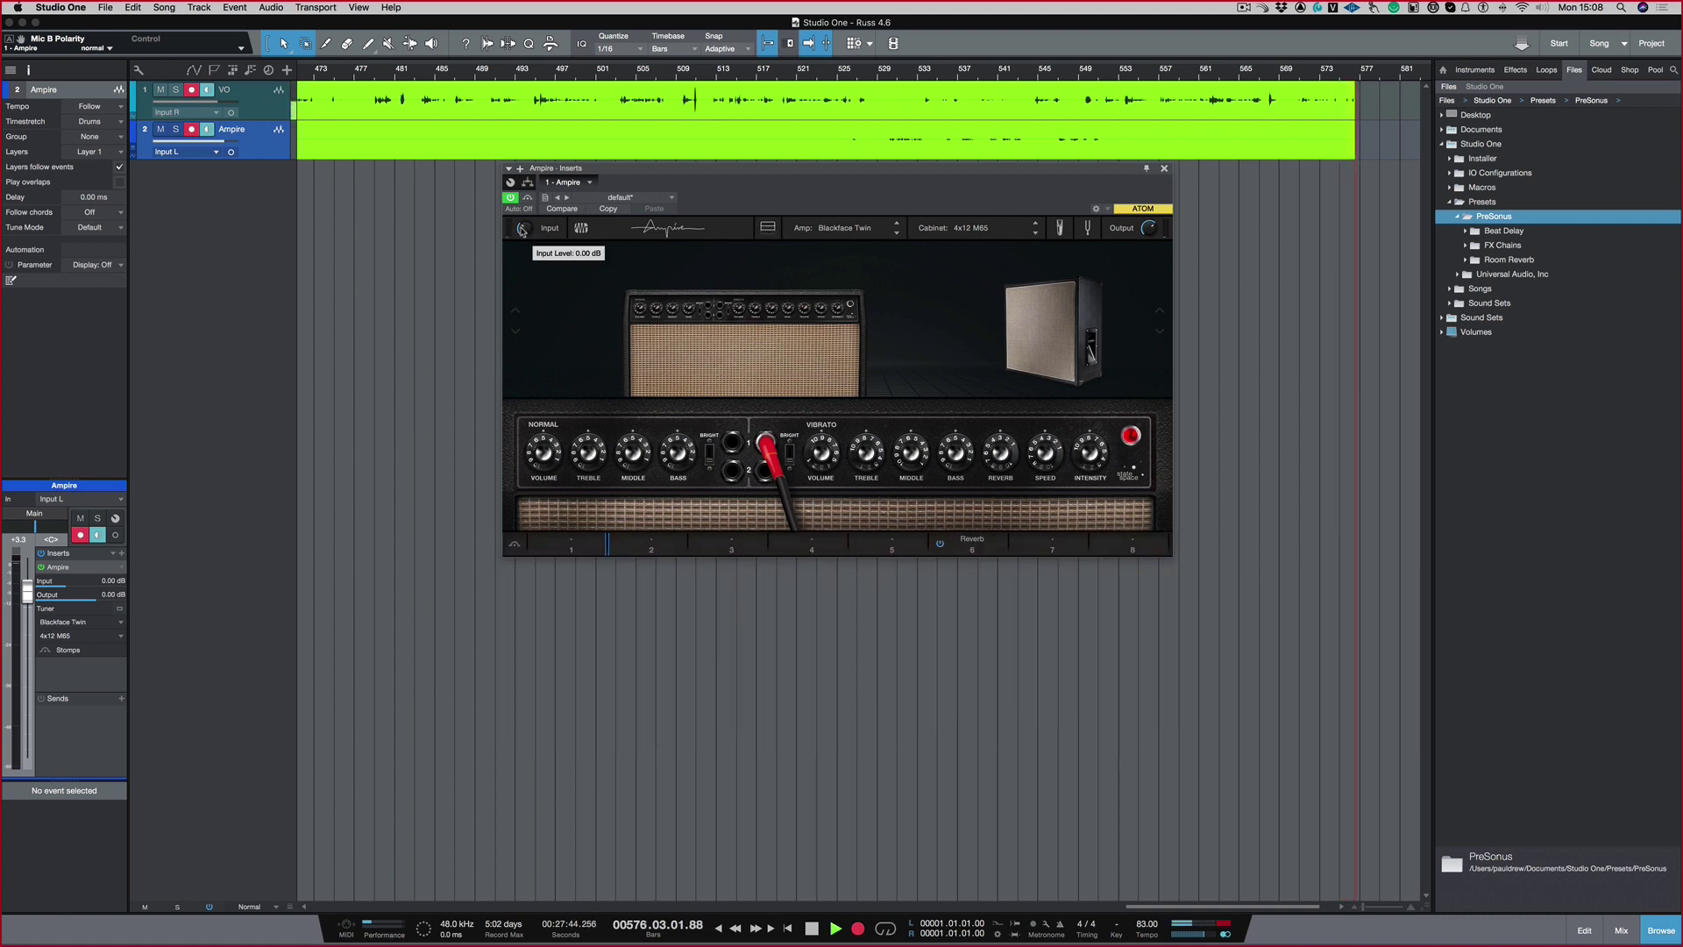